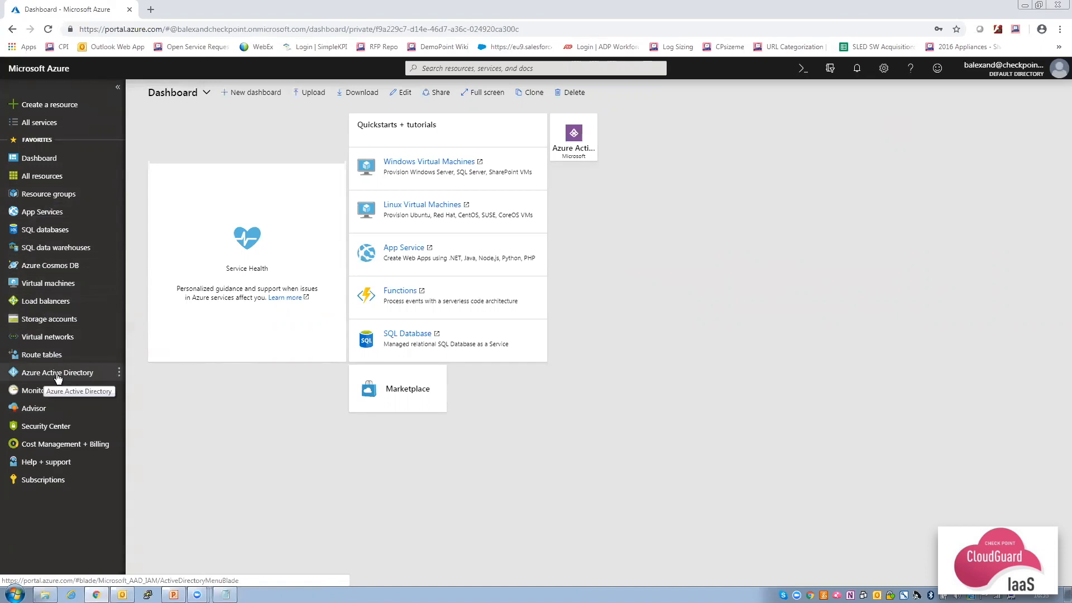
Open the existing myVNET virtual network from the Virtual networks list, discarding the half-started new network form.
{"action": "left_click", "coordinate": [56, 200]}
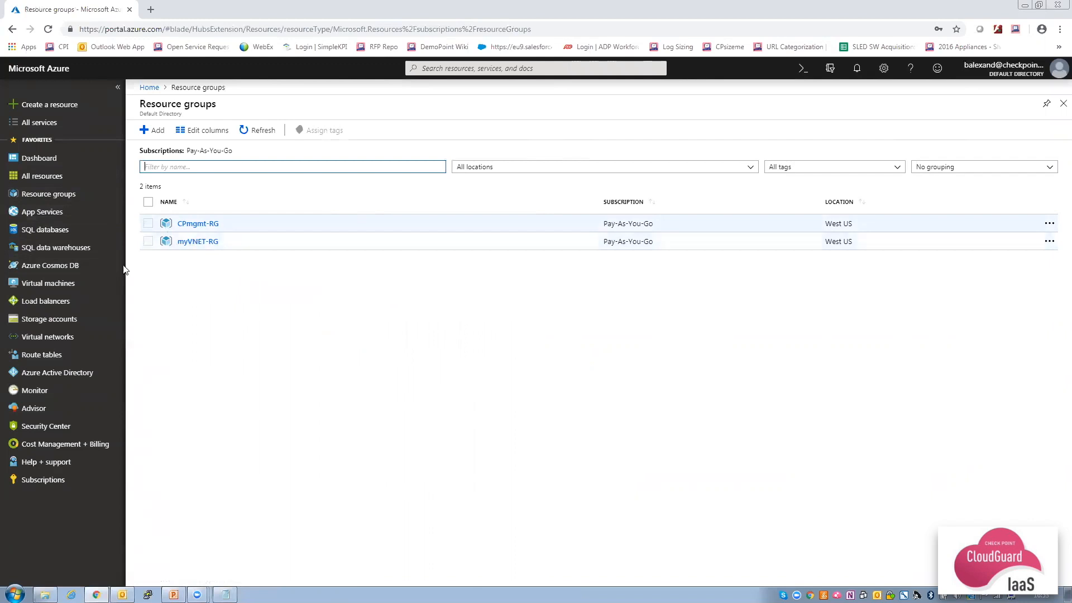
{"action": "left_click", "coordinate": [45, 338]}
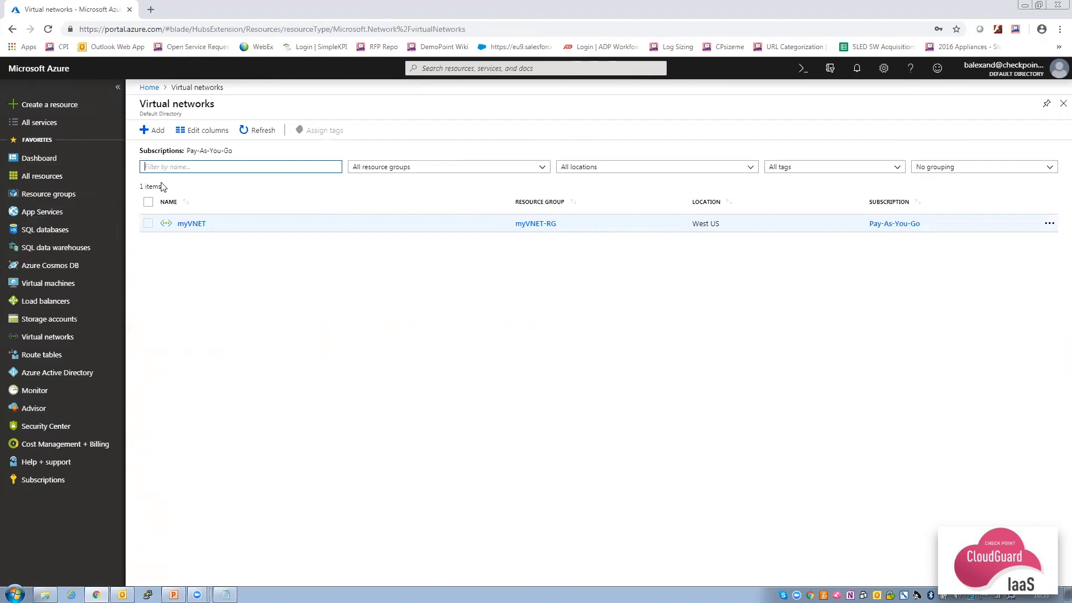
{"action": "left_click", "coordinate": [156, 133]}
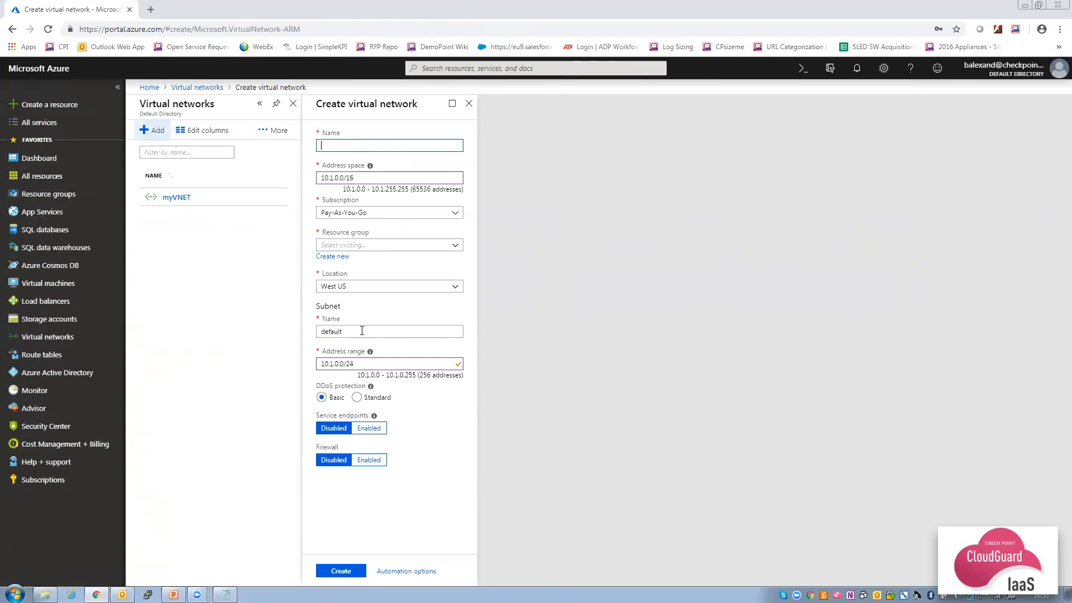
{"action": "left_click", "coordinate": [178, 199]}
{"action": "left_click", "coordinate": [585, 94]}
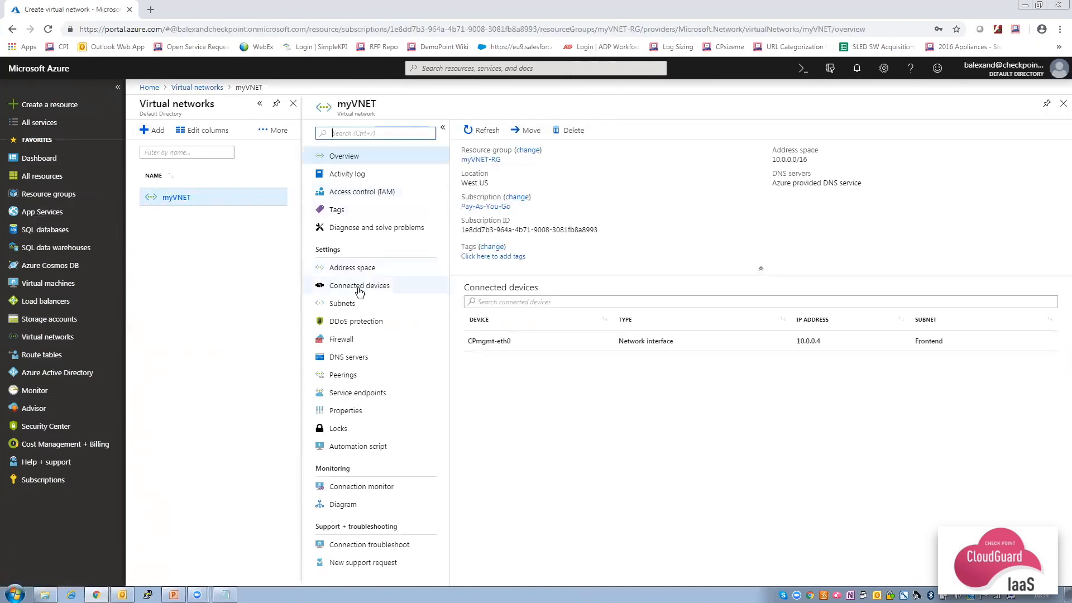
Add the Backend (10.0.1.0/24) and Web (10.0.2.0/24) subnets to myVNET.
{"action": "left_click", "coordinate": [340, 307]}
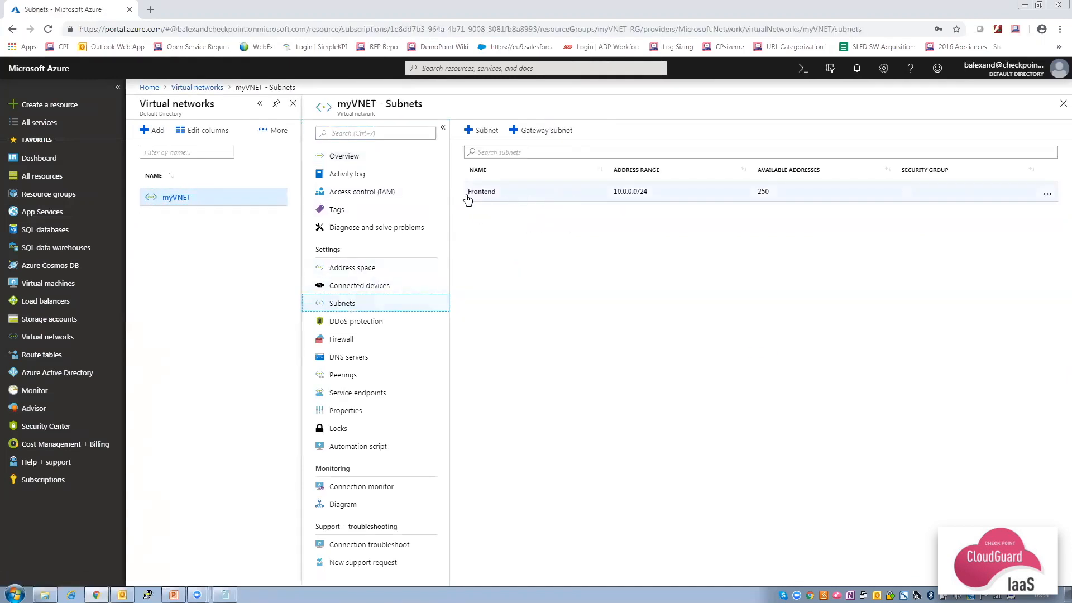
{"action": "left_click", "coordinate": [483, 134]}
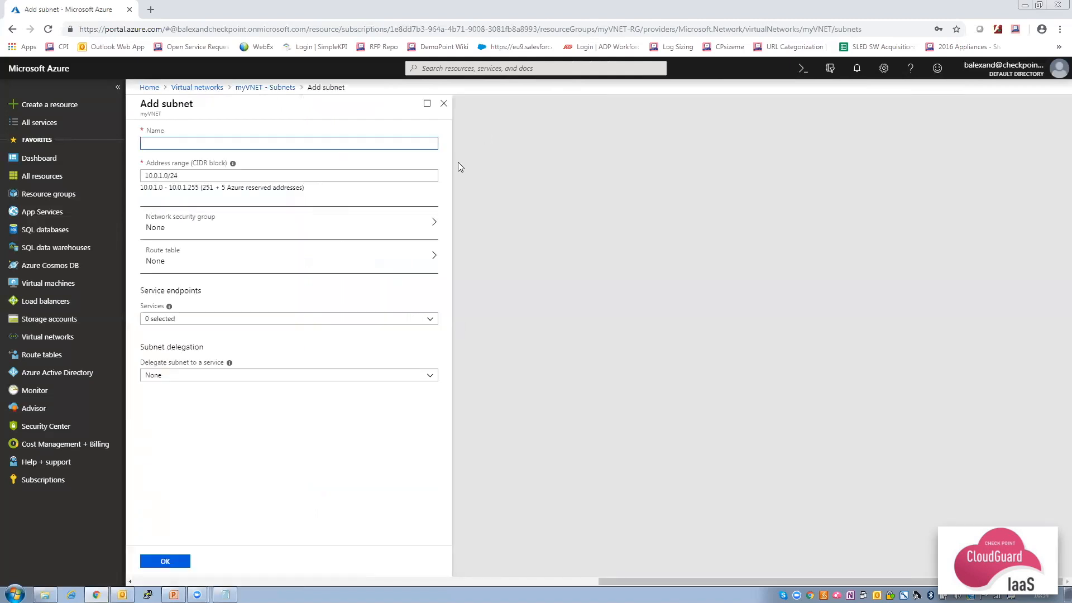
{"action": "type", "text": "Backend"}
{"action": "left_click", "coordinate": [164, 564]}
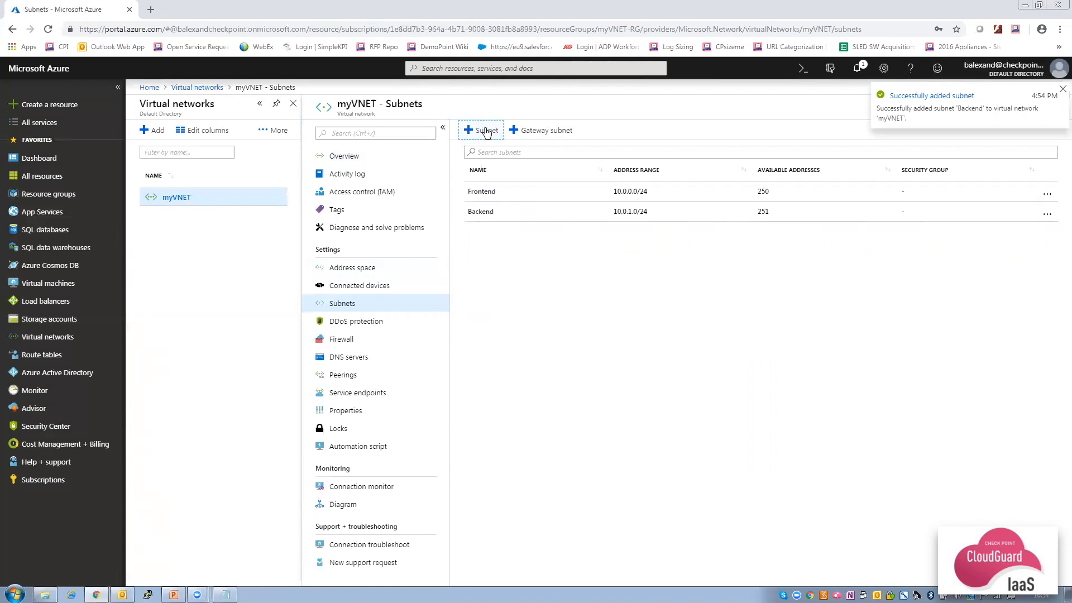
{"action": "left_click", "coordinate": [483, 130]}
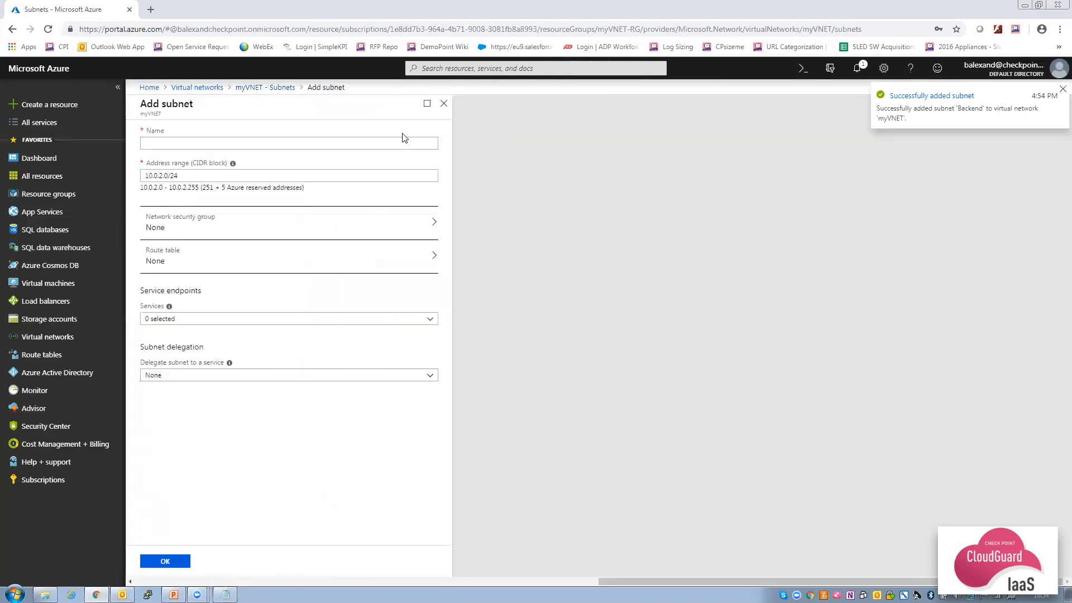
{"action": "left_click", "coordinate": [404, 138]}
{"action": "type", "text": "Web"}
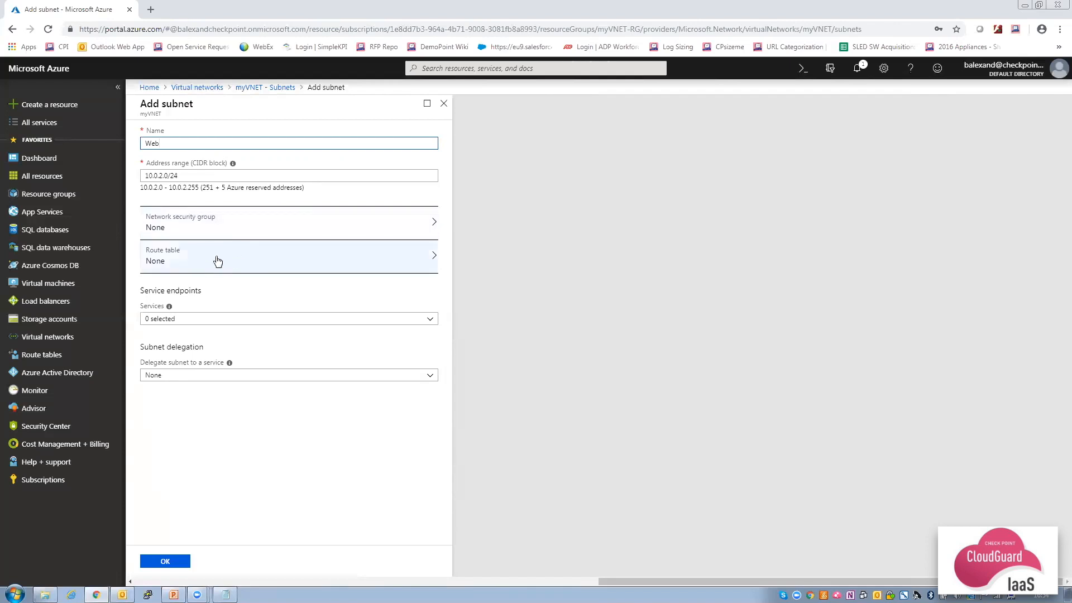
{"action": "left_click", "coordinate": [166, 561]}
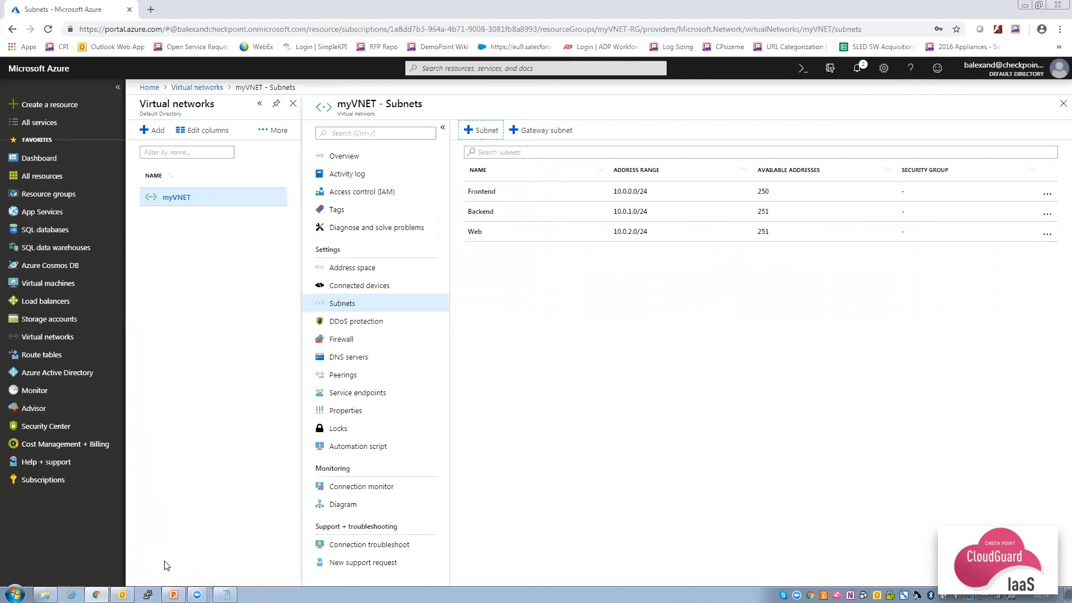
{"action": "left_click", "coordinate": [61, 106]}
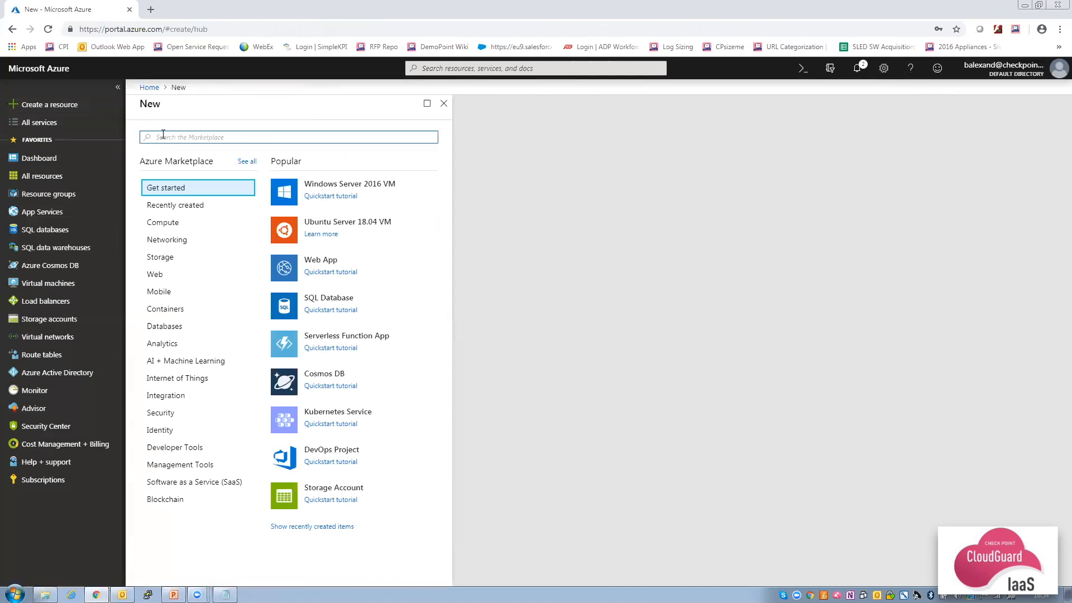
Search the Marketplace for 'check point' and start creating Check Point Security Management.
{"action": "type", "text": "check point"}
{"action": "key", "text": "Return"}
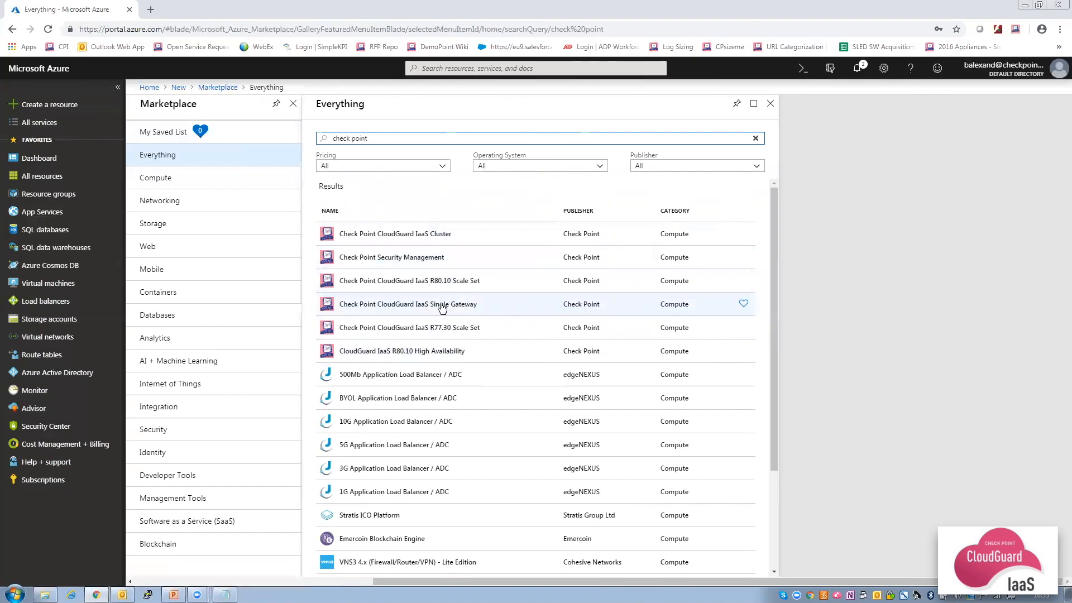
{"action": "left_click", "coordinate": [413, 259]}
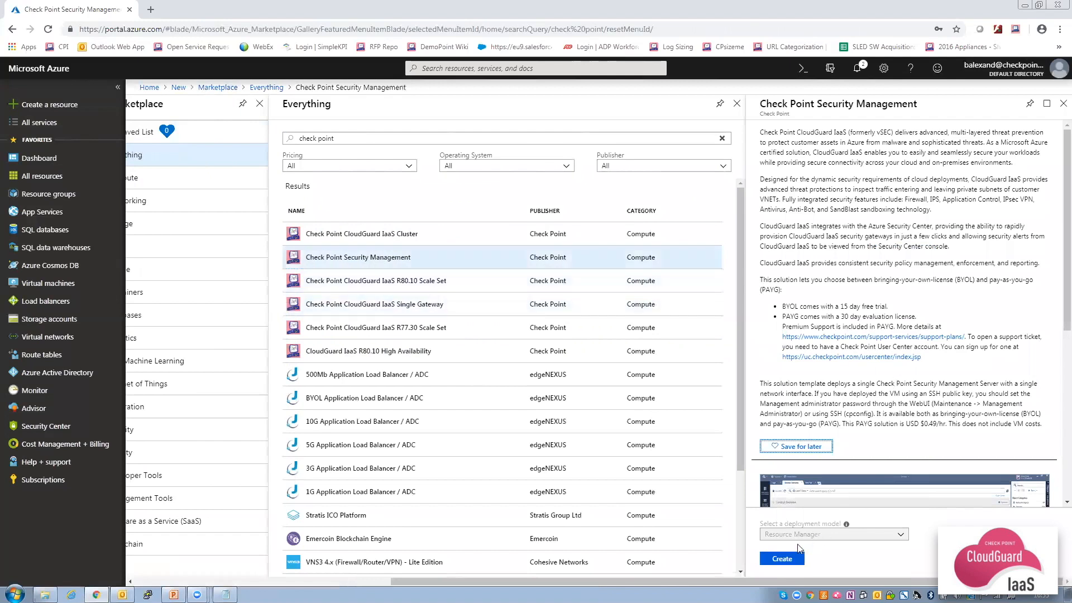
{"action": "left_click", "coordinate": [782, 561]}
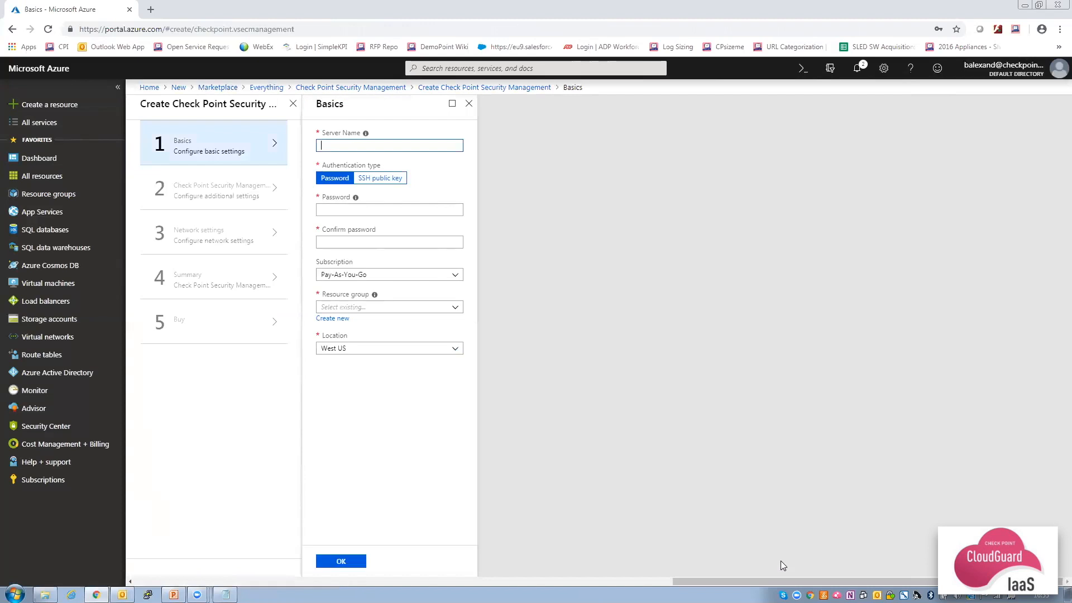
Fill in Basics with server name CPmgmt2, an admin password, and new resource group CPmgmt2-RG in West US.
{"action": "type", "text": "CPmgmt"}
{"action": "left_click", "coordinate": [358, 210]}
{"action": "type", "text": "•••"}
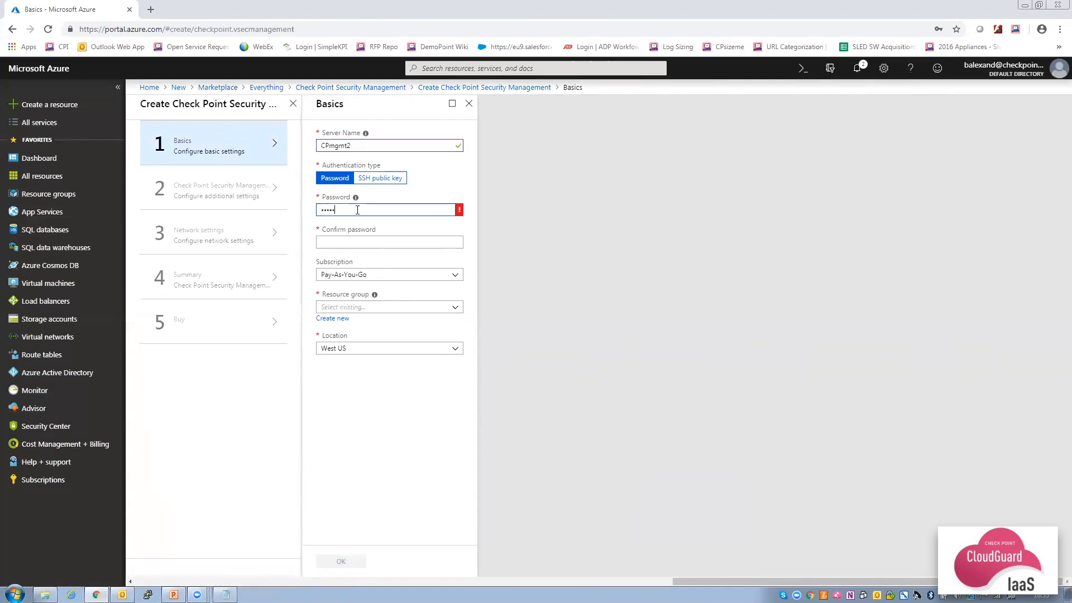
{"action": "type", "text": "••••••••••"}
{"action": "key", "text": "Tab"}
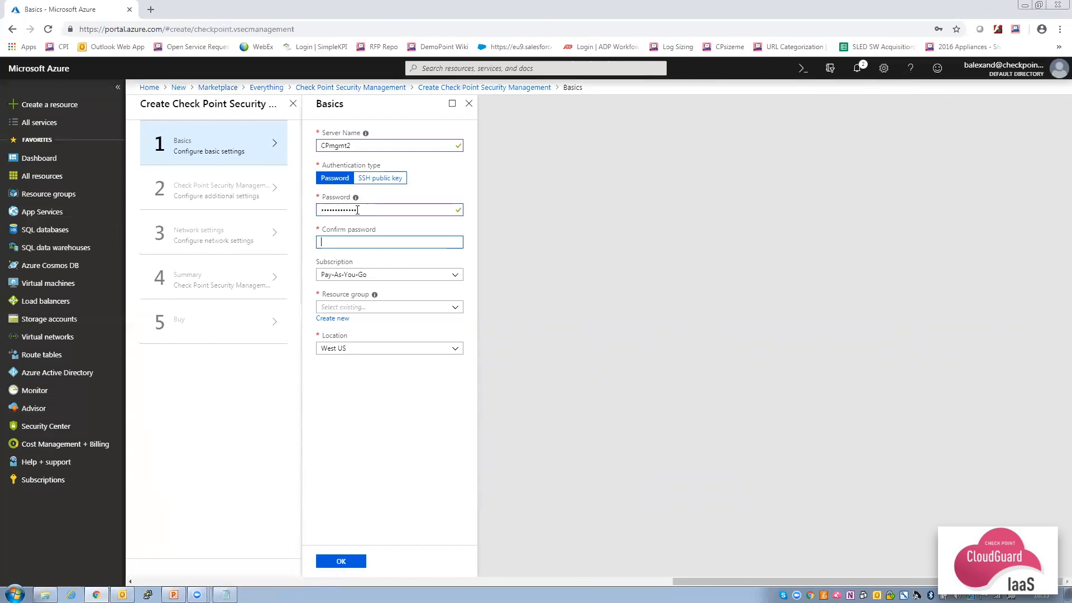
{"action": "type", "text": "•••••••••"}
{"action": "left_click", "coordinate": [339, 319]}
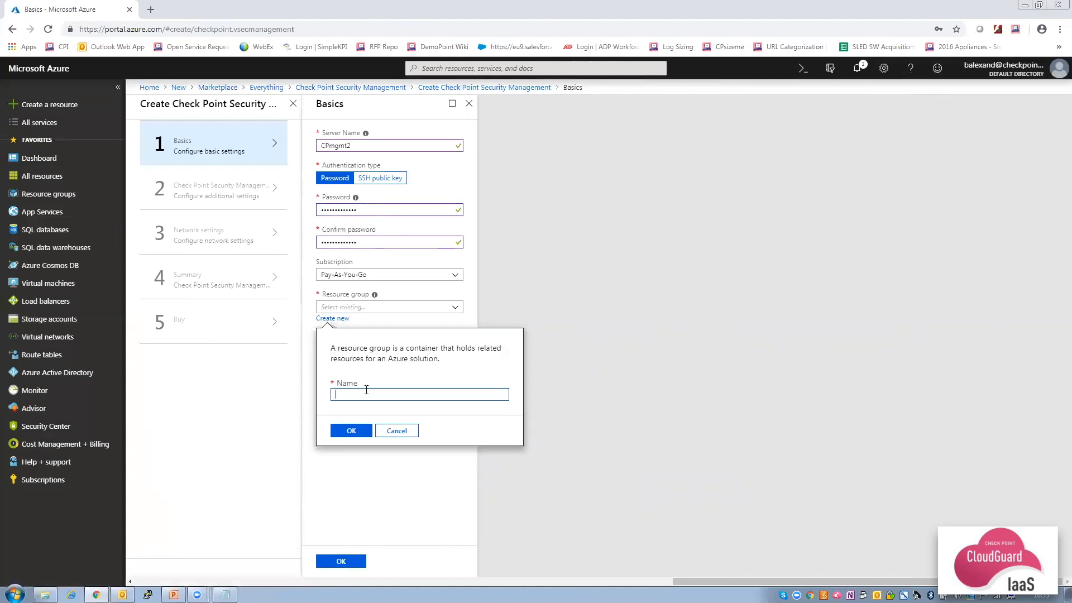
{"action": "type", "text": "CPmgmt2-RG"}
{"action": "left_click", "coordinate": [351, 430]}
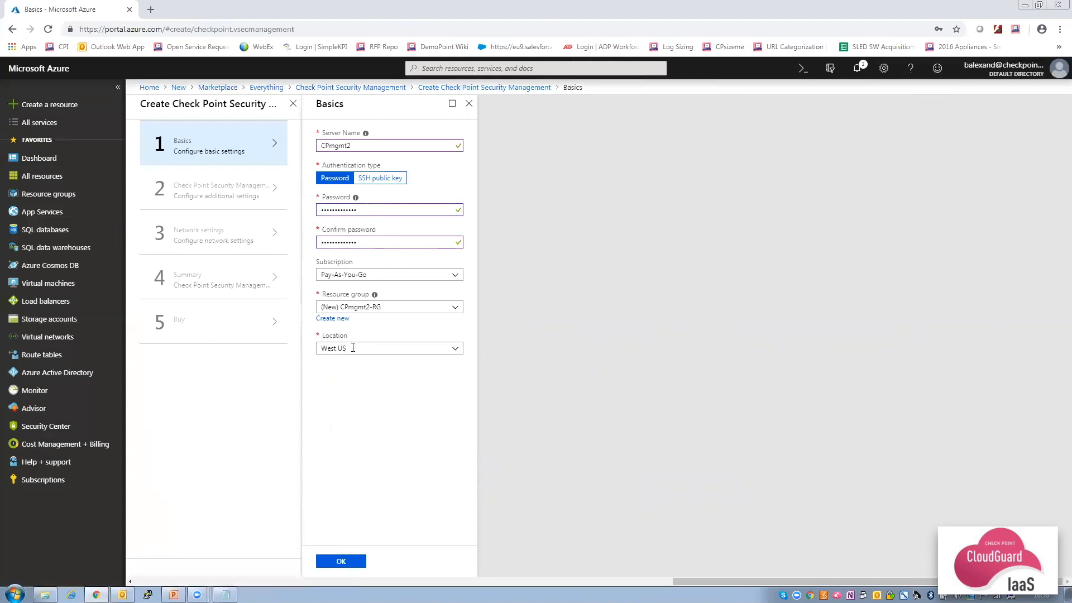
{"action": "left_click", "coordinate": [340, 561]}
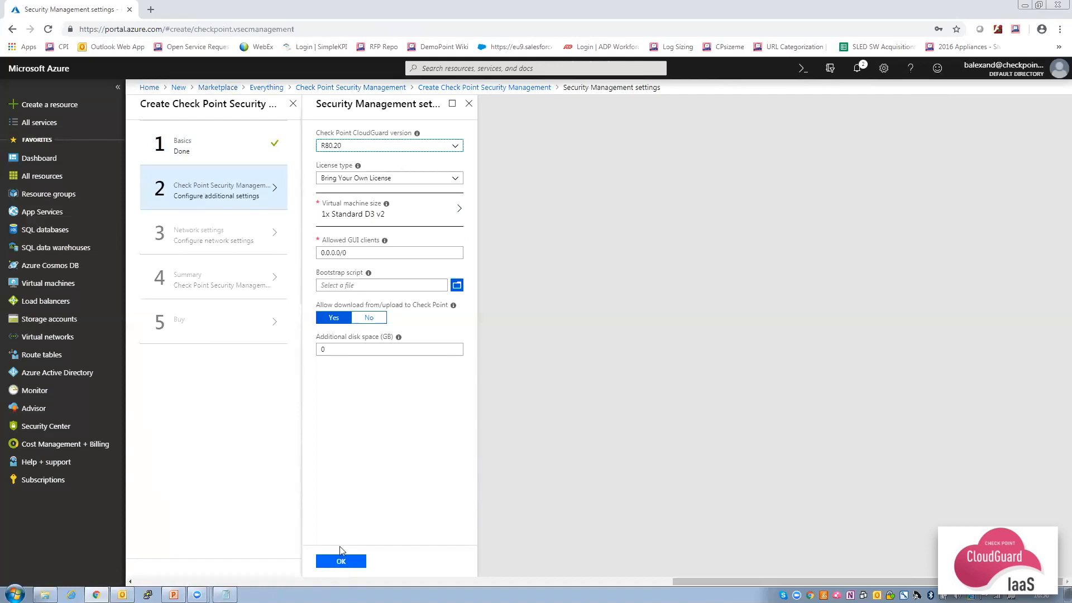
Keep CloudGuard version R80.20 and Bring Your Own License, and accept the Security Management settings.
{"action": "left_click", "coordinate": [384, 148]}
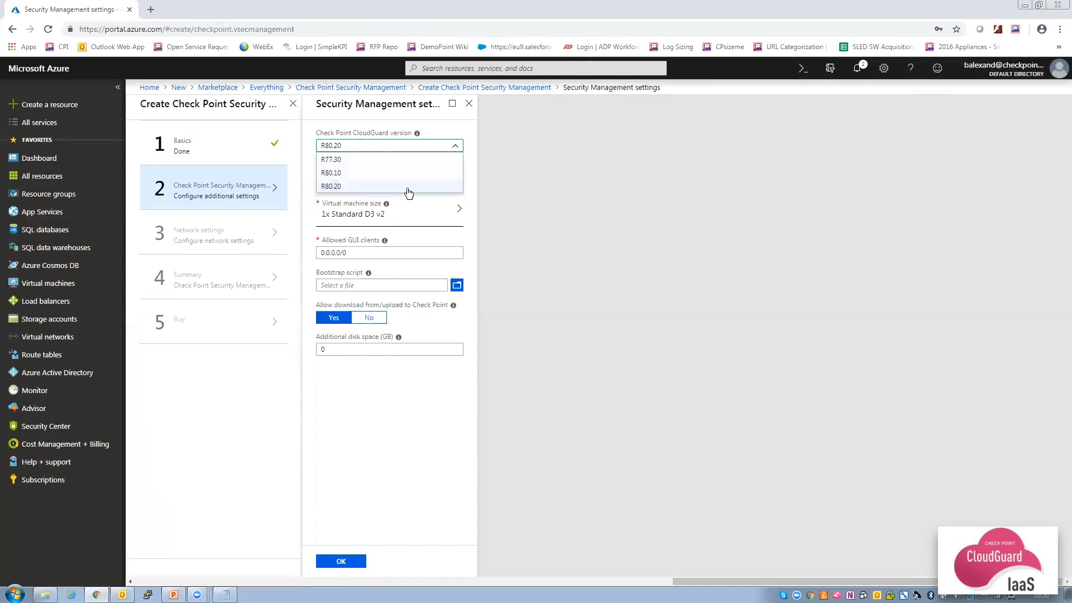
{"action": "left_click", "coordinate": [444, 187]}
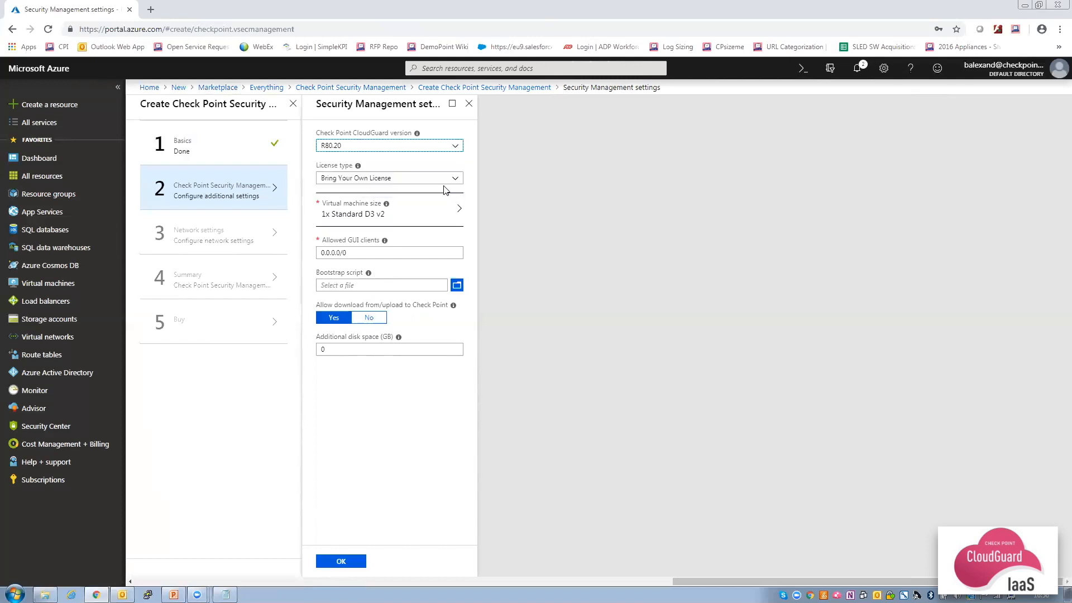
{"action": "left_click", "coordinate": [411, 182]}
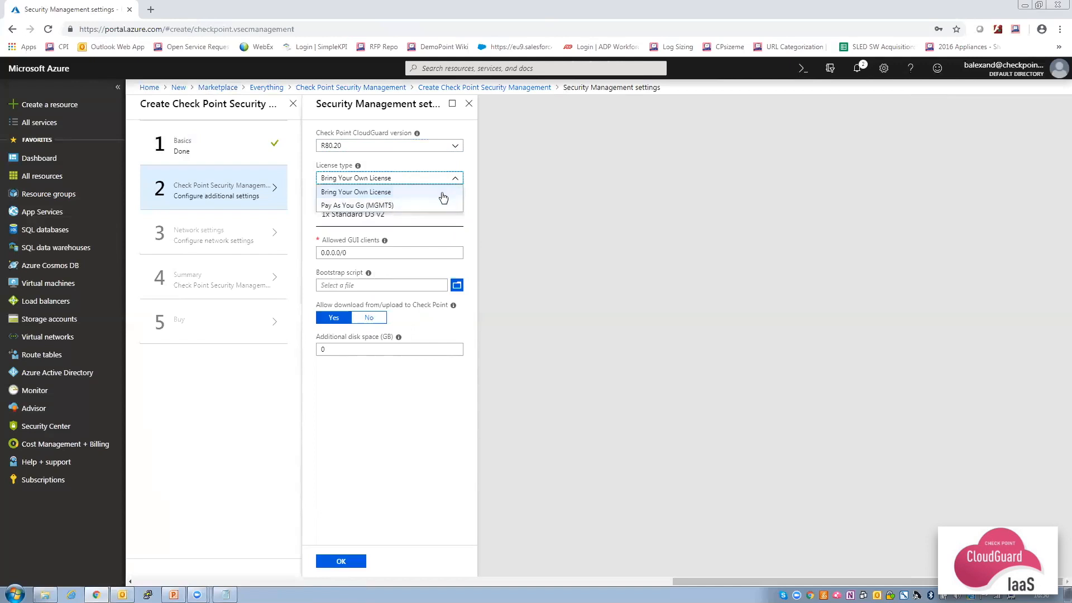
{"action": "left_click", "coordinate": [472, 182]}
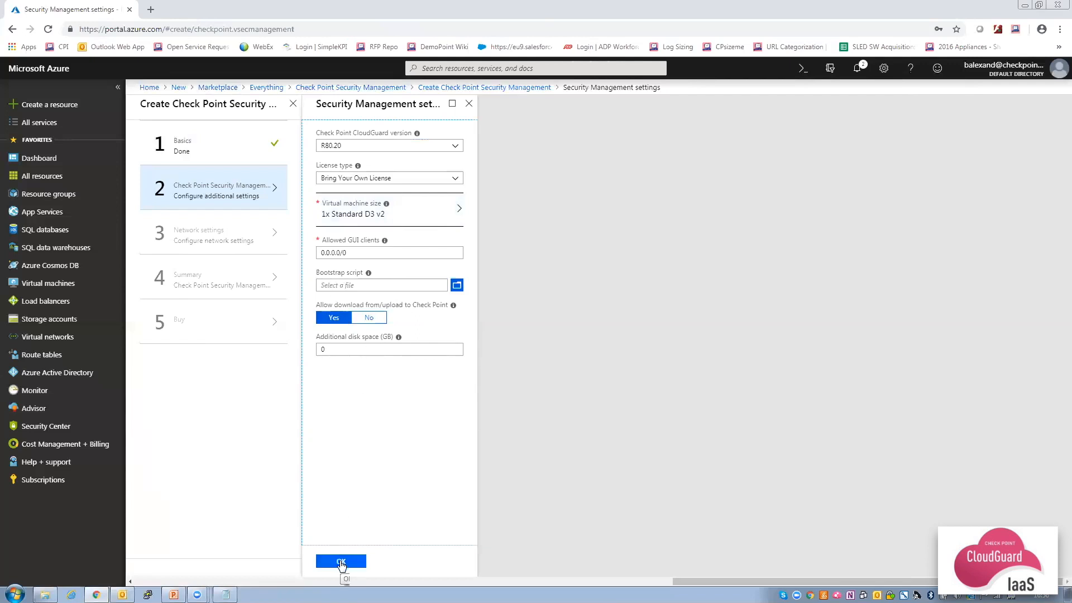
{"action": "left_click", "coordinate": [342, 562]}
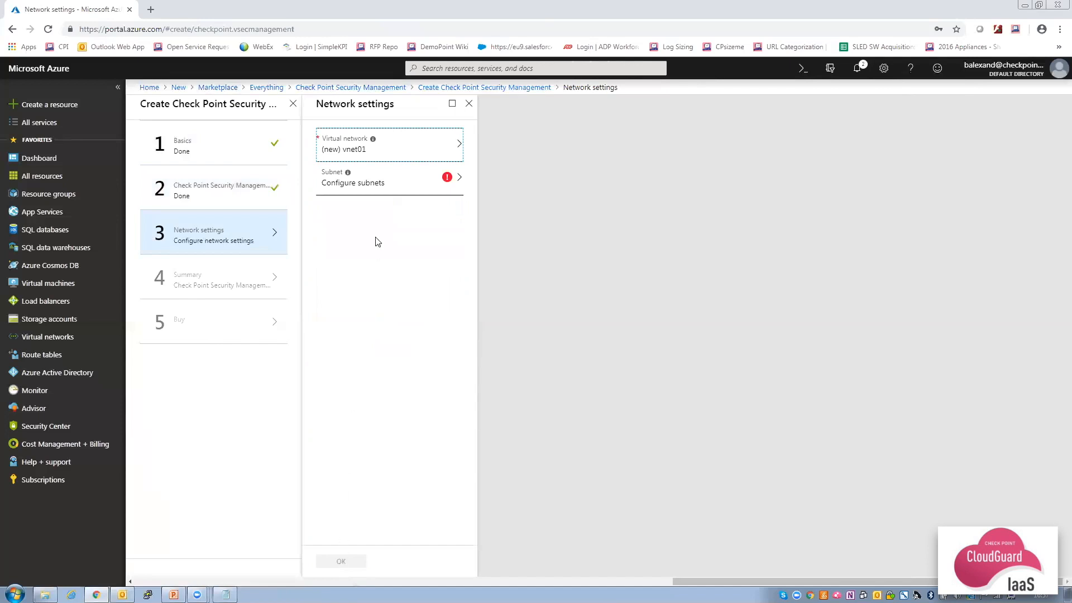
Set the network to myVNET with the Frontend subnet, pass validation, then close the wizard.
{"action": "left_click", "coordinate": [402, 149]}
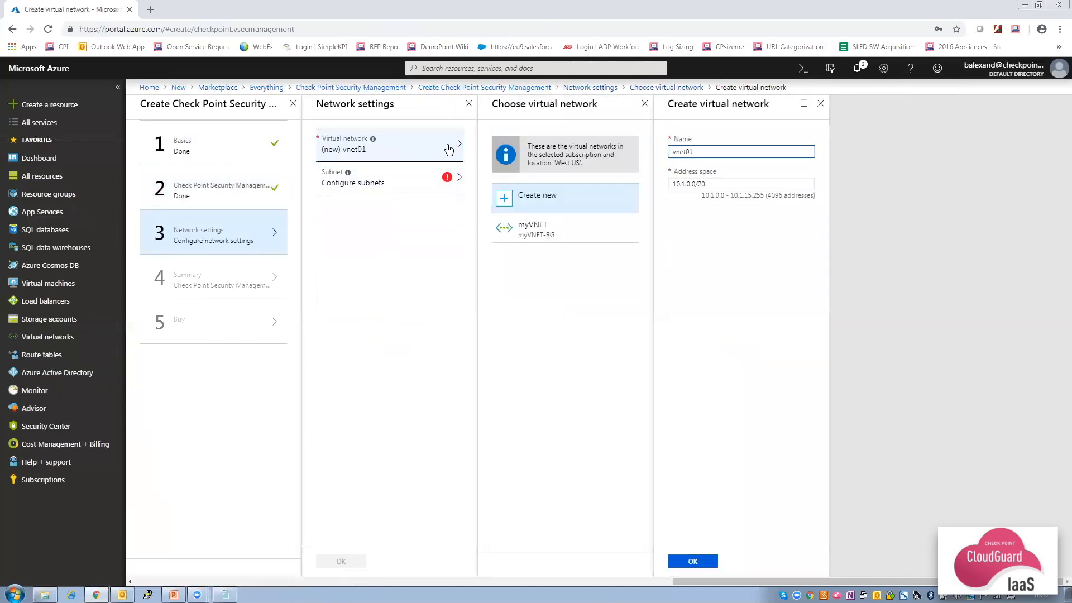
{"action": "left_click", "coordinate": [531, 226]}
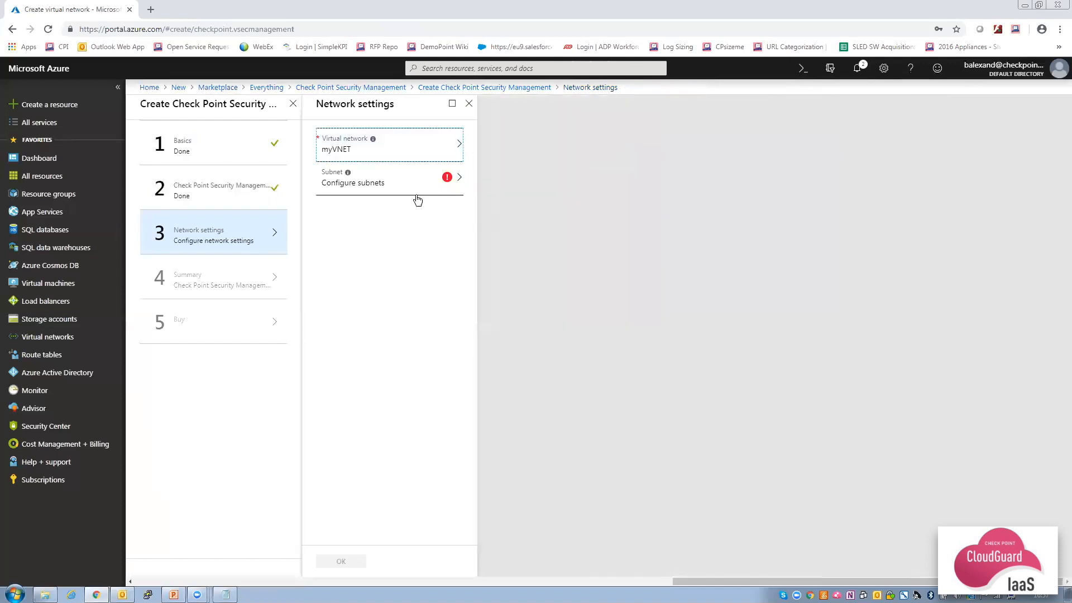
{"action": "left_click", "coordinate": [401, 186]}
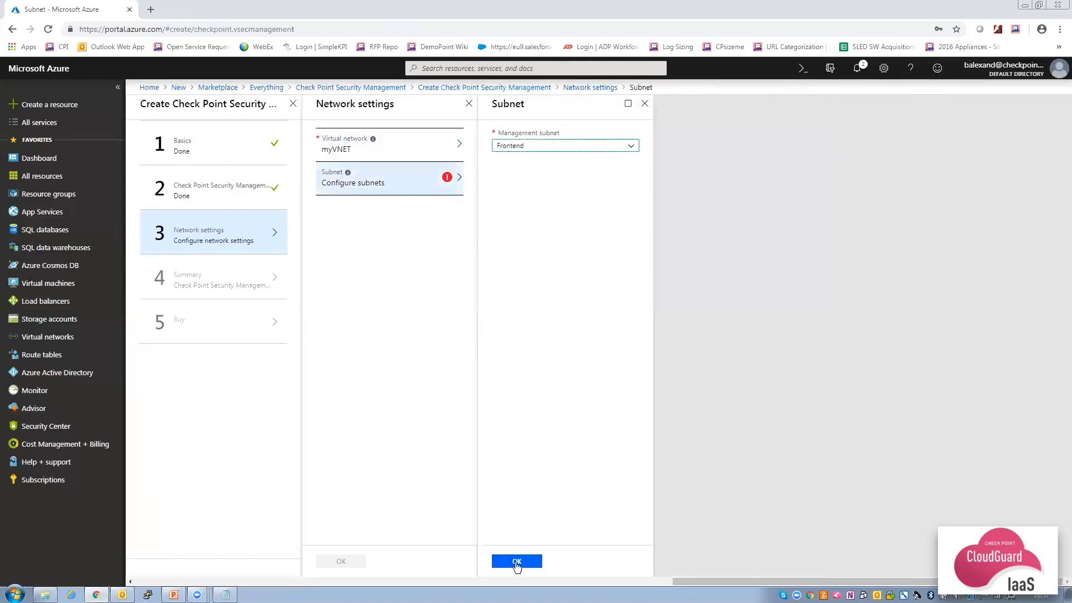
{"action": "left_click", "coordinate": [517, 561]}
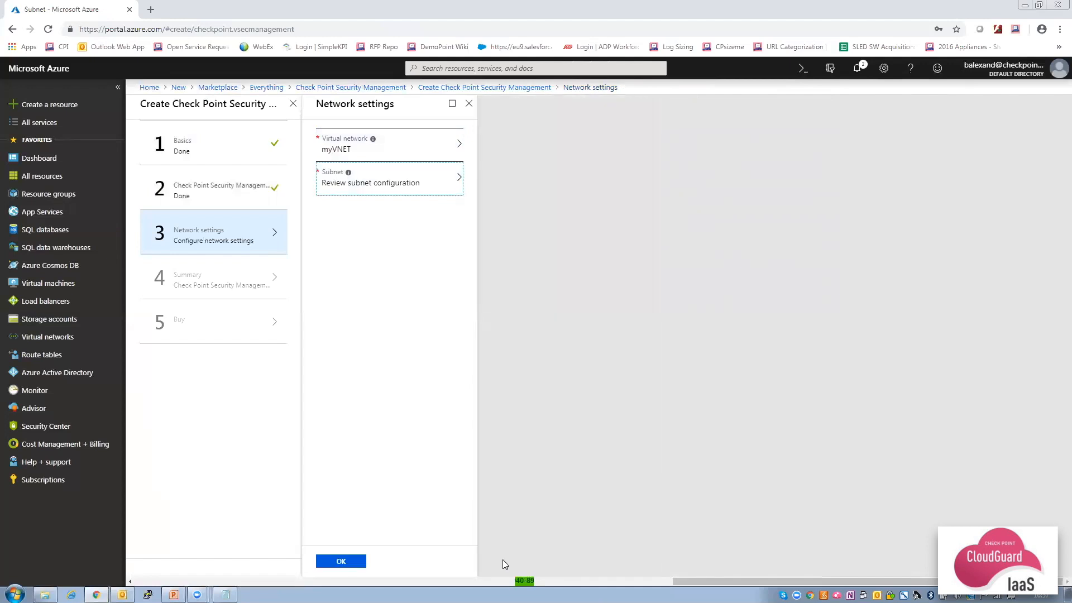
{"action": "left_click", "coordinate": [346, 562]}
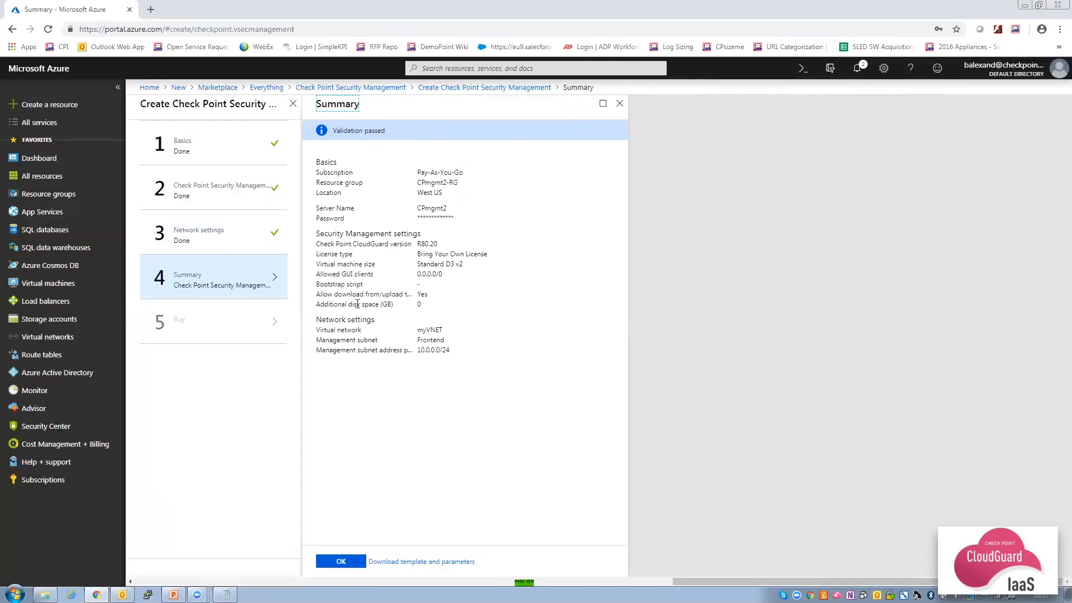
{"action": "left_click", "coordinate": [341, 561]}
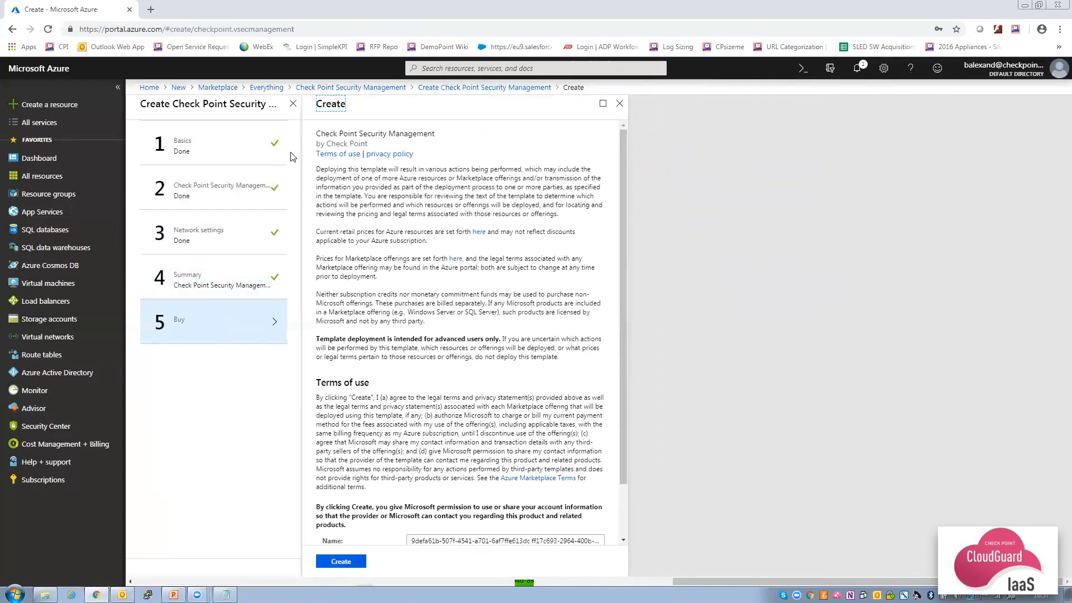
{"action": "left_click", "coordinate": [292, 106]}
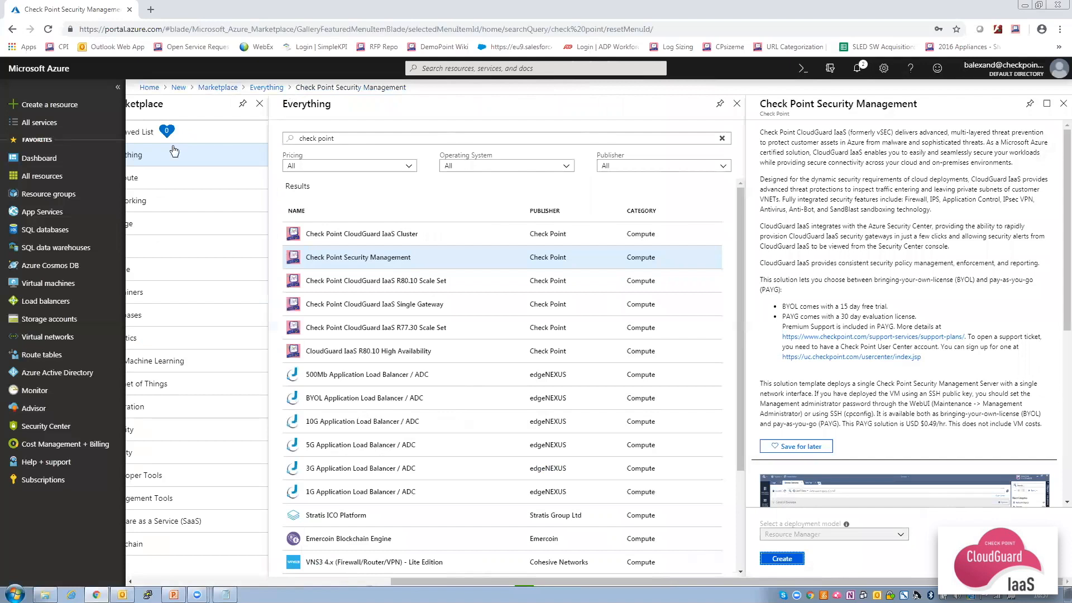
Delete the CPmgmt2-RG resource group, confirming by entering its name.
{"action": "left_click", "coordinate": [45, 196]}
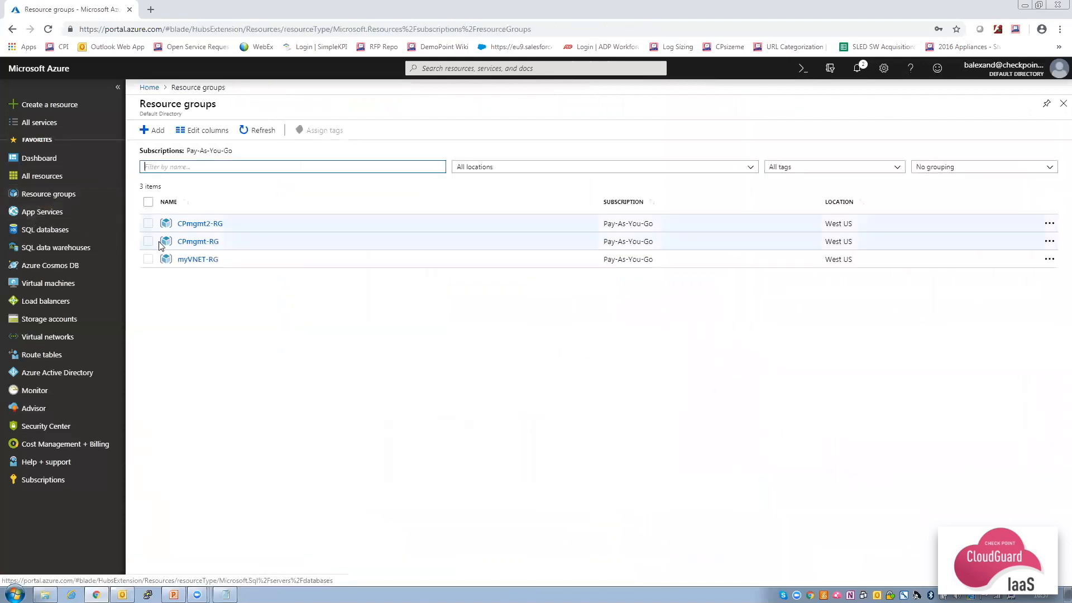
{"action": "left_click", "coordinate": [149, 224]}
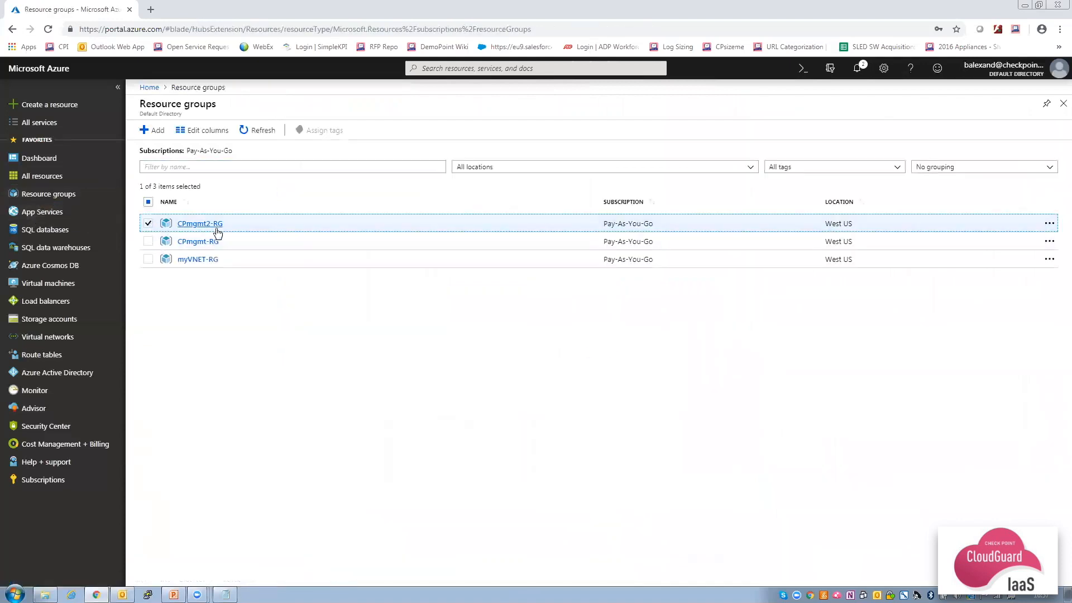
{"action": "right_click", "coordinate": [245, 228]}
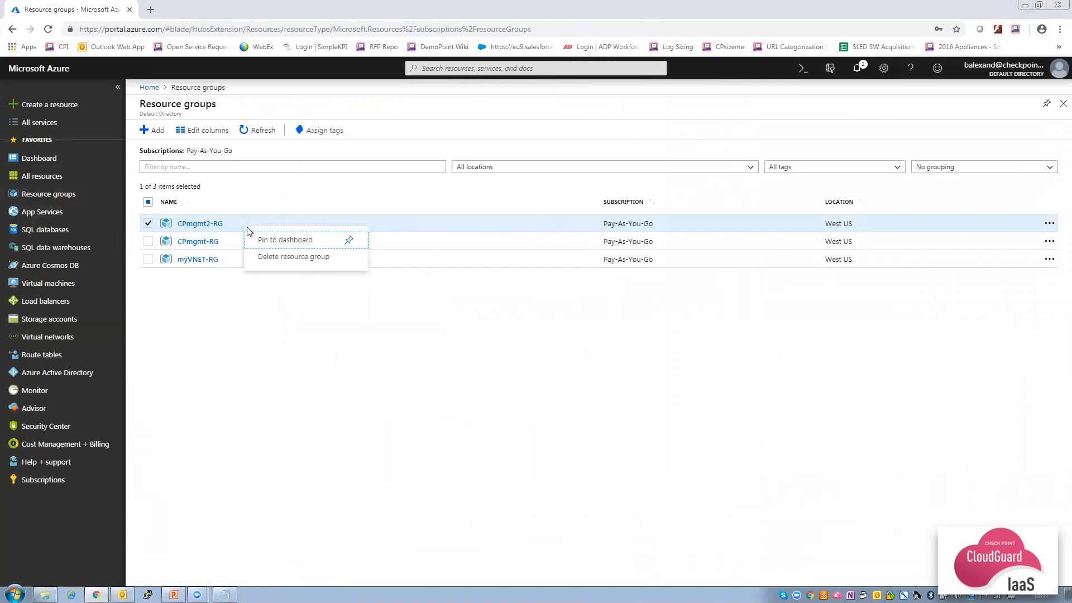
{"action": "left_click", "coordinate": [282, 255]}
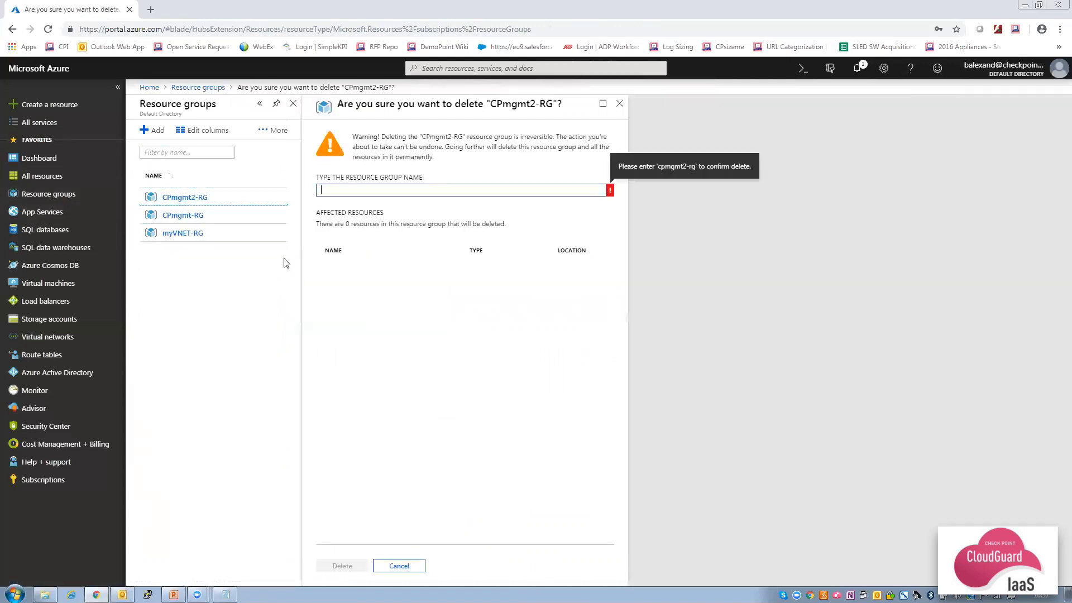
{"action": "type", "text": "CPmgmt2-RG"}
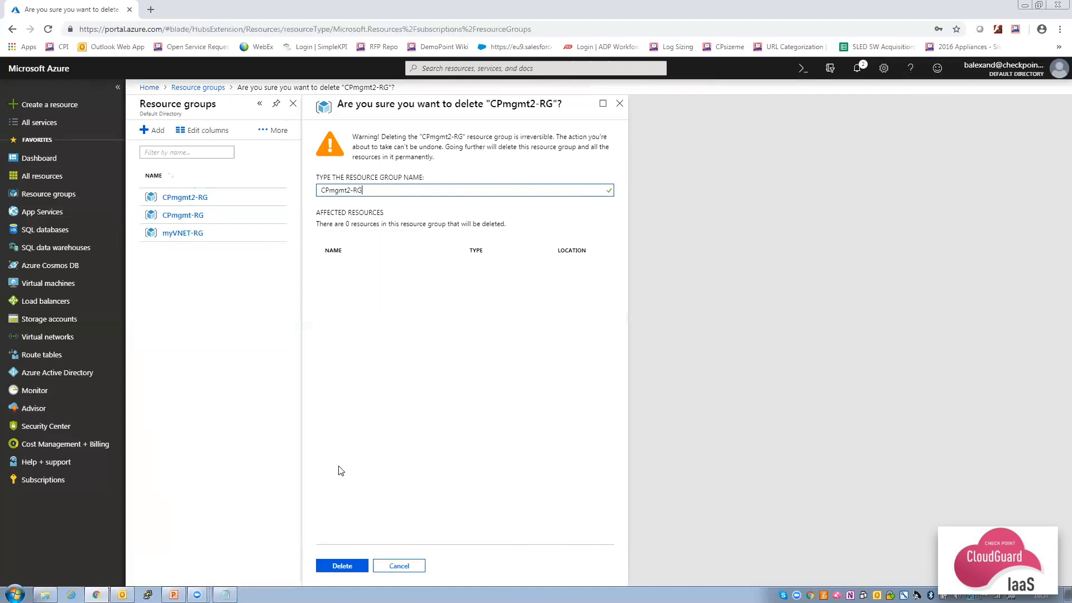
{"action": "left_click", "coordinate": [346, 568]}
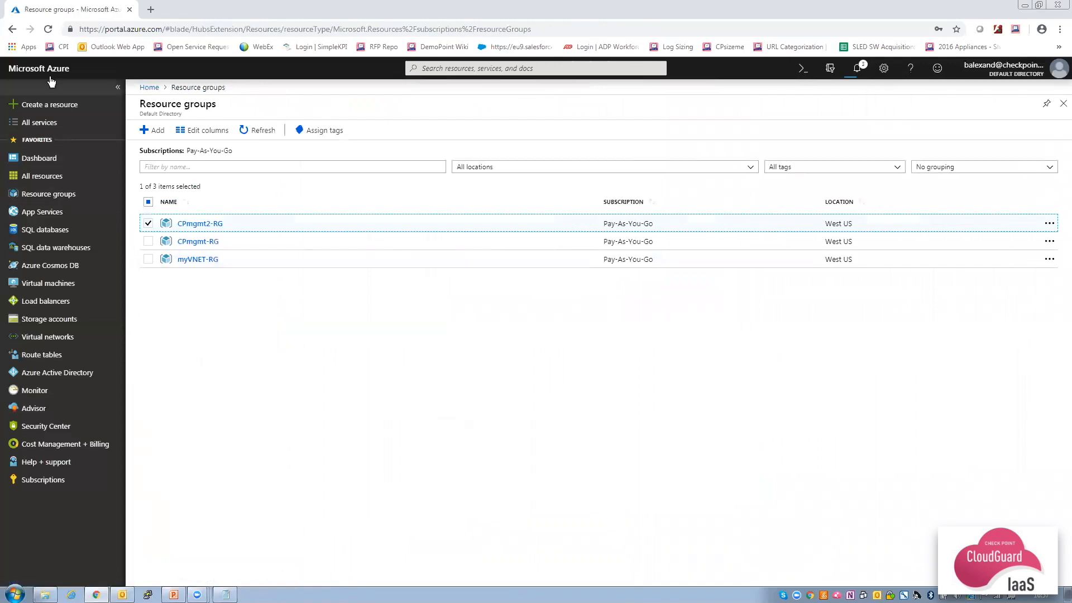
{"action": "left_click", "coordinate": [52, 107]}
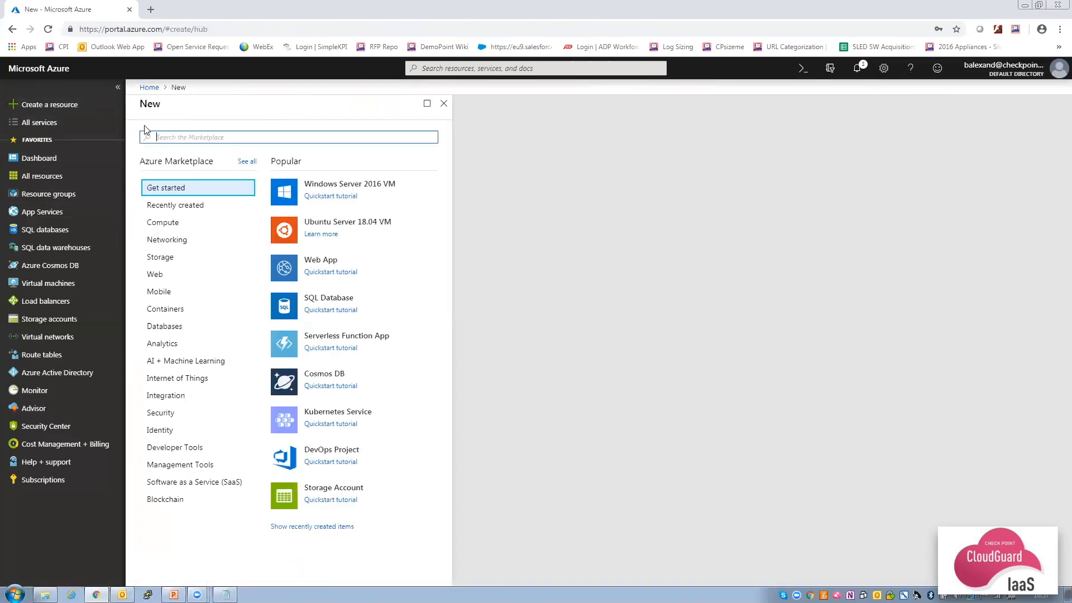
Search the Marketplace for 'check point' and start a CloudGuard IaaS Single Gateway deployment.
{"action": "type", "text": "check point"}
{"action": "key", "text": "Return"}
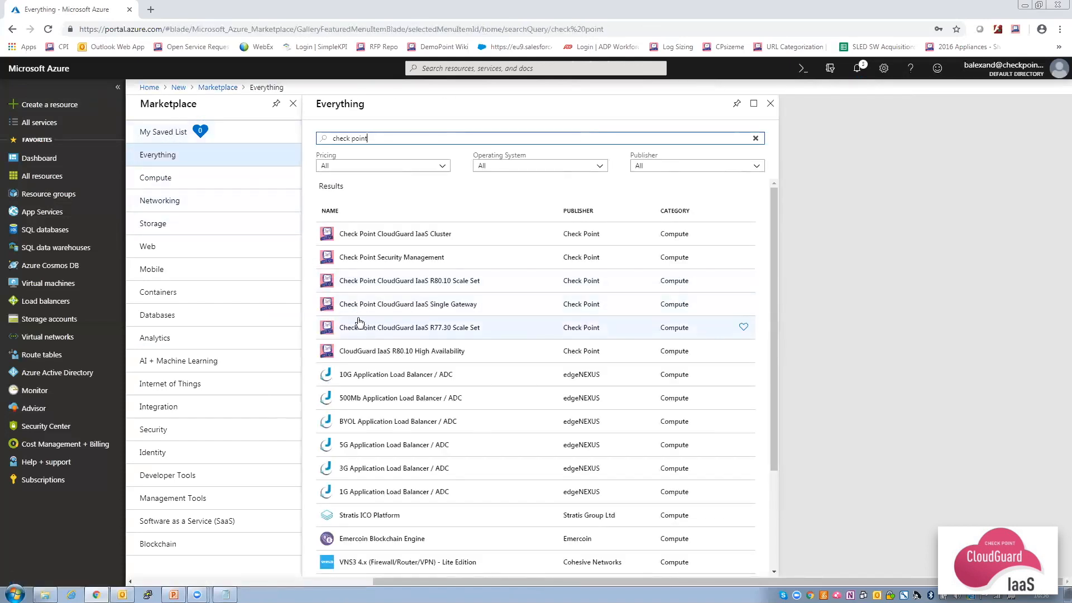
{"action": "left_click", "coordinate": [428, 309]}
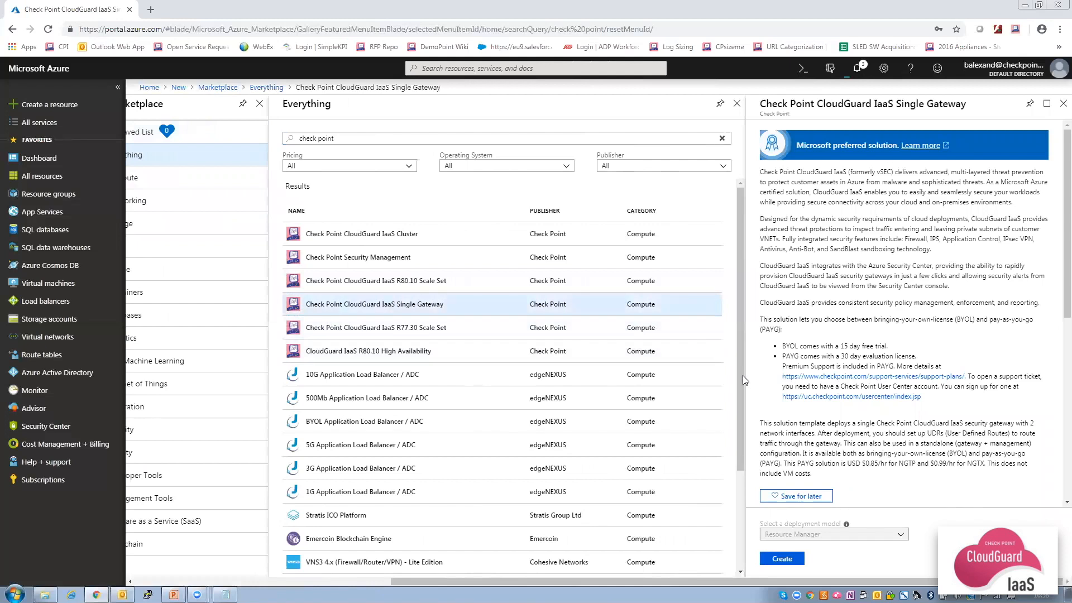
{"action": "left_click", "coordinate": [781, 559]}
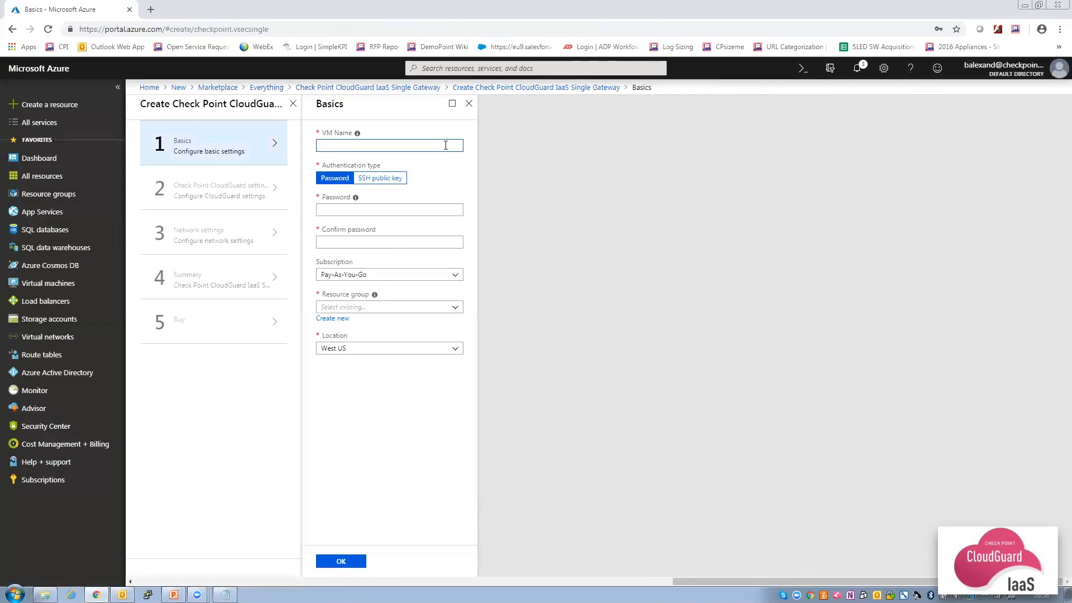
Fill in Basics with VM name CPgateway, an admin password, and new resource group CPgateway-RG.
{"action": "type", "text": "CPgateway"}
{"action": "left_click", "coordinate": [342, 206]}
{"action": "type", "text": "•••••••••"}
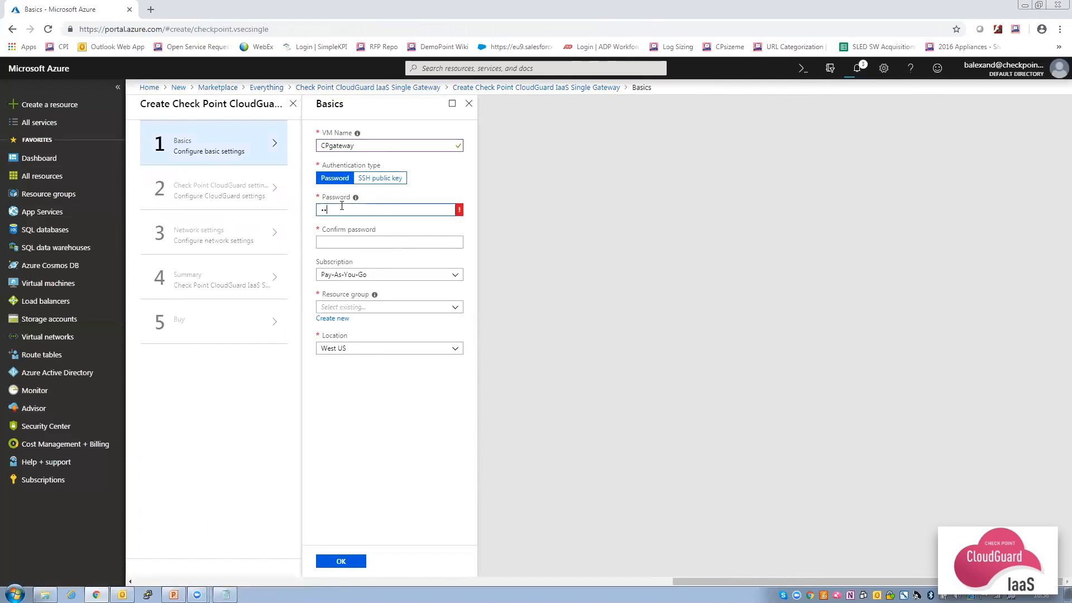
{"action": "type", "text": "••••"}
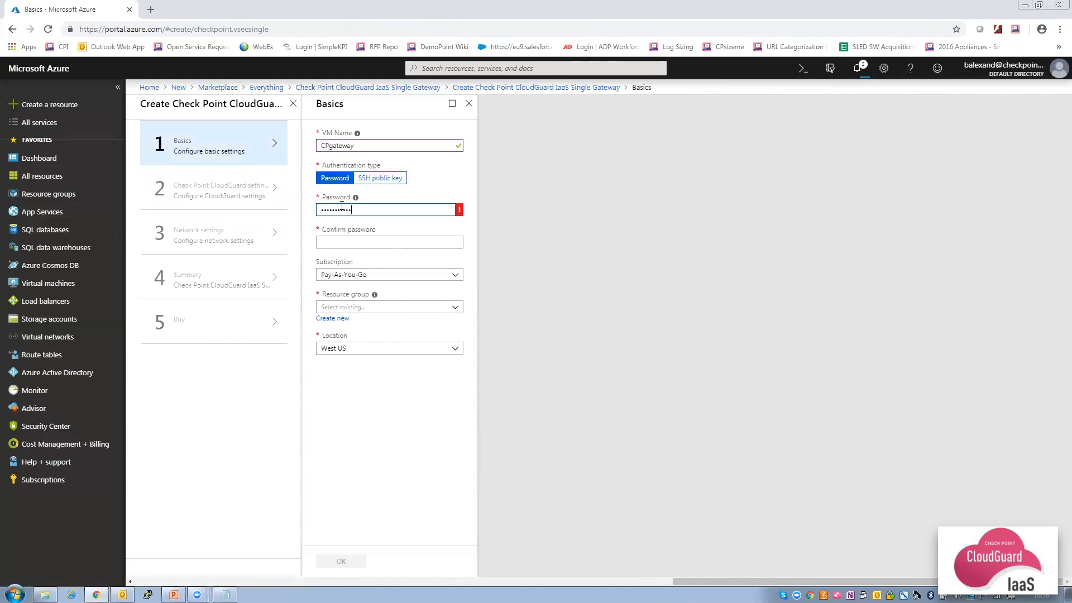
{"action": "key", "text": "Tab"}
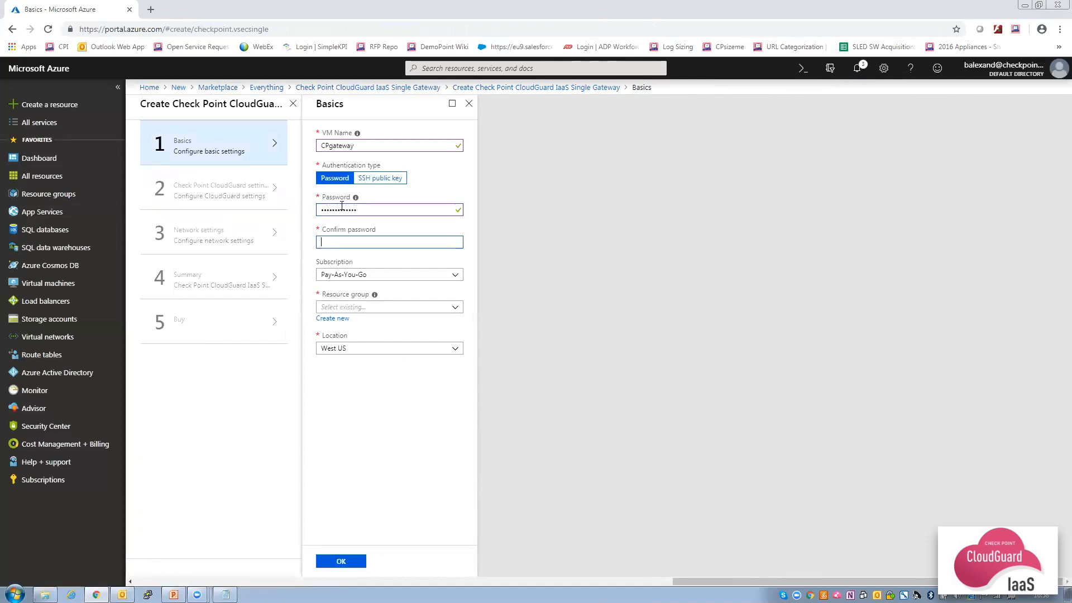
{"action": "type", "text": "•••••••••••"}
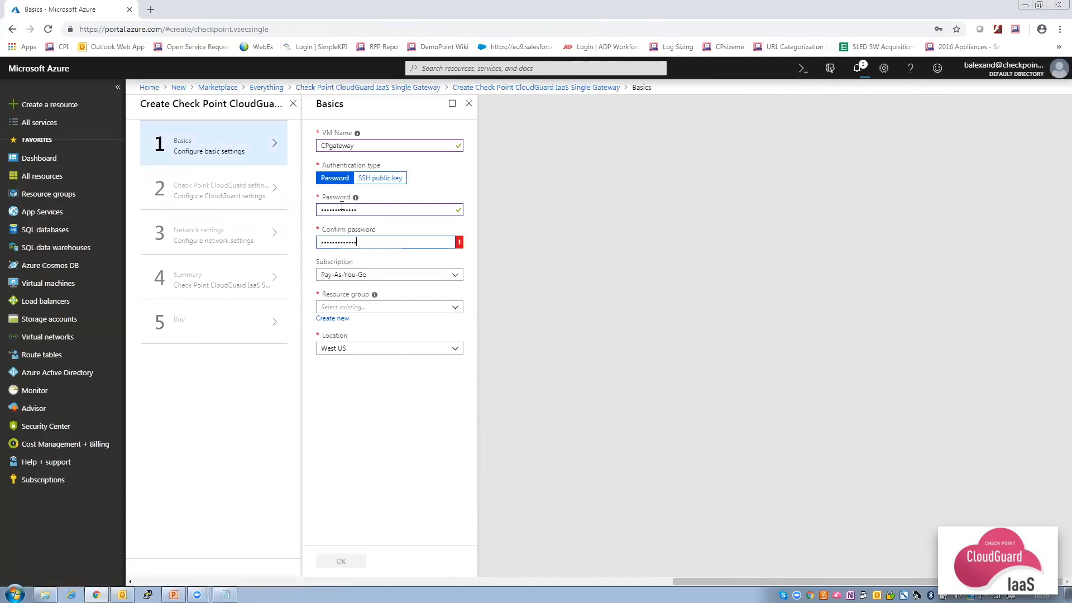
{"action": "left_click", "coordinate": [332, 320]}
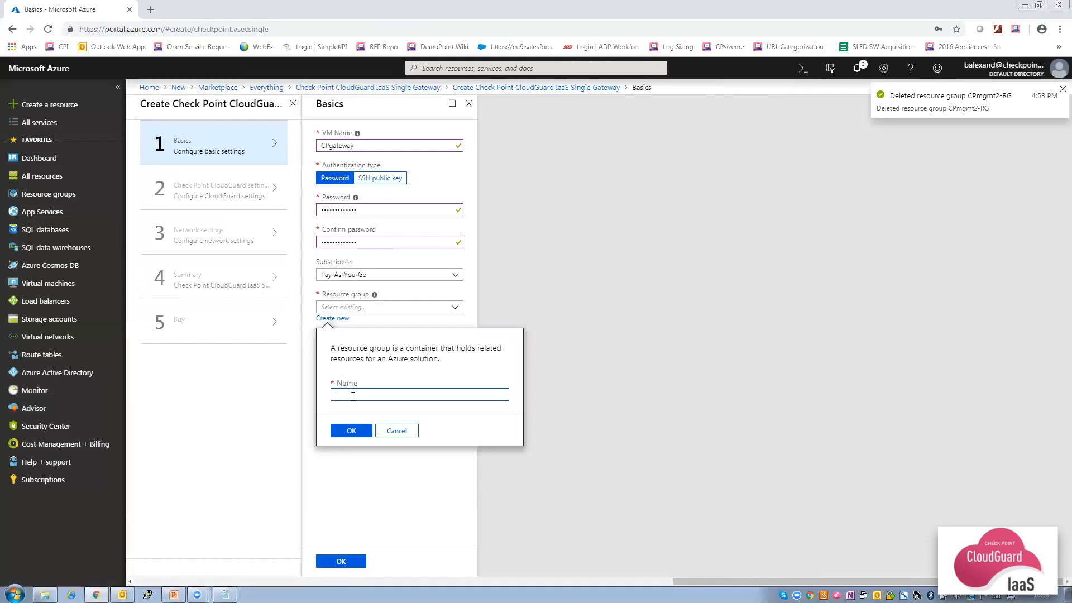
{"action": "type", "text": "CP"}
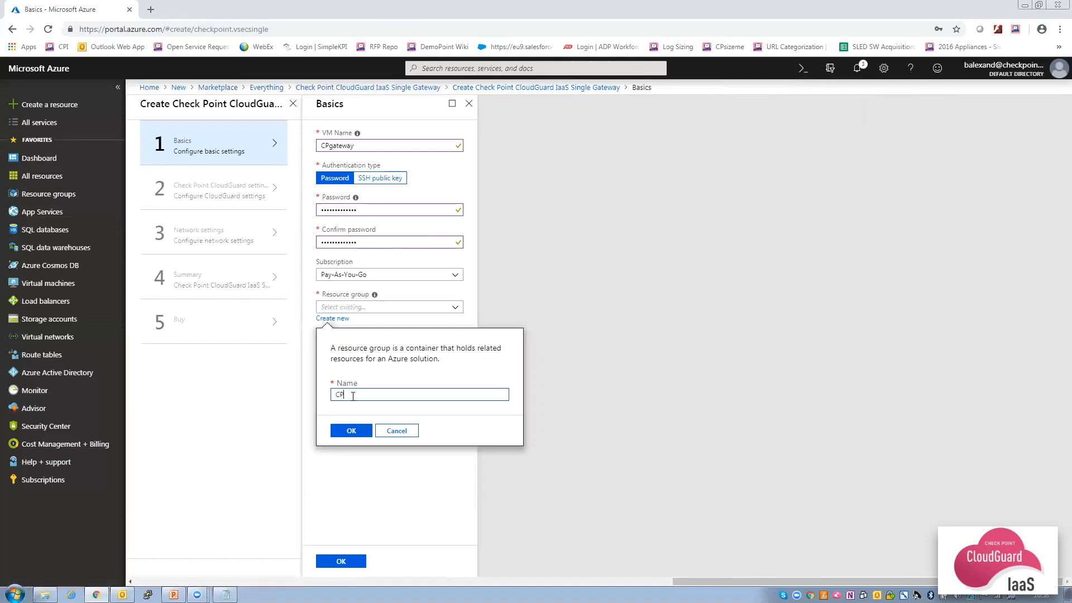
{"action": "type", "text": "gateway-RG"}
{"action": "left_click", "coordinate": [350, 431]}
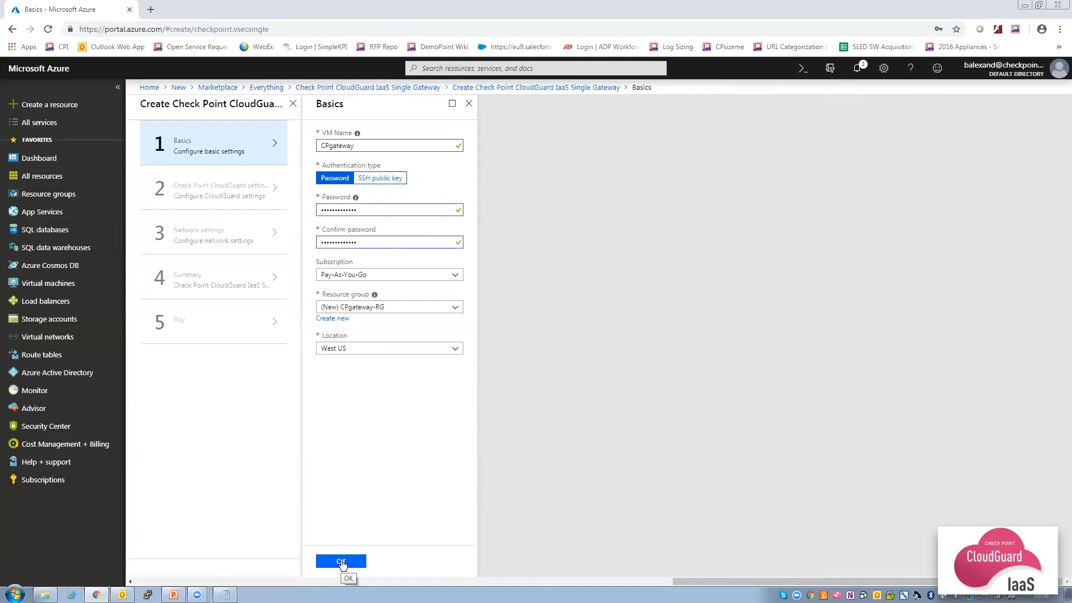
{"action": "left_click", "coordinate": [342, 562]}
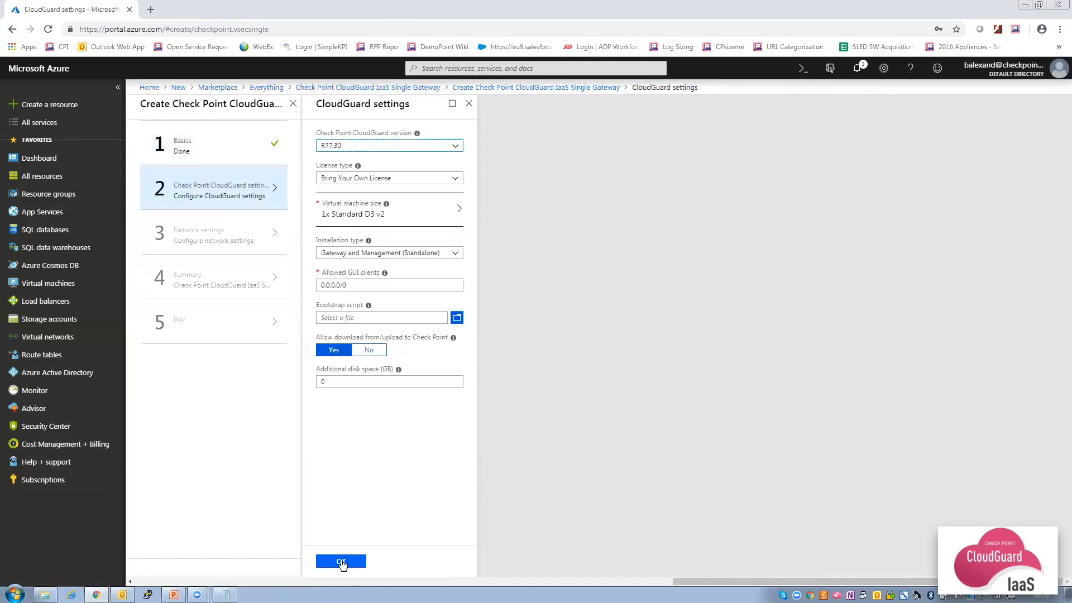
Choose CloudGuard R80.10, Bring Your Own License, Gateway only installation, and enter the SIC key.
{"action": "left_click", "coordinate": [394, 148]}
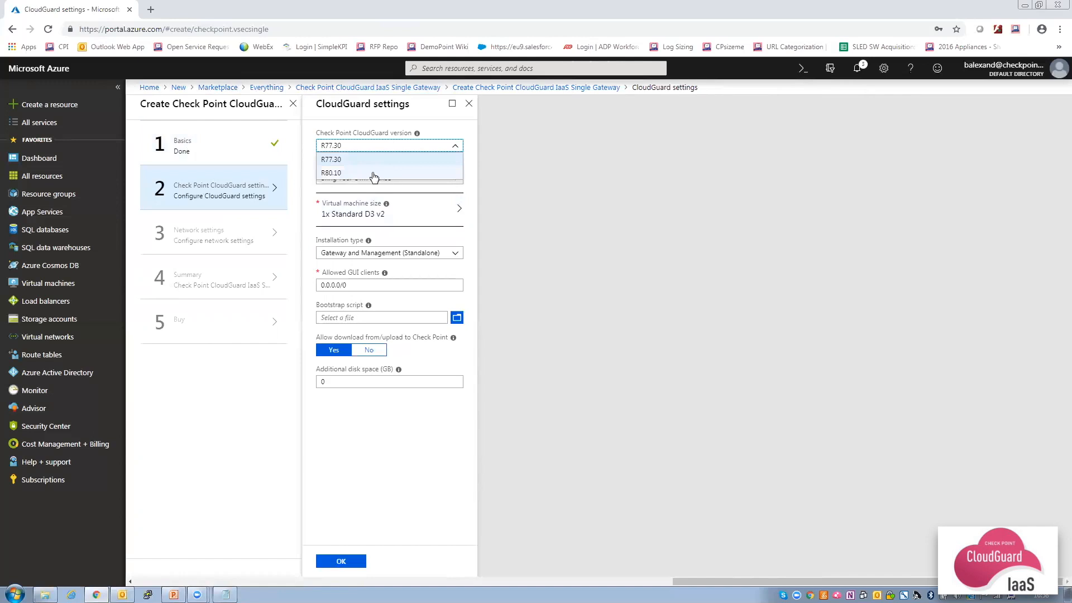
{"action": "left_click", "coordinate": [384, 173]}
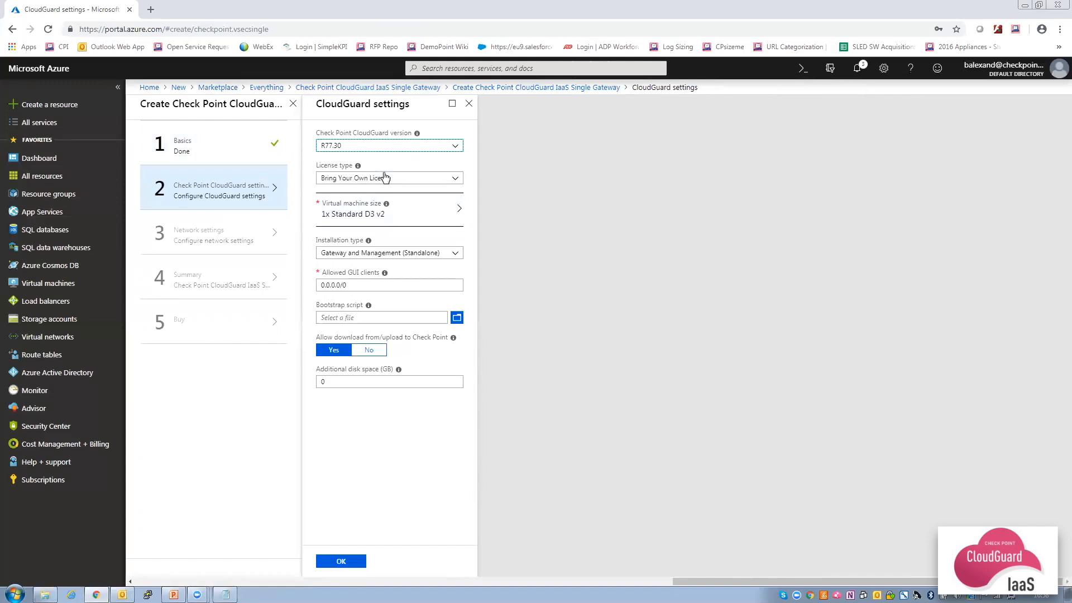
{"action": "left_click", "coordinate": [385, 178]}
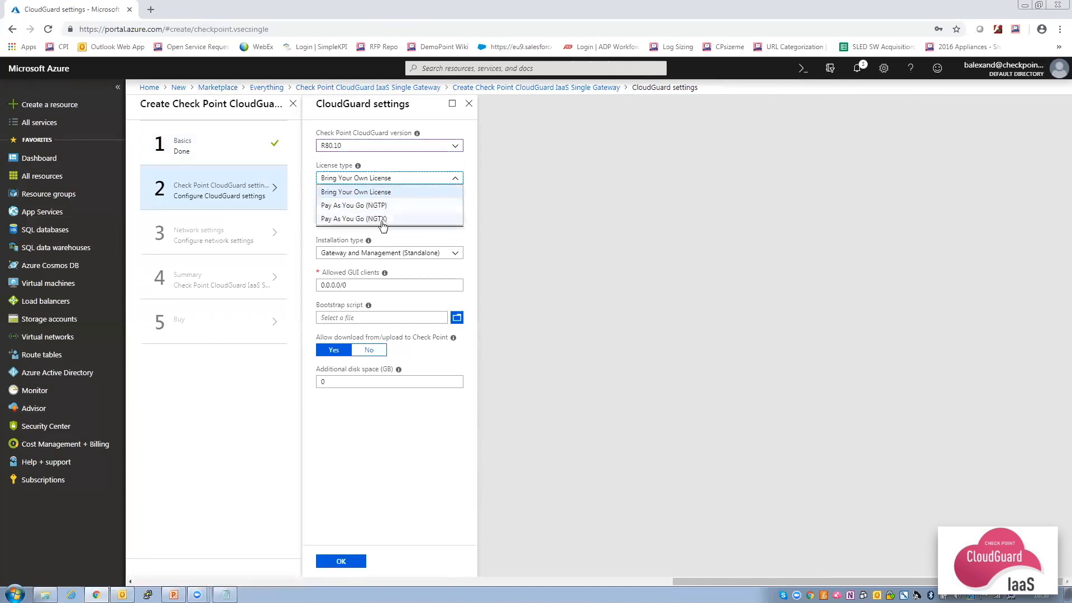
{"action": "left_click", "coordinate": [409, 195]}
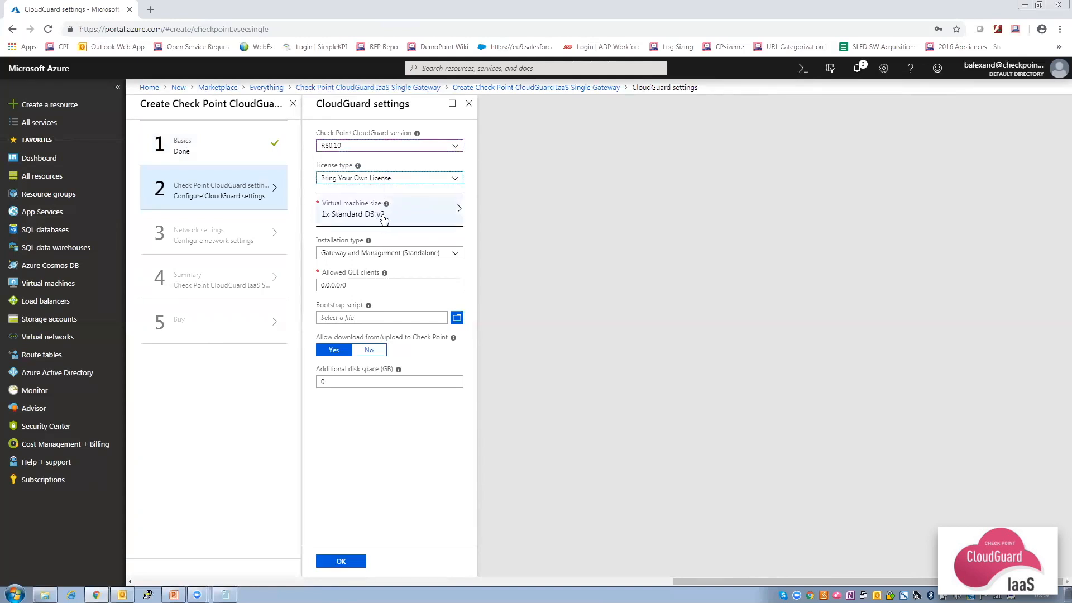
{"action": "left_click", "coordinate": [393, 254]}
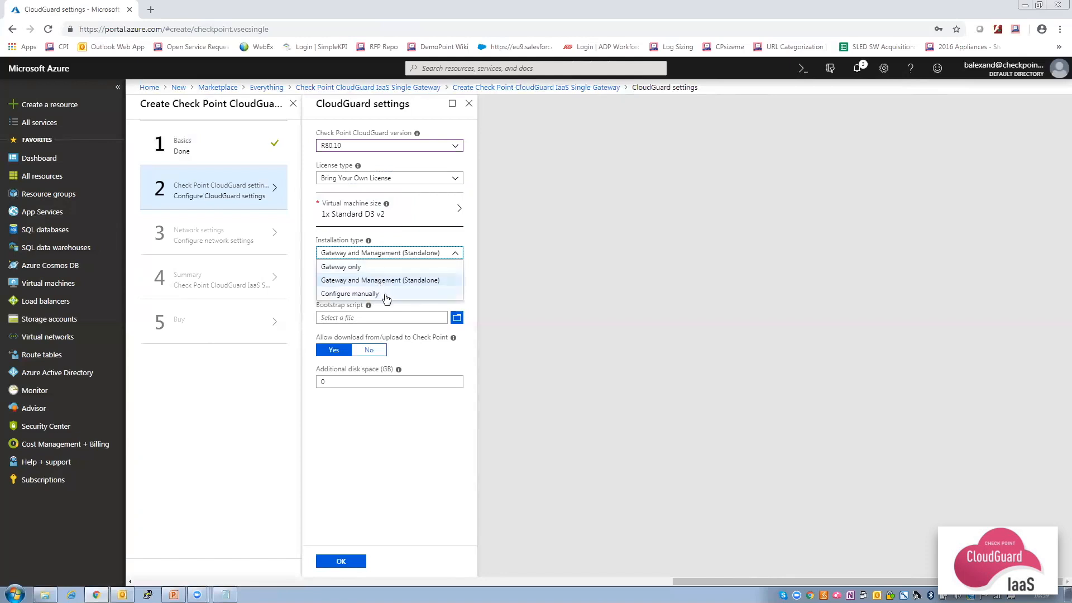
{"action": "left_click", "coordinate": [384, 267]}
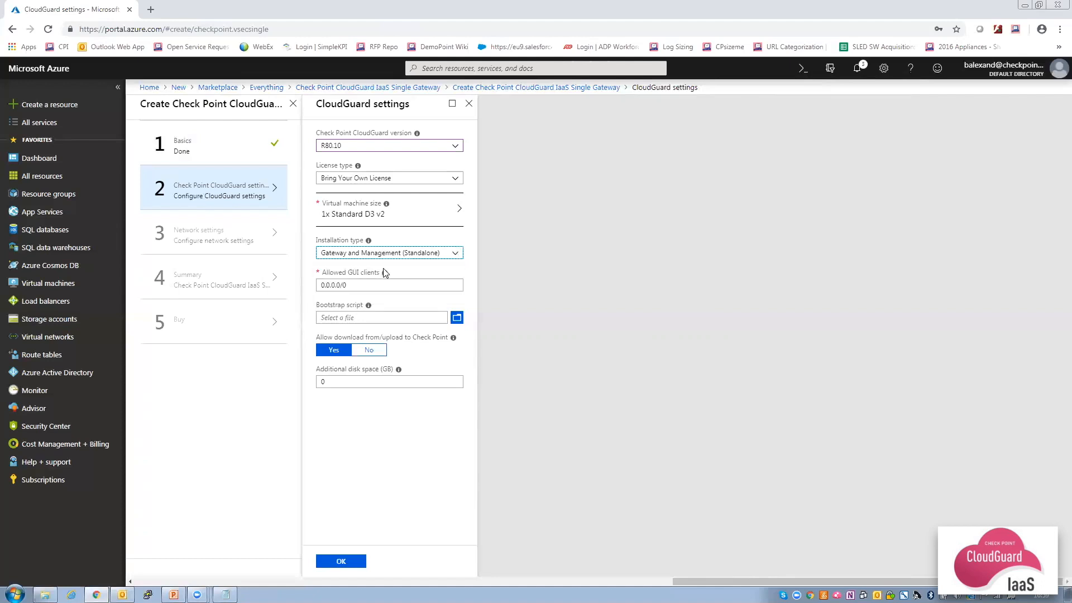
{"action": "left_click", "coordinate": [377, 286]}
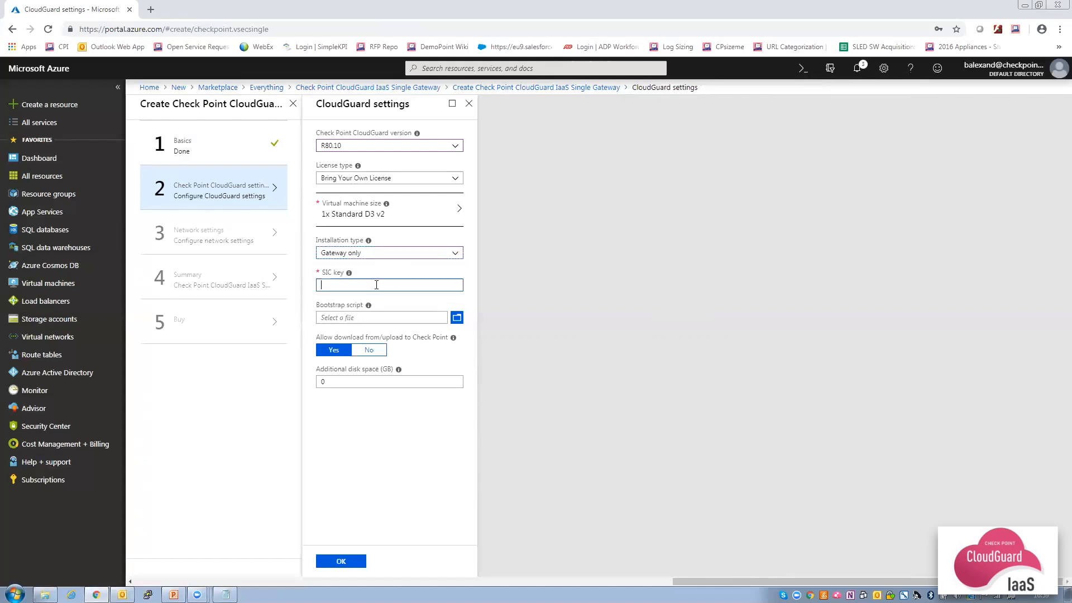
{"action": "mouse_move", "coordinate": [350, 277]}
{"action": "type", "text": "*********"}
{"action": "left_click", "coordinate": [341, 561]}
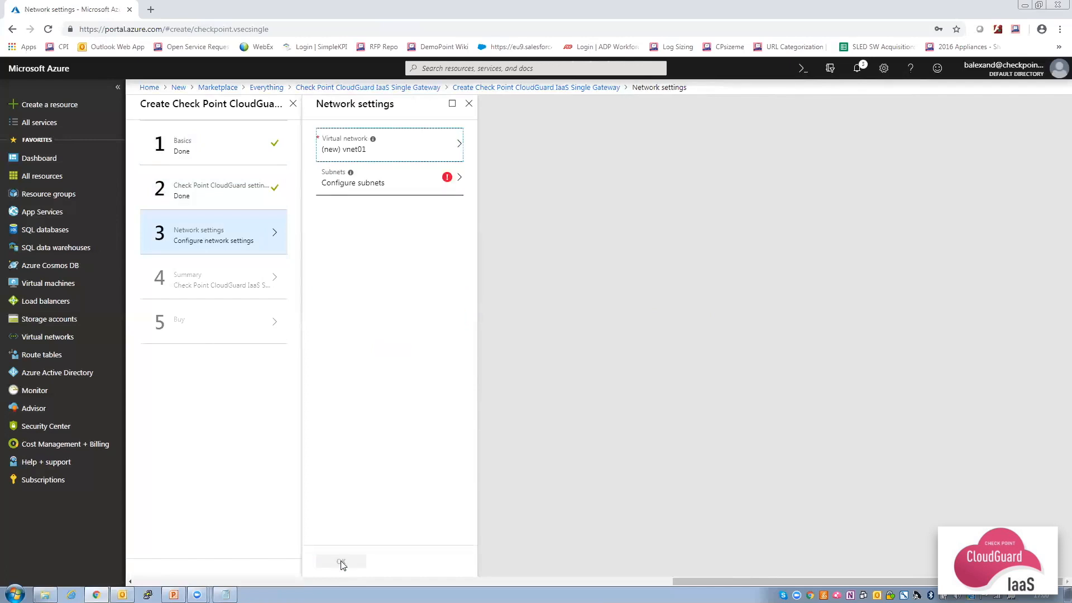
Put the gateway on myVNET with Frontend as front subnet and Backend as back subnet.
{"action": "left_click", "coordinate": [406, 159]}
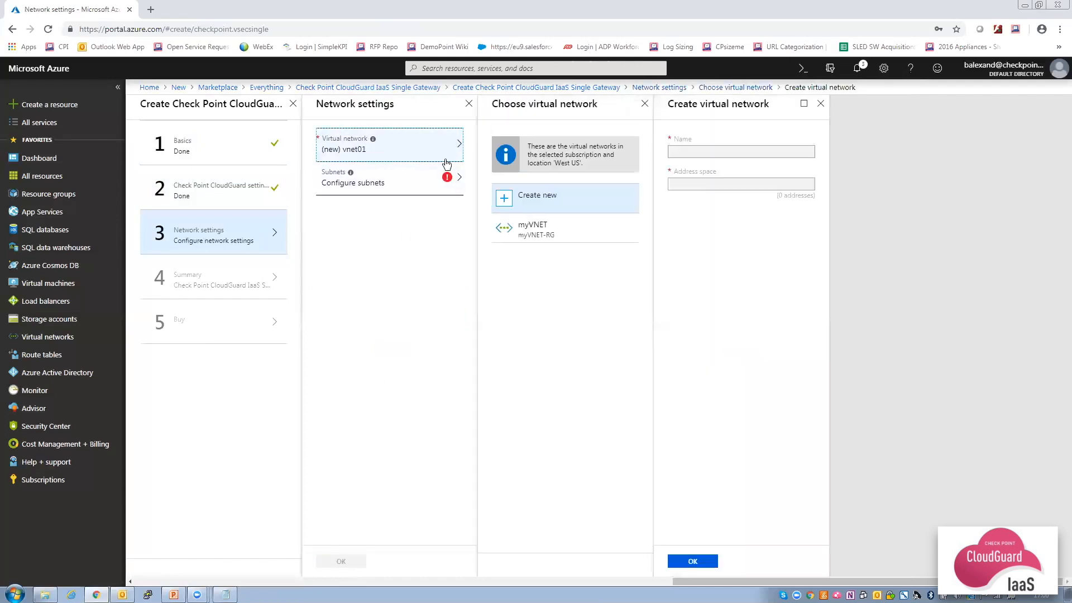
{"action": "left_click", "coordinate": [527, 225]}
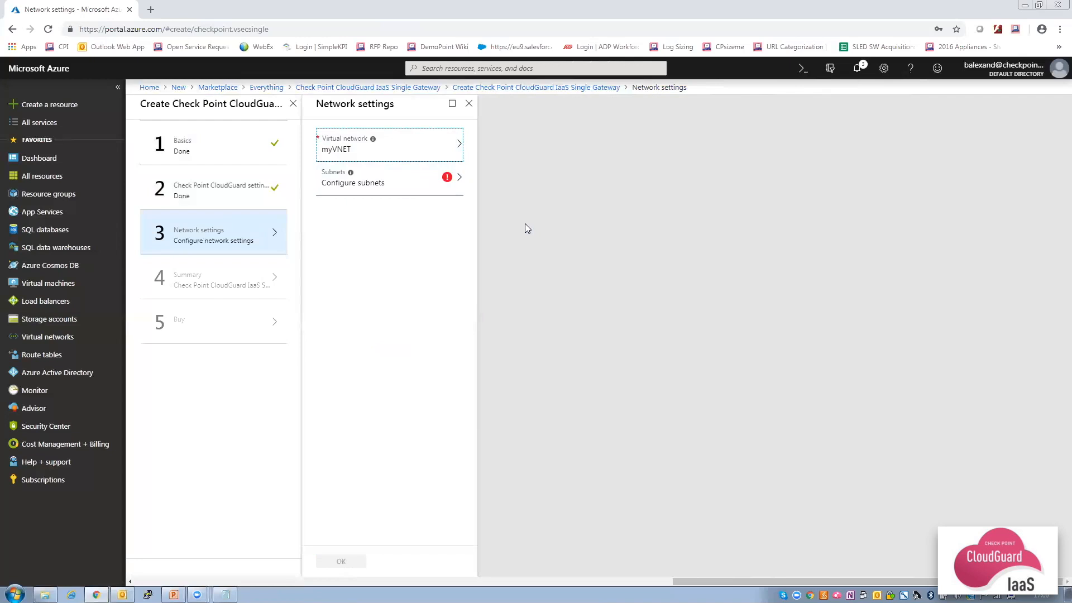
{"action": "left_click", "coordinate": [394, 178]}
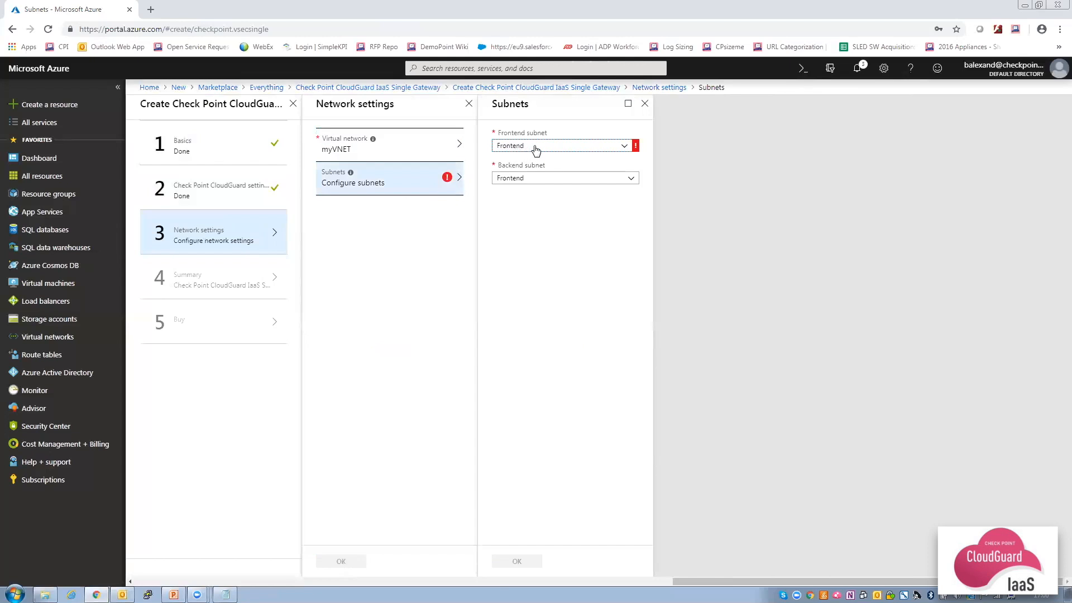
{"action": "left_click", "coordinate": [533, 178]}
{"action": "left_click", "coordinate": [509, 206]}
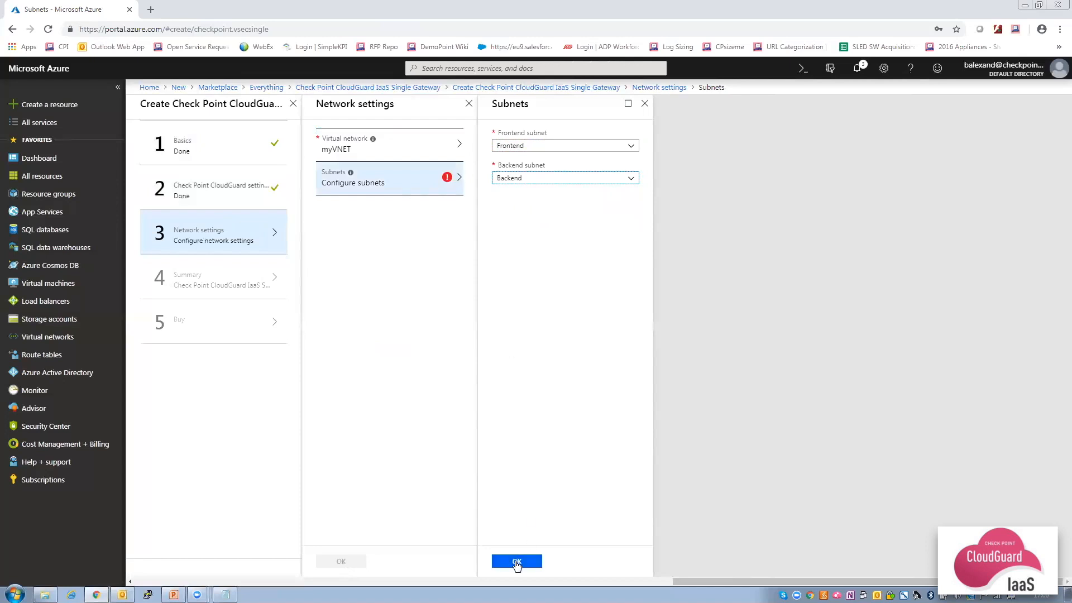
{"action": "left_click", "coordinate": [517, 561]}
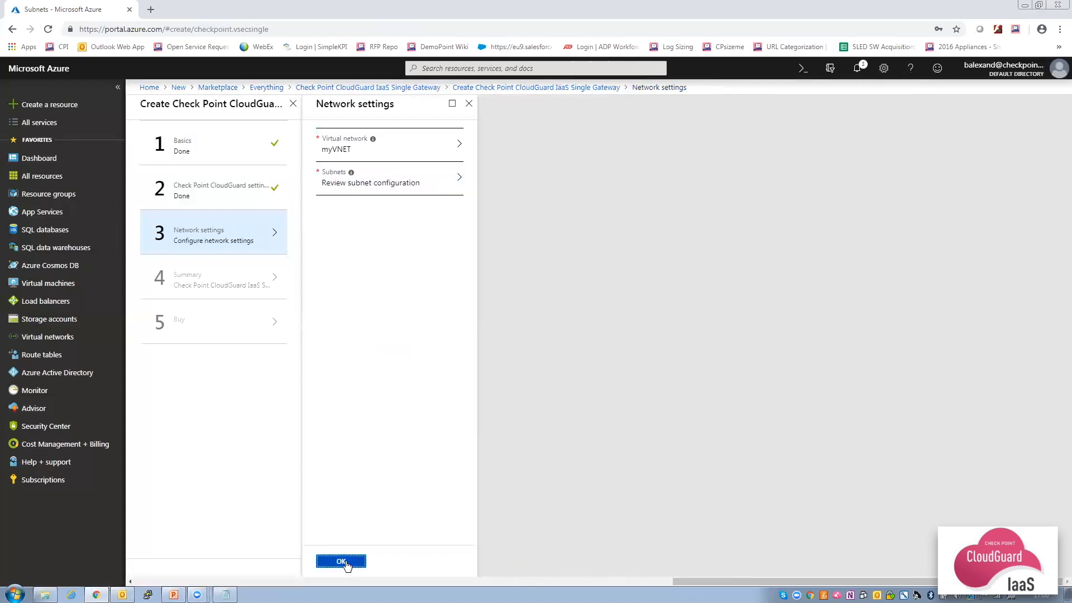
{"action": "left_click", "coordinate": [341, 561]}
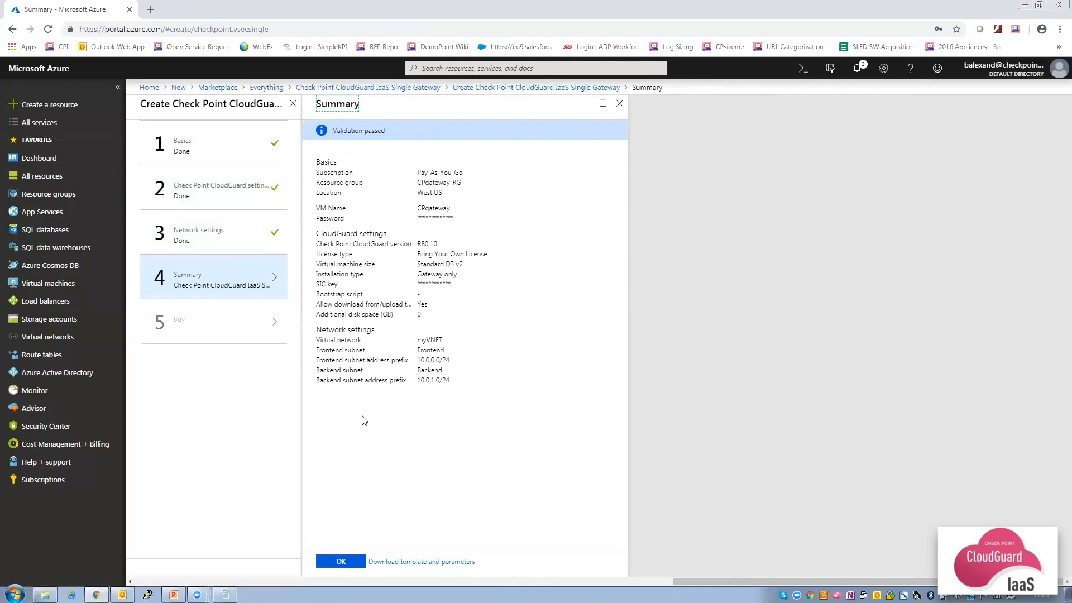
Accept the validated summary and create the CloudGuard gateway deployment.
{"action": "left_click", "coordinate": [341, 562]}
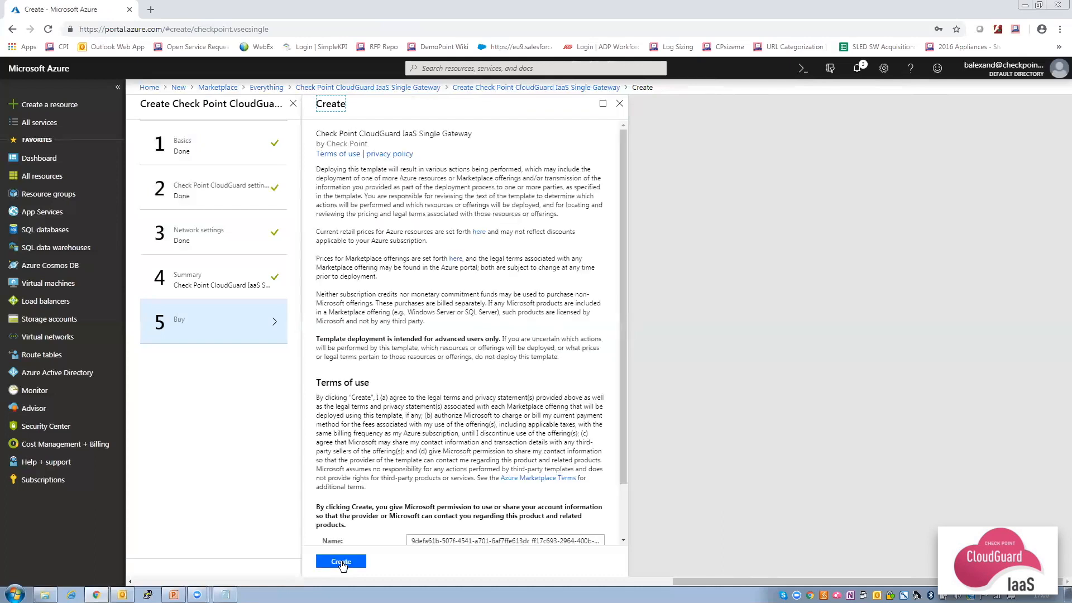
{"action": "left_click", "coordinate": [341, 562]}
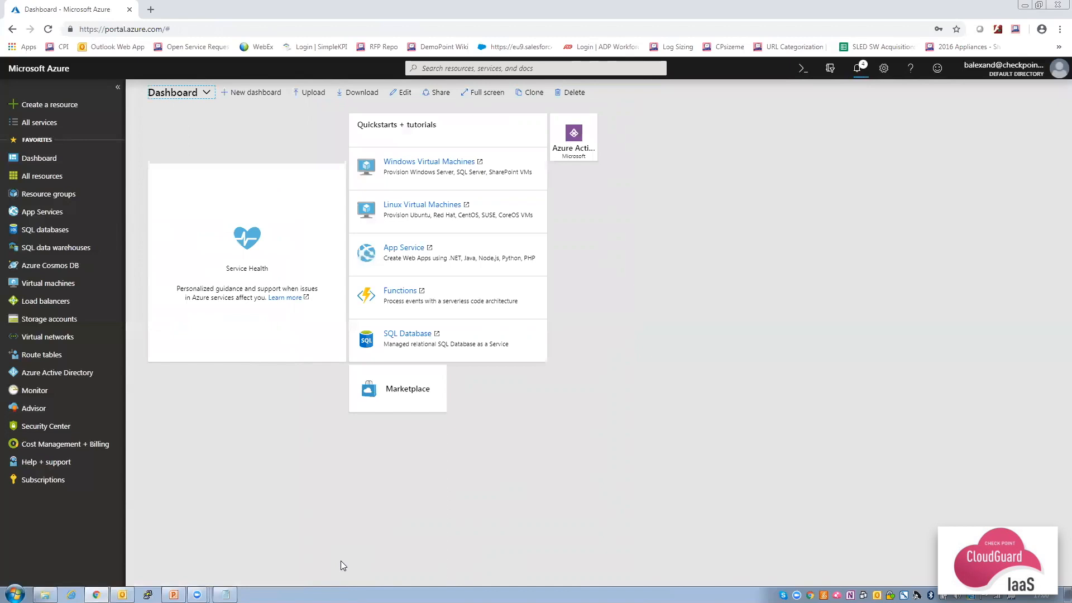
{"action": "left_click", "coordinate": [59, 199]}
Copy the CPmgmt public IP address 40.78.6.102 from the CPmgmt-RG resource group.
{"action": "left_click", "coordinate": [196, 247]}
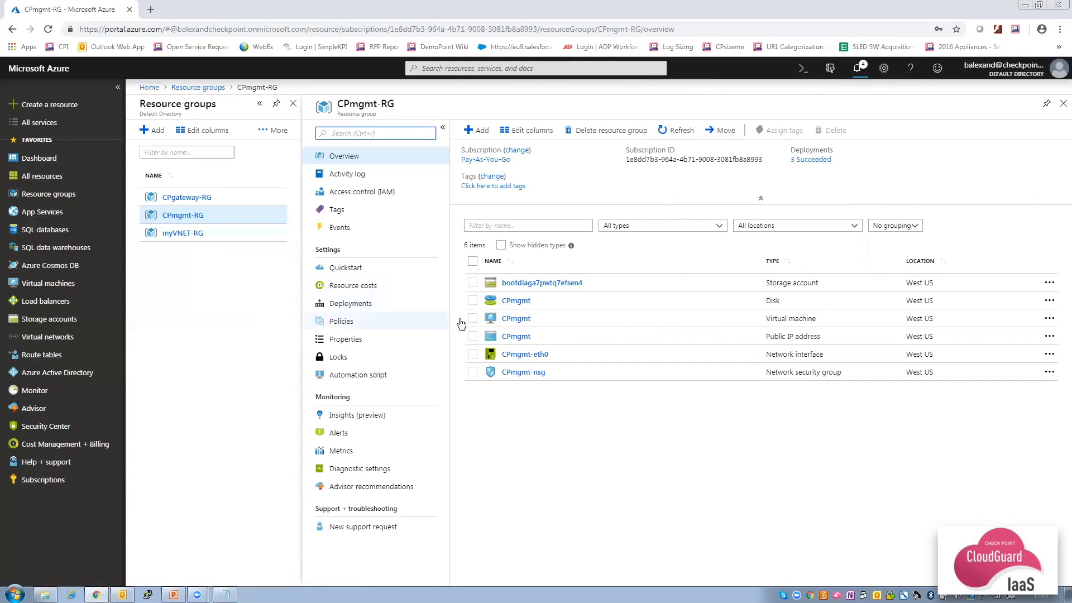
{"action": "left_click", "coordinate": [516, 337]}
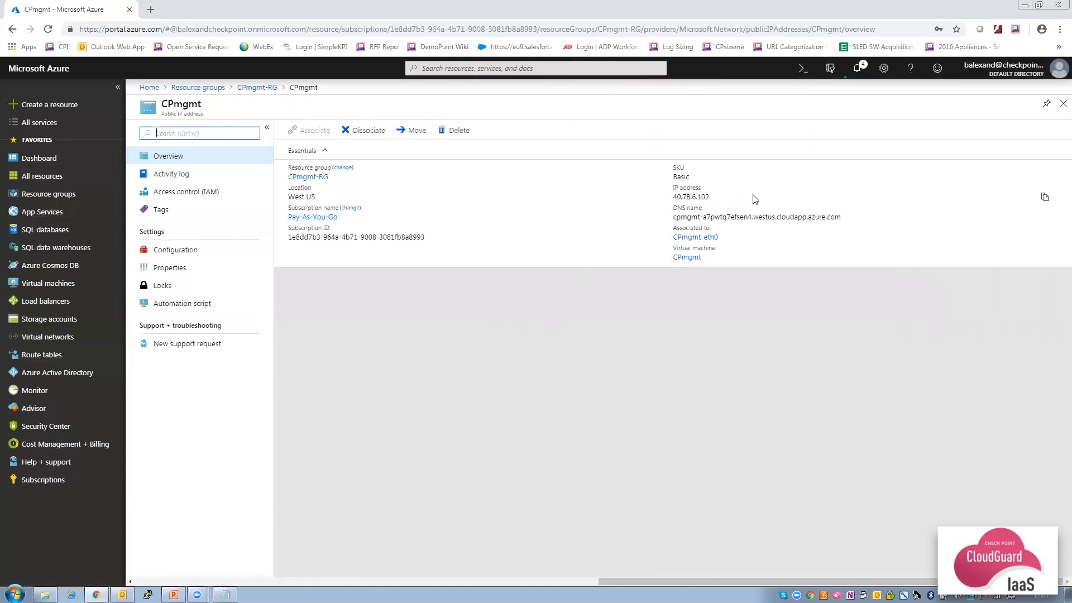
{"action": "left_click", "coordinate": [1044, 197]}
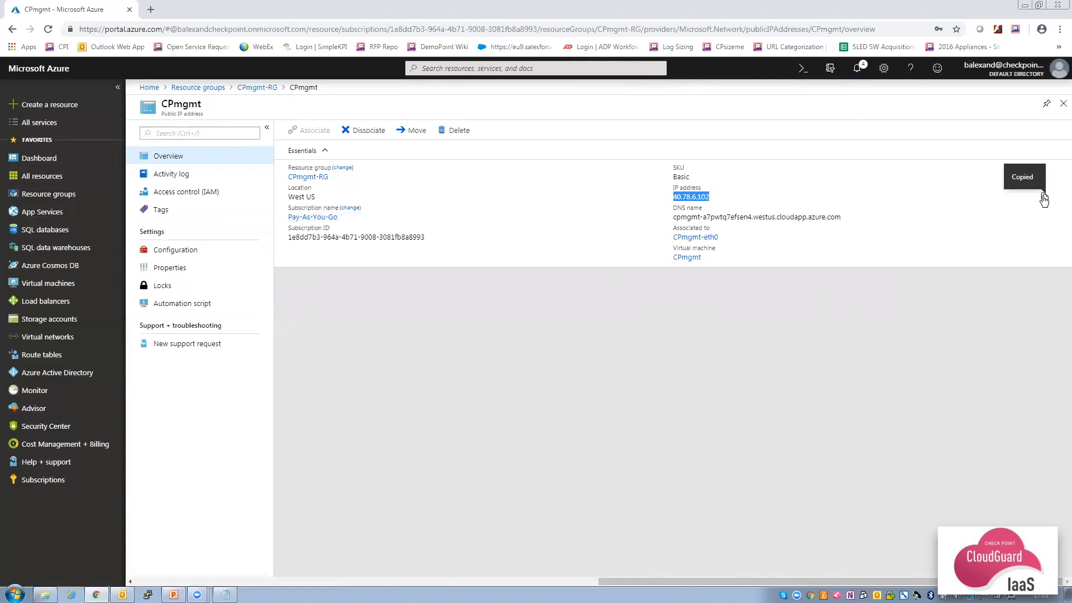
{"action": "left_click", "coordinate": [151, 9]}
{"action": "type", "text": "http"}
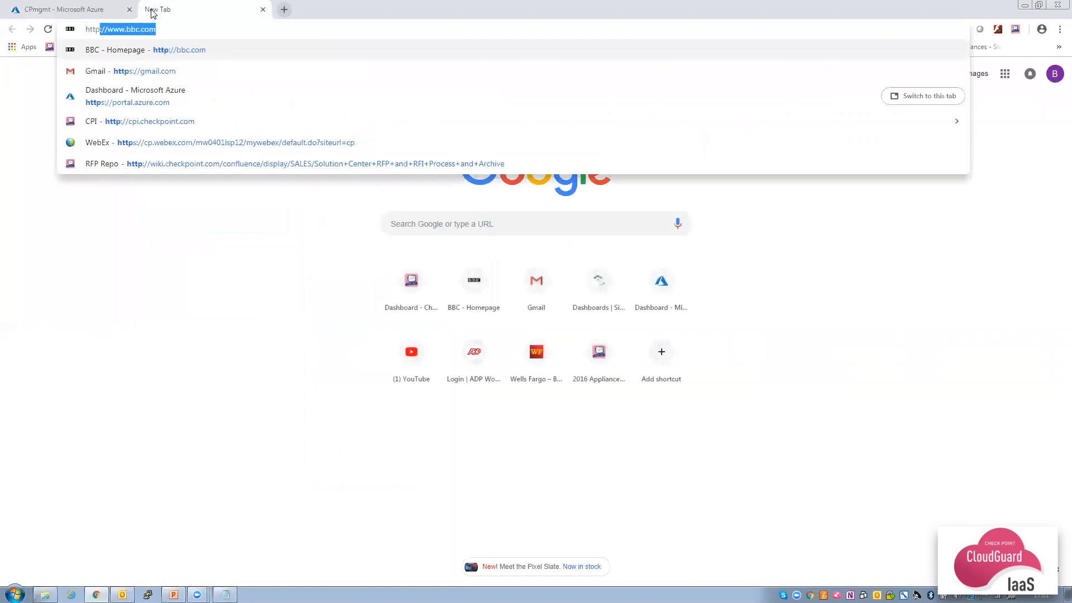
{"action": "type", "text": "s://"}
{"action": "key", "text": "ctrl+v"}
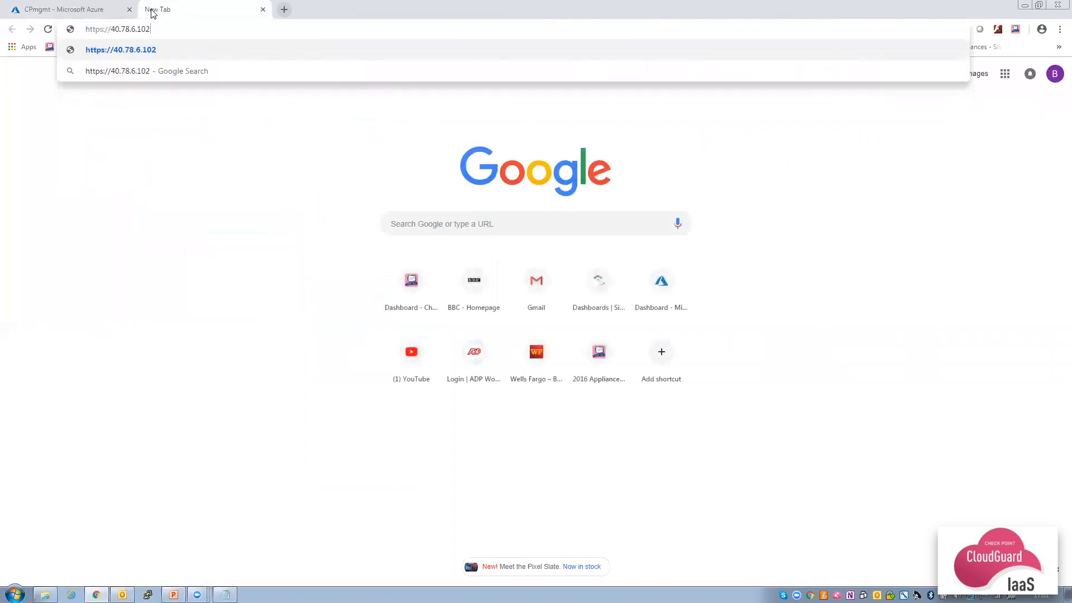
{"action": "key", "text": "Return"}
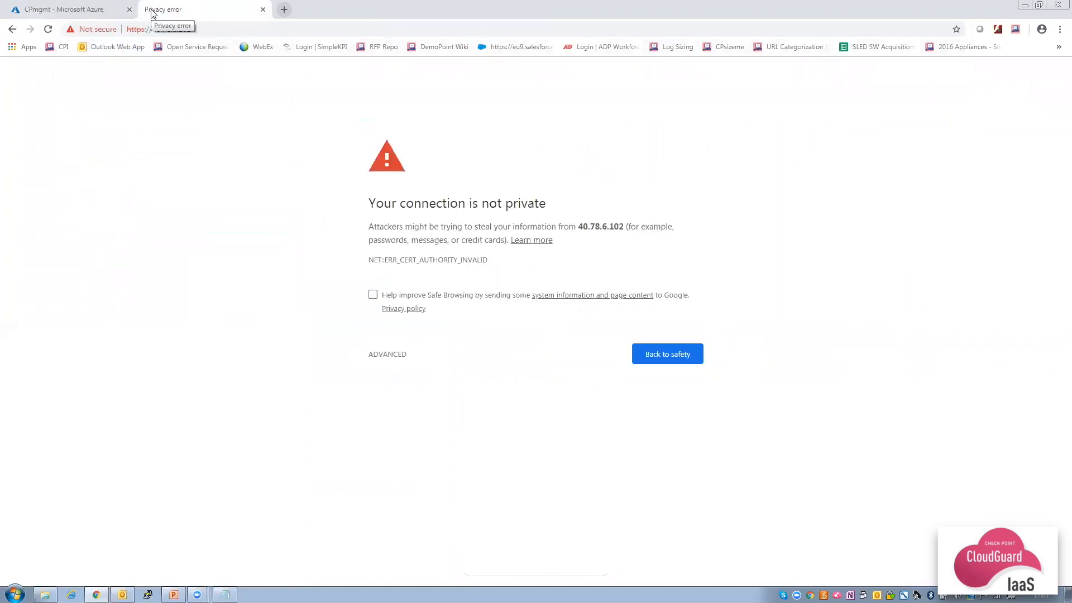
{"action": "left_click", "coordinate": [387, 355]}
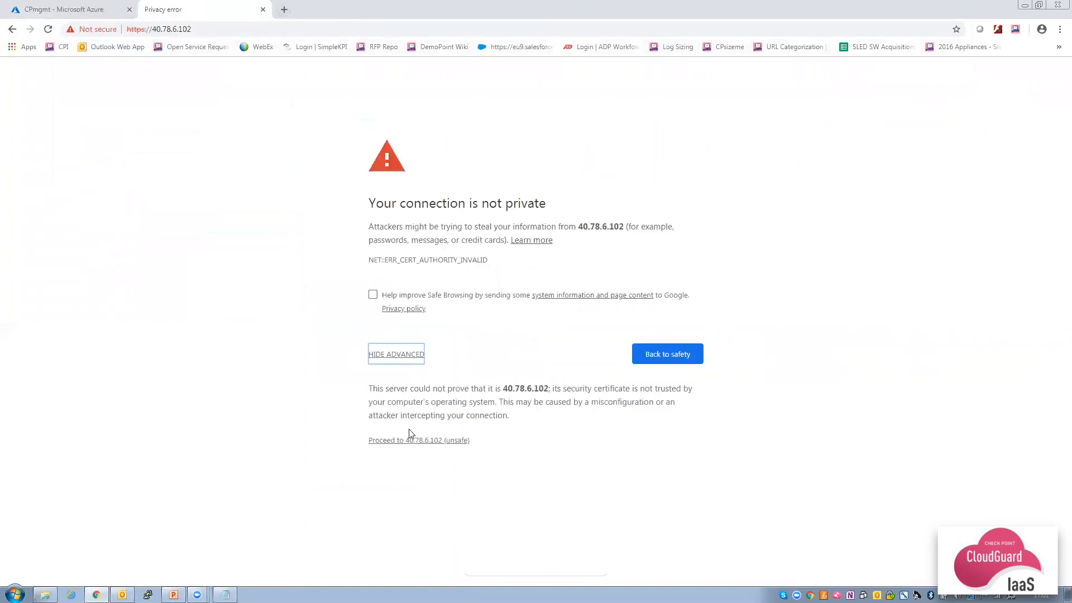
{"action": "left_click", "coordinate": [418, 441]}
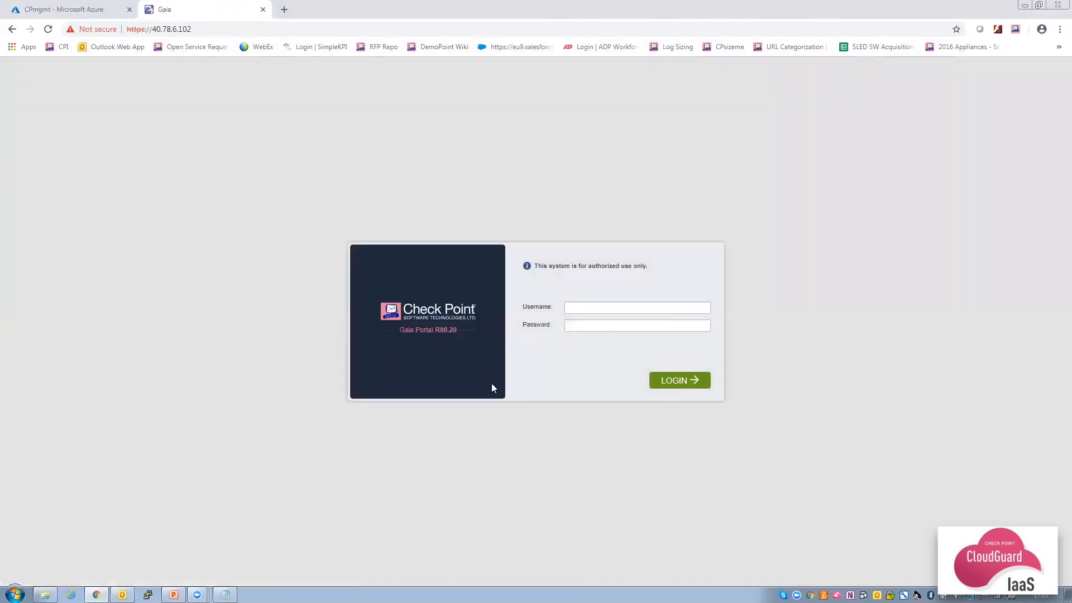
Log in to Gaia Portal as admin and dismiss the message of the day and search tip.
{"action": "left_click", "coordinate": [585, 309]}
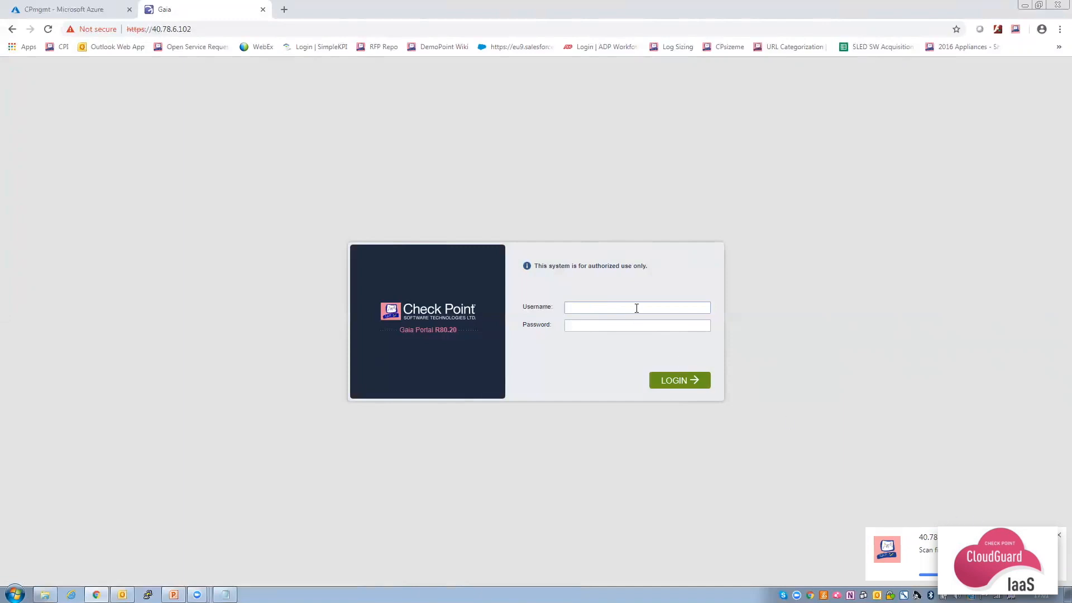
{"action": "type", "text": "min••••••••"}
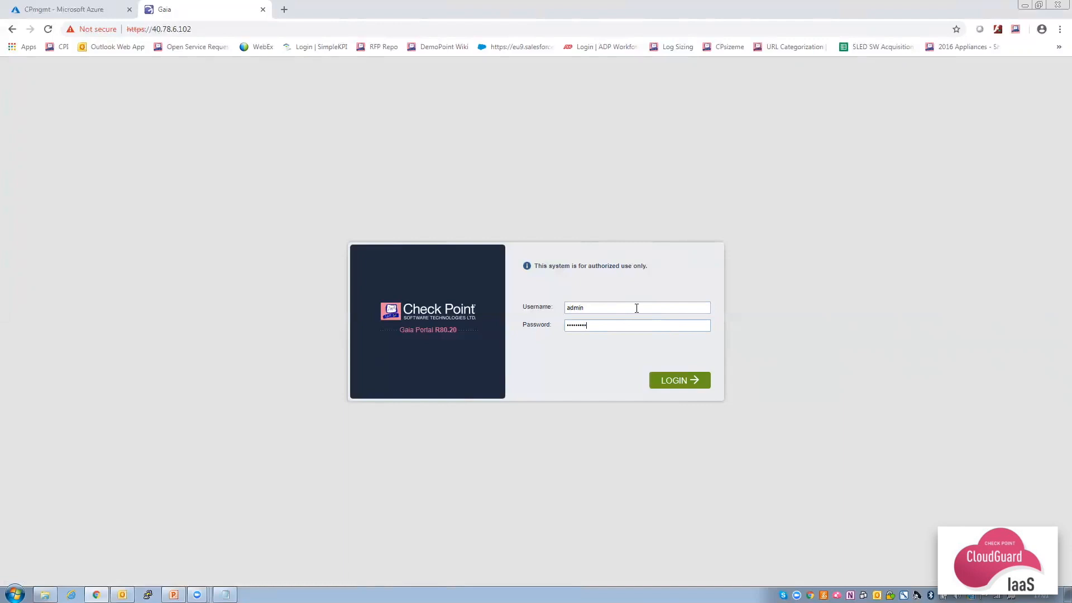
{"action": "type", "text": "••••"}
{"action": "left_click", "coordinate": [679, 383]}
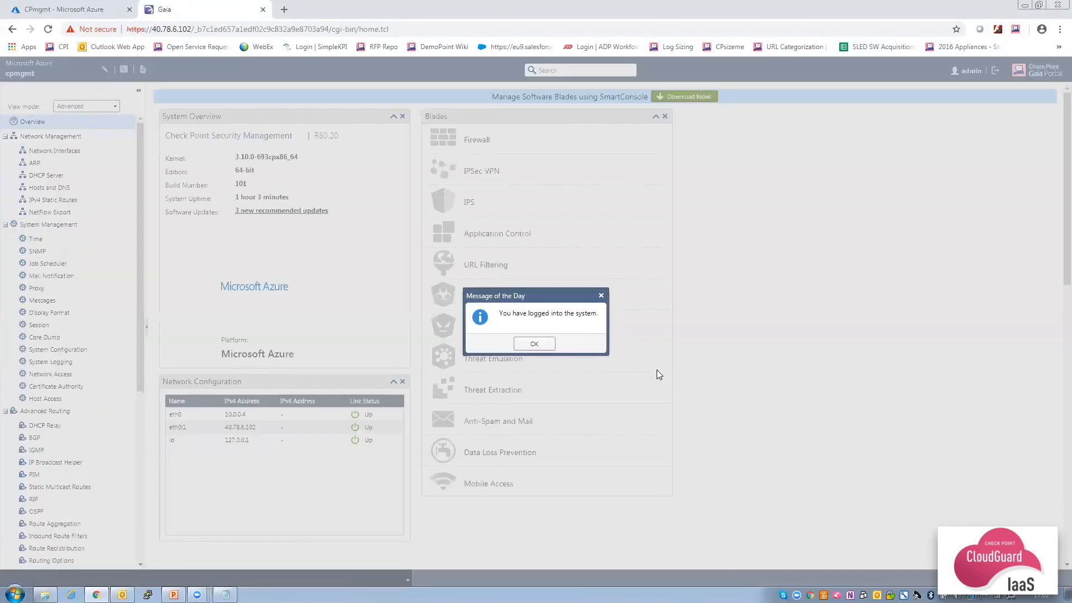
{"action": "left_click", "coordinate": [542, 344]}
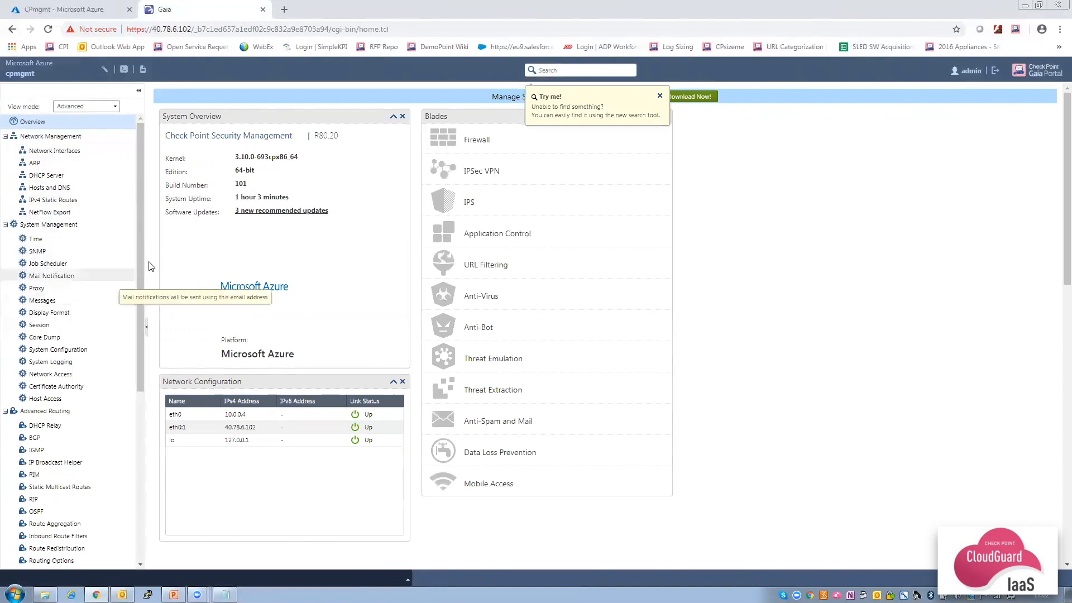
{"action": "left_click", "coordinate": [660, 98]}
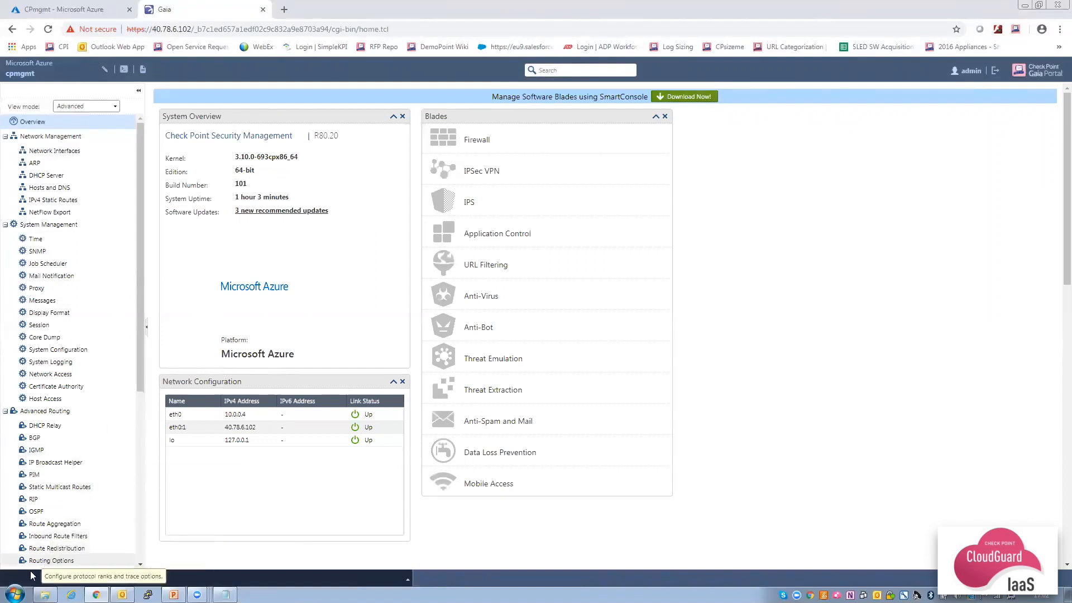
Launch SmartConsole R80.20 from the Start menu search.
{"action": "left_click", "coordinate": [15, 594]}
{"action": "type", "text": "smartcon"}
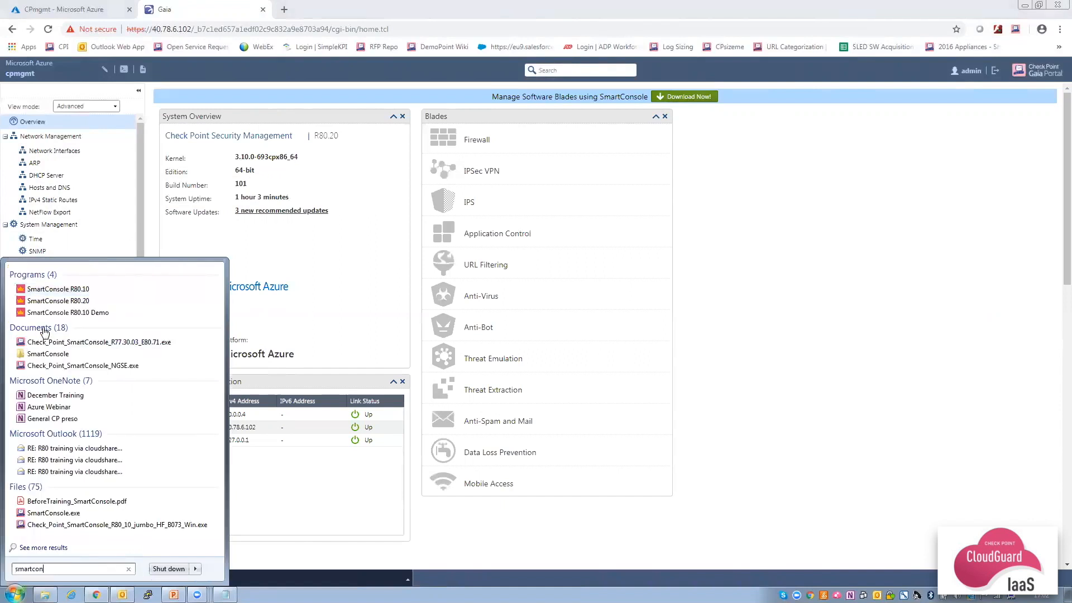
{"action": "left_click", "coordinate": [60, 301]}
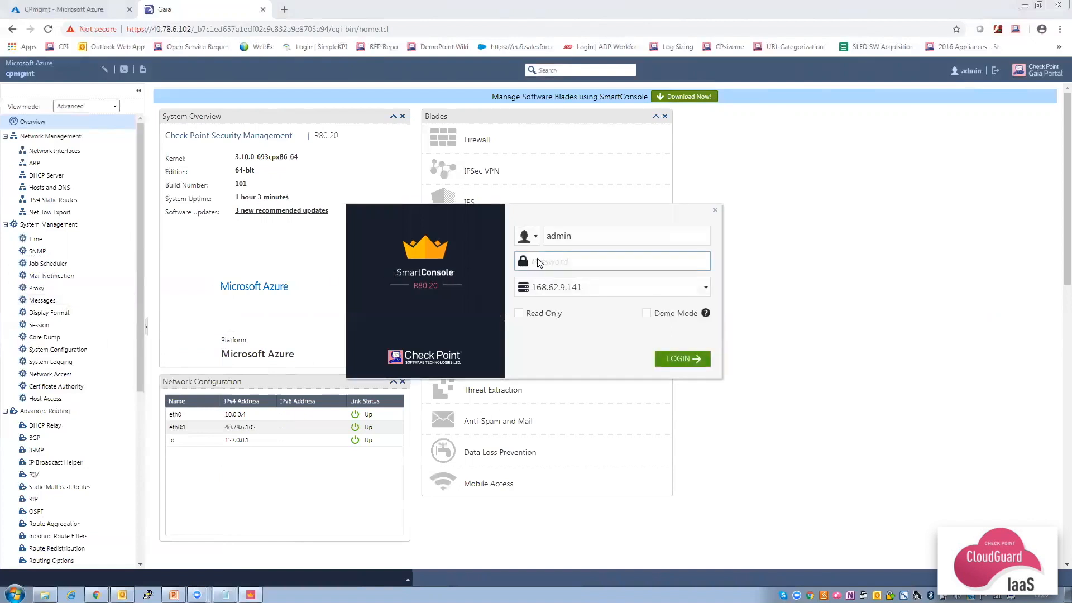
Log in to management server 40.78.6.102 with the password, trusting its fingerprint.
{"action": "type", "text": "•••••••••••••"}
{"action": "left_click", "coordinate": [584, 287]}
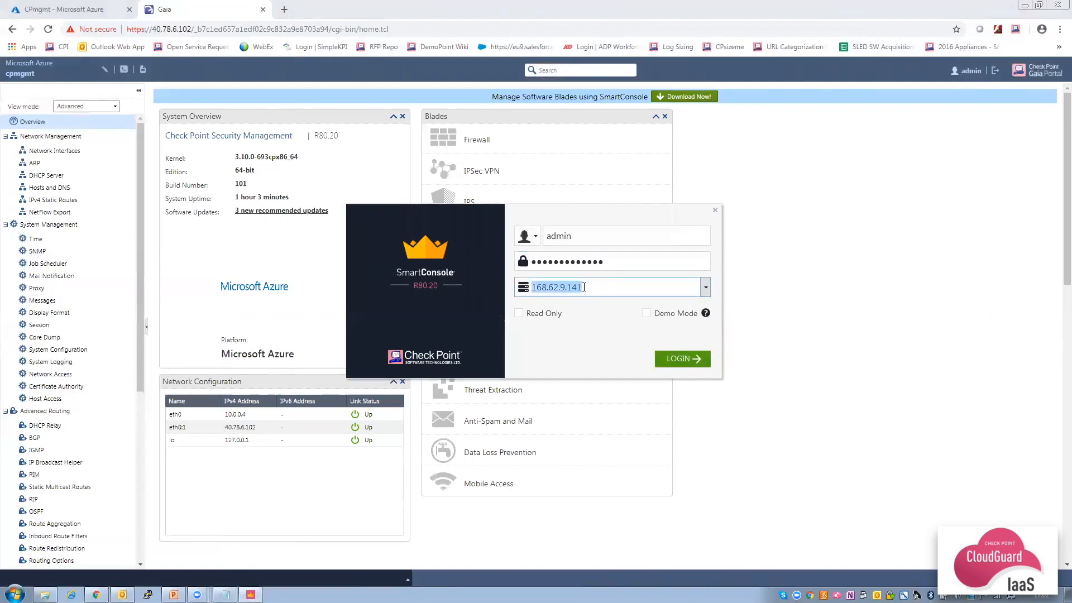
{"action": "key", "text": "ctrl+v"}
{"action": "left_click", "coordinate": [684, 360]}
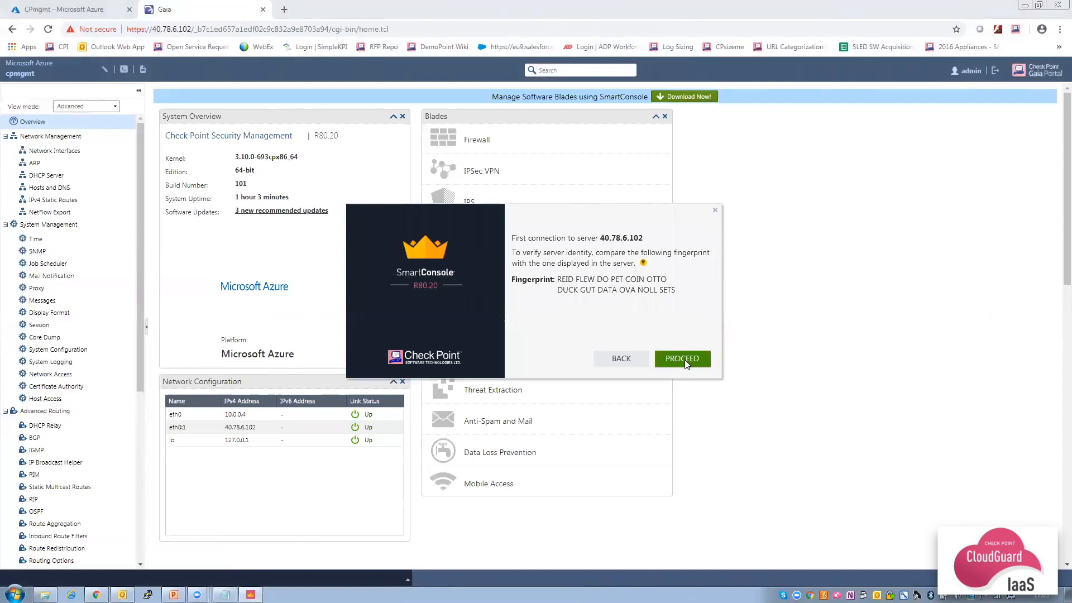
{"action": "left_click", "coordinate": [684, 359]}
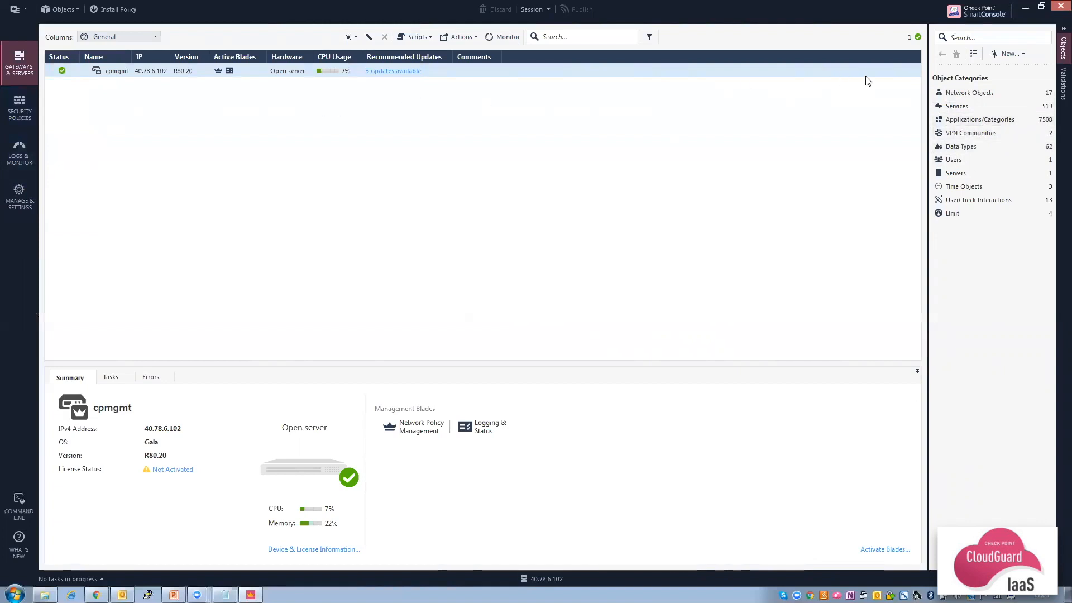
Start a new object via New > More > Network Object > Gateways and Servers > Gateway.
{"action": "left_click", "coordinate": [1016, 57]}
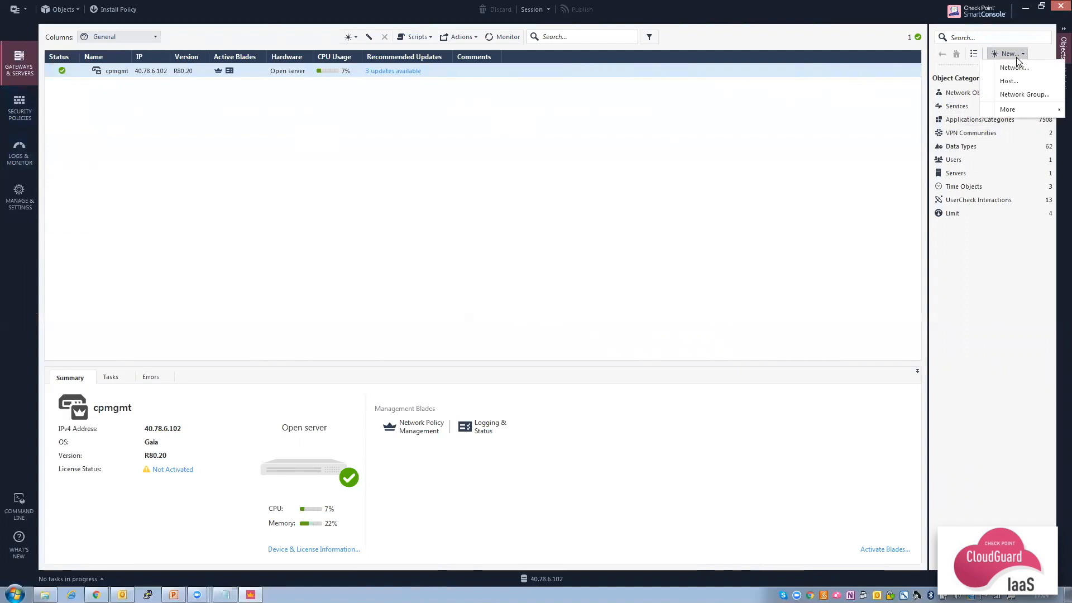
{"action": "mouse_move", "coordinate": [1021, 108]}
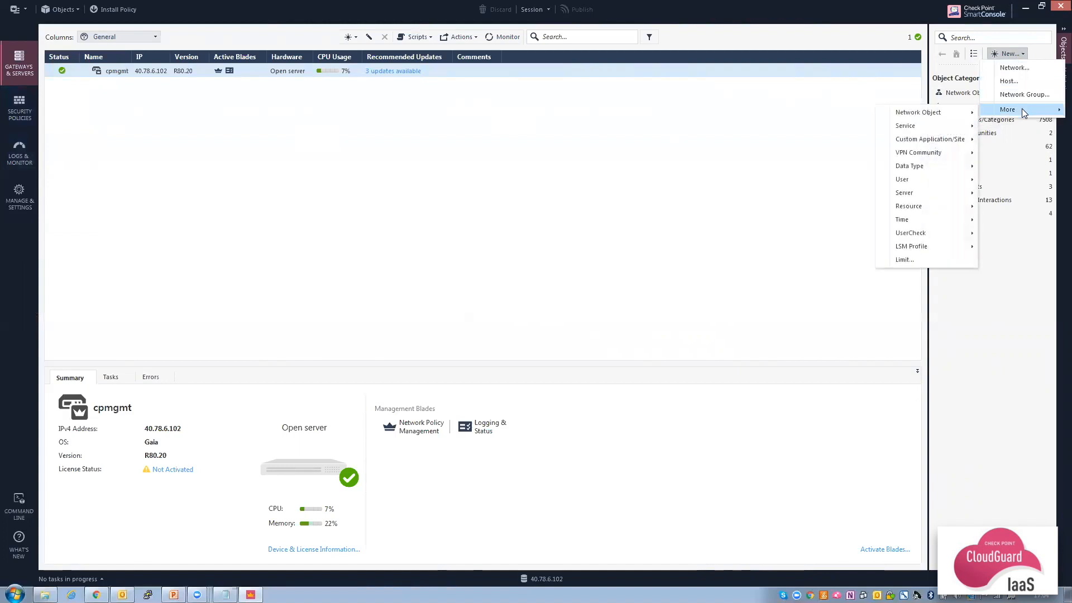
{"action": "mouse_move", "coordinate": [940, 111]}
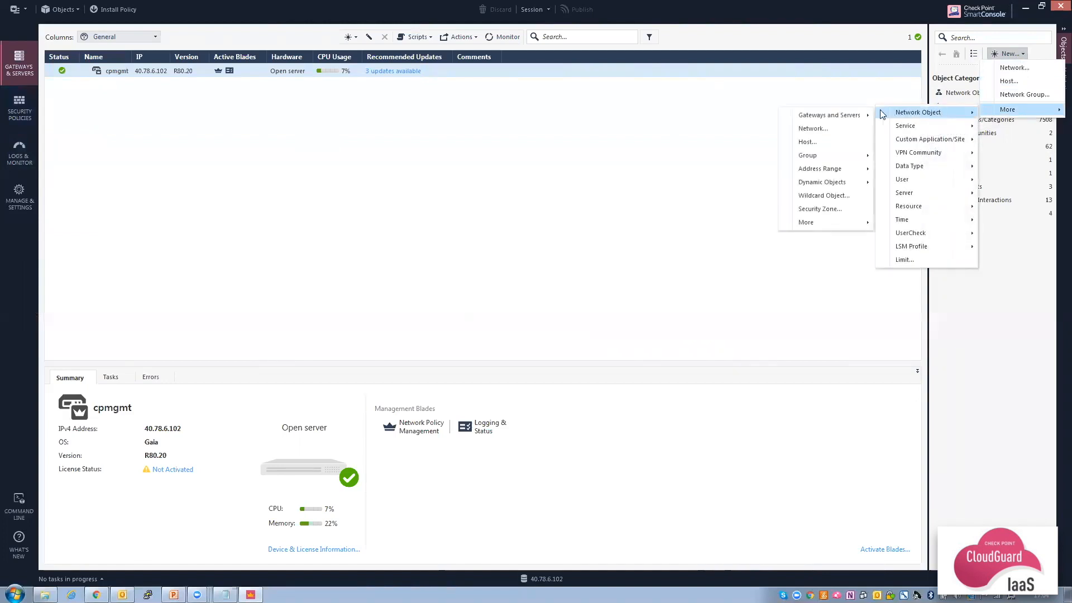
{"action": "mouse_move", "coordinate": [838, 114]}
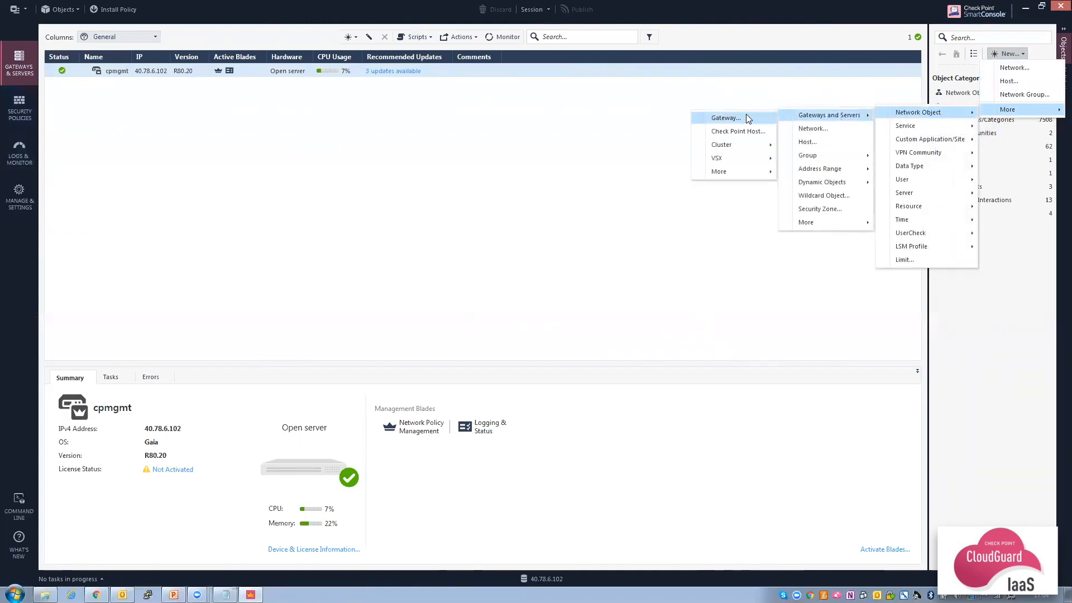
{"action": "left_click", "coordinate": [731, 120]}
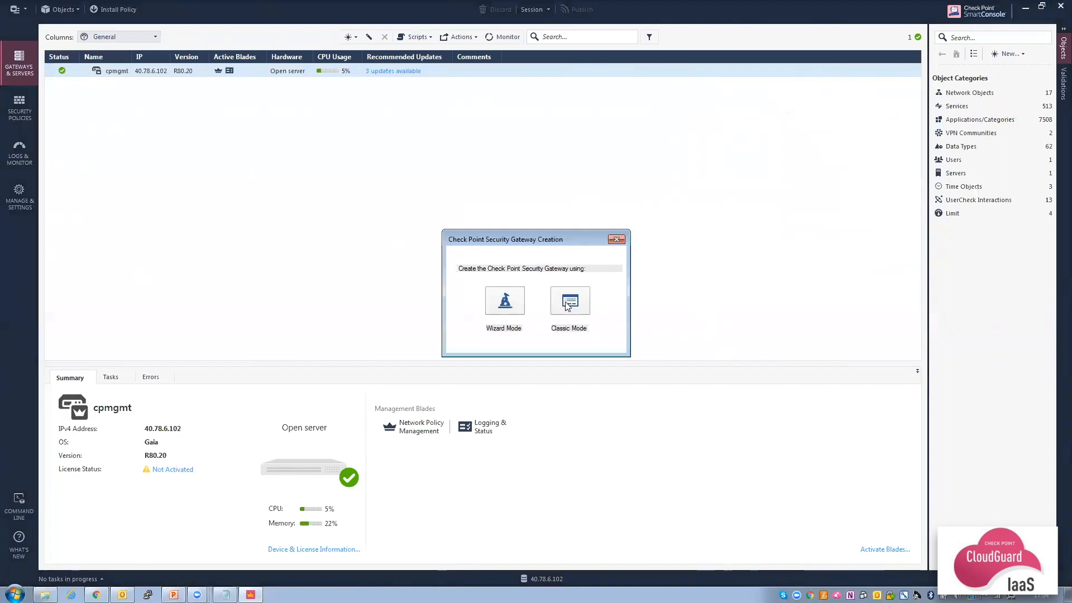
In Wizard Mode, name the gateway cpgateway with platform CloudGuard IaaS.
{"action": "left_click", "coordinate": [506, 302]}
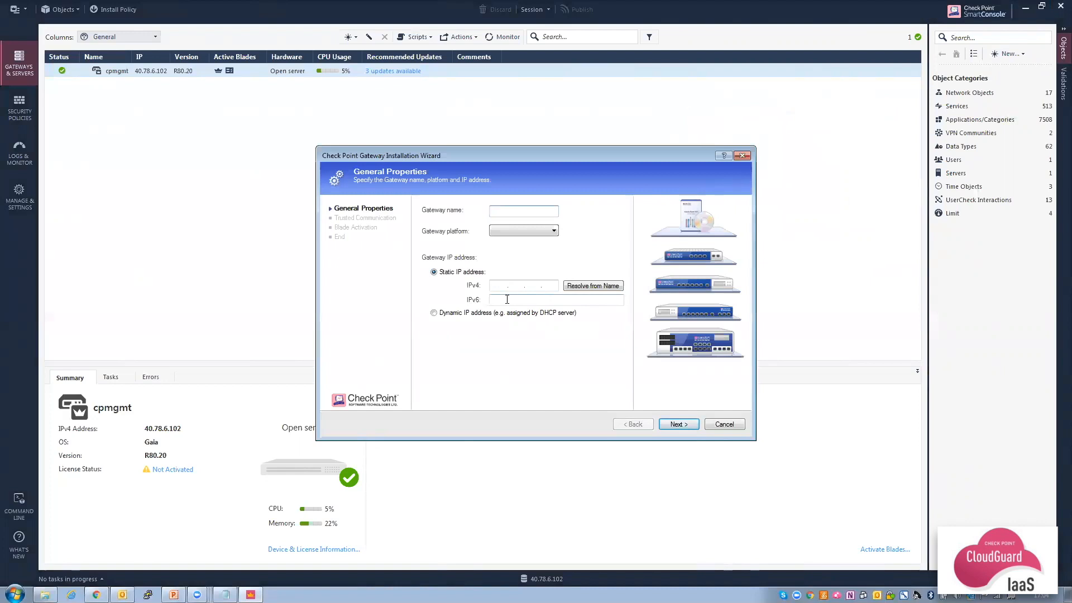
{"action": "type", "text": "cpgateway"}
{"action": "left_click", "coordinate": [530, 233]}
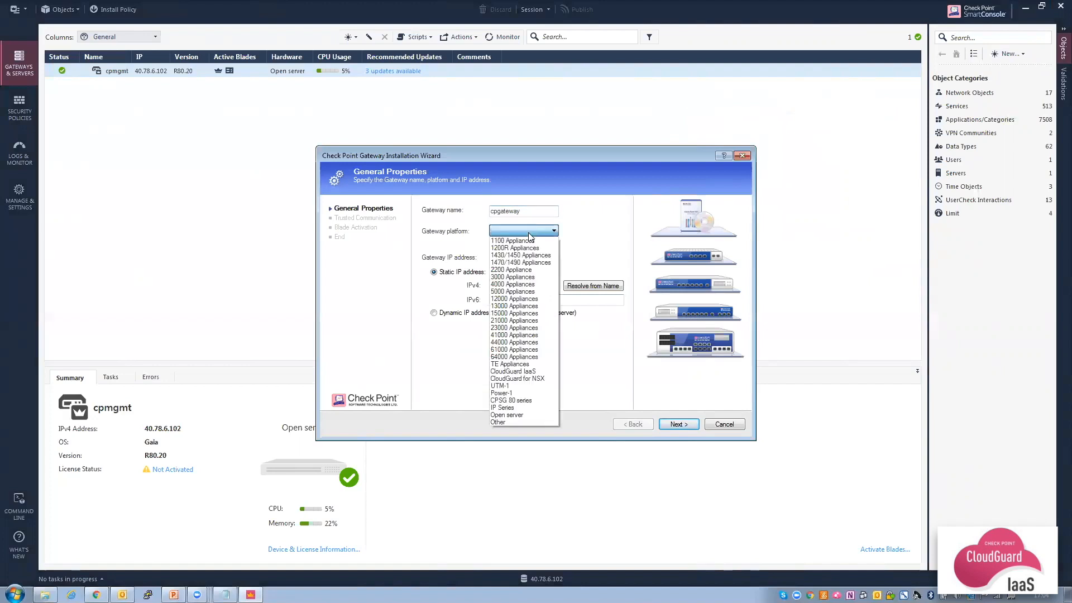
{"action": "left_click", "coordinate": [517, 371]}
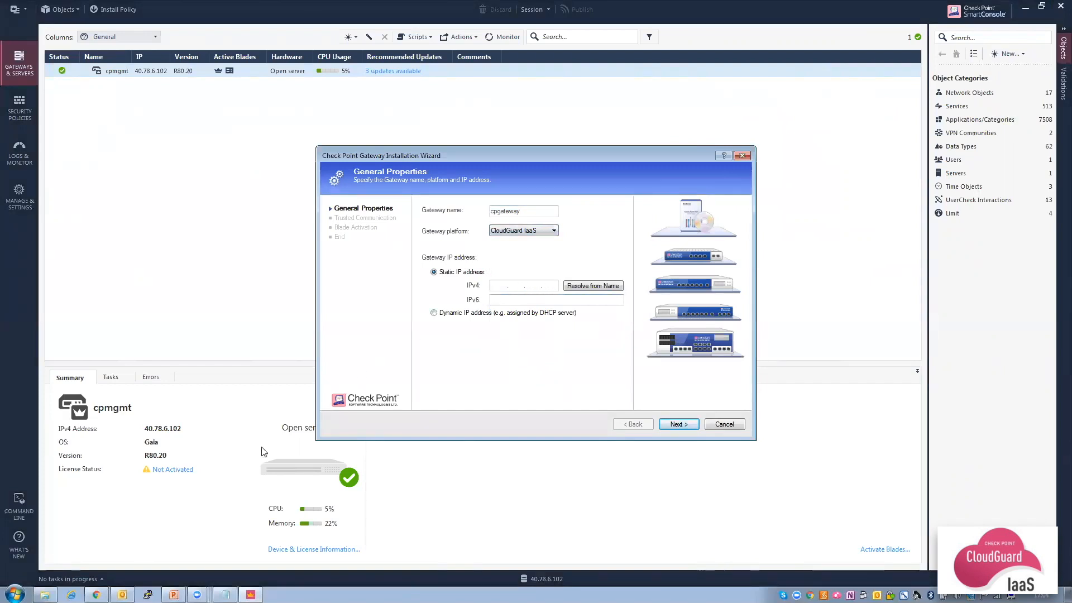
{"action": "left_click", "coordinate": [96, 593]}
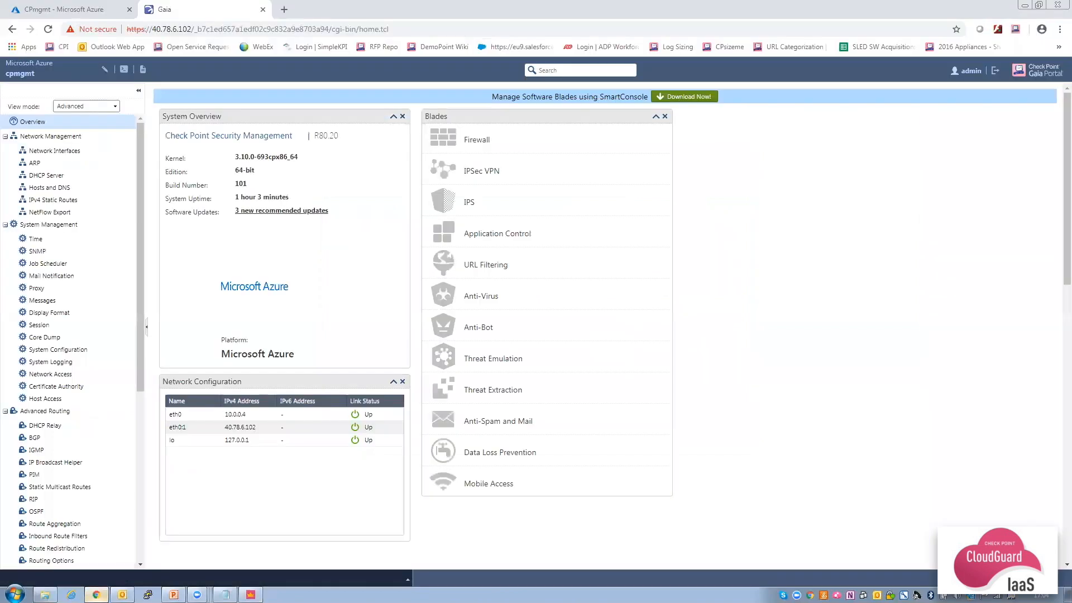
Copy private IP 10.0.0.5 of CPgateway-eth0 from the CPgateway-RG resource group.
{"action": "left_click", "coordinate": [77, 8]}
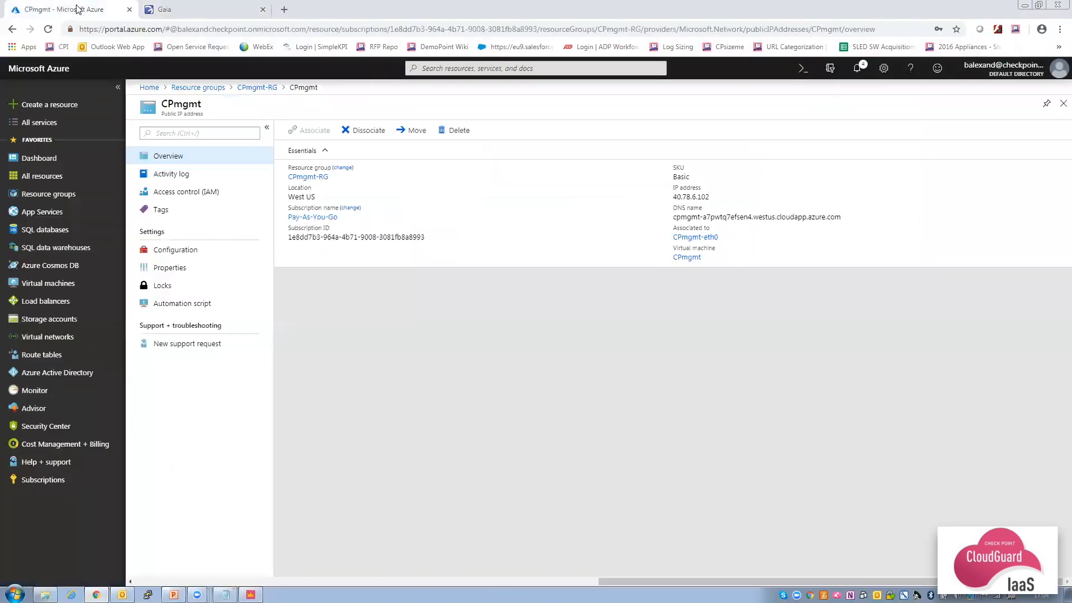
{"action": "left_click", "coordinate": [54, 197]}
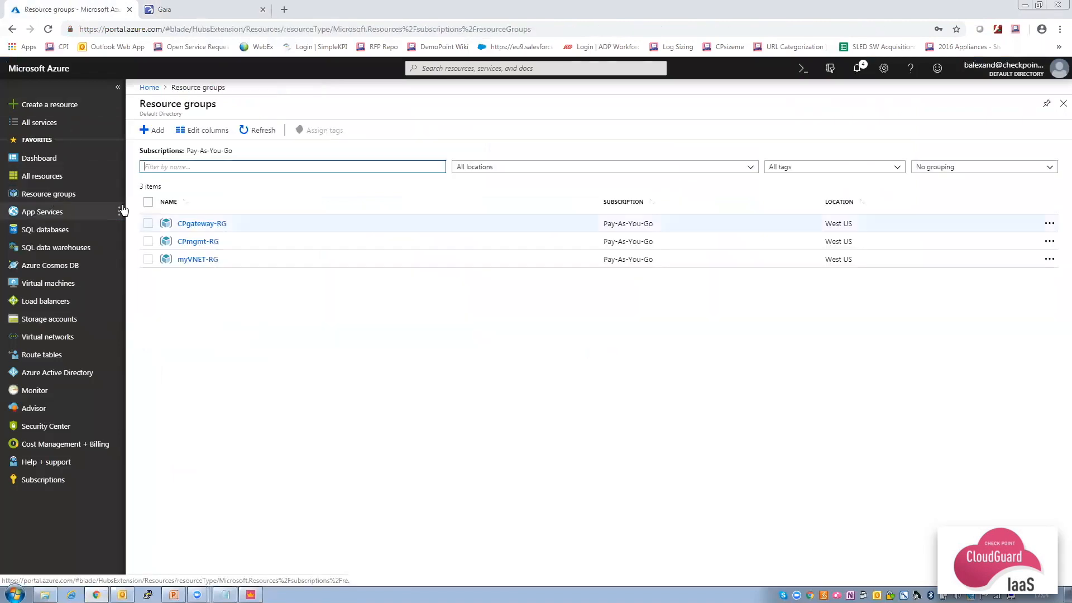
{"action": "left_click", "coordinate": [197, 224]}
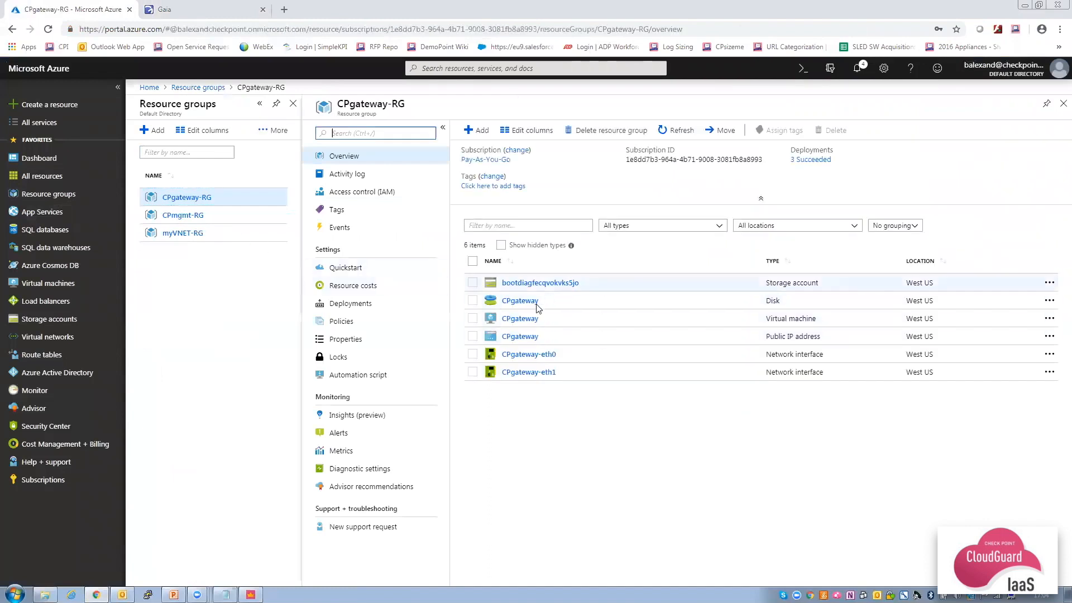
{"action": "left_click", "coordinate": [527, 355]}
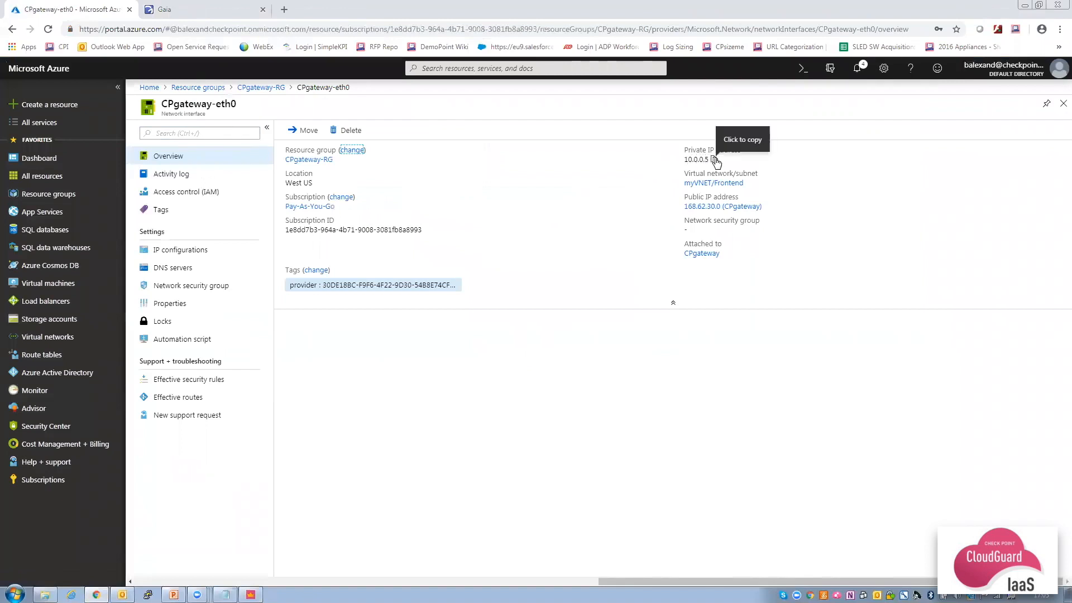
{"action": "left_click", "coordinate": [714, 160]}
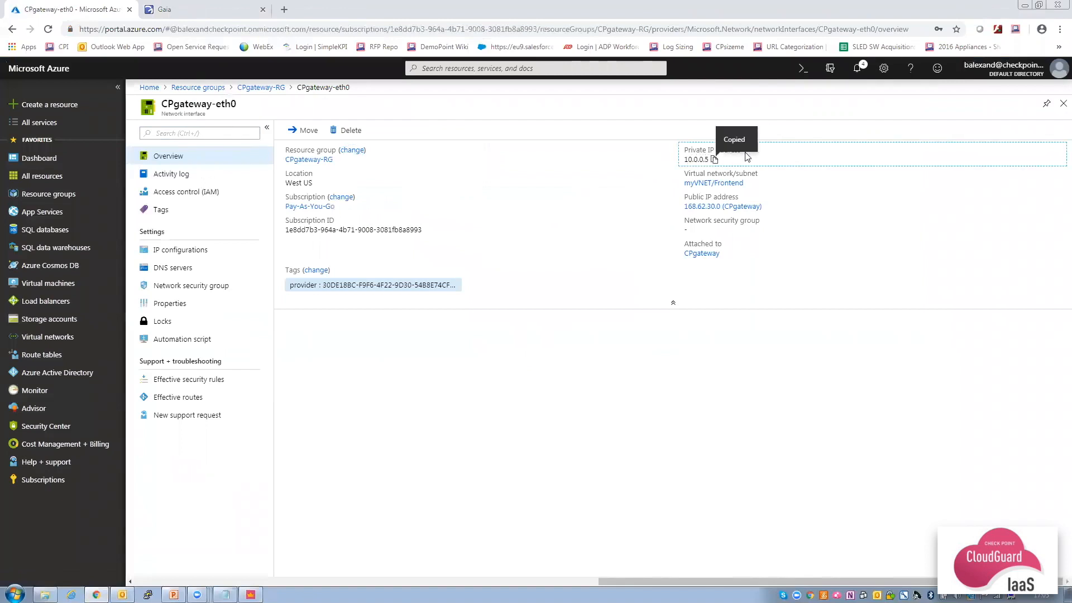
{"action": "left_click", "coordinate": [858, 69]}
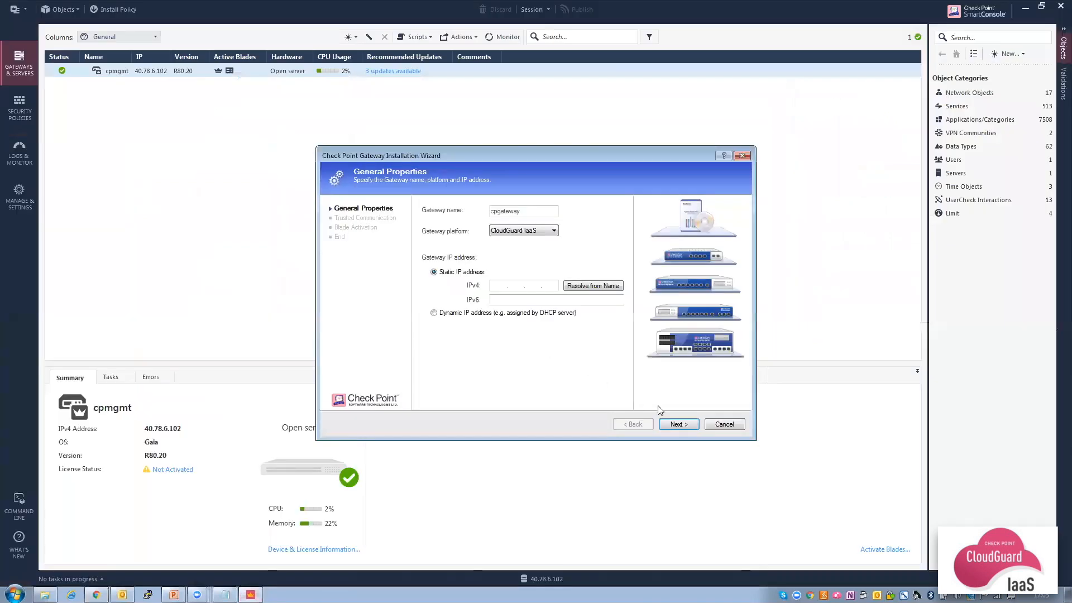
Set cpgateway's IPv4 to 10.0.0.5 and initialize SIC trust with the one-time password.
{"action": "key", "text": "ctrl+v"}
{"action": "left_click", "coordinate": [676, 423]}
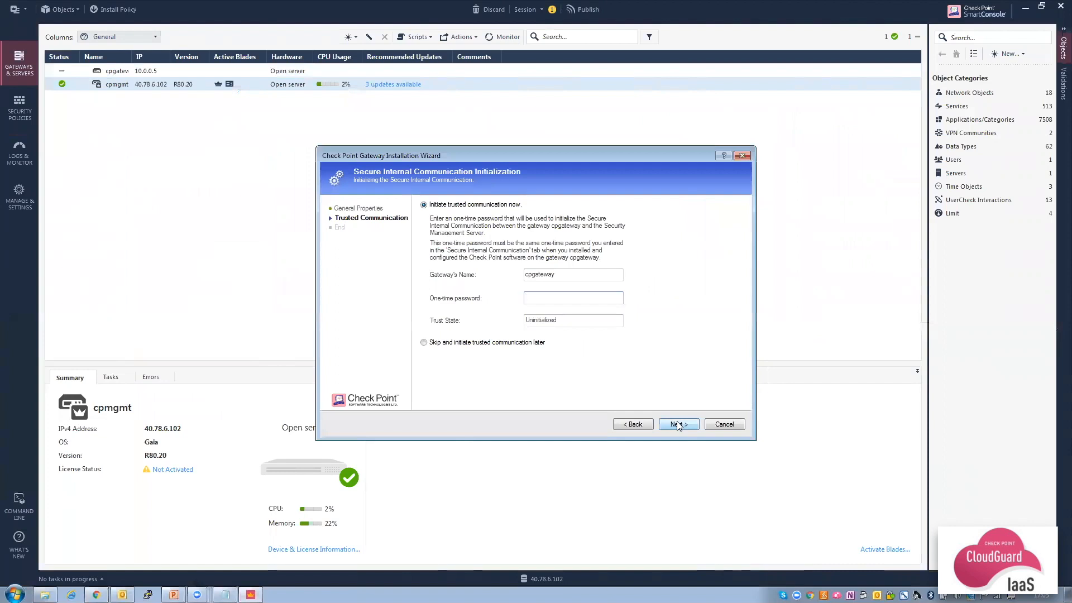
{"action": "type", "text": "************"}
{"action": "left_click", "coordinate": [677, 424]}
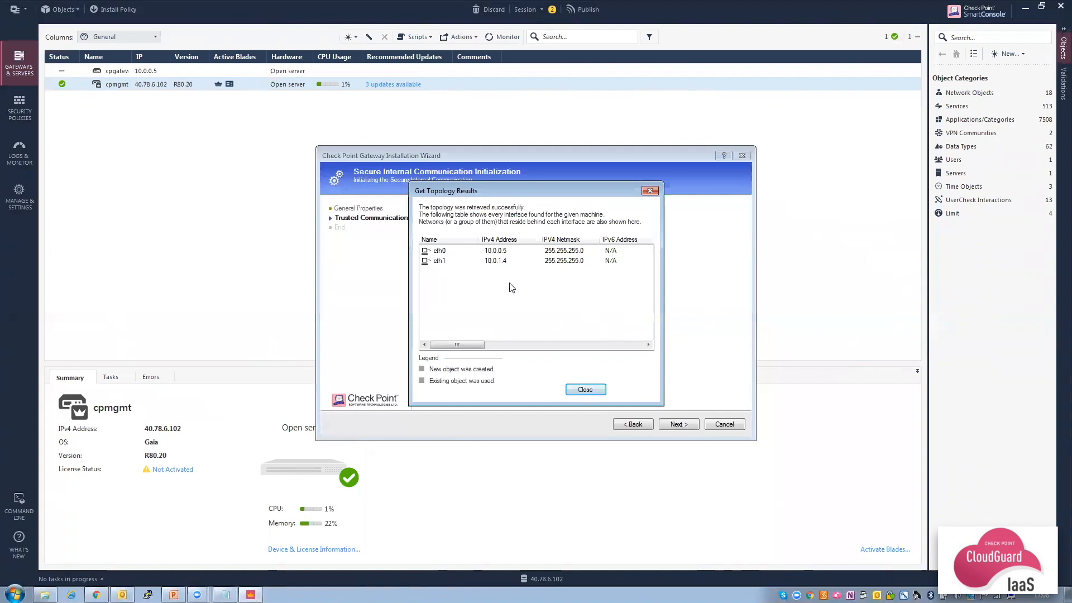
{"action": "left_click", "coordinate": [581, 389]}
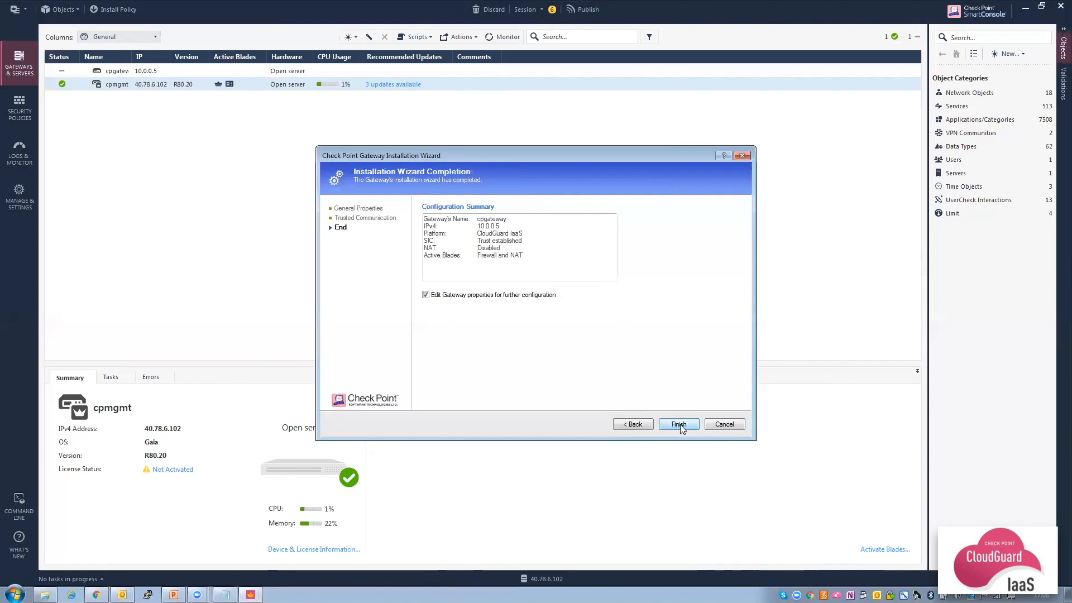
Finish the gateway wizard and disable anti-spoofing on interface eth0.
{"action": "left_click", "coordinate": [678, 424]}
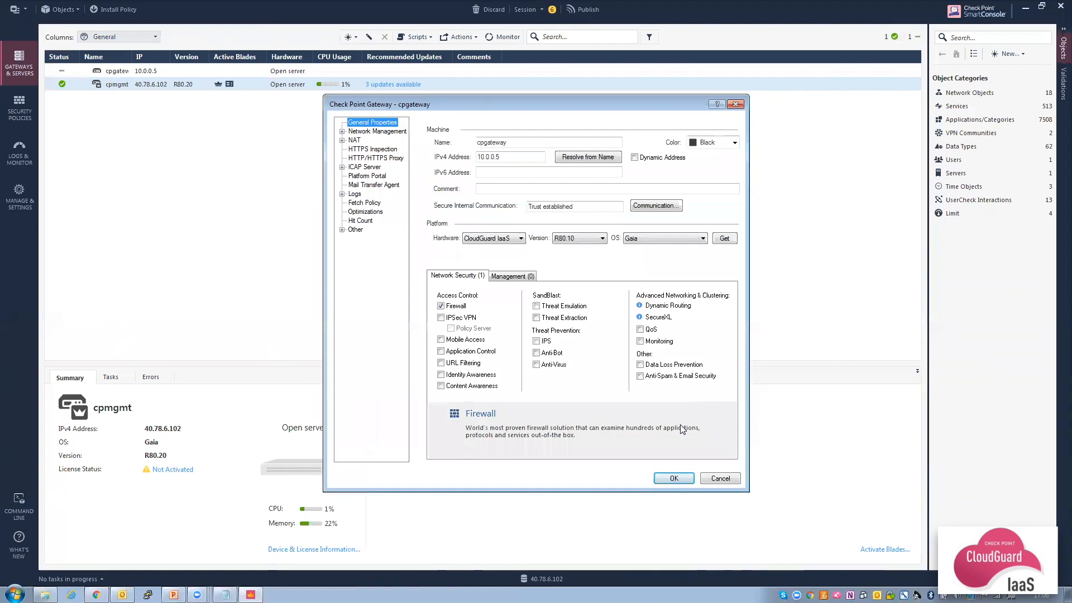
{"action": "left_click", "coordinate": [385, 131]}
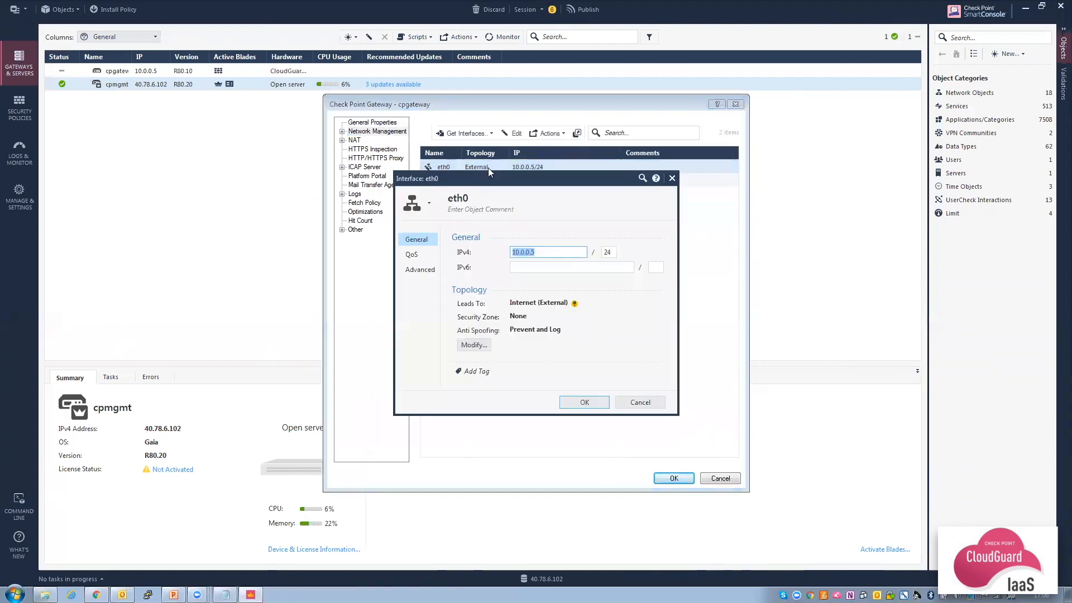
{"action": "left_click", "coordinate": [473, 346]}
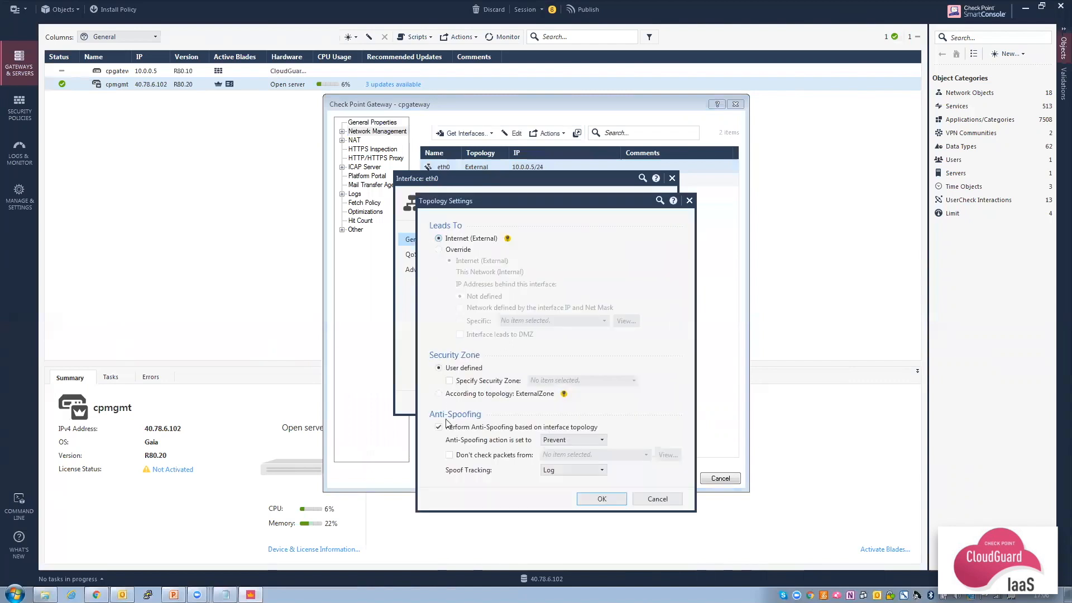
{"action": "left_click", "coordinate": [439, 427]}
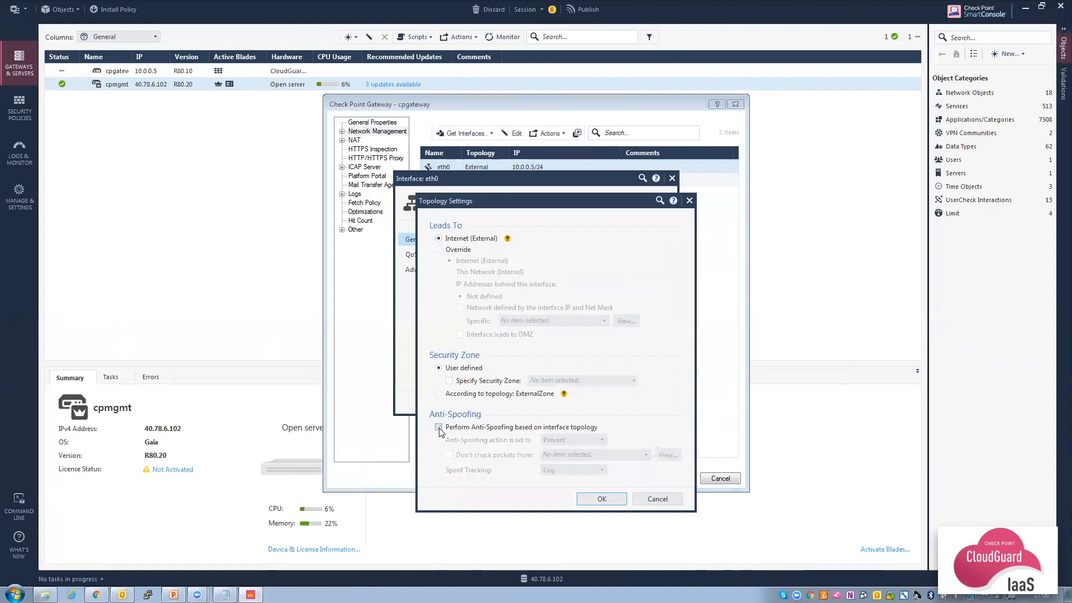
{"action": "left_click", "coordinate": [600, 499]}
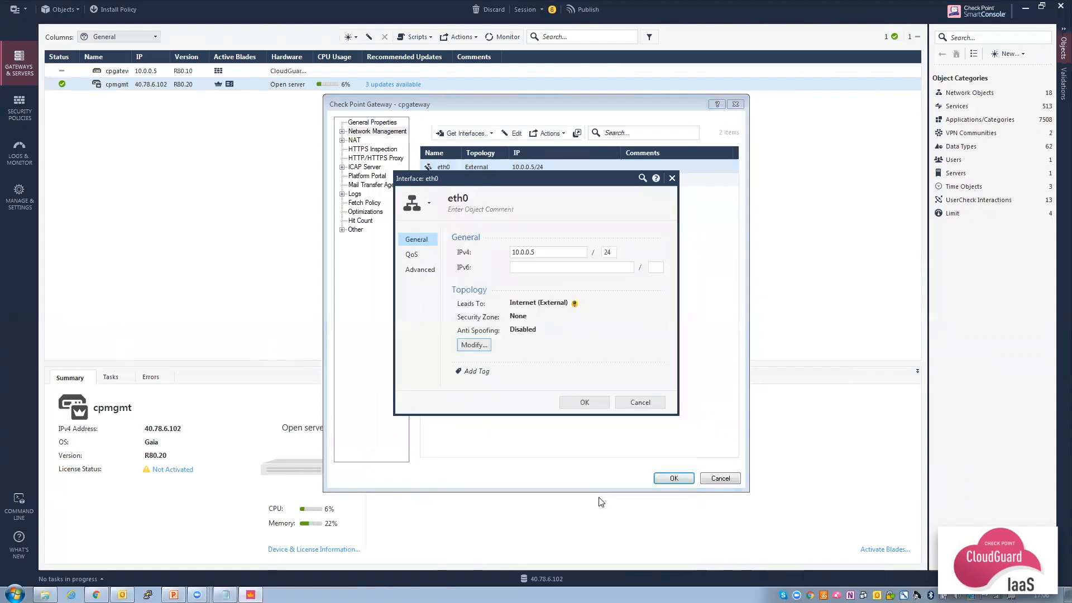
{"action": "left_click", "coordinate": [584, 402]}
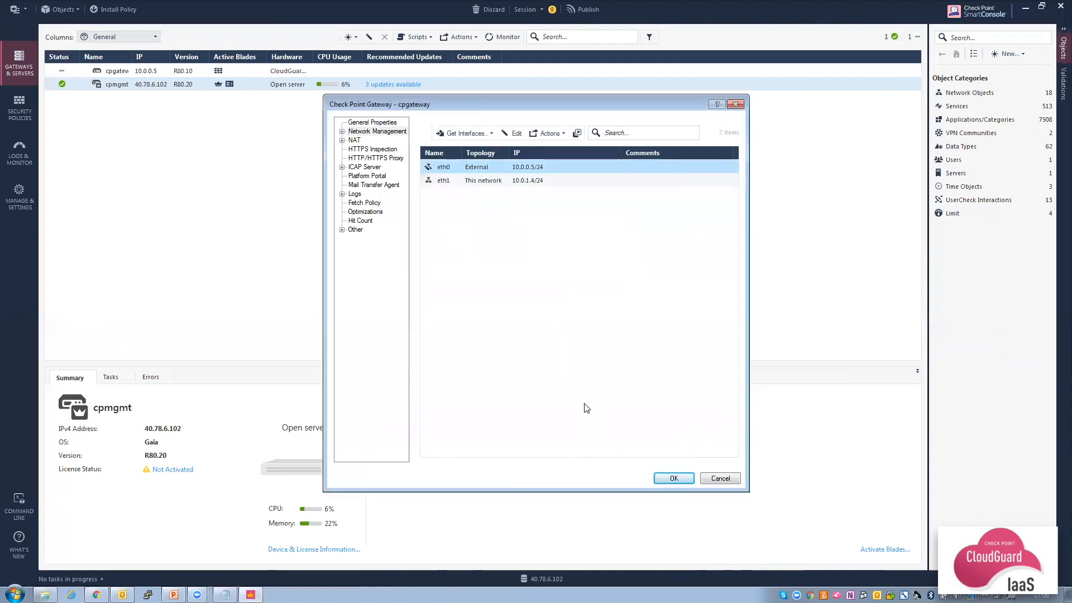
Disable anti-spoofing on interface eth1 and save the cpgateway properties.
{"action": "double_click", "coordinate": [509, 184]}
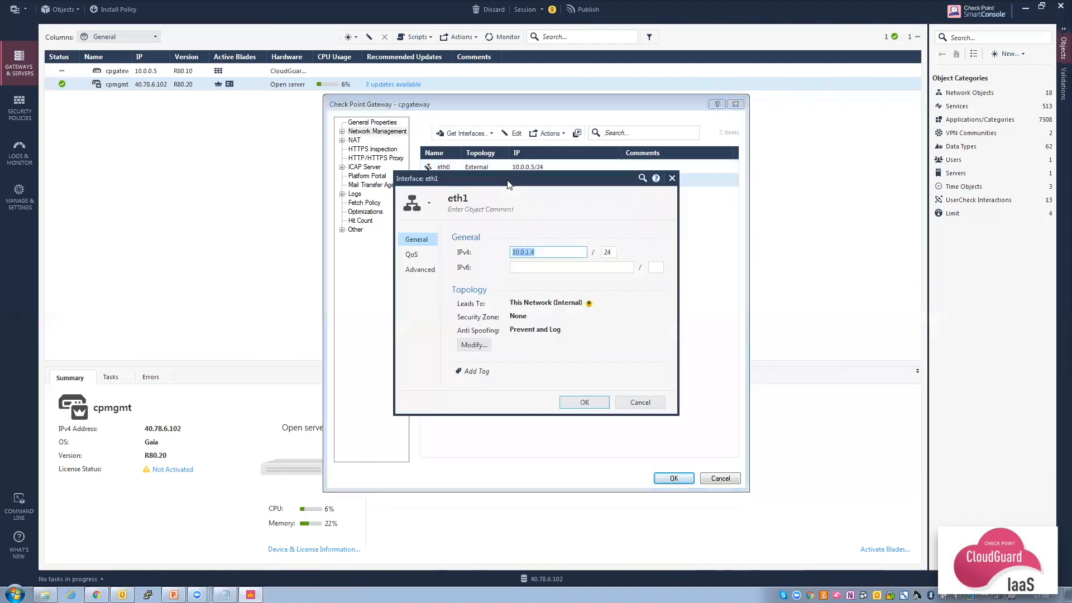
{"action": "left_click", "coordinate": [473, 346]}
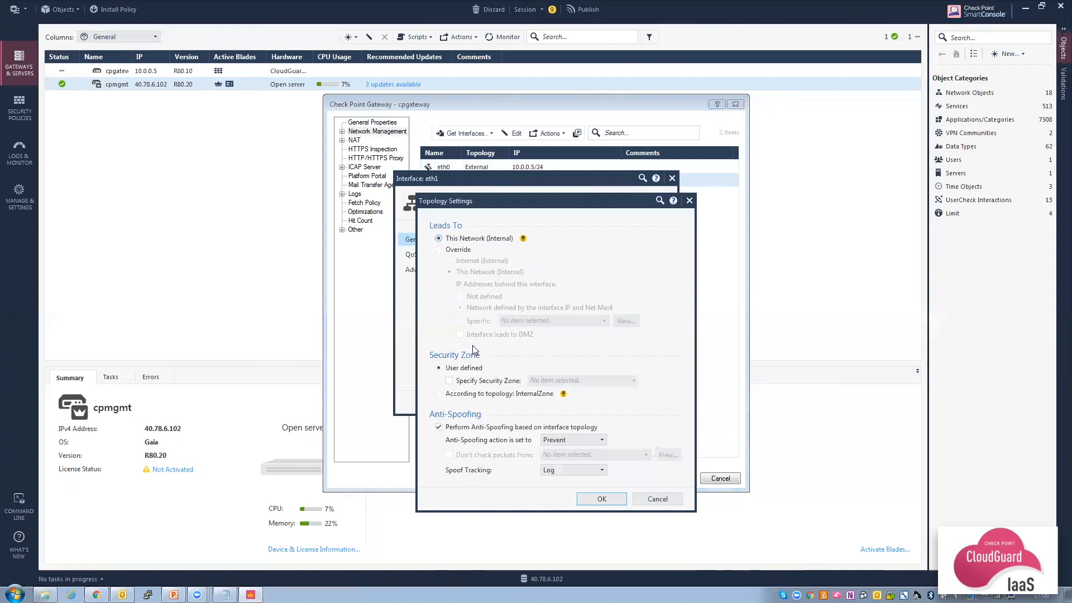
{"action": "left_click", "coordinate": [438, 427]}
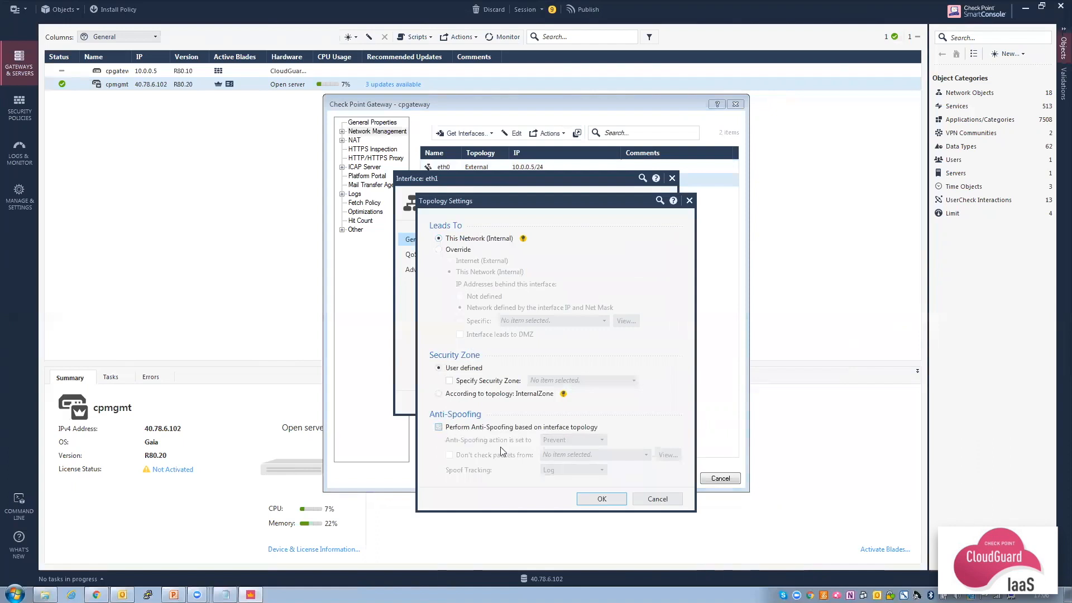
{"action": "left_click", "coordinate": [596, 498]}
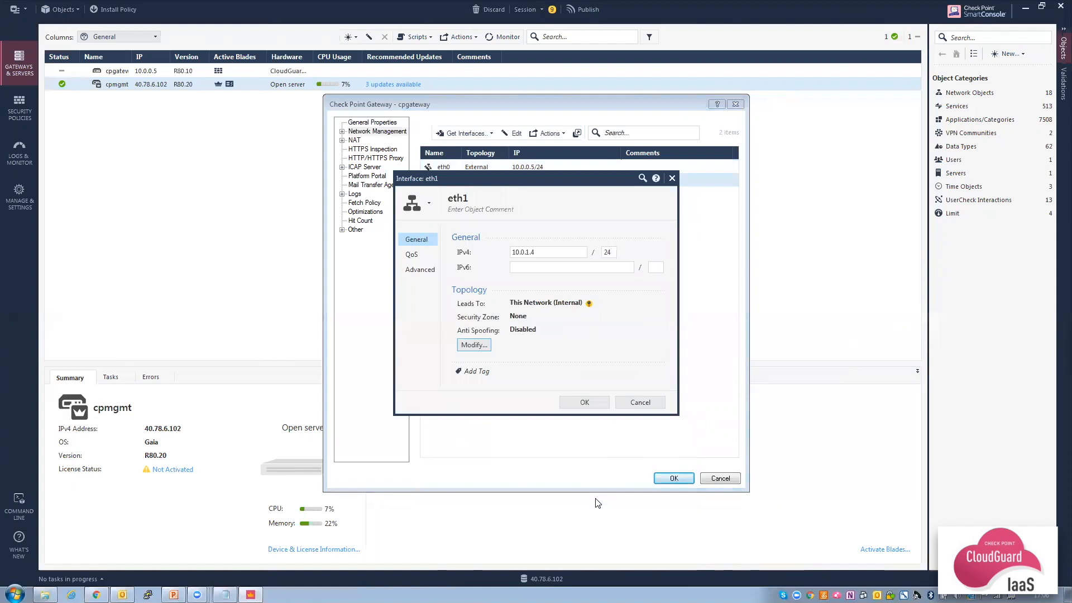
{"action": "left_click", "coordinate": [584, 403]}
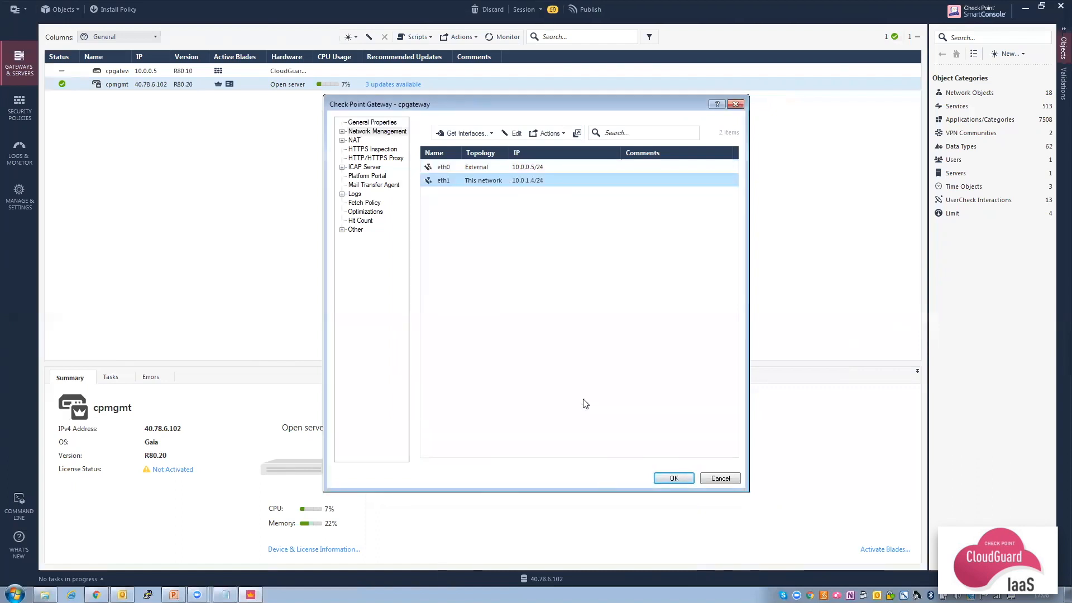
{"action": "left_click", "coordinate": [676, 480]}
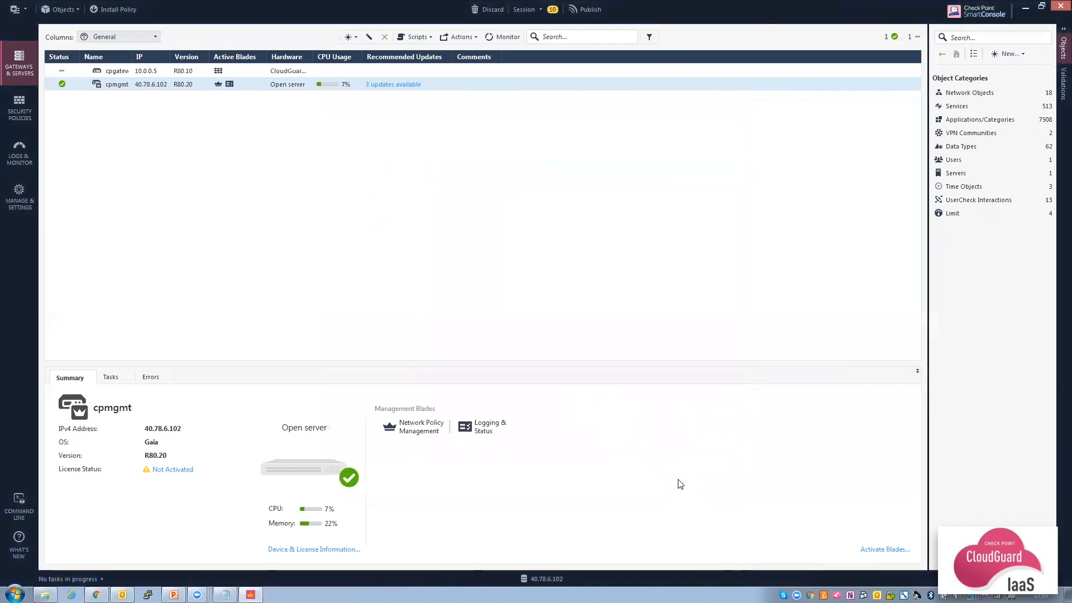
Set the Cleanup rule's action to Accept with Log tracking.
{"action": "left_click", "coordinate": [20, 109]}
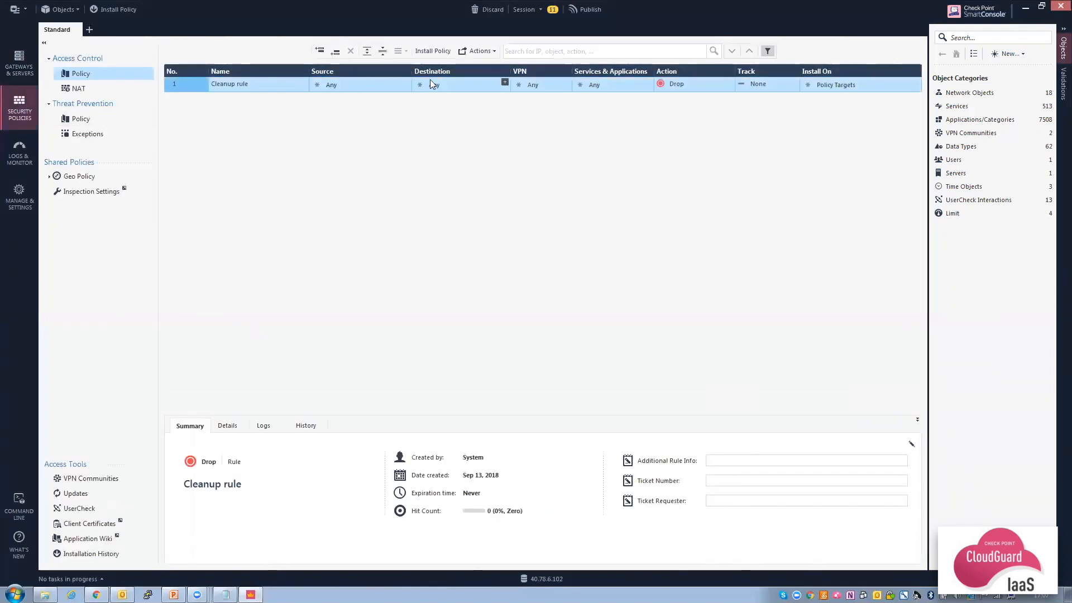
{"action": "left_click", "coordinate": [700, 85]}
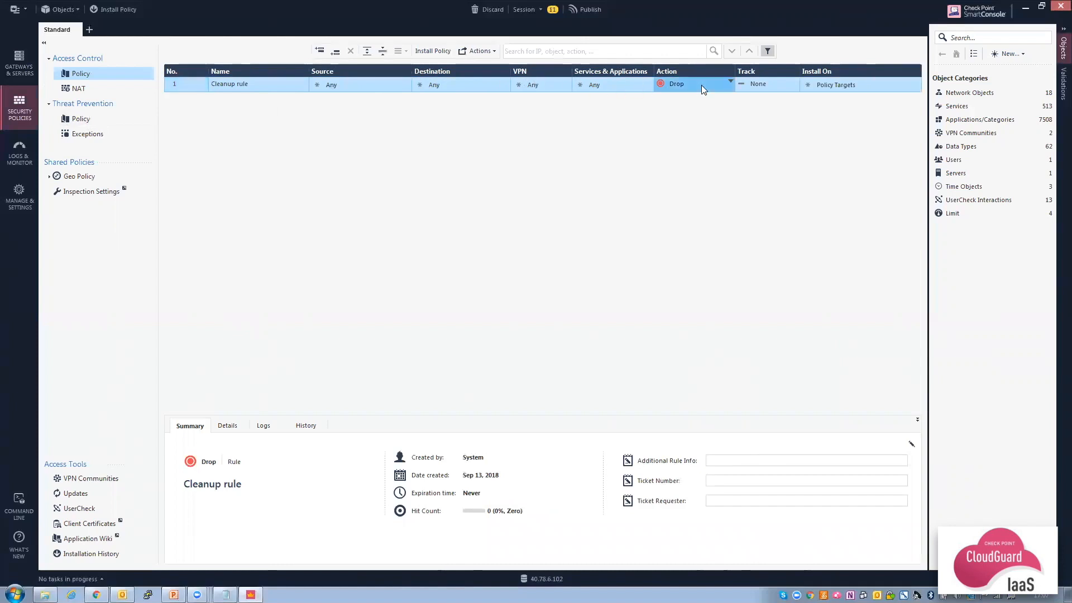
{"action": "left_click", "coordinate": [721, 95]}
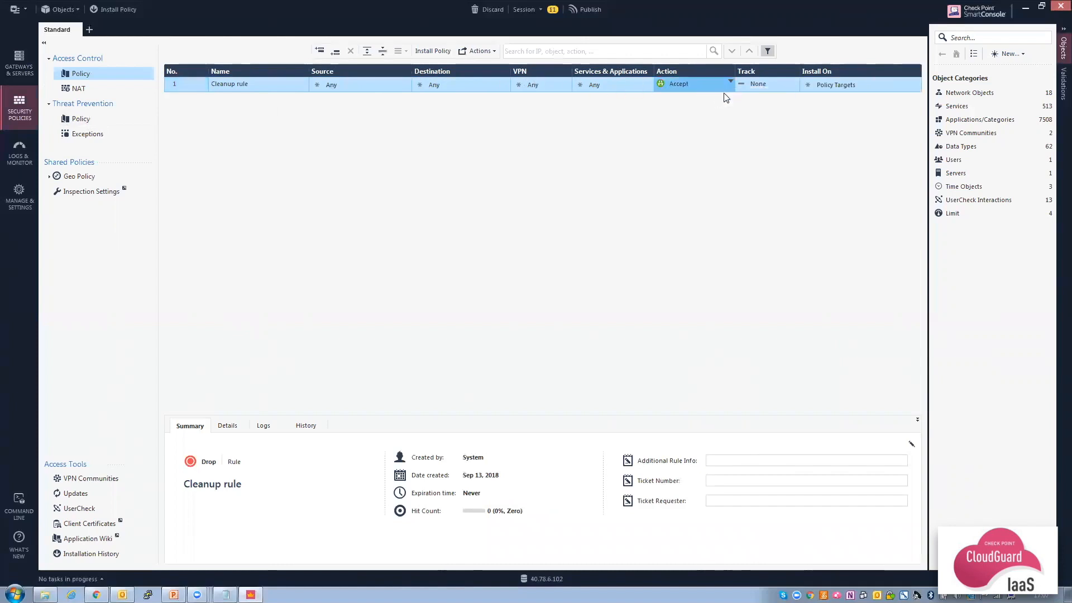
{"action": "left_click", "coordinate": [770, 84]}
{"action": "left_click", "coordinate": [795, 106]}
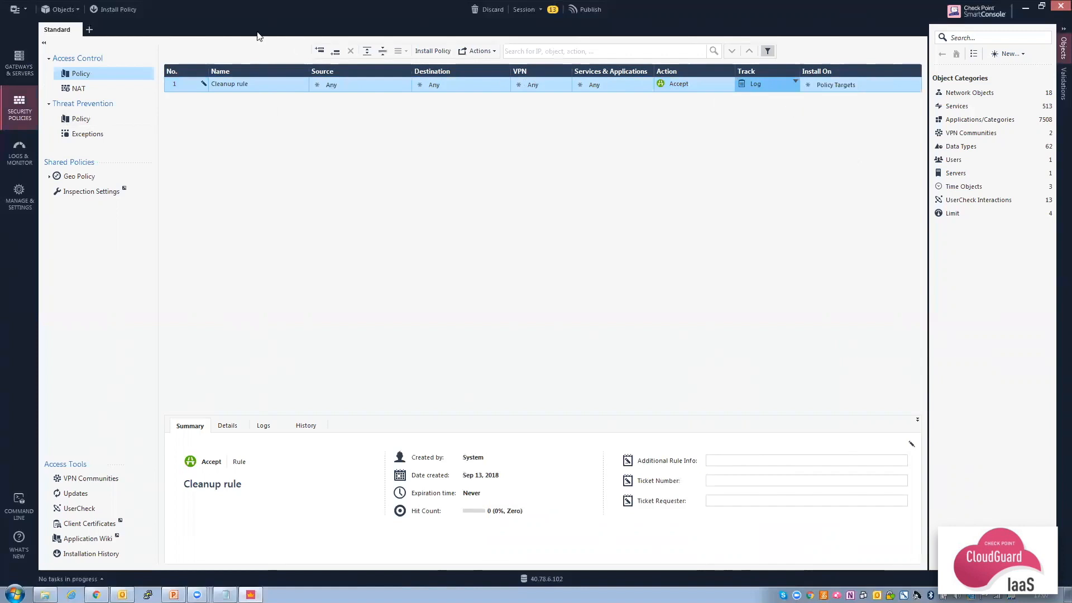
Publish changes and install the Standard policy's Access Control only on cpgateway.
{"action": "left_click", "coordinate": [112, 10]}
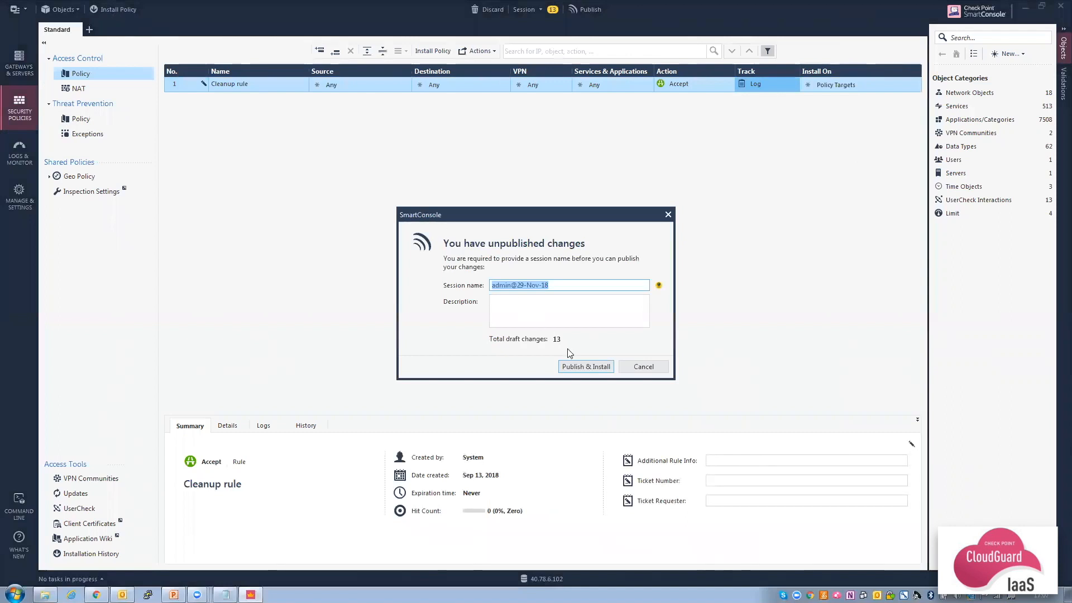
{"action": "left_click", "coordinate": [573, 367]}
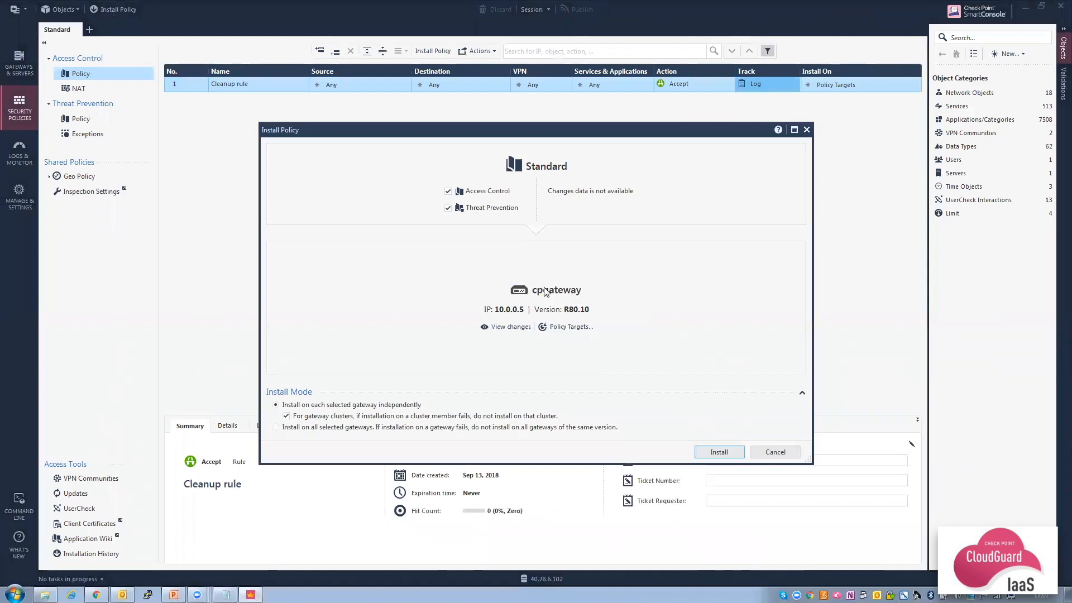
{"action": "left_click", "coordinate": [448, 209]}
{"action": "left_click", "coordinate": [719, 452]}
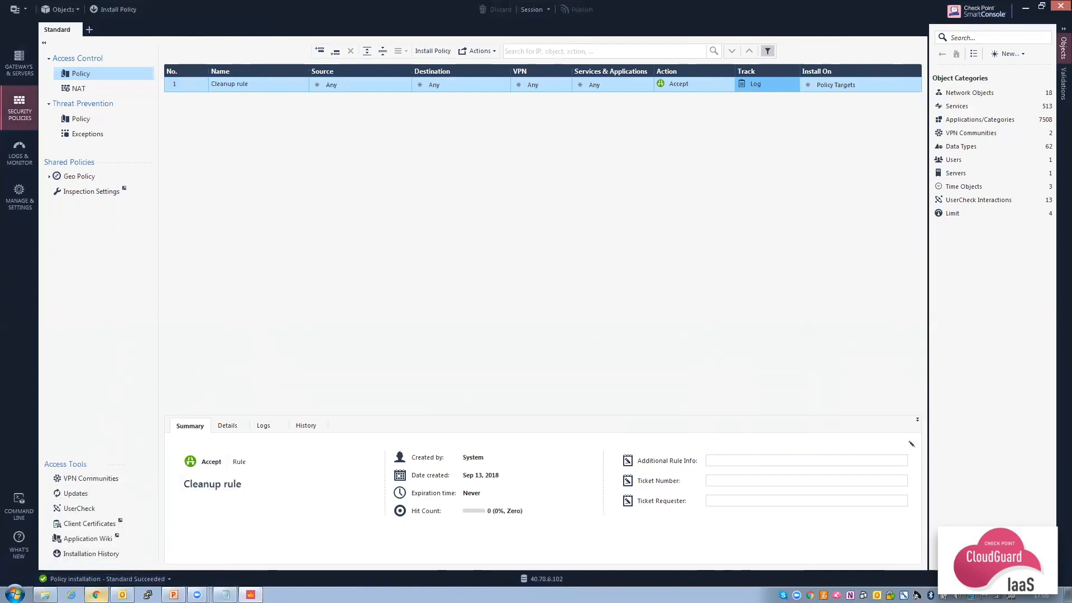
Copy the CPgateway public IP 168.62.30.0 from resource group CPgateway-RG and open a new tab.
{"action": "left_click", "coordinate": [96, 594]}
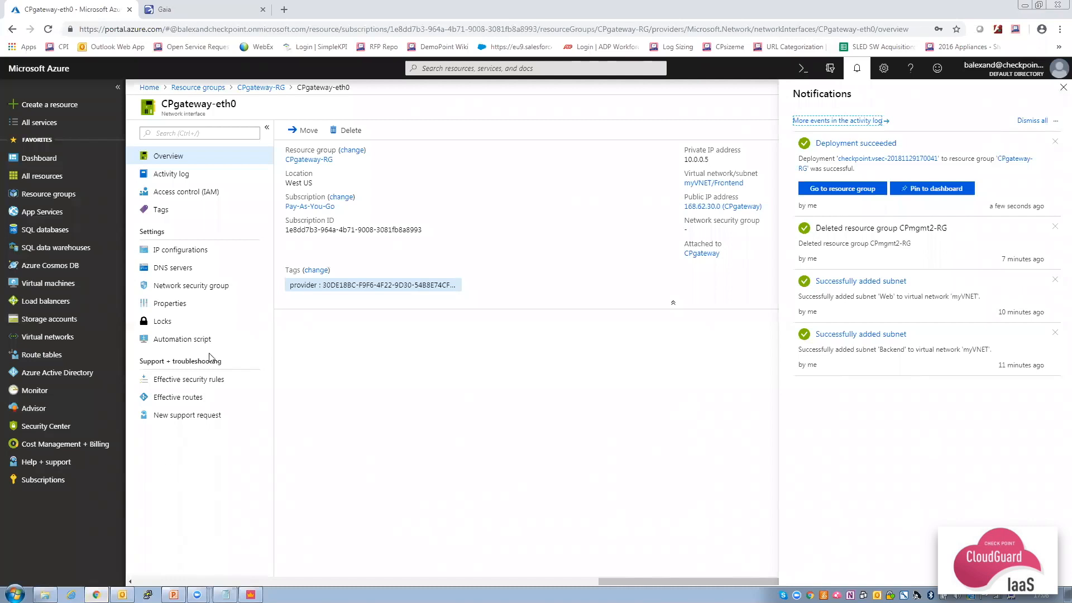
{"action": "left_click", "coordinate": [266, 89]}
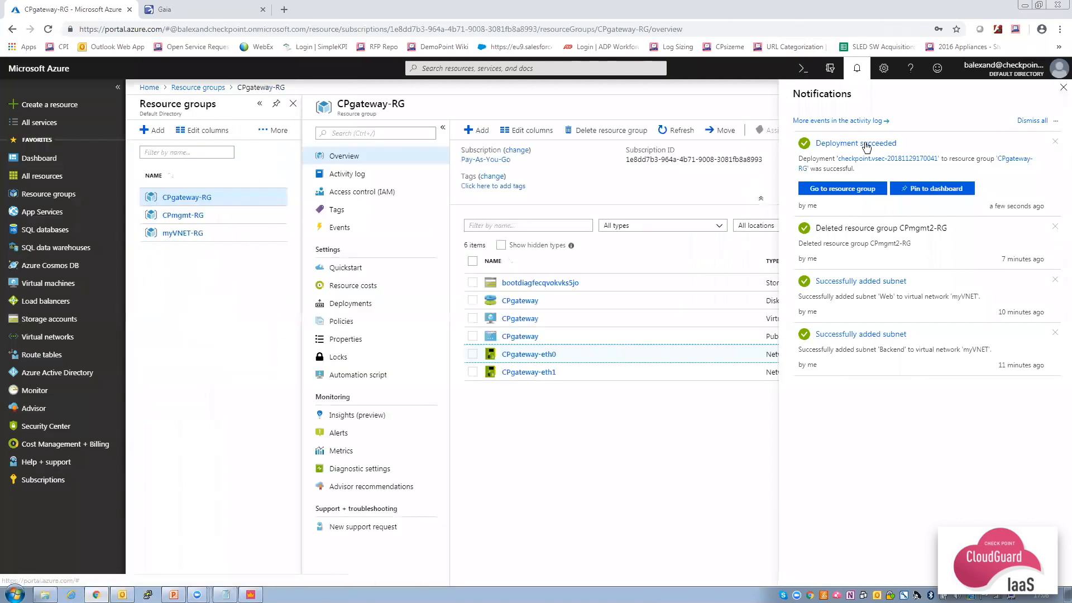
{"action": "left_click", "coordinate": [1059, 88]}
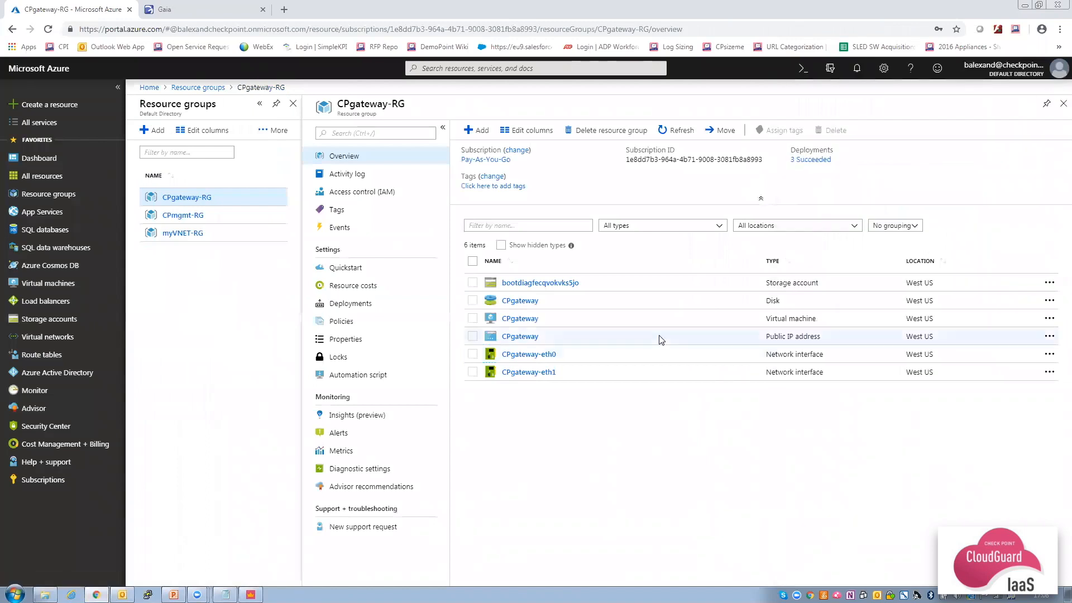
{"action": "left_click", "coordinate": [518, 336]}
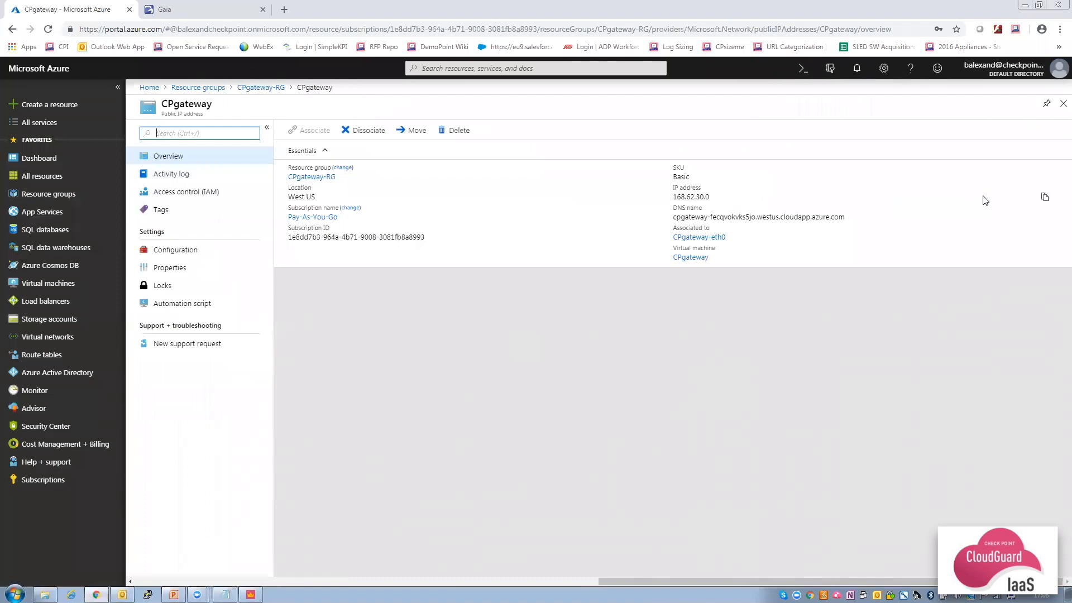
{"action": "left_click", "coordinate": [1044, 198]}
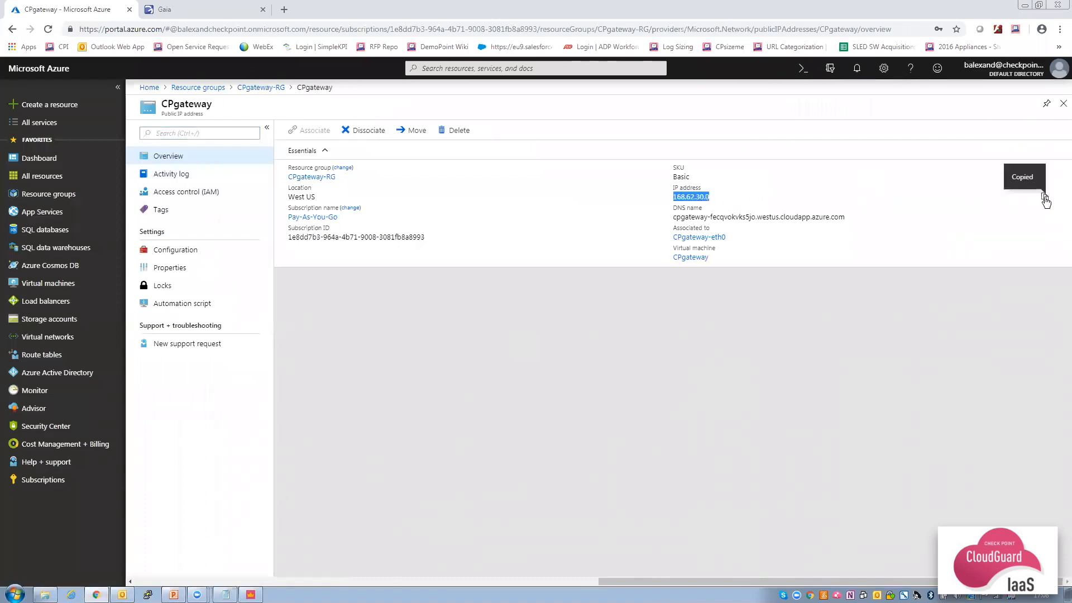
{"action": "left_click", "coordinate": [285, 11]}
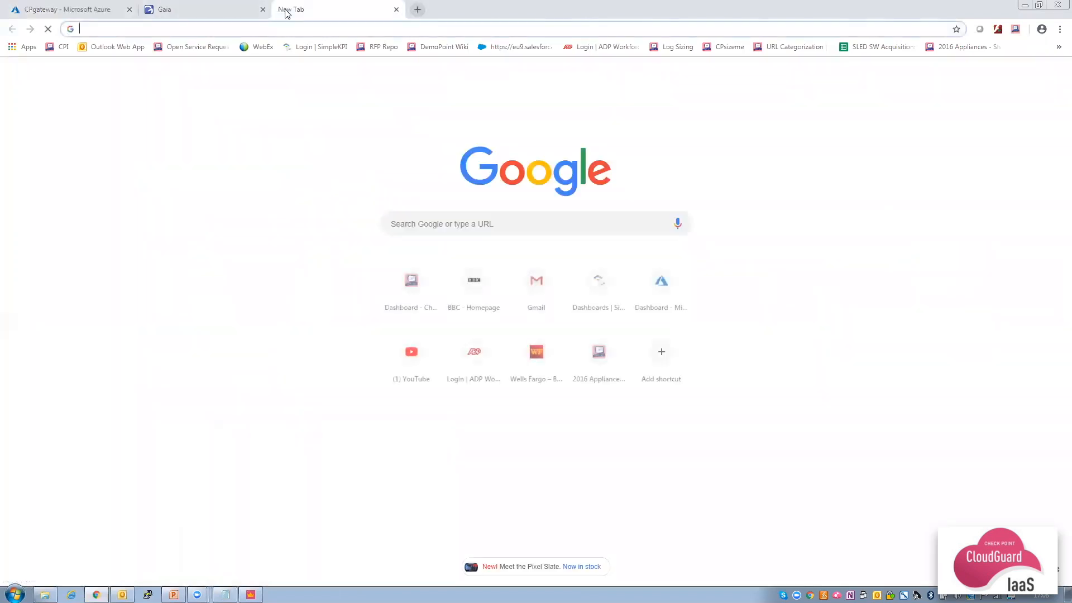
{"action": "type", "text": "https://"}
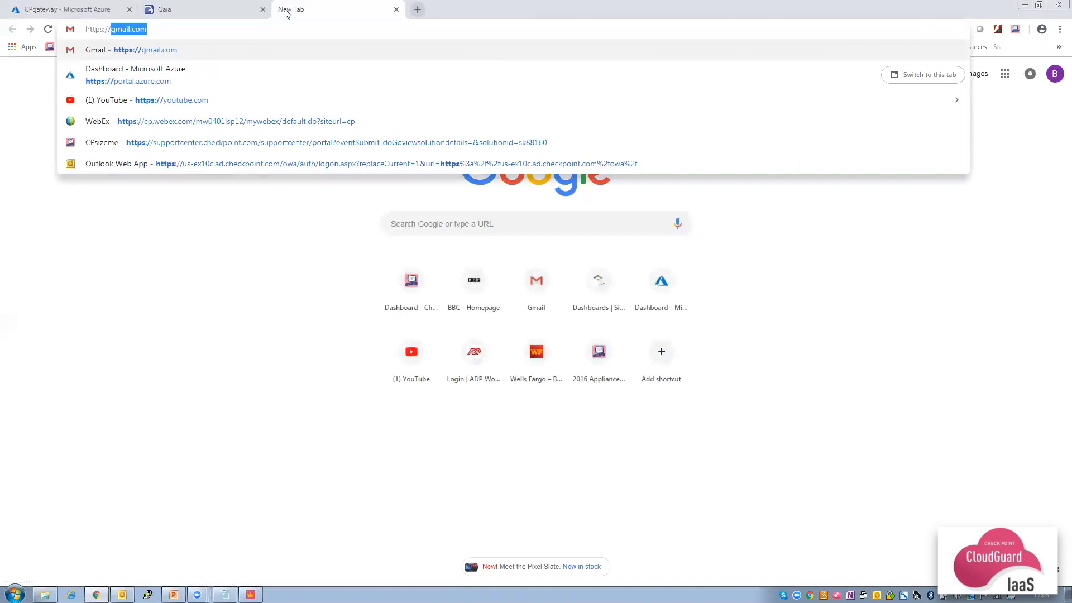
{"action": "key", "text": "ctrl+v"}
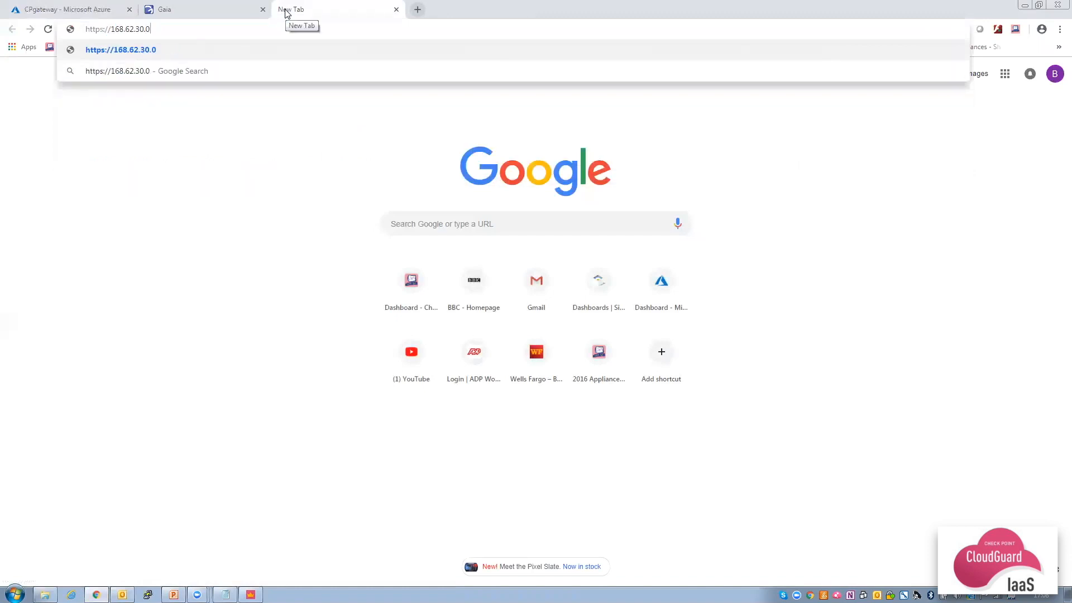
{"action": "key", "text": "Return"}
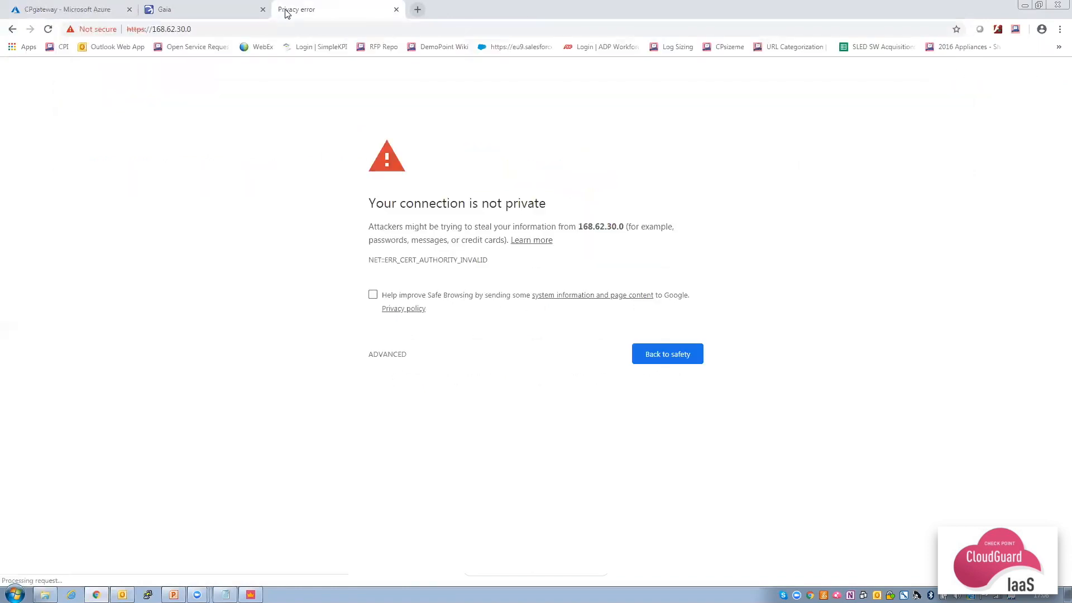
{"action": "left_click", "coordinate": [388, 351]}
{"action": "left_click", "coordinate": [416, 440]}
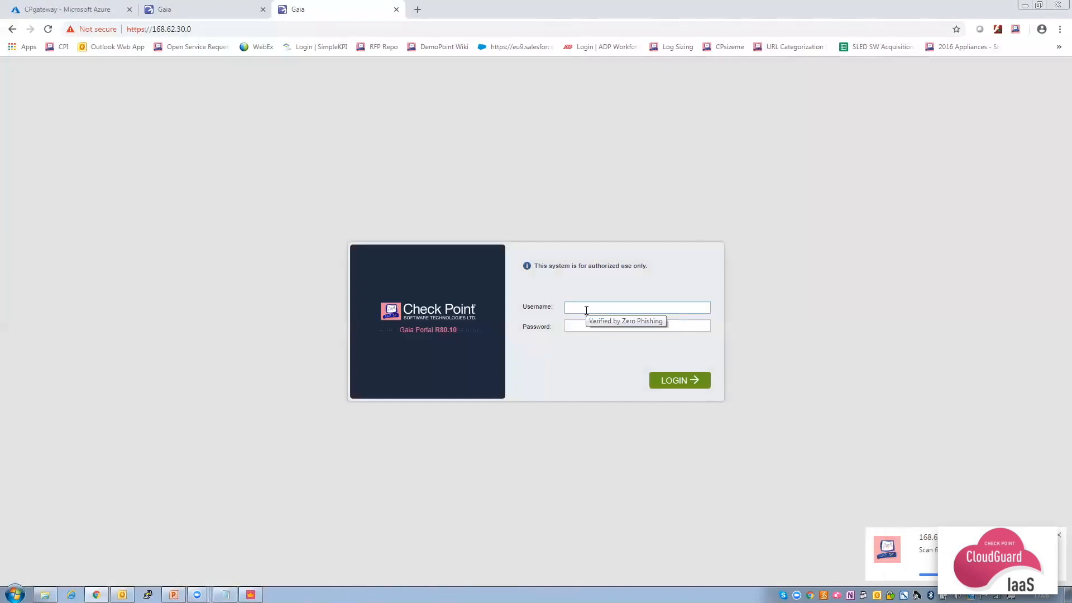
Log in to Gaia Portal with the admin credentials and dismiss the Message of the Day.
{"action": "type", "text": "admin"}
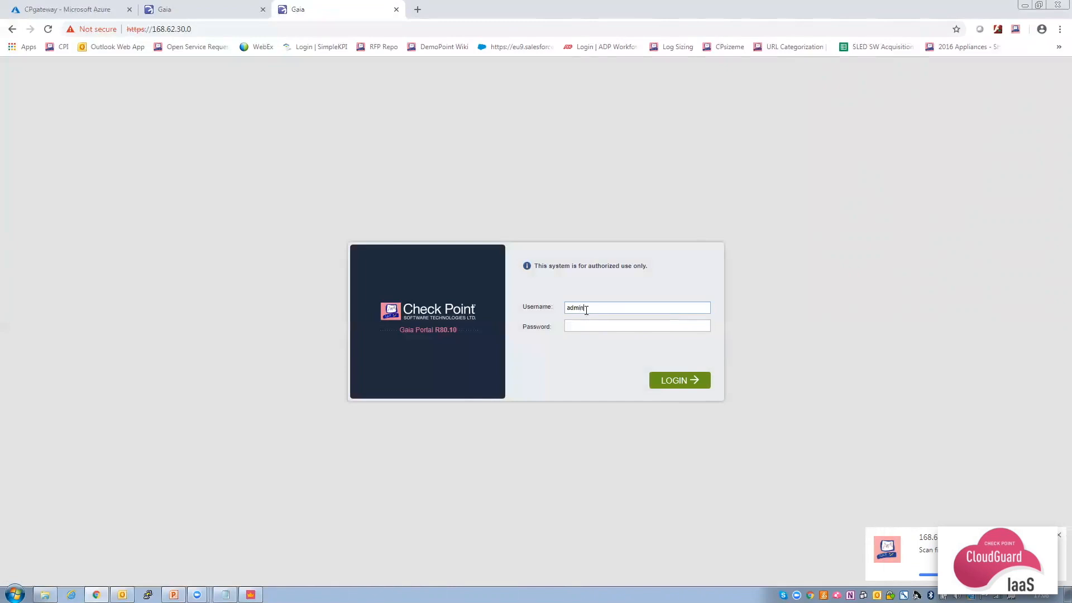
{"action": "type", "text": "•••••••••••••"}
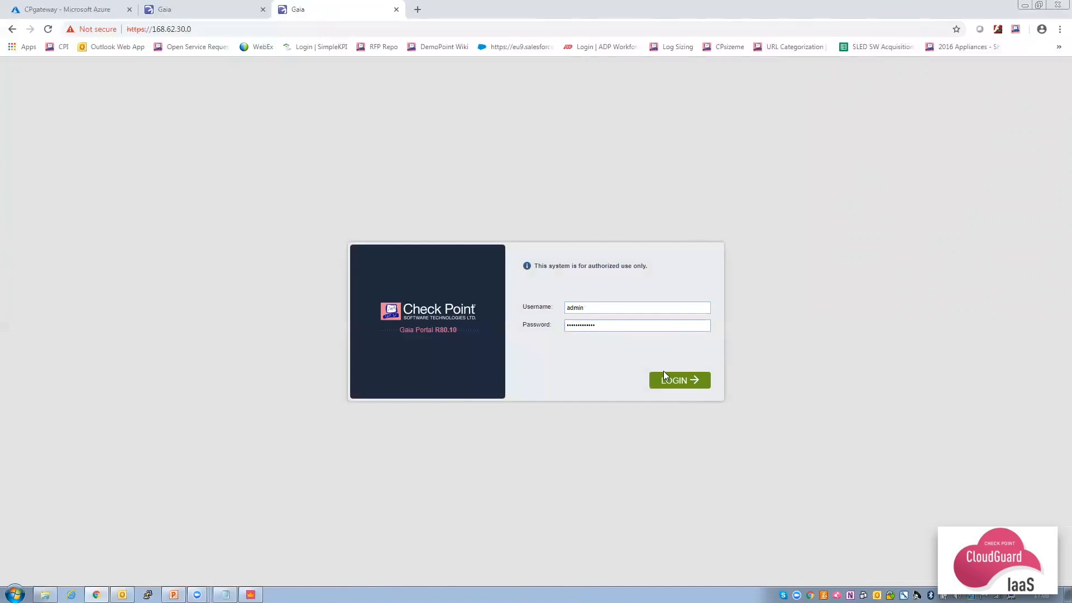
{"action": "left_click", "coordinate": [669, 377]}
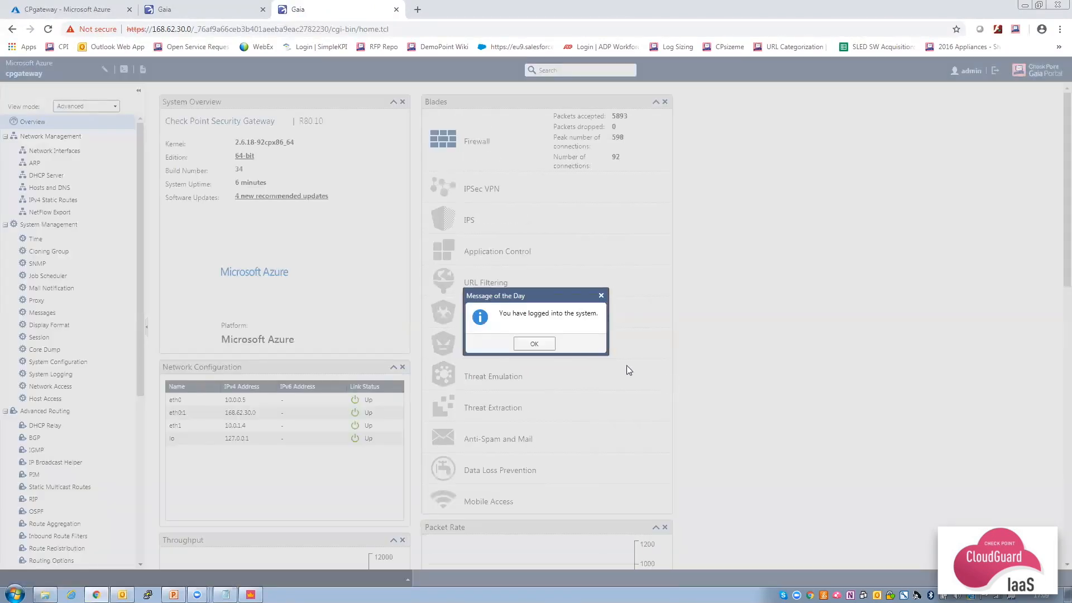
{"action": "left_click", "coordinate": [534, 344]}
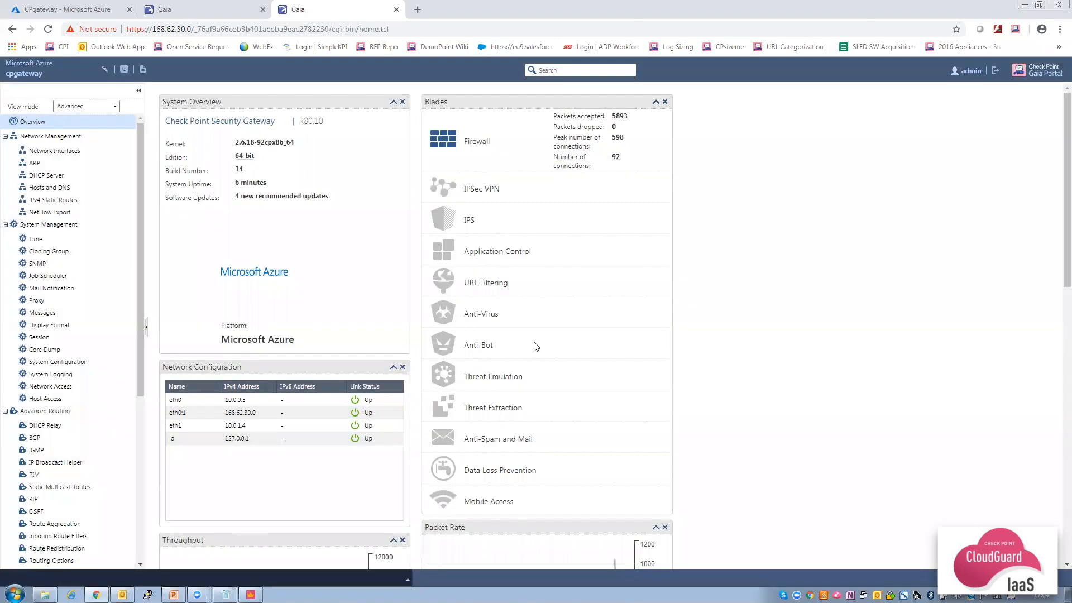
Add and save an IPv4 static route to 10.0.2.0 / 255.255.255.0 via gateway IP 10.0.1.1.
{"action": "left_click", "coordinate": [59, 202]}
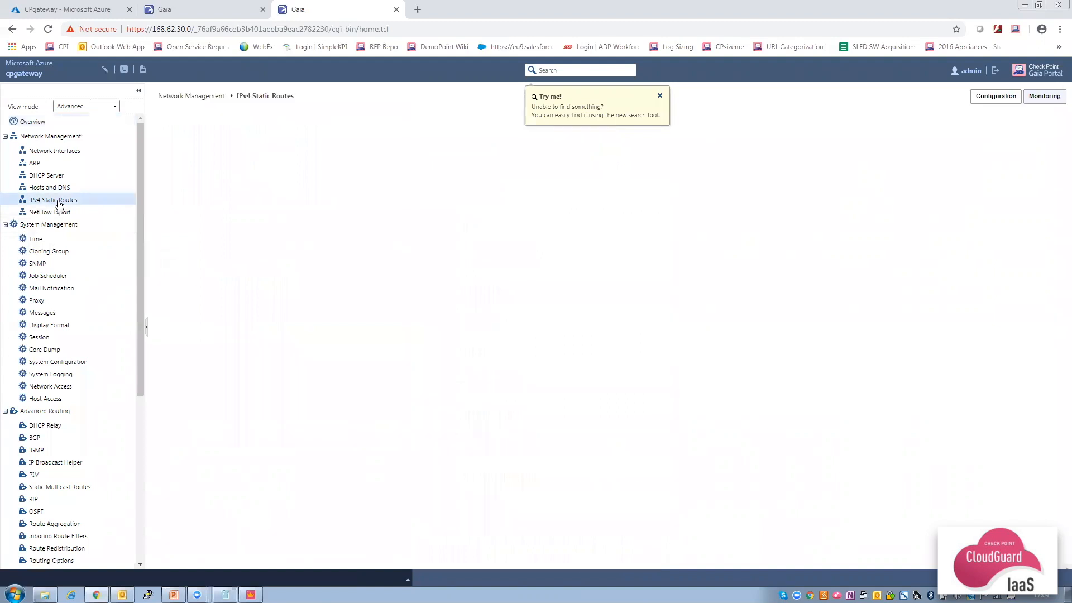
{"action": "left_click", "coordinate": [660, 96]}
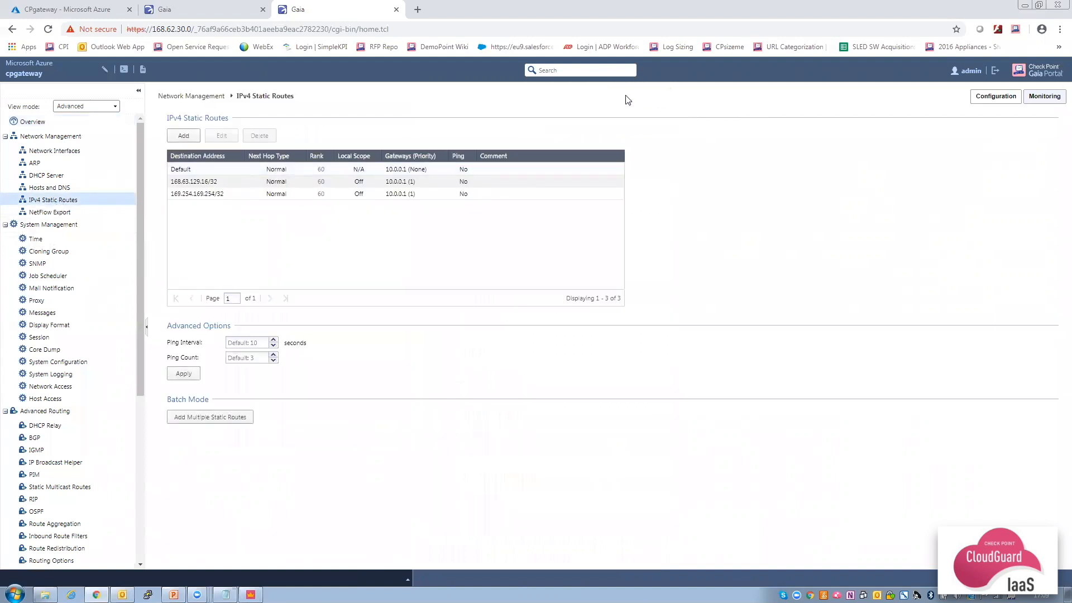
{"action": "left_click", "coordinate": [184, 136]}
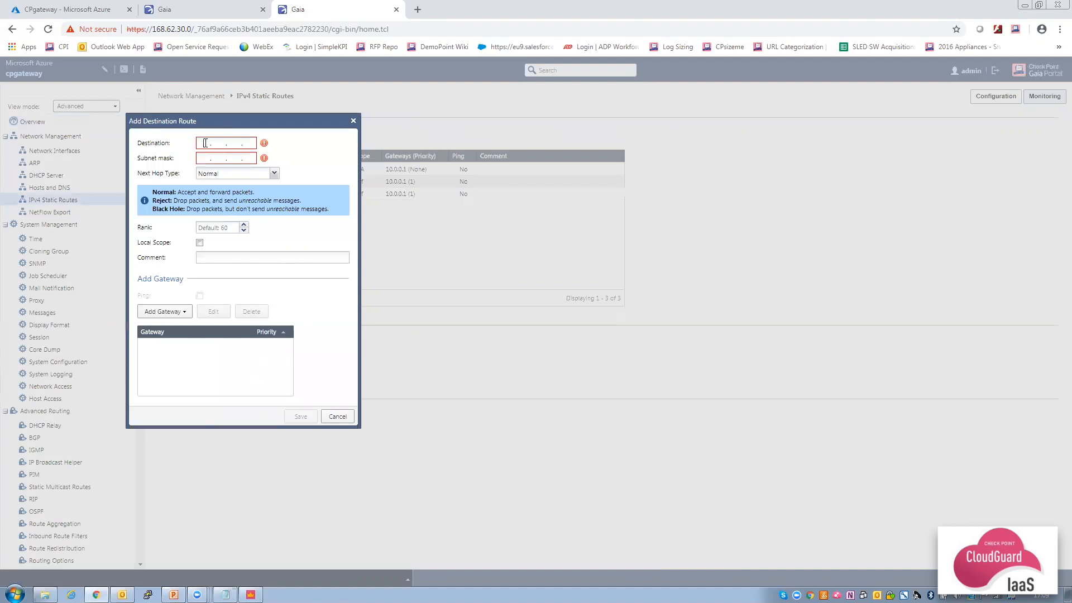
{"action": "type", "text": "10"}
{"action": "type", "text": ".0.2.0"}
{"action": "type", "text": "255 . 255 . "}
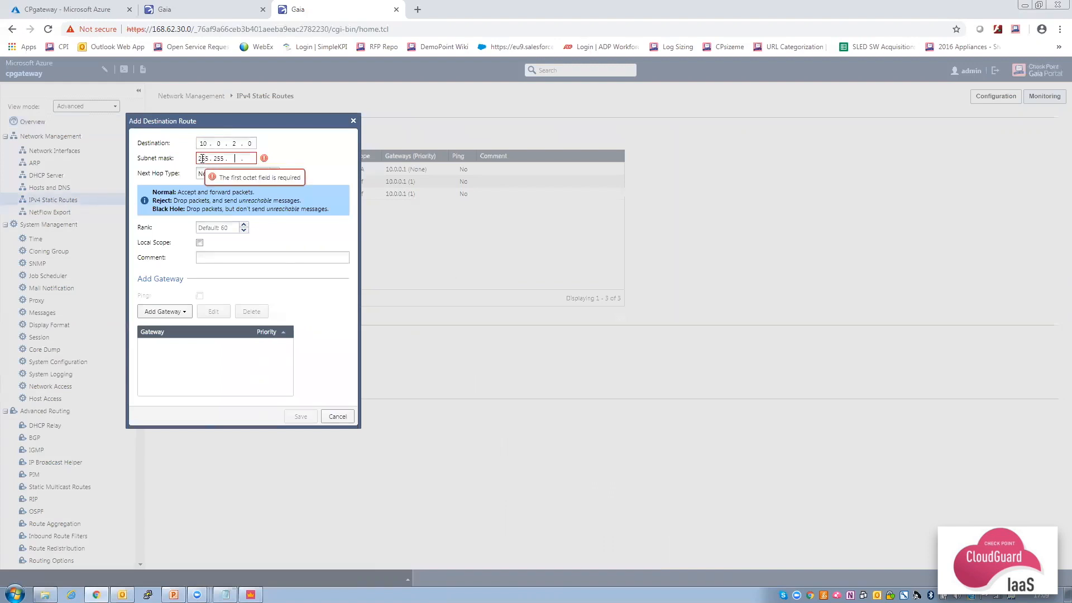
{"action": "type", "text": "255"}
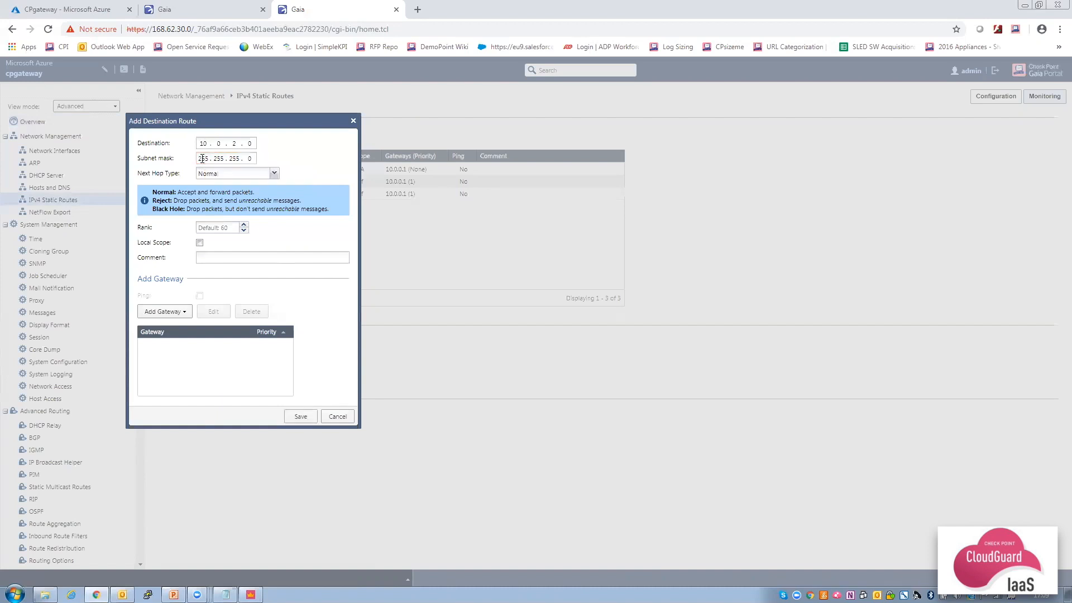
{"action": "left_click", "coordinate": [173, 312]}
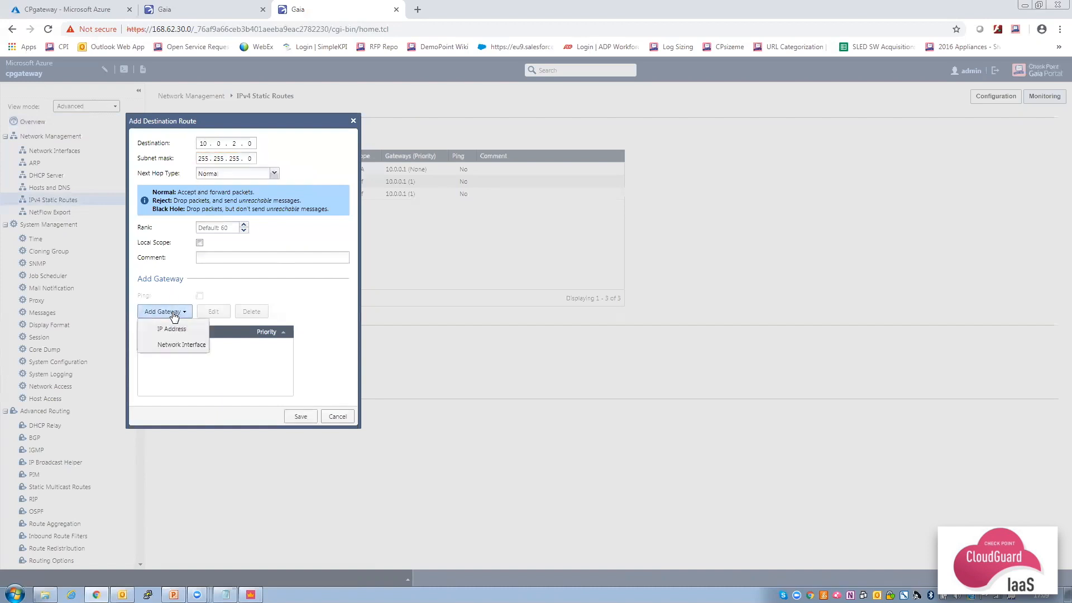
{"action": "left_click", "coordinate": [173, 329]}
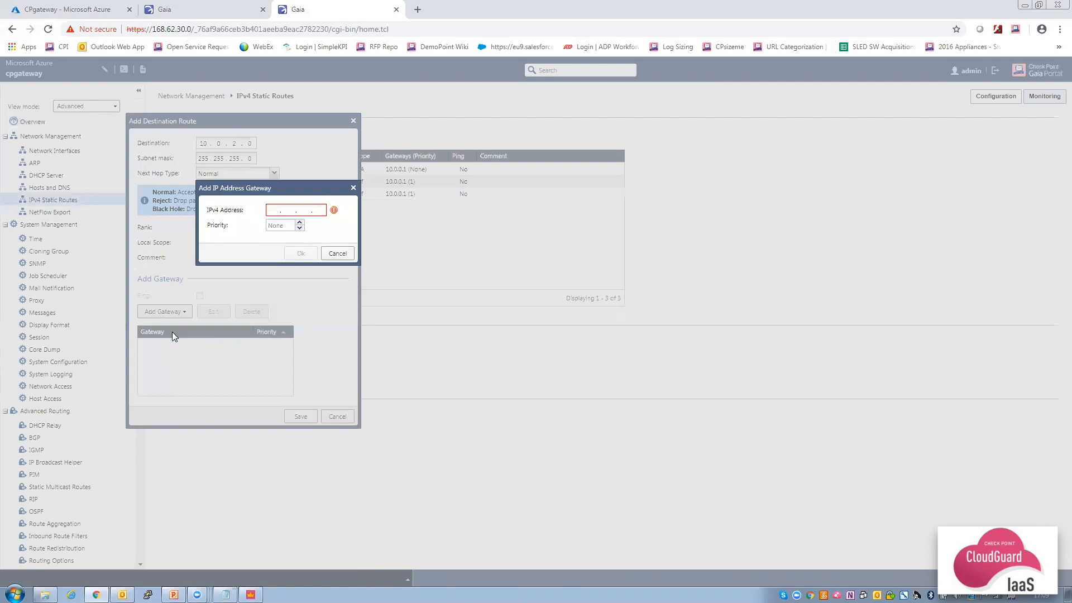
{"action": "type", "text": "10 . 0 . 1 . 1"}
{"action": "left_click", "coordinate": [300, 254]}
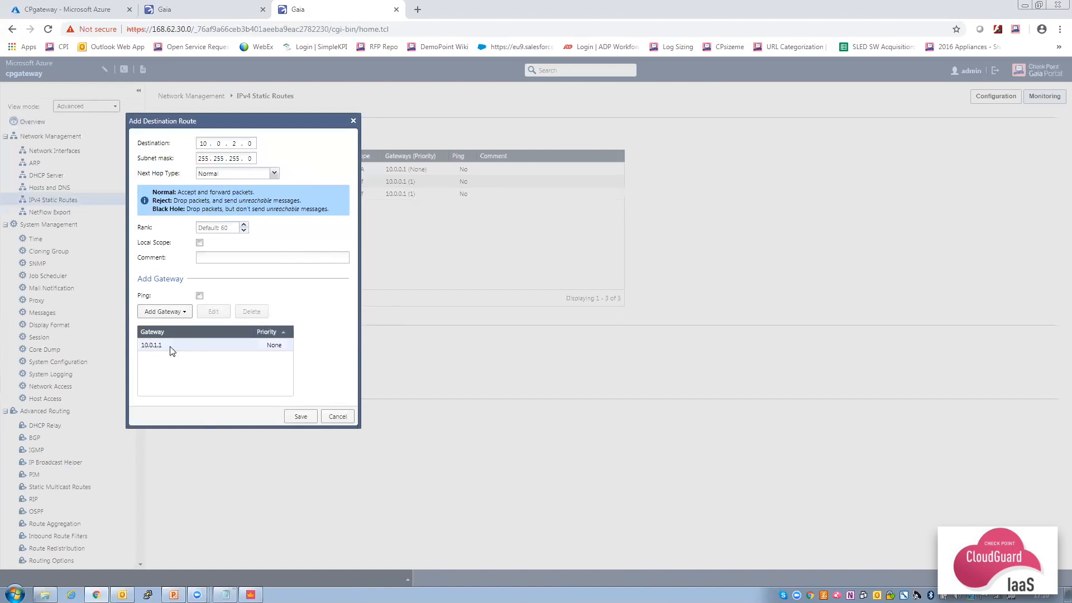
{"action": "left_click", "coordinate": [300, 416]}
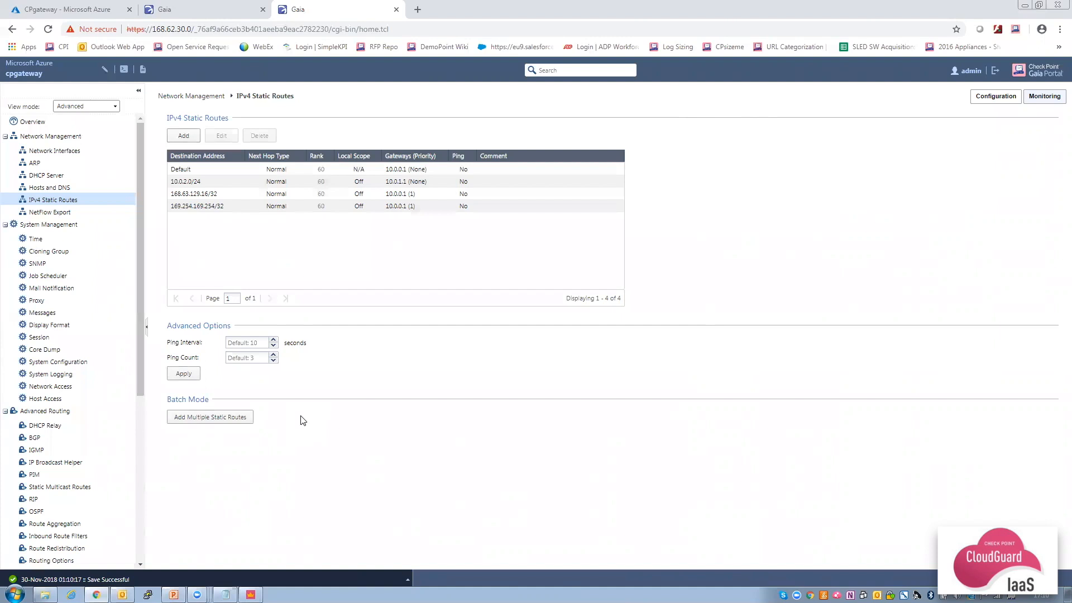
Search the Marketplace for 'nginx bitnami' and create a VM from NGINX Open Source Certified by Bitnami.
{"action": "left_click", "coordinate": [71, 8]}
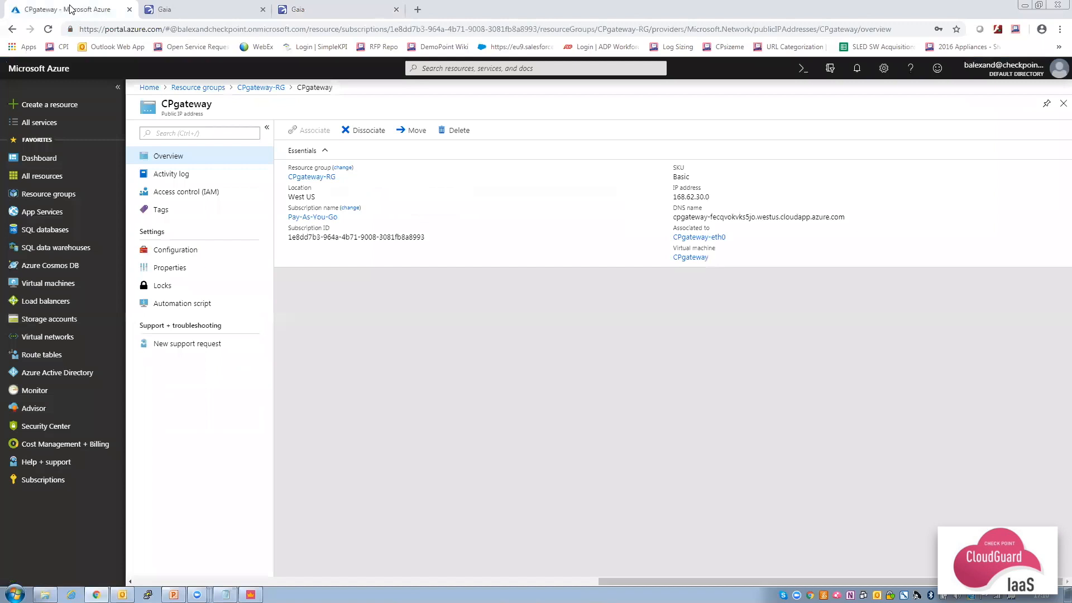
{"action": "left_click", "coordinate": [75, 110]}
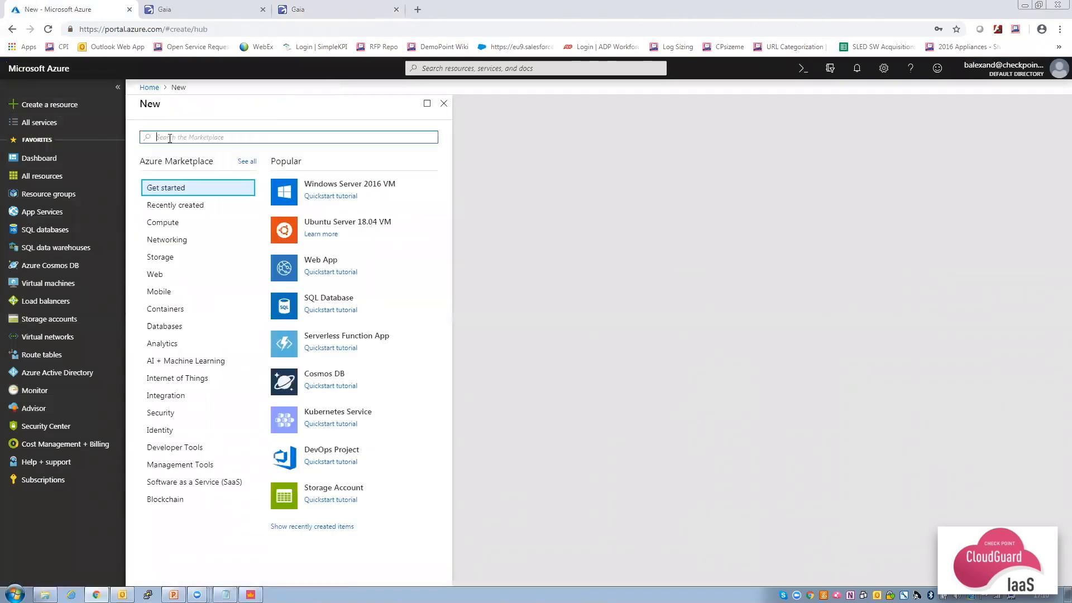
{"action": "type", "text": "nginx bitnami"}
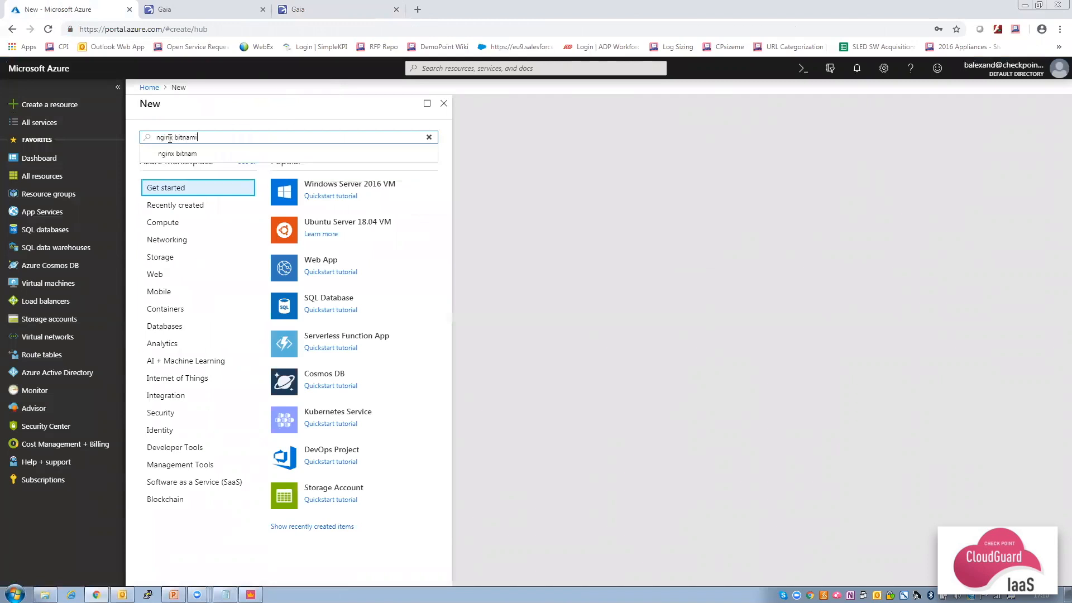
{"action": "key", "text": "Return"}
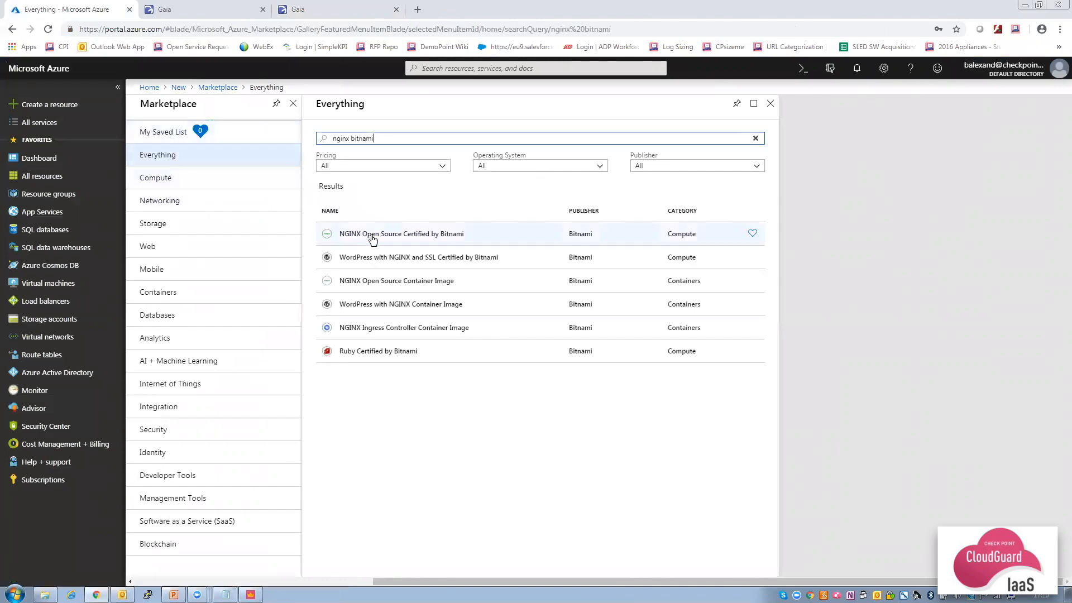
{"action": "left_click", "coordinate": [373, 239]}
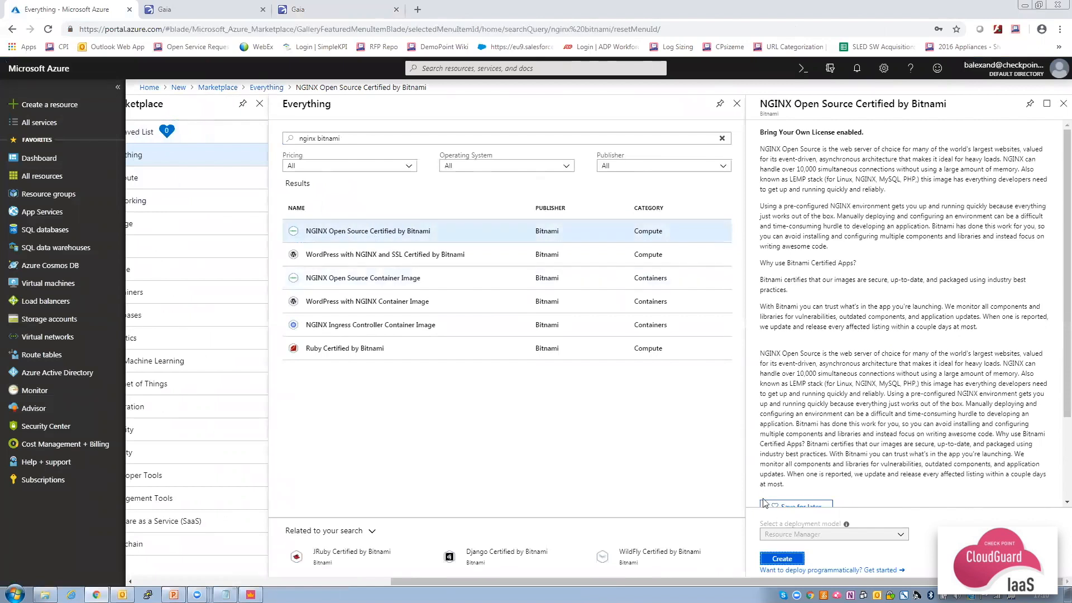
{"action": "left_click", "coordinate": [780, 560]}
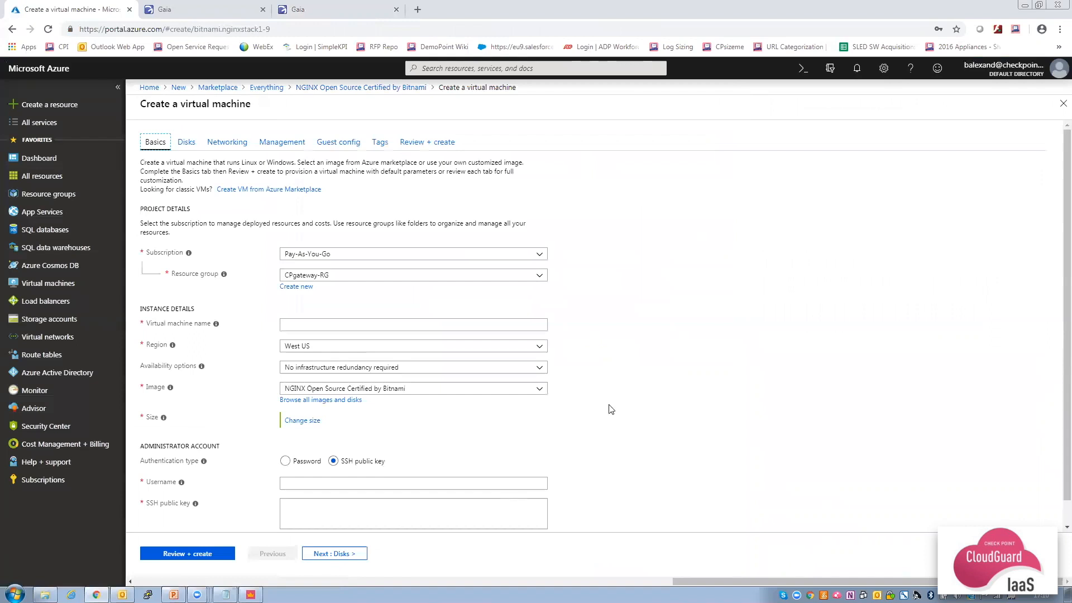
Place the VM in resource group myVNET-RG and name it myWeb.
{"action": "left_click", "coordinate": [467, 275]}
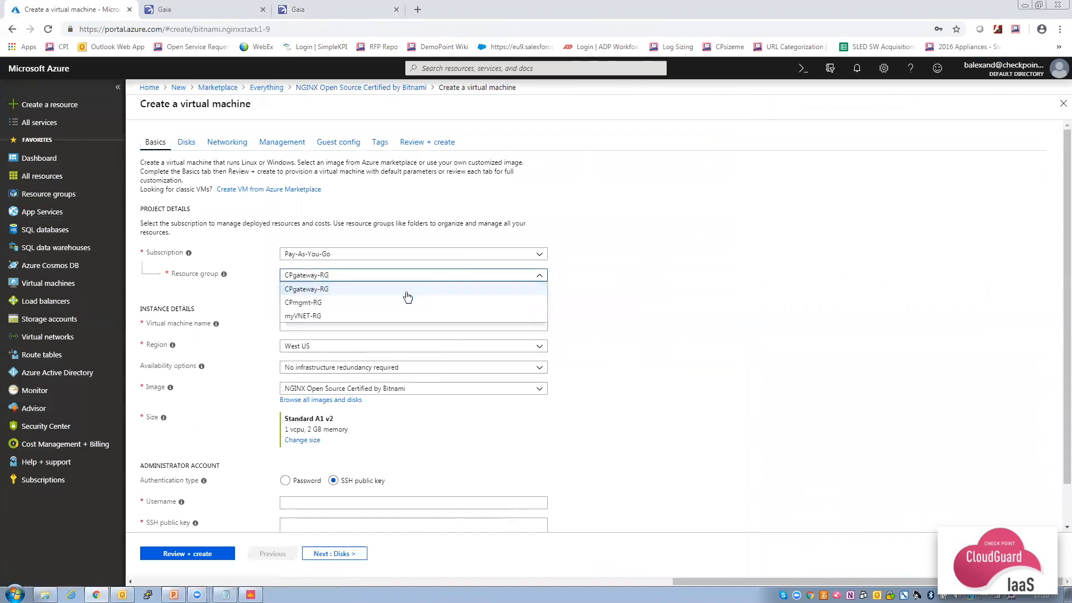
{"action": "left_click", "coordinate": [376, 316]}
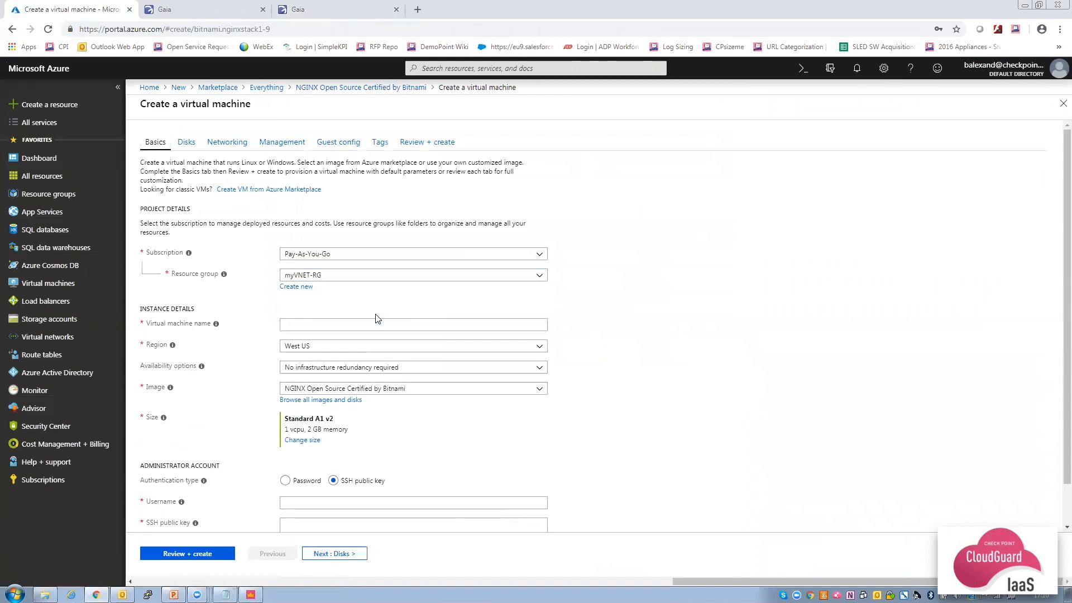
{"action": "left_click", "coordinate": [364, 323]}
{"action": "type", "text": "myWeb"}
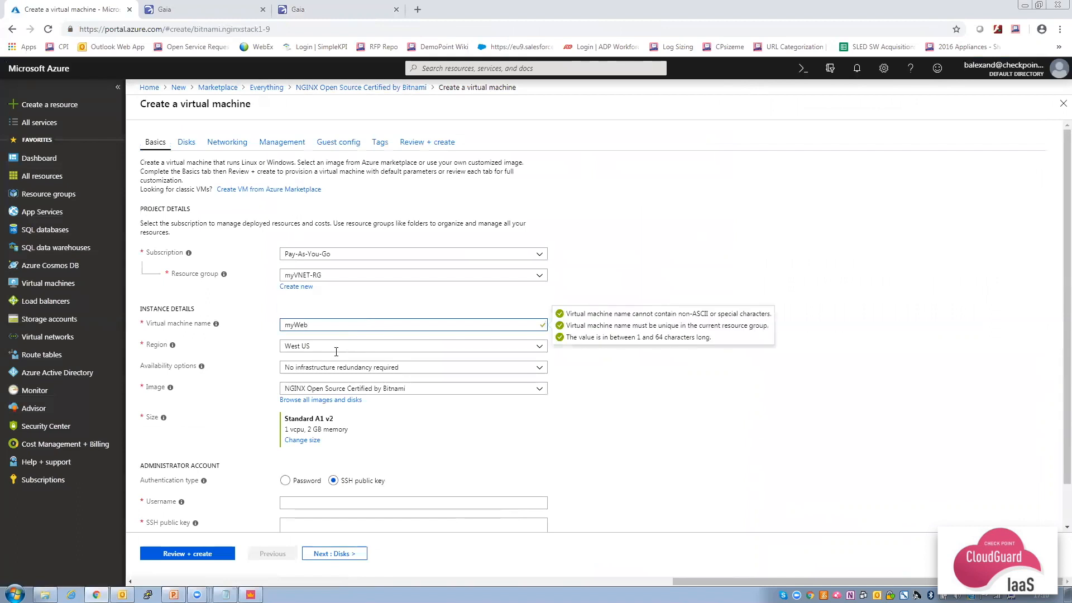
{"action": "left_click", "coordinate": [266, 362]}
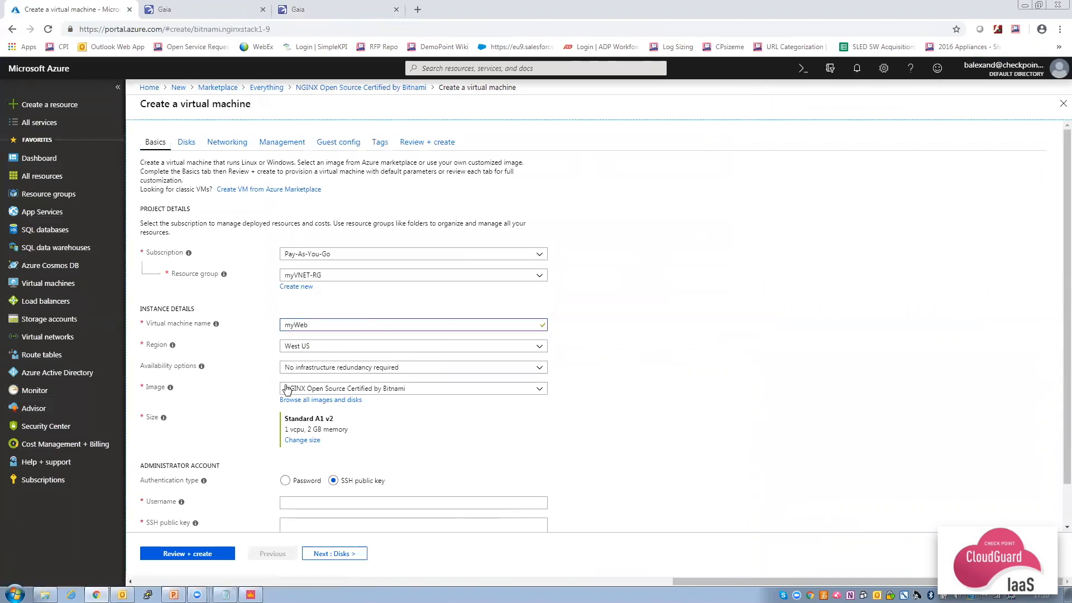
Use password authentication with an admin username and confirmed password, then continue to Disks.
{"action": "left_click", "coordinate": [285, 481]}
{"action": "left_click", "coordinate": [308, 502]}
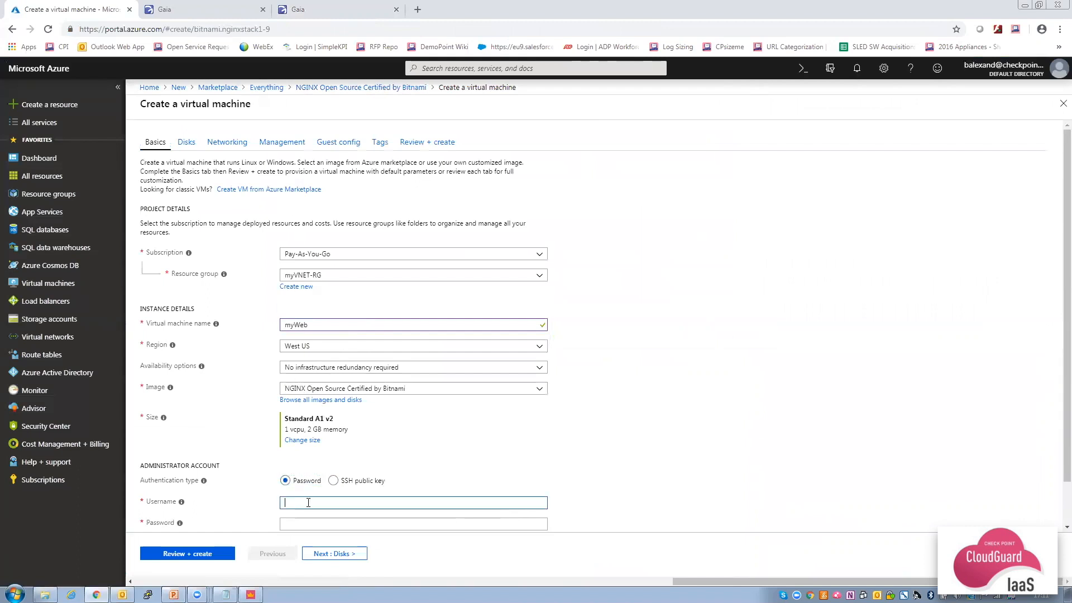
{"action": "type", "text": "webadmin"}
{"action": "scroll", "coordinate": [397, 453], "scroll_direction": "down", "scroll_amount": 1}
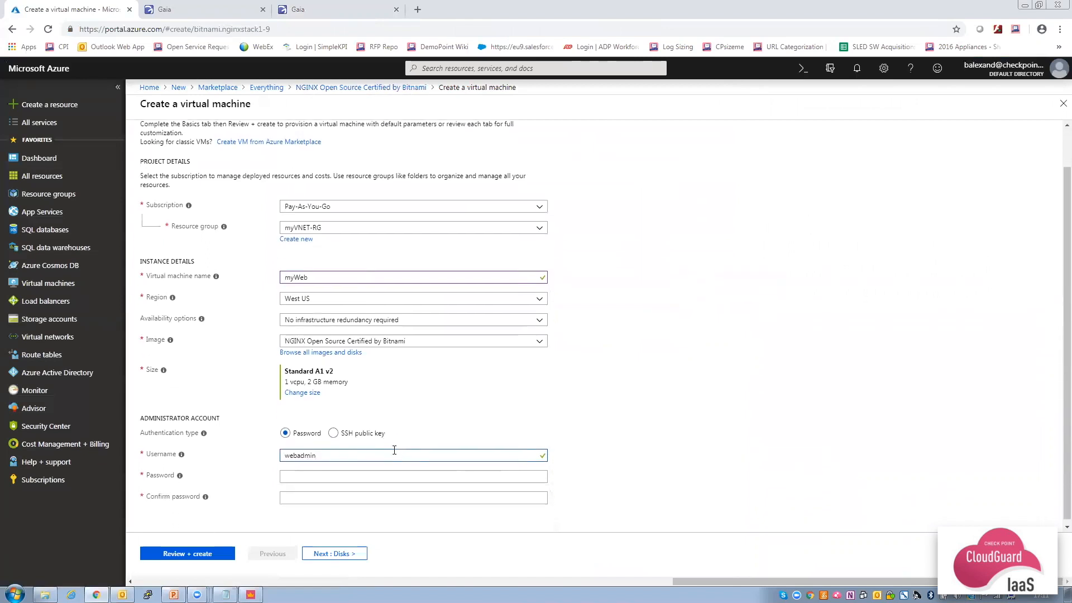
{"action": "left_click", "coordinate": [364, 474]}
{"action": "type", "text": "••••••••"}
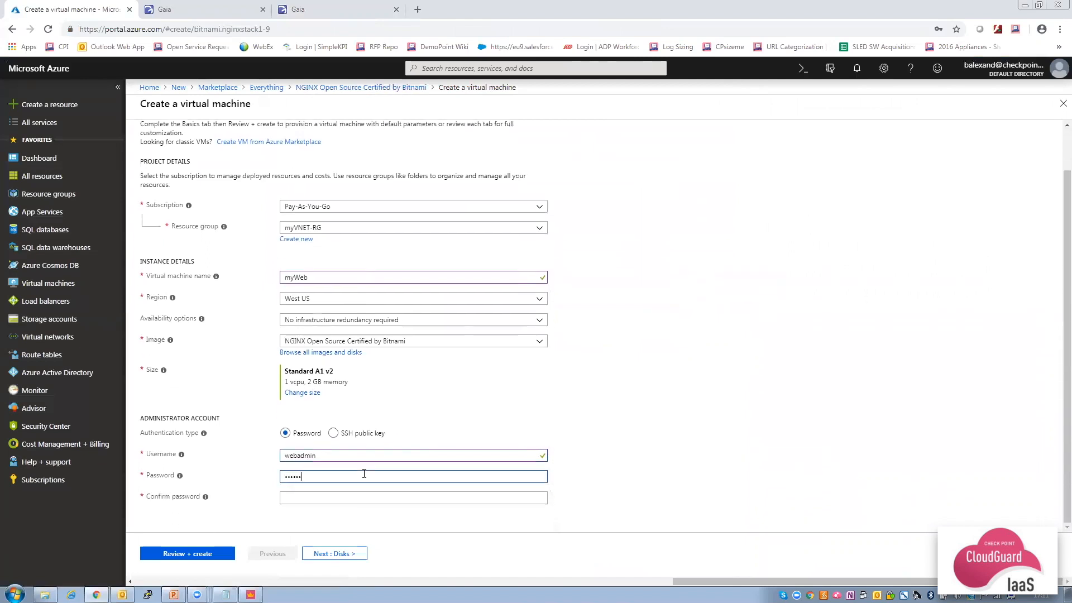
{"action": "type", "text": "•••••"}
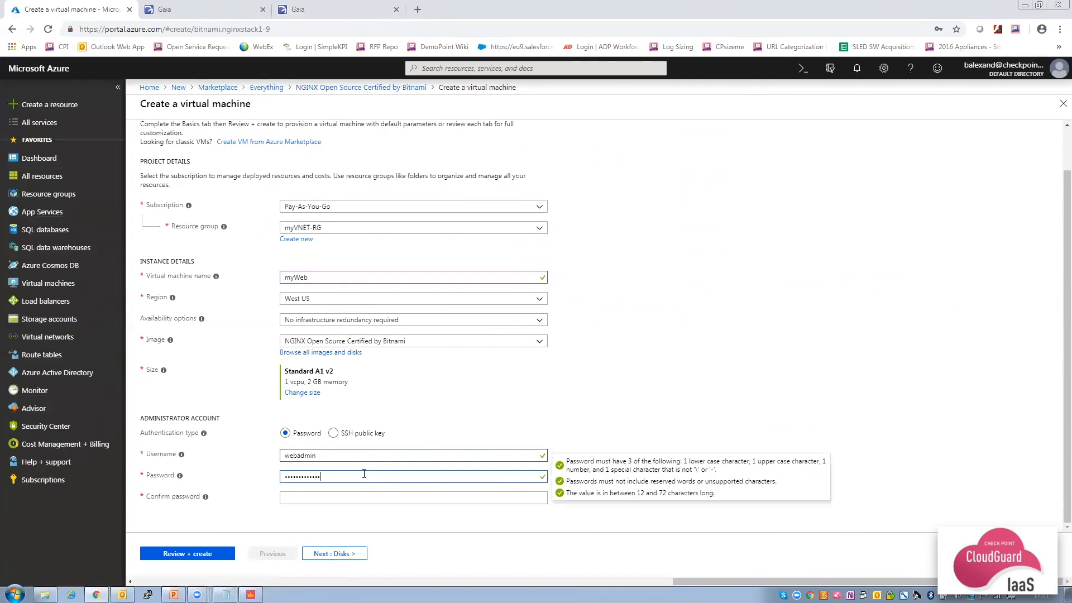
{"action": "left_click", "coordinate": [351, 497]}
{"action": "type", "text": "•••••••••••••"}
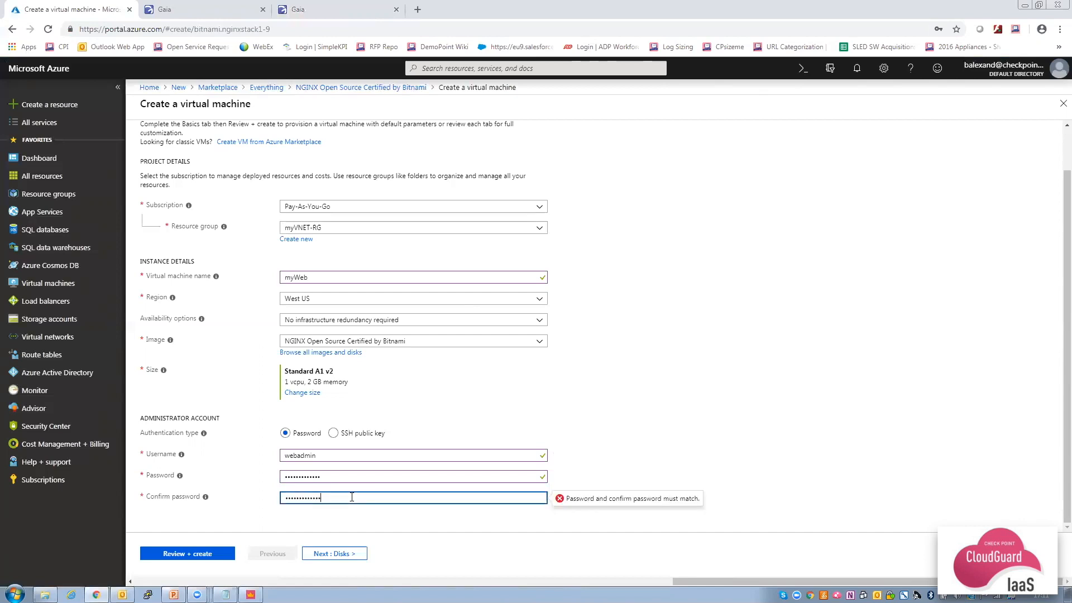
{"action": "left_click", "coordinate": [332, 554]}
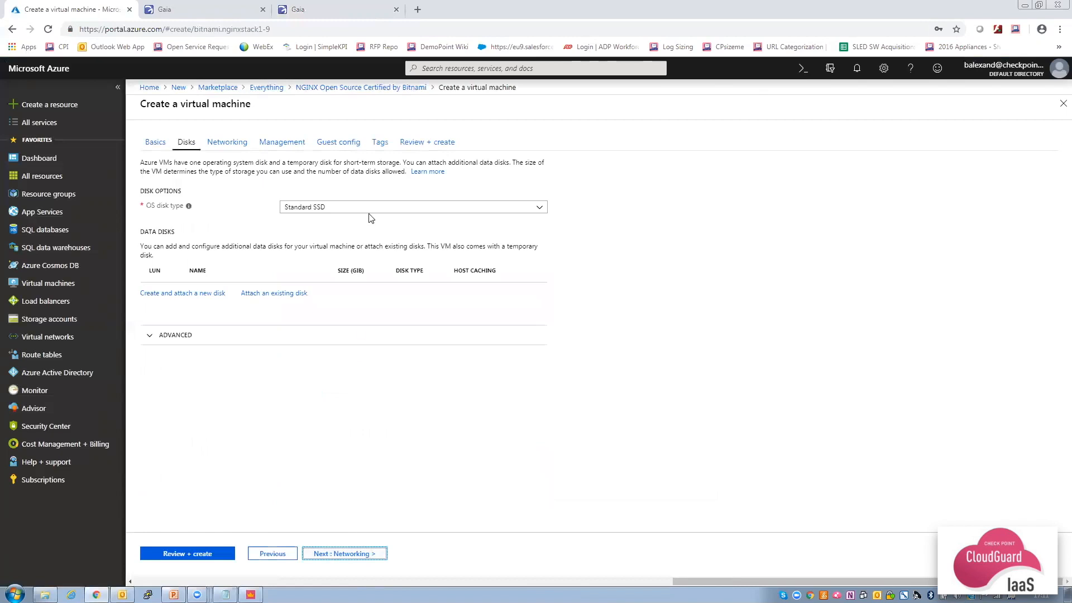
Set networking to Web subnet (10.0.2.0/24), public IP None, NSG None, and run Review + create.
{"action": "left_click", "coordinate": [343, 554]}
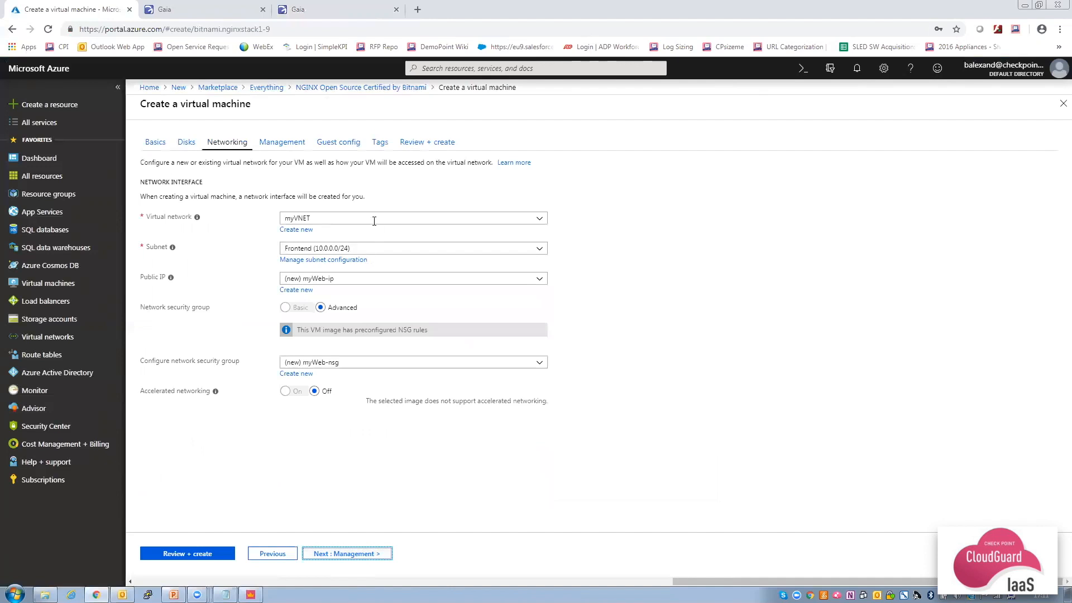
{"action": "left_click", "coordinate": [378, 248]}
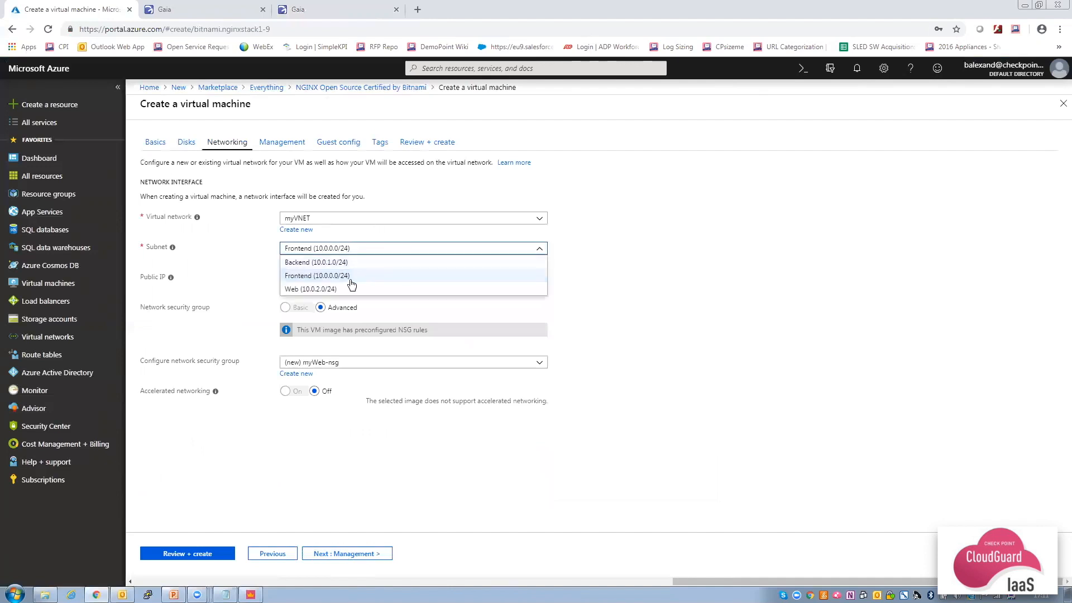
{"action": "left_click", "coordinate": [324, 291]}
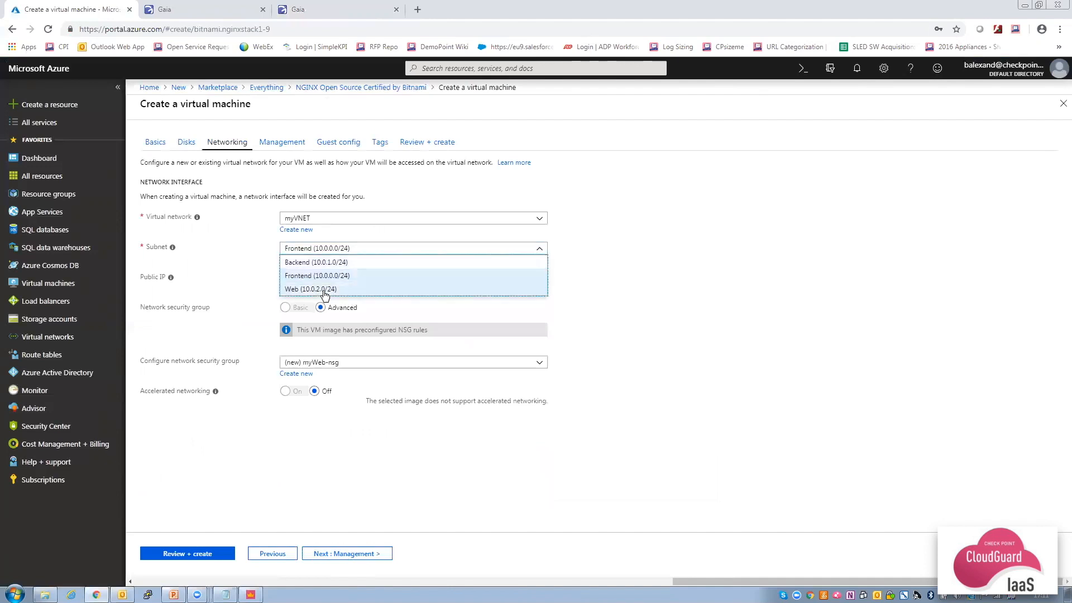
{"action": "left_click", "coordinate": [331, 280]}
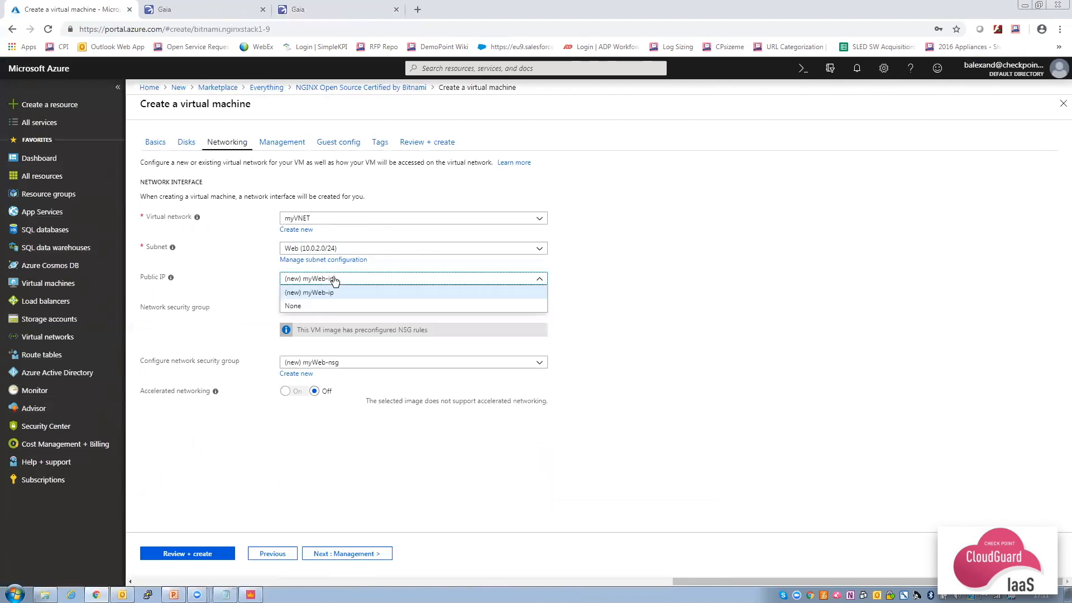
{"action": "left_click", "coordinate": [324, 305]}
{"action": "left_click", "coordinate": [339, 364]}
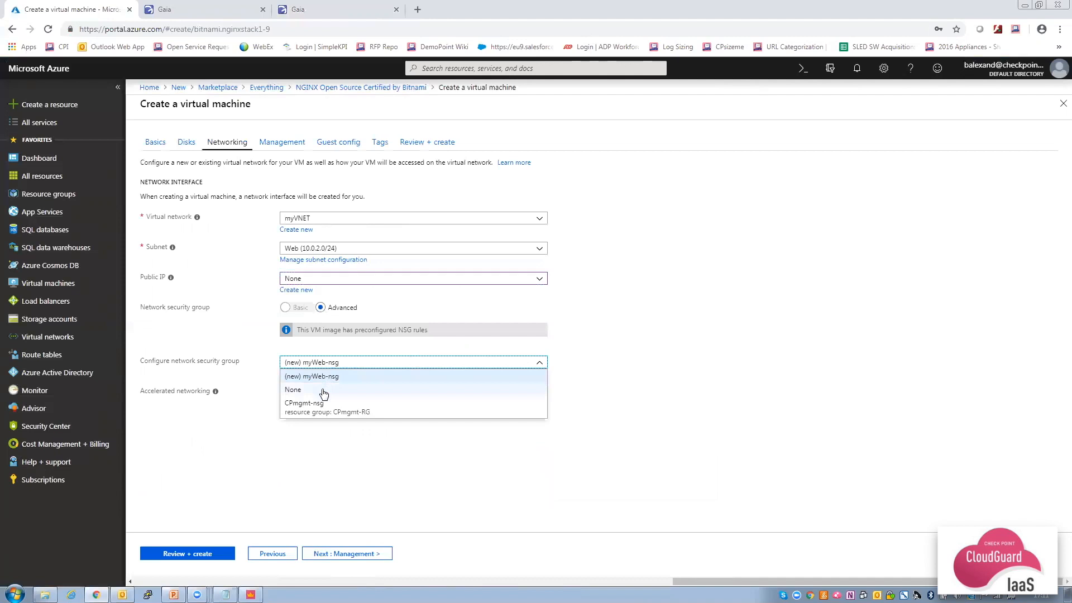
{"action": "left_click", "coordinate": [324, 392]}
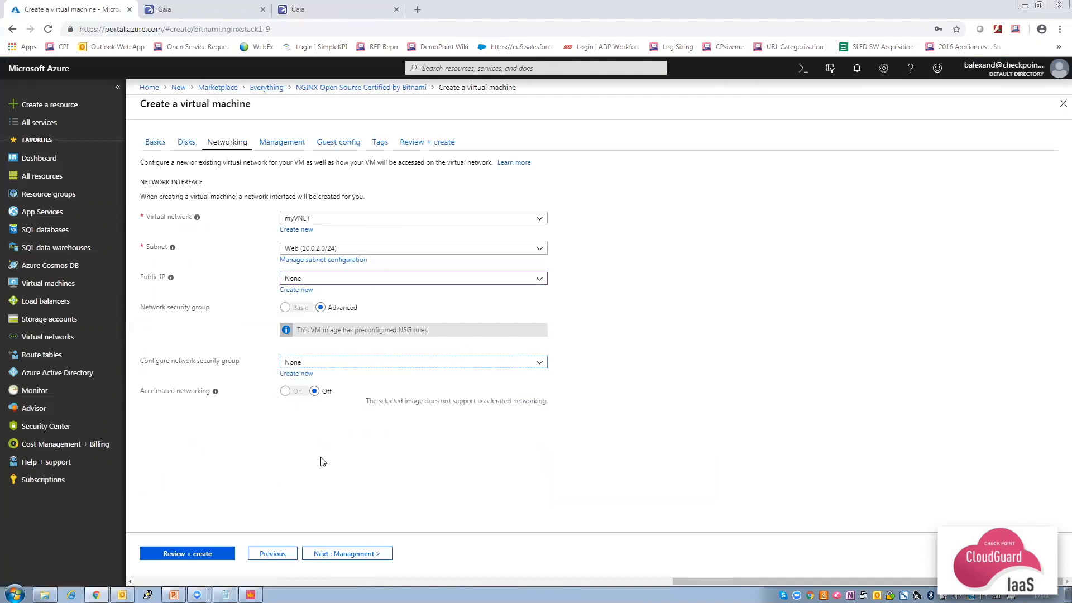
{"action": "left_click", "coordinate": [180, 554]}
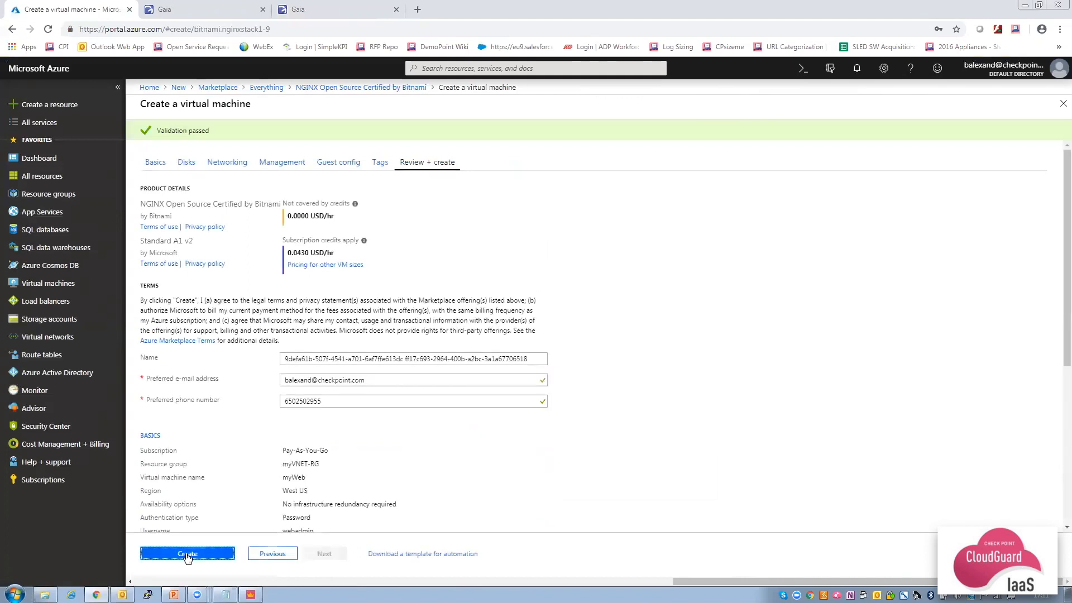
Launch the myWeb VM deployment and go to the Route tables page.
{"action": "left_click", "coordinate": [188, 554]}
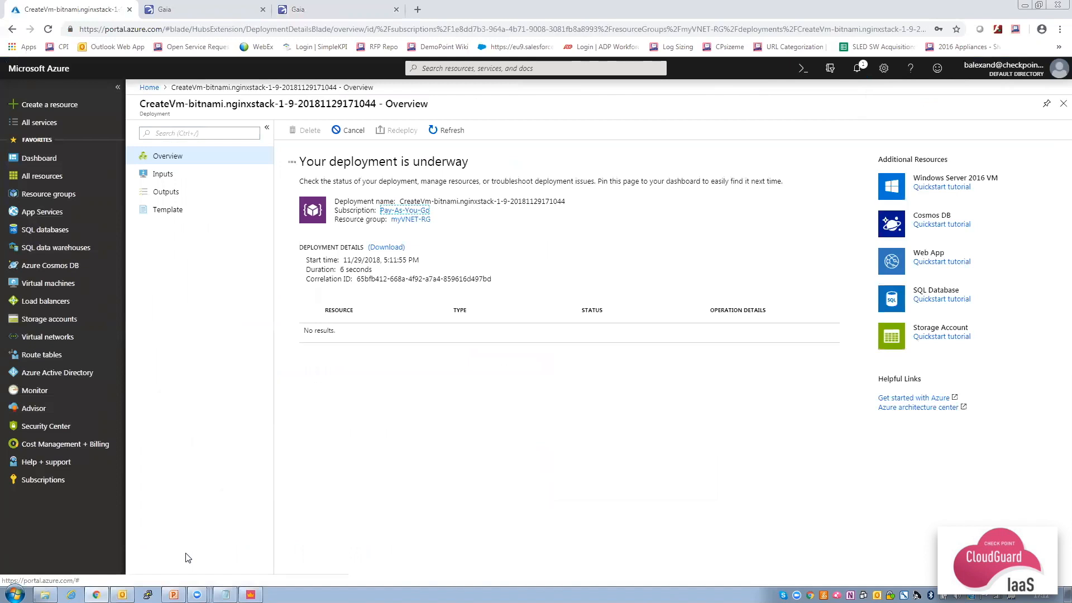
{"action": "left_click", "coordinate": [41, 356]}
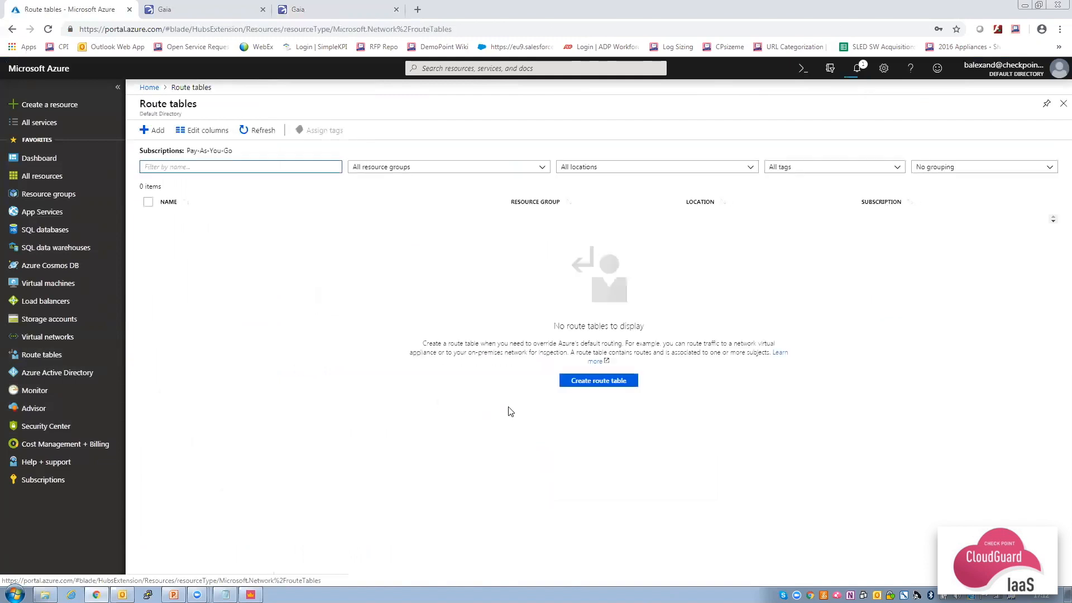
Submit a new route table named myVNETroutes in resource group myVNET-RG.
{"action": "left_click", "coordinate": [601, 385]}
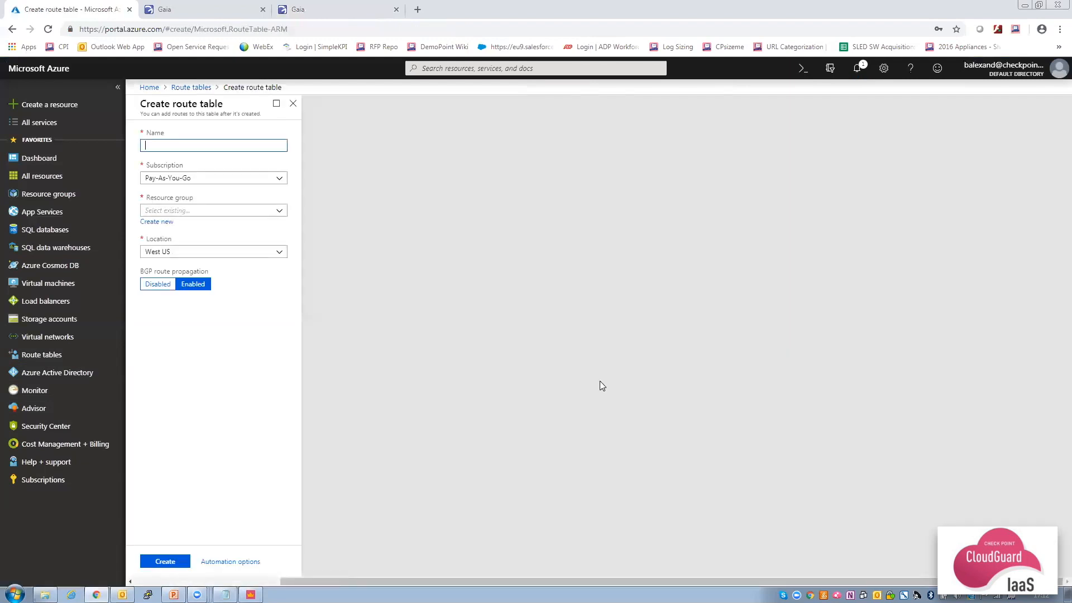
{"action": "type", "text": "myVNETroutes"}
{"action": "left_click", "coordinate": [219, 210]}
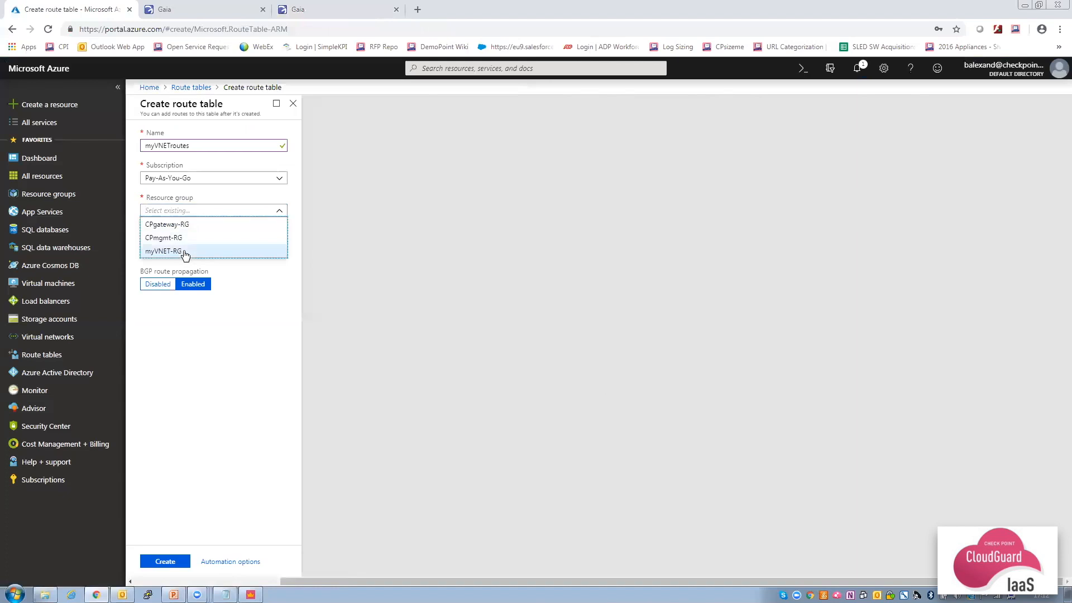
{"action": "left_click", "coordinate": [184, 250]}
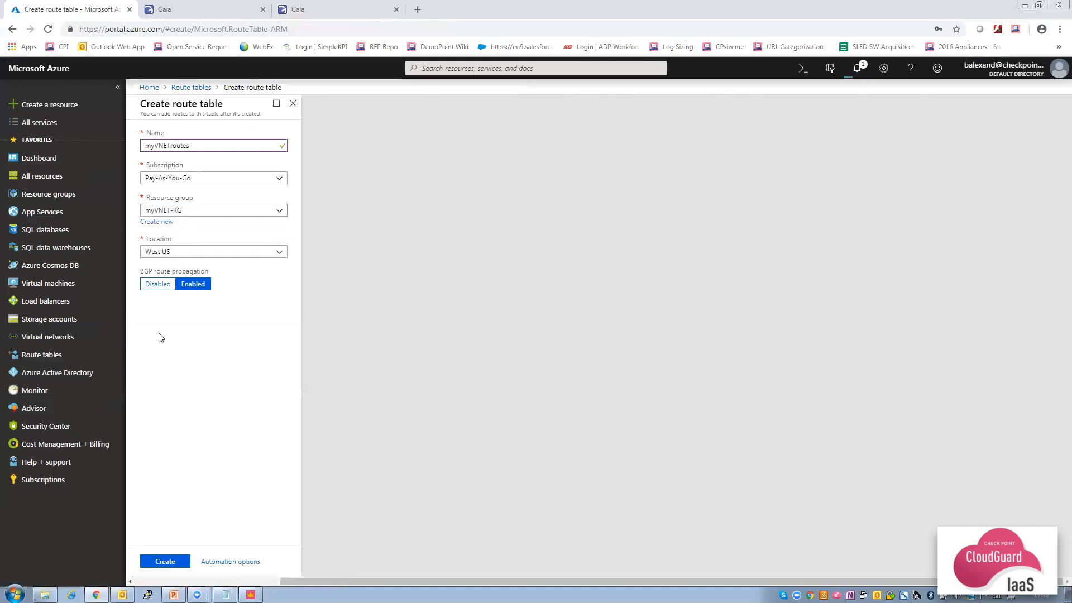
{"action": "left_click", "coordinate": [163, 561]}
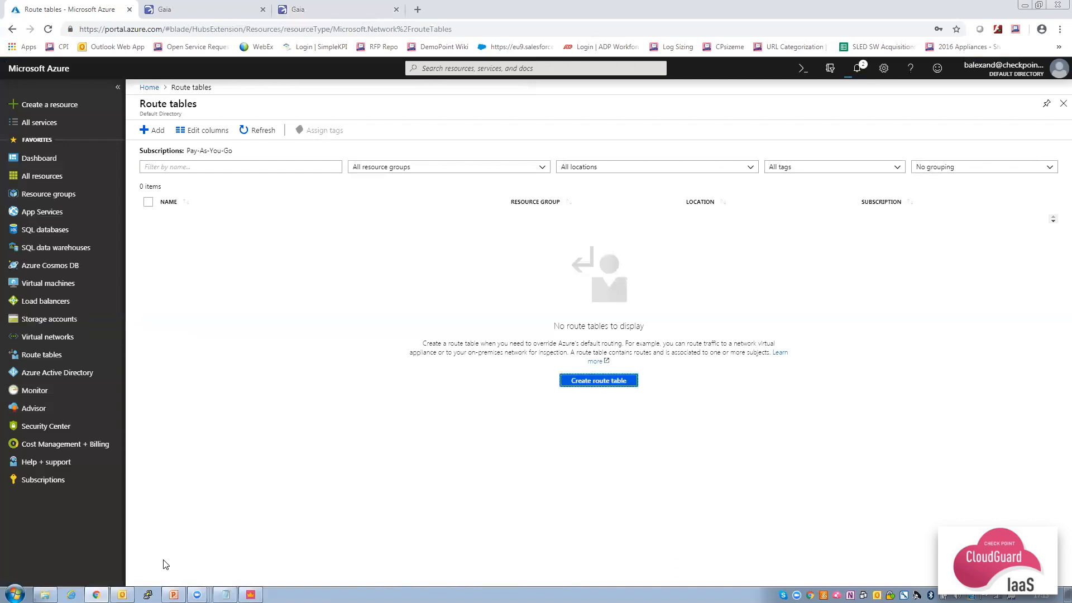
Check deployment notifications, refresh the Route tables list, and open myVNETroutes.
{"action": "left_click", "coordinate": [858, 73]}
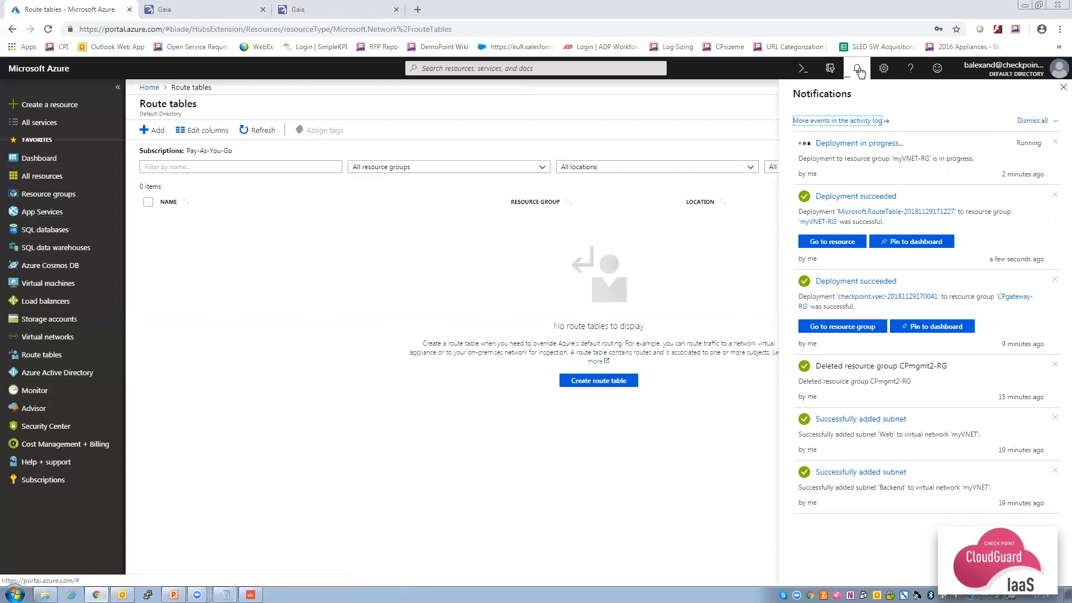
{"action": "left_click", "coordinate": [858, 69]}
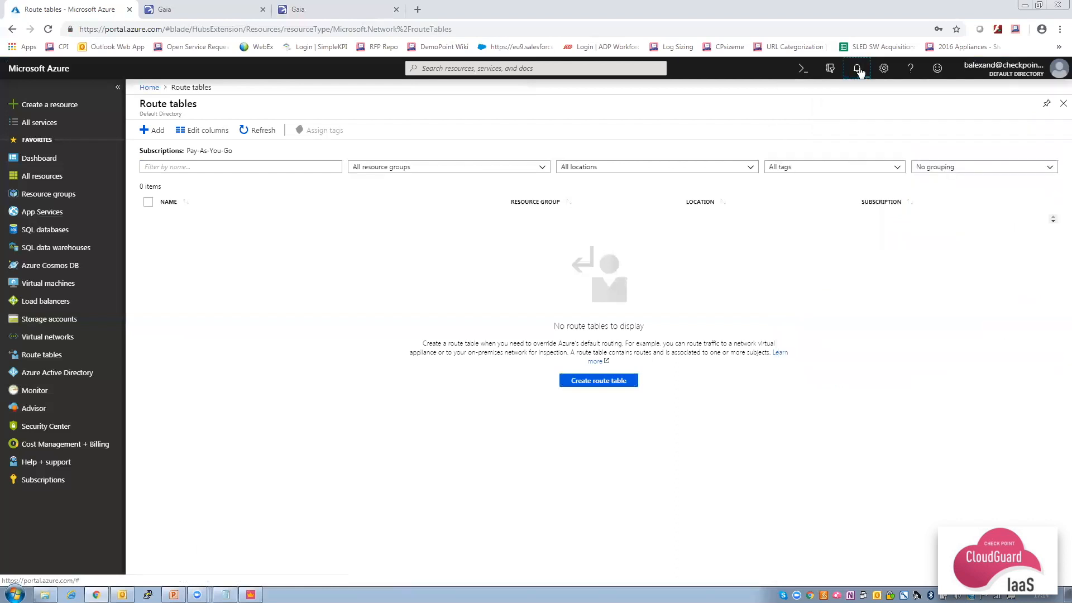
{"action": "left_click", "coordinate": [247, 132]}
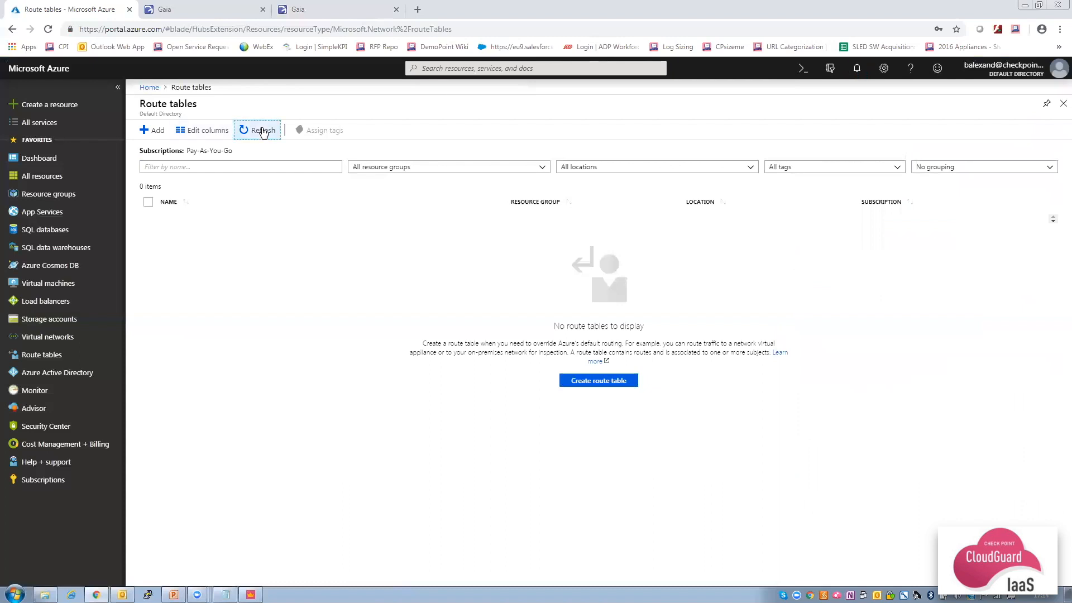
{"action": "left_click", "coordinate": [207, 225]}
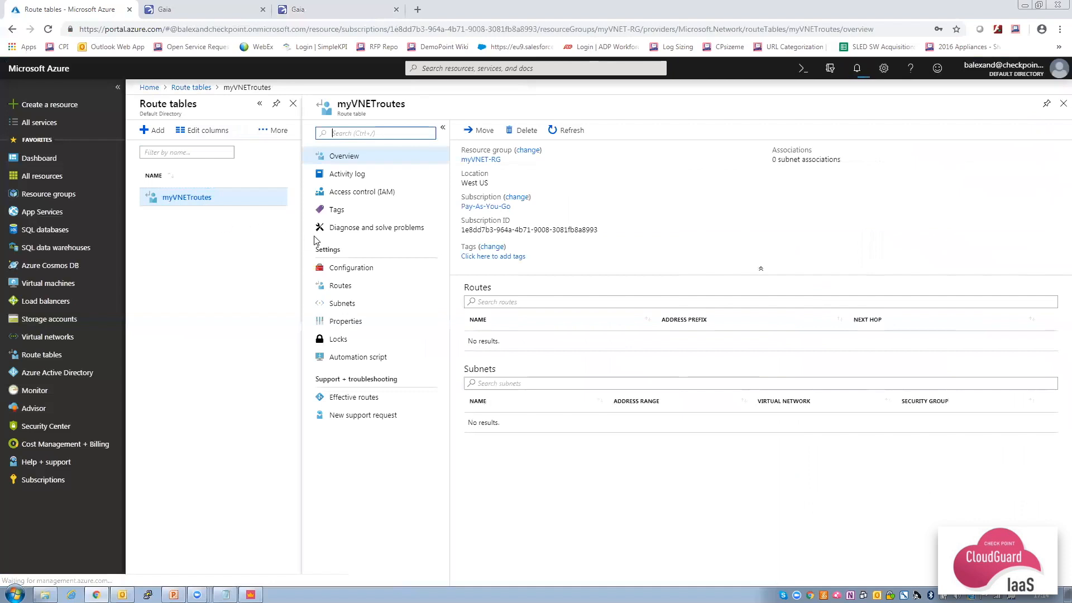
Add route Intra_VNET with prefix 10.0.0.0/16 and next hop Virtual appliance 10.0.1.4.
{"action": "left_click", "coordinate": [345, 290]}
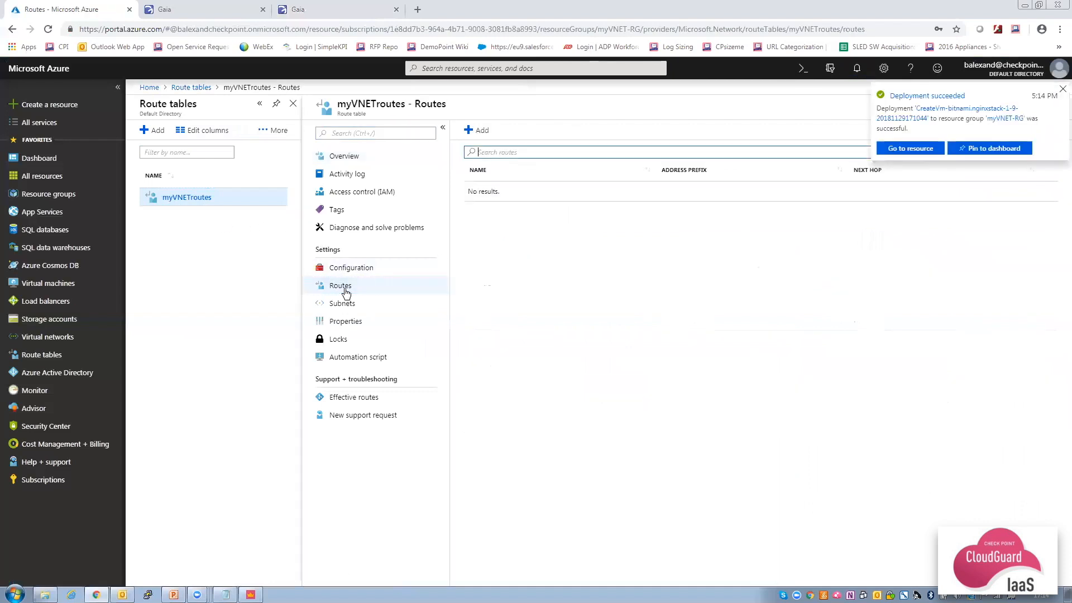
{"action": "left_click", "coordinate": [480, 132]}
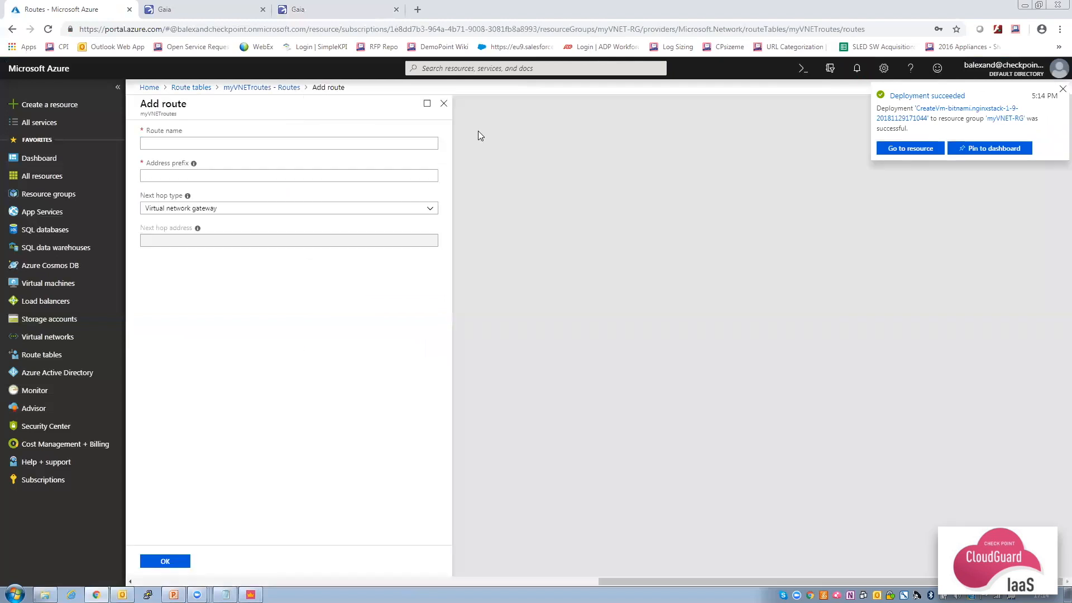
{"action": "type", "text": "Intra_VNET"}
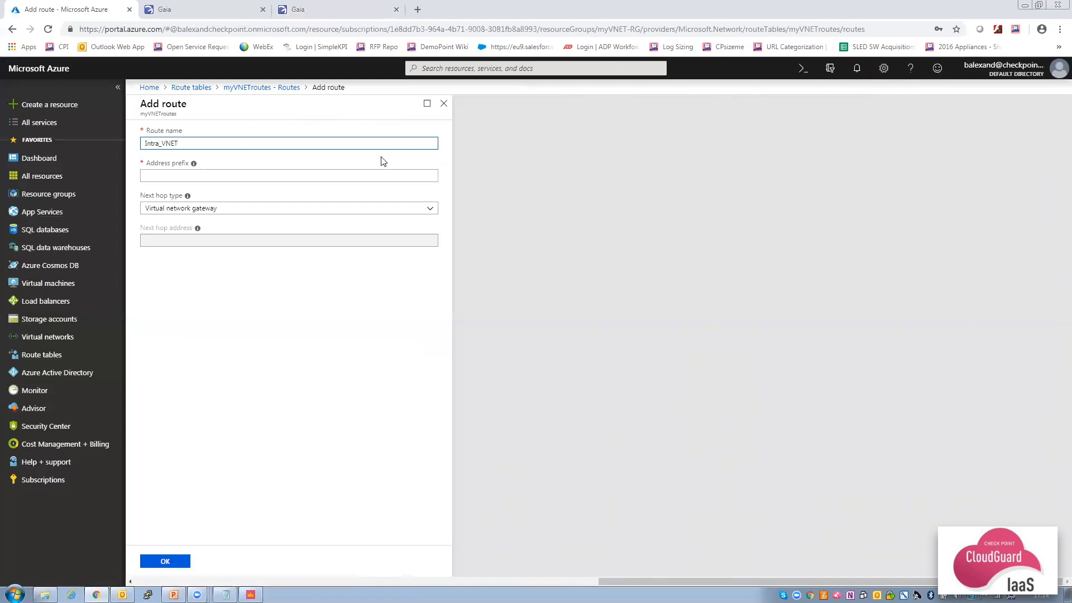
{"action": "left_click", "coordinate": [373, 175]}
{"action": "type", "text": "10.0.0.0/16"}
{"action": "left_click", "coordinate": [332, 209]}
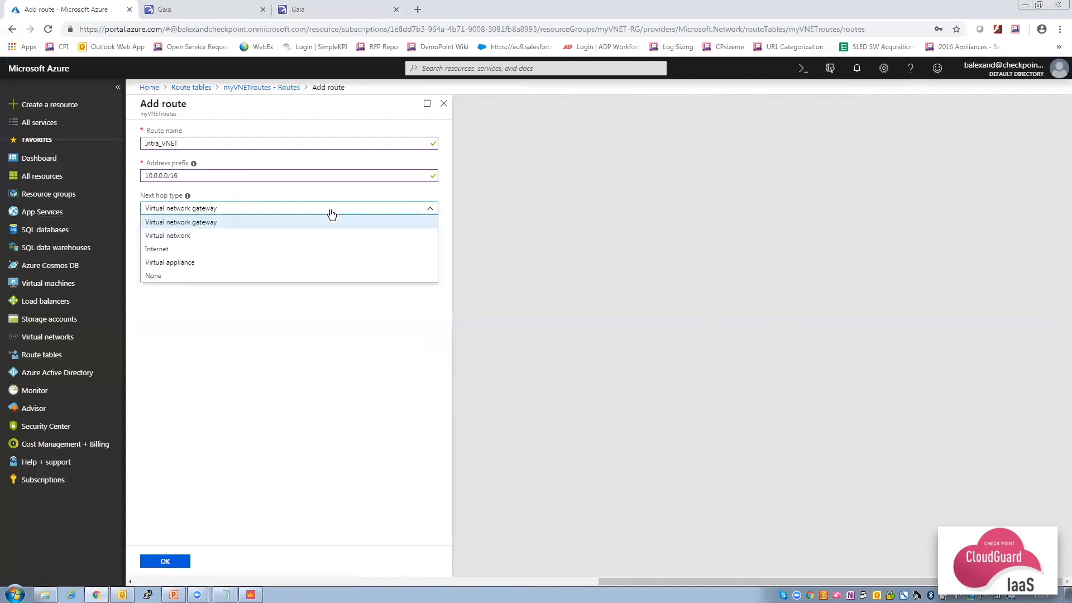
{"action": "left_click", "coordinate": [277, 262]}
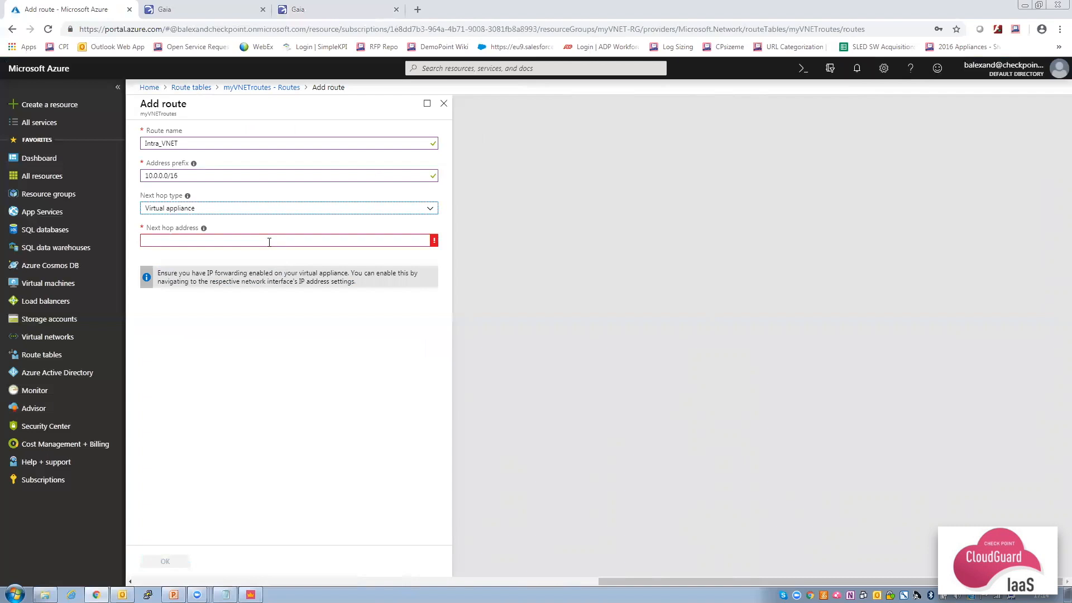
{"action": "left_click", "coordinate": [269, 242]}
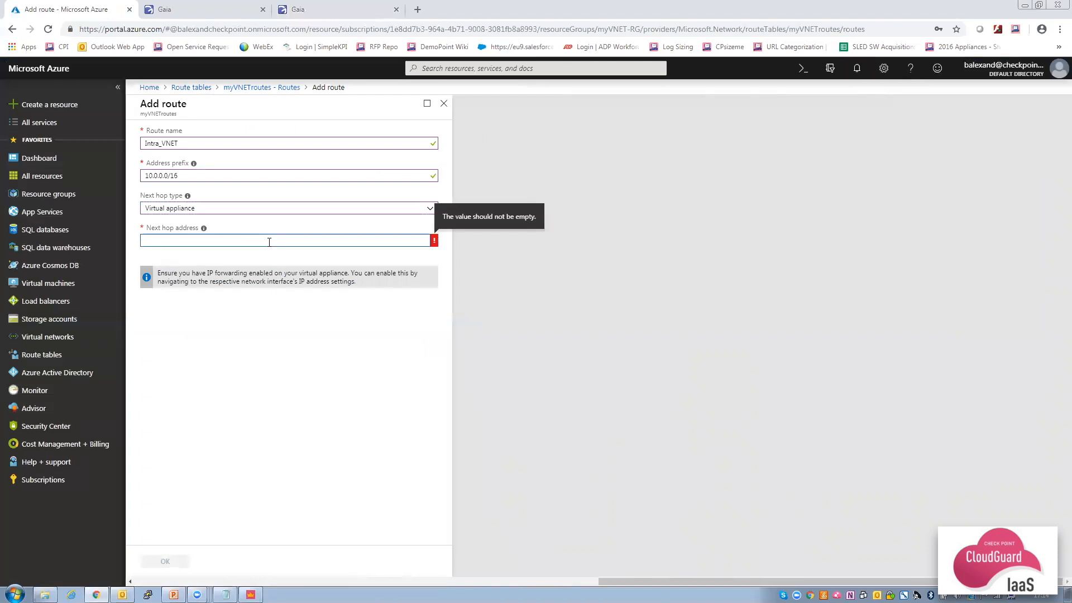
{"action": "type", "text": "10.0.1.4"}
{"action": "left_click", "coordinate": [275, 327]}
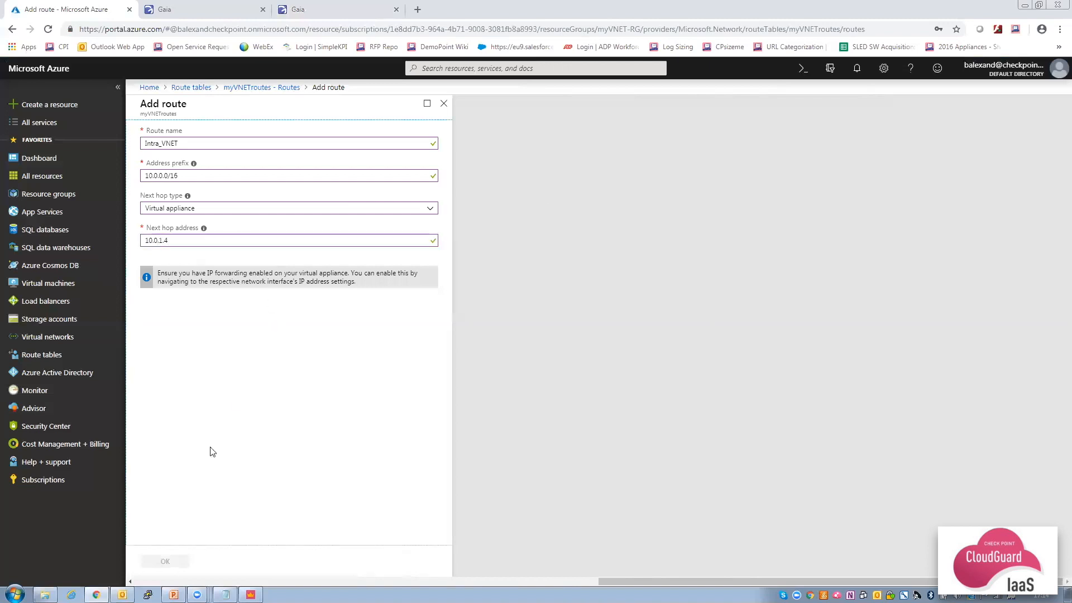
{"action": "left_click", "coordinate": [166, 560]}
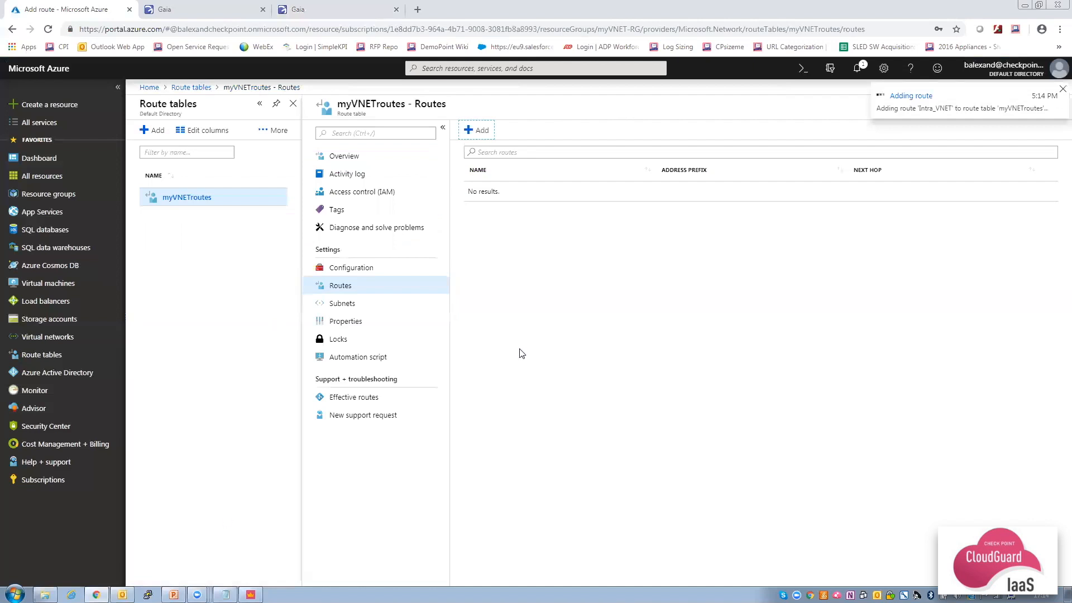
Add a DefaultGW route sending 0.0.0.0/0 to virtual appliance next hop 10.0.1.4.
{"action": "left_click", "coordinate": [478, 130]}
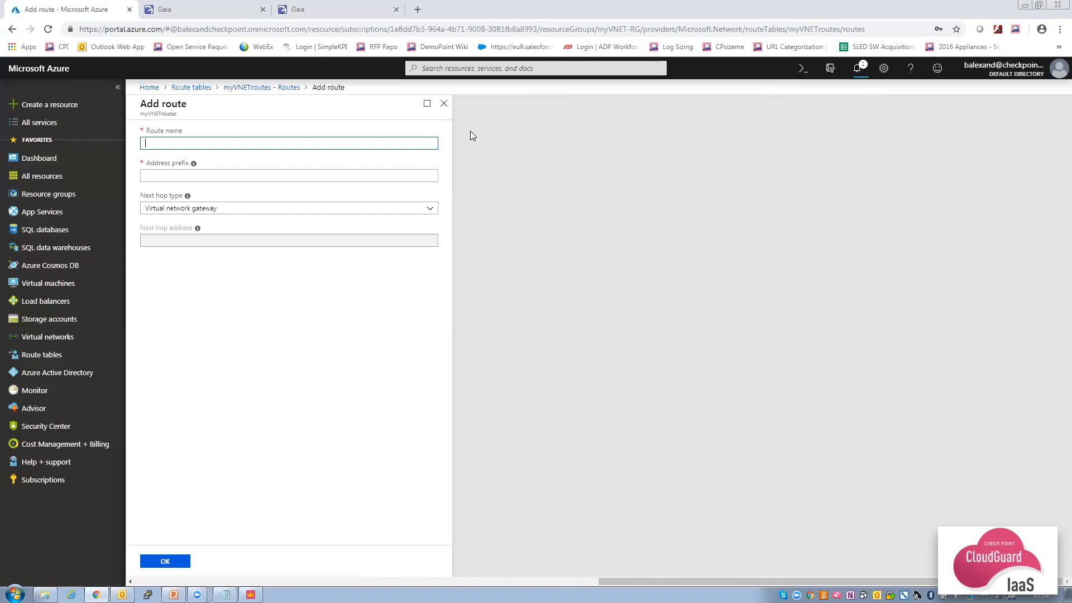
{"action": "type", "text": "DefaultGW"}
{"action": "left_click", "coordinate": [358, 177]}
{"action": "type", "text": "0.0.0.0/0"}
{"action": "left_click", "coordinate": [330, 212]}
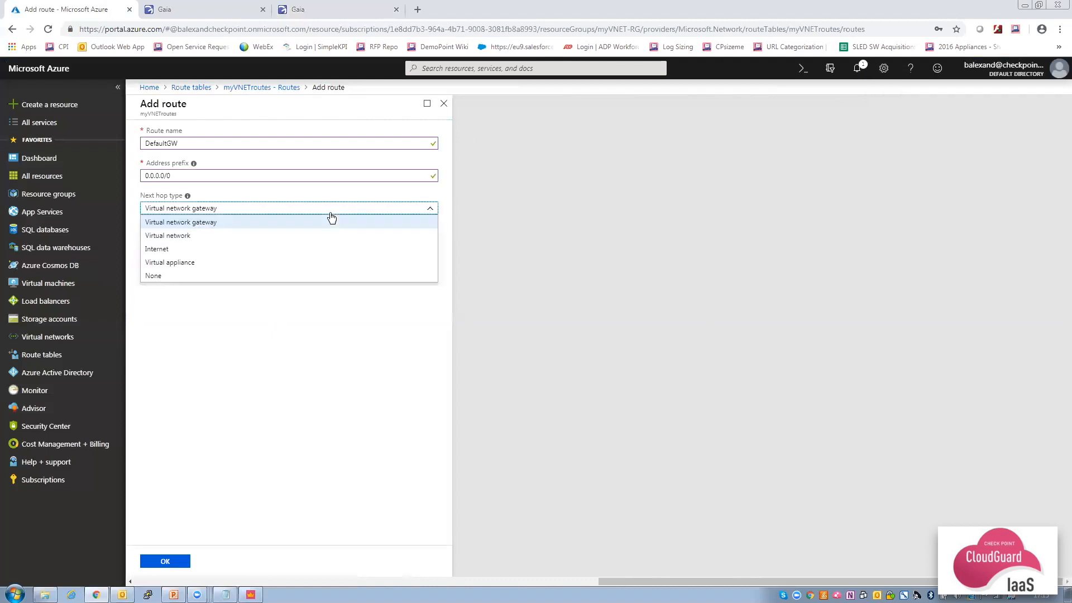
{"action": "left_click", "coordinate": [267, 262]}
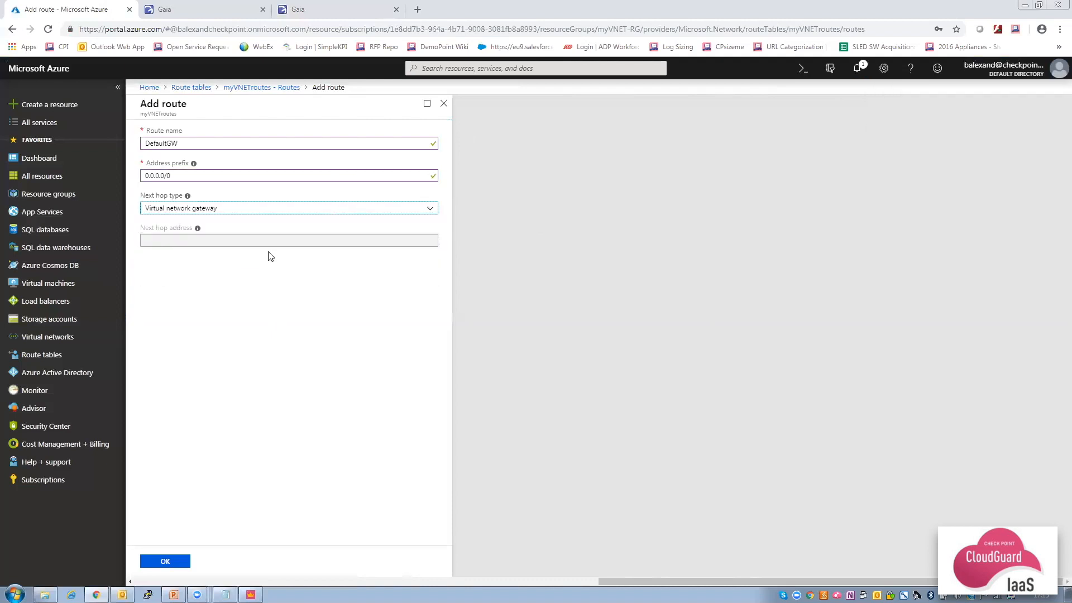
{"action": "left_click", "coordinate": [270, 241]}
{"action": "type", "text": "10.0.1.4"}
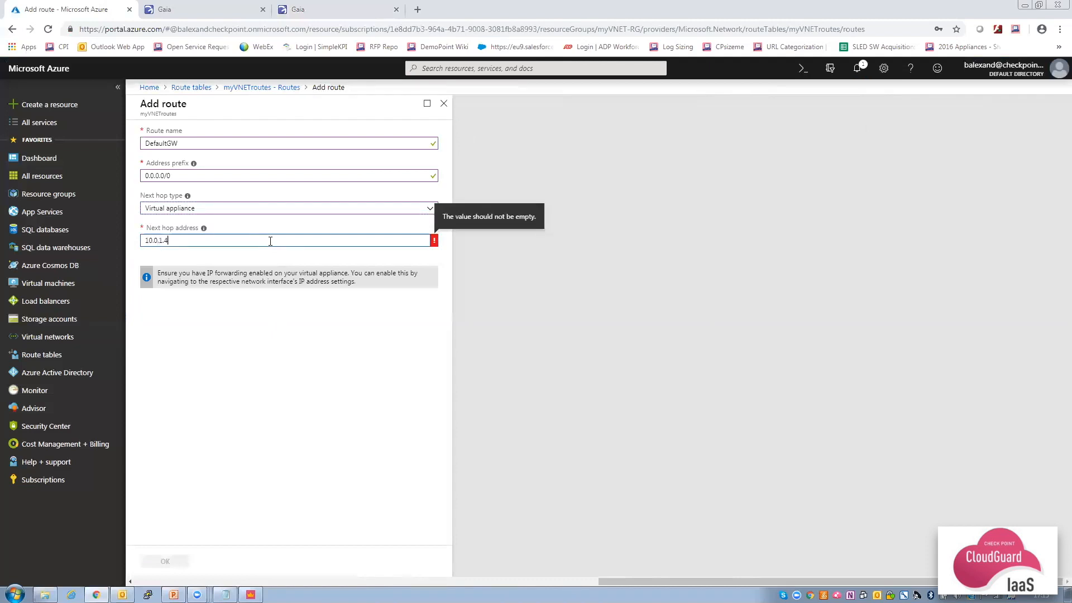
{"action": "left_click", "coordinate": [278, 342]}
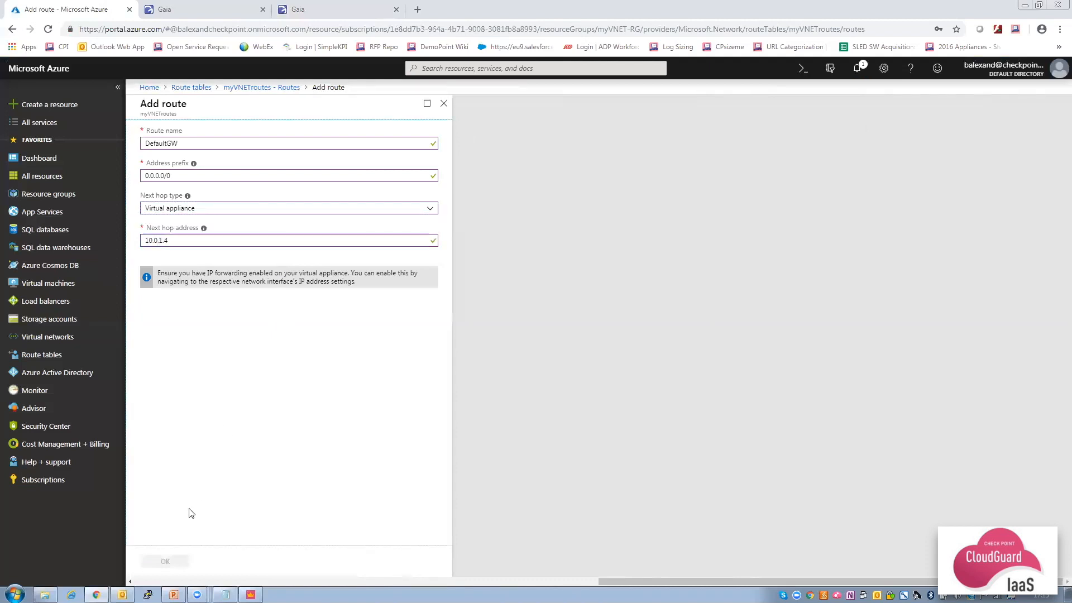
{"action": "left_click", "coordinate": [169, 564]}
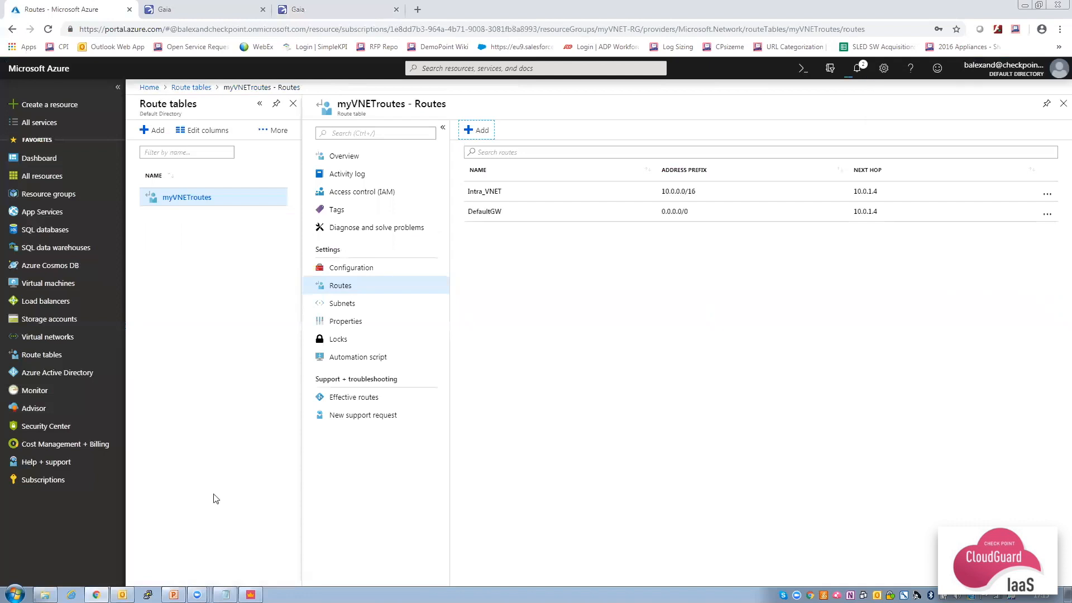
Associate myVNET's Web subnet with the myVNETroutes route table.
{"action": "left_click", "coordinate": [344, 305]}
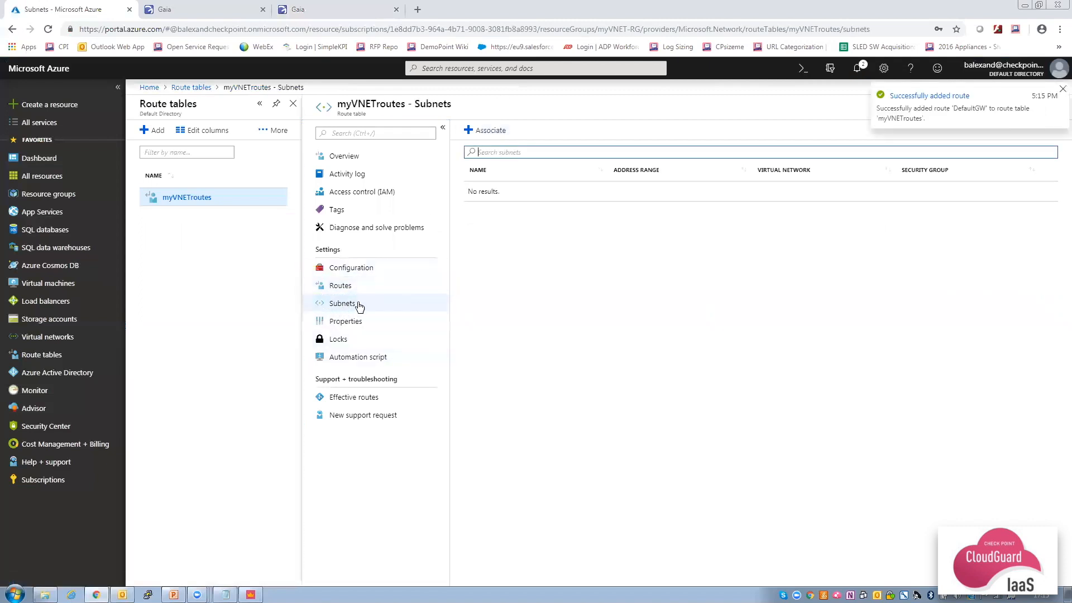
{"action": "left_click", "coordinate": [483, 130]}
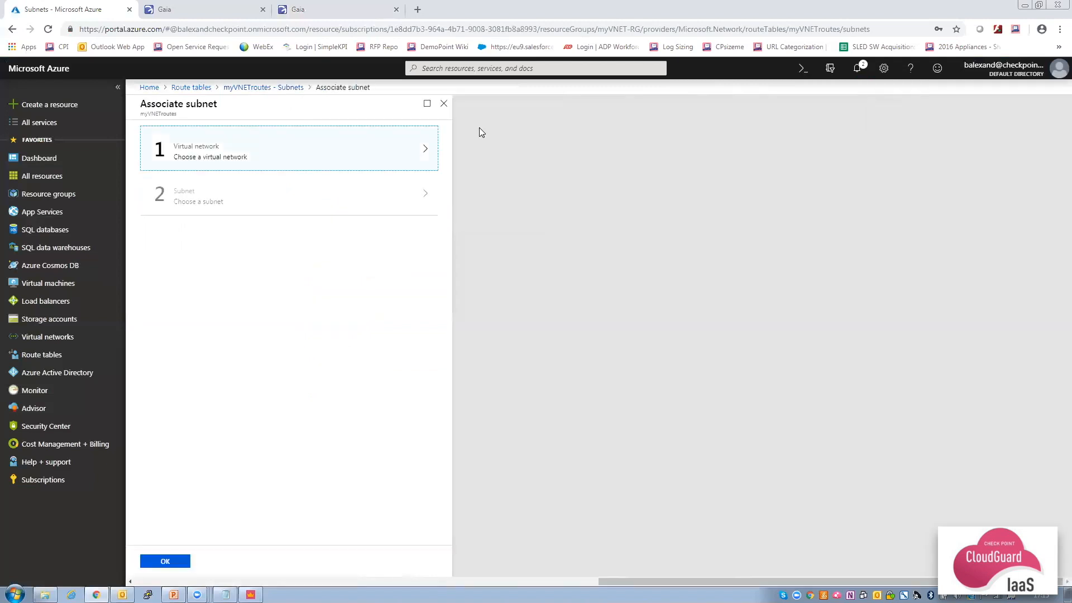
{"action": "left_click", "coordinate": [320, 159]}
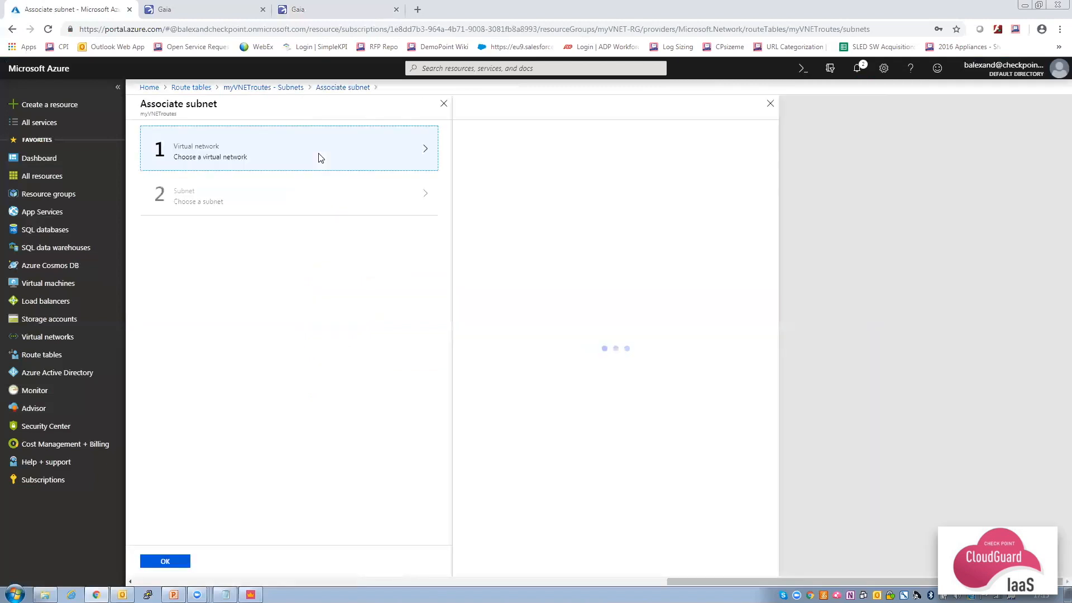
{"action": "left_click", "coordinate": [514, 144]}
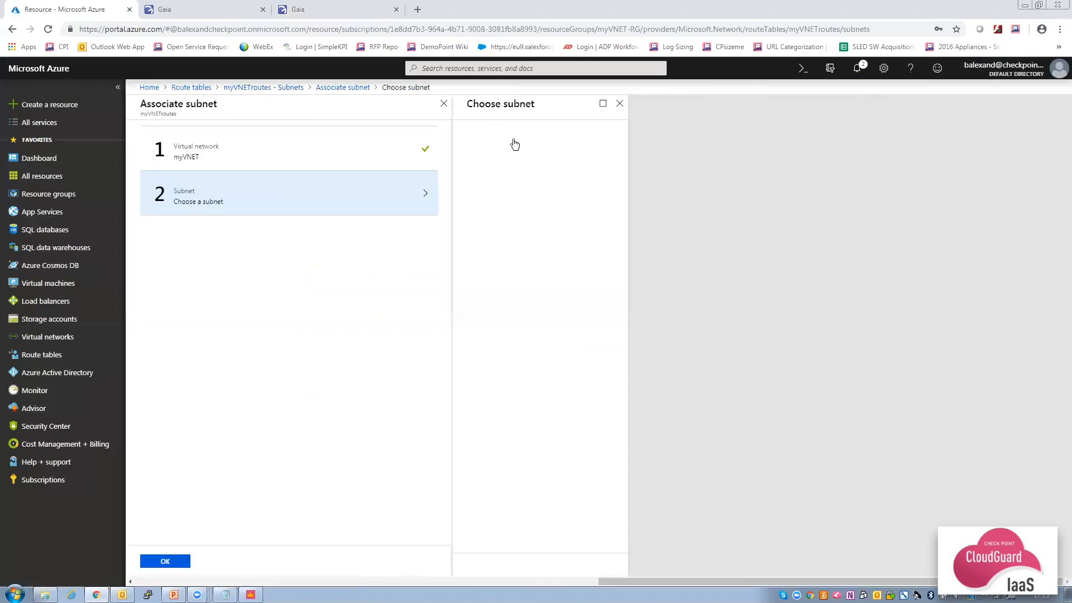
{"action": "left_click", "coordinate": [514, 202]}
{"action": "left_click", "coordinate": [165, 562]}
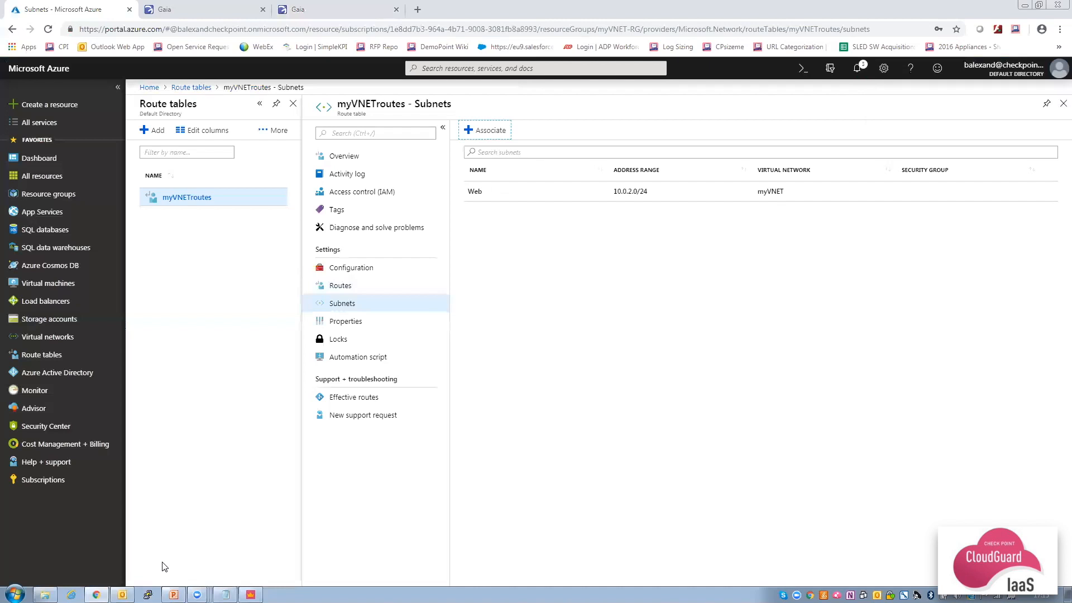
{"action": "left_click", "coordinate": [251, 594]}
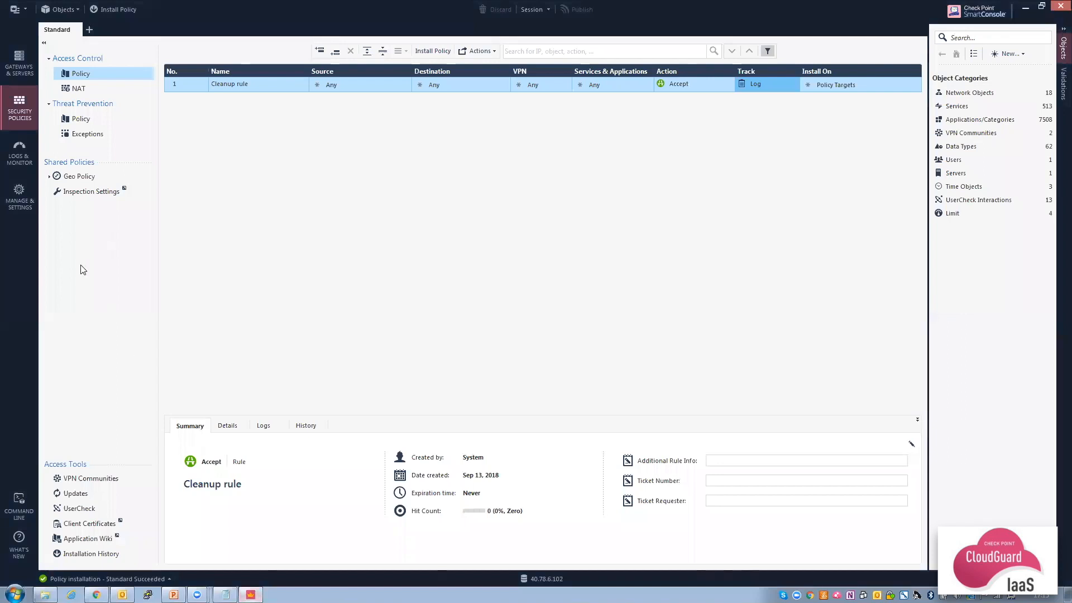
Open the eth1 interface settings of the cpgateway gateway.
{"action": "left_click", "coordinate": [23, 71]}
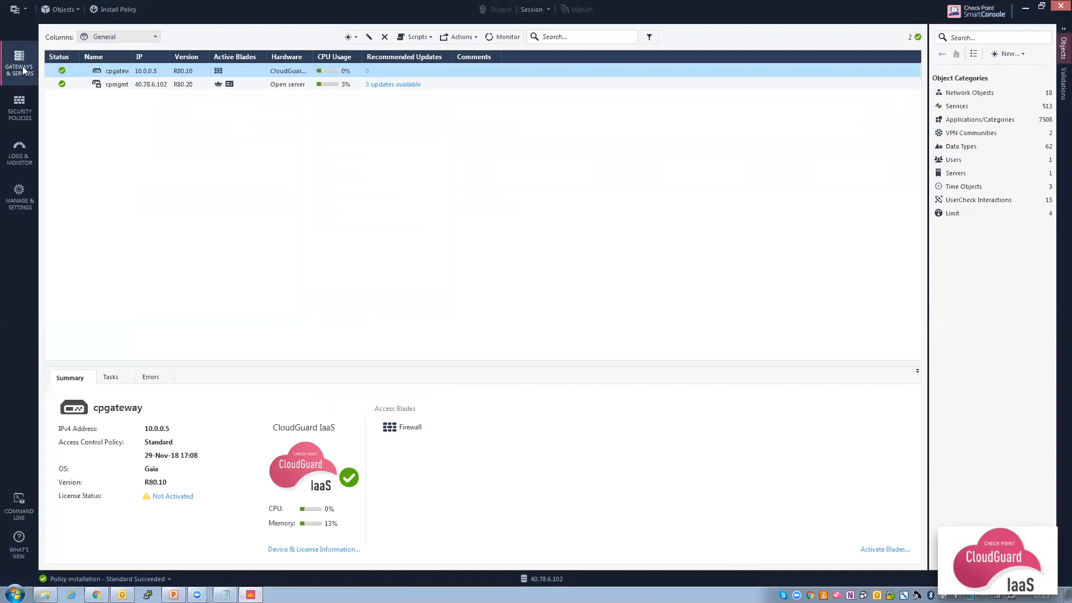
{"action": "double_click", "coordinate": [125, 71]}
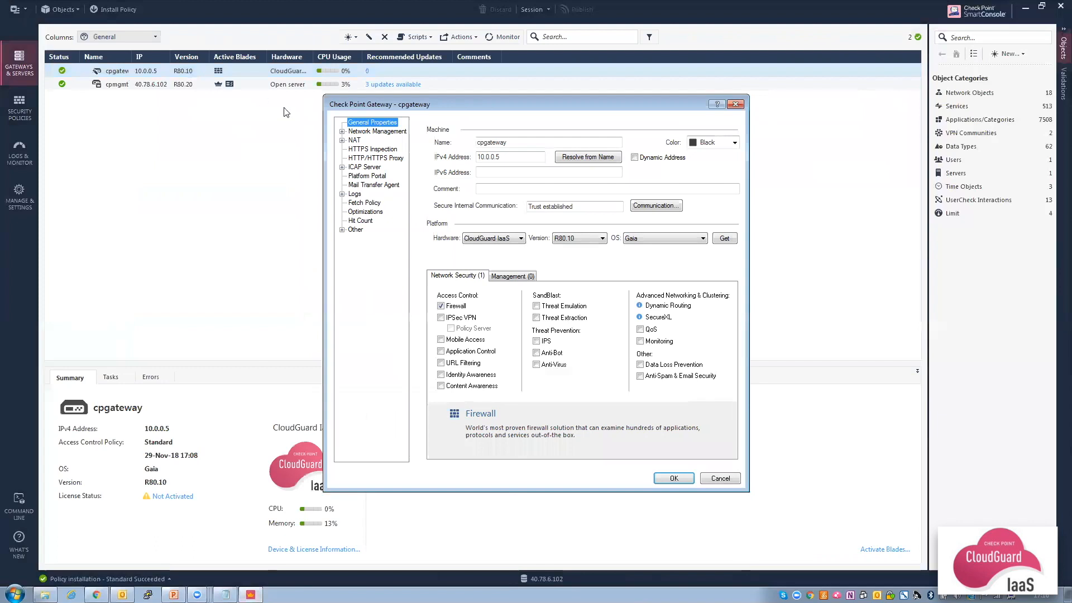
{"action": "left_click", "coordinate": [364, 132]}
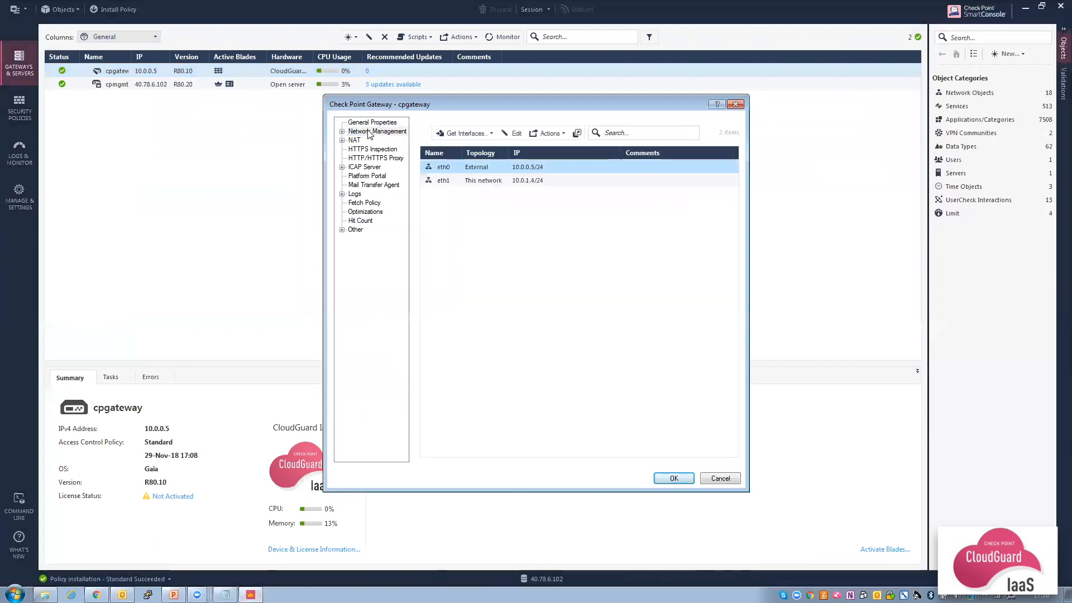
{"action": "double_click", "coordinate": [500, 185]}
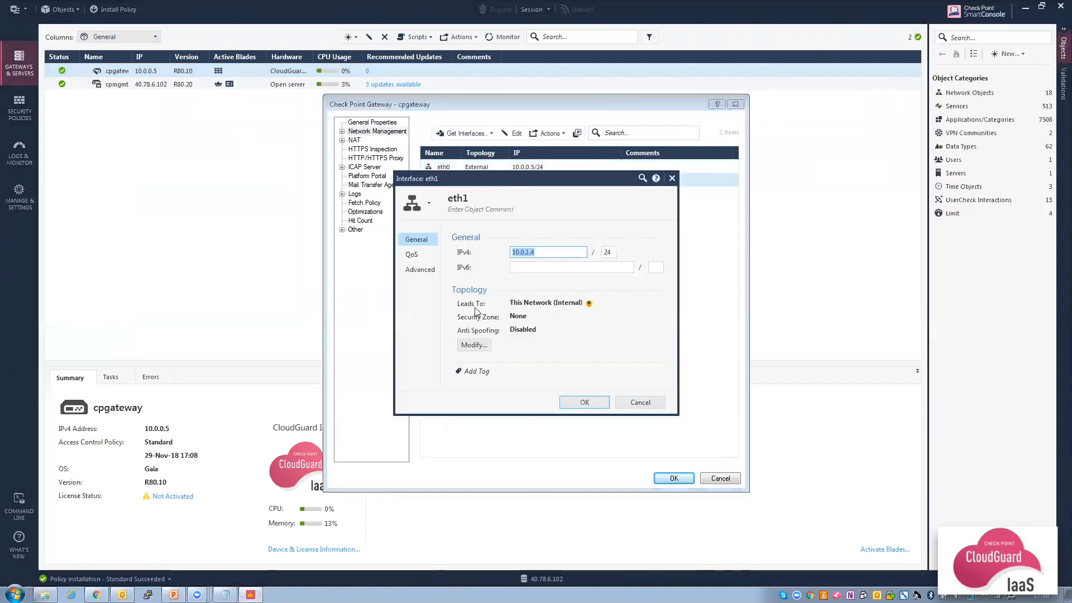
Override eth1 topology to an internal network with specific addresses, starting a new address object.
{"action": "left_click", "coordinate": [474, 346]}
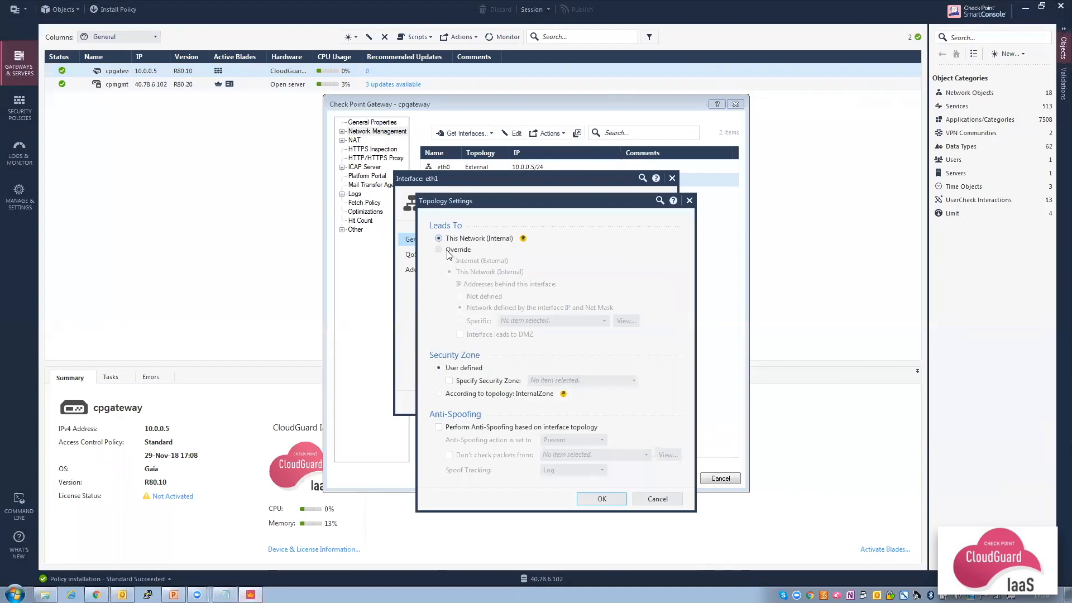
{"action": "left_click", "coordinate": [439, 251]}
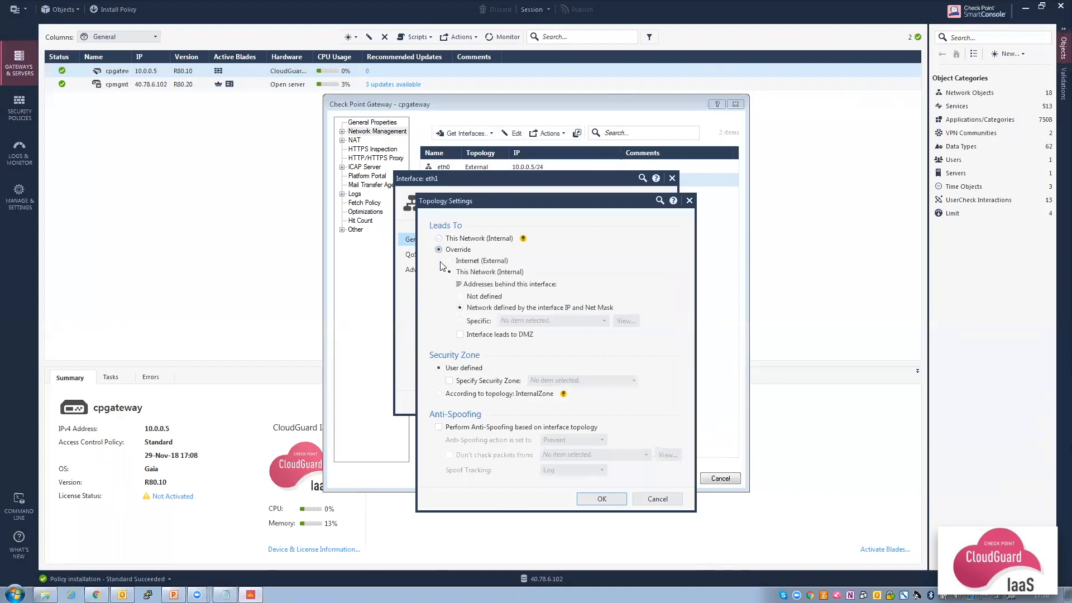
{"action": "left_click", "coordinate": [460, 322]}
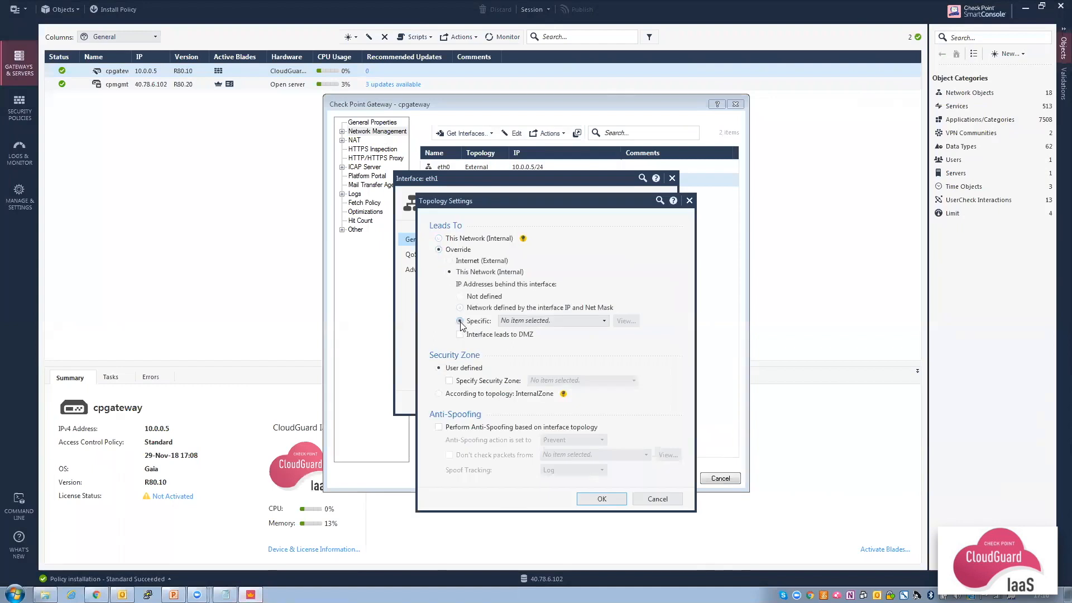
{"action": "left_click", "coordinate": [603, 321]}
{"action": "left_click", "coordinate": [591, 335]}
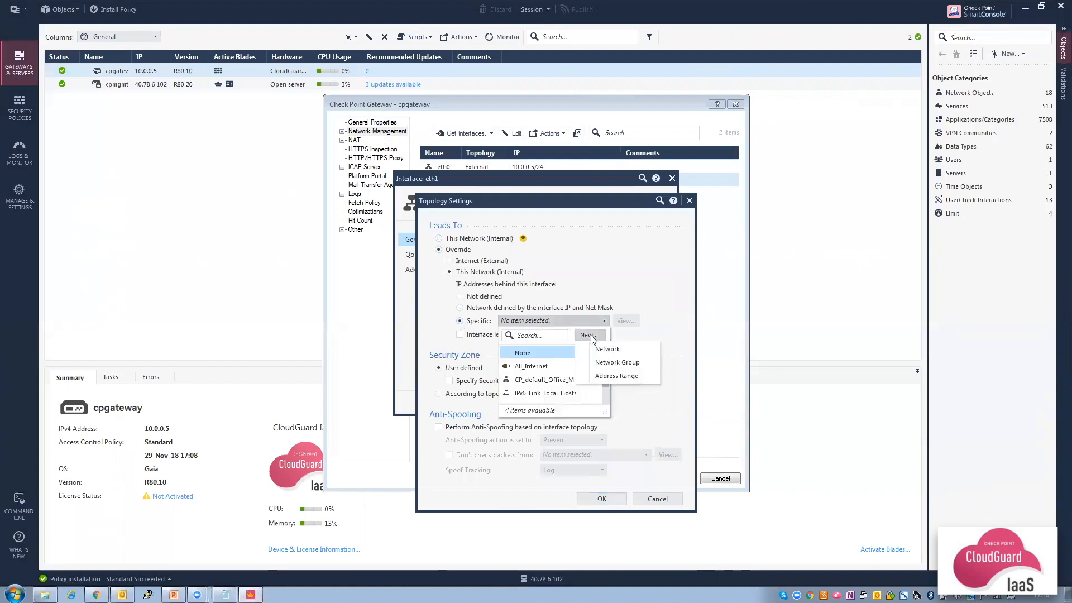
Create address range Internal_Subnets (10.0.1.1 to 10.0.2.255) for eth1 and confirm the interface settings.
{"action": "left_click", "coordinate": [614, 376]}
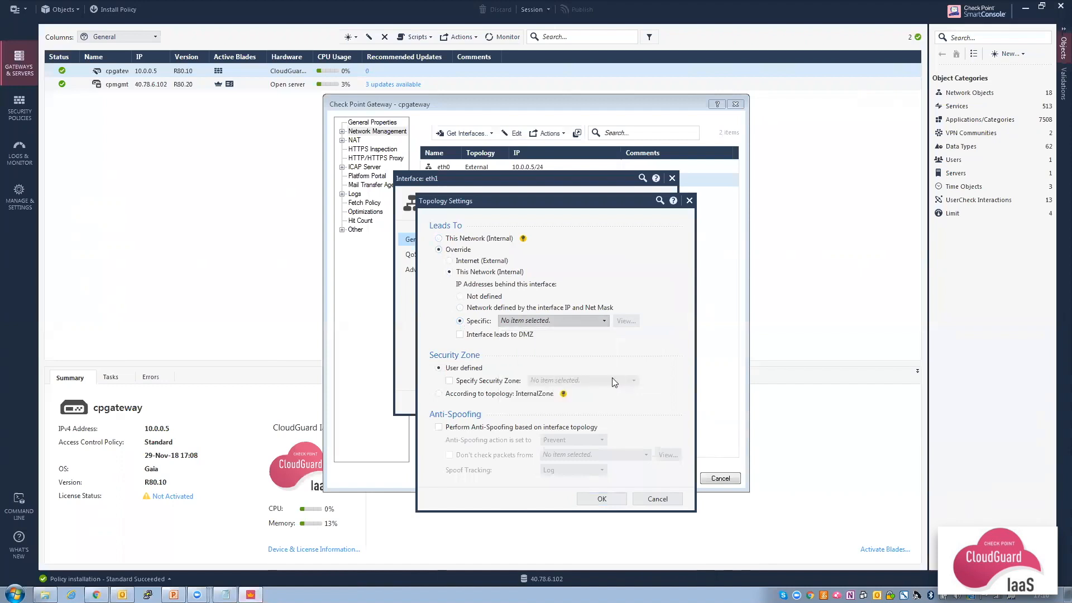
{"action": "type", "text": "Internal_Subnets"}
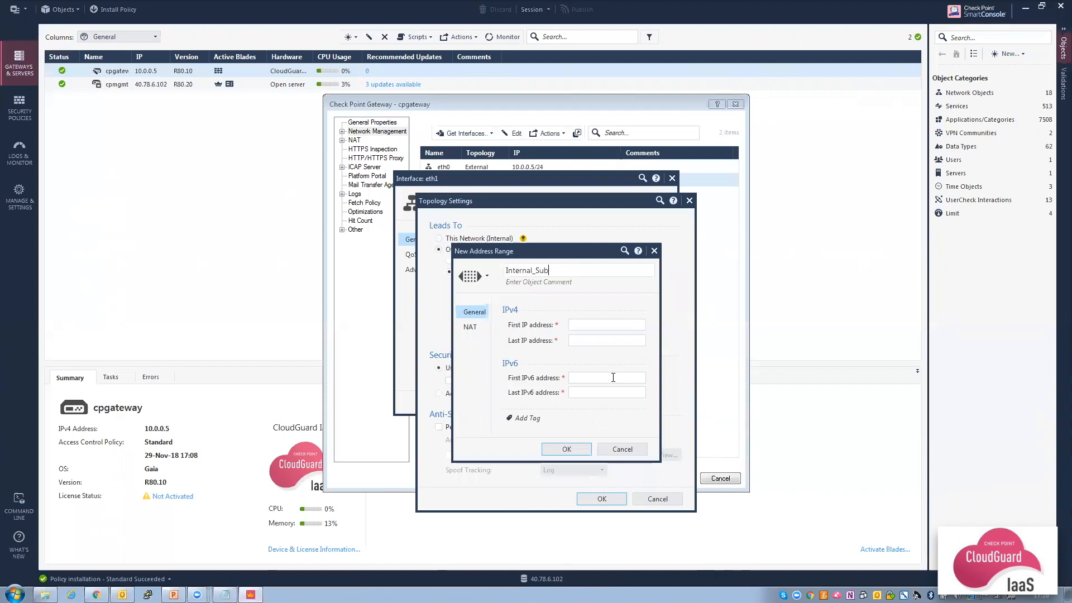
{"action": "left_click", "coordinate": [596, 326]}
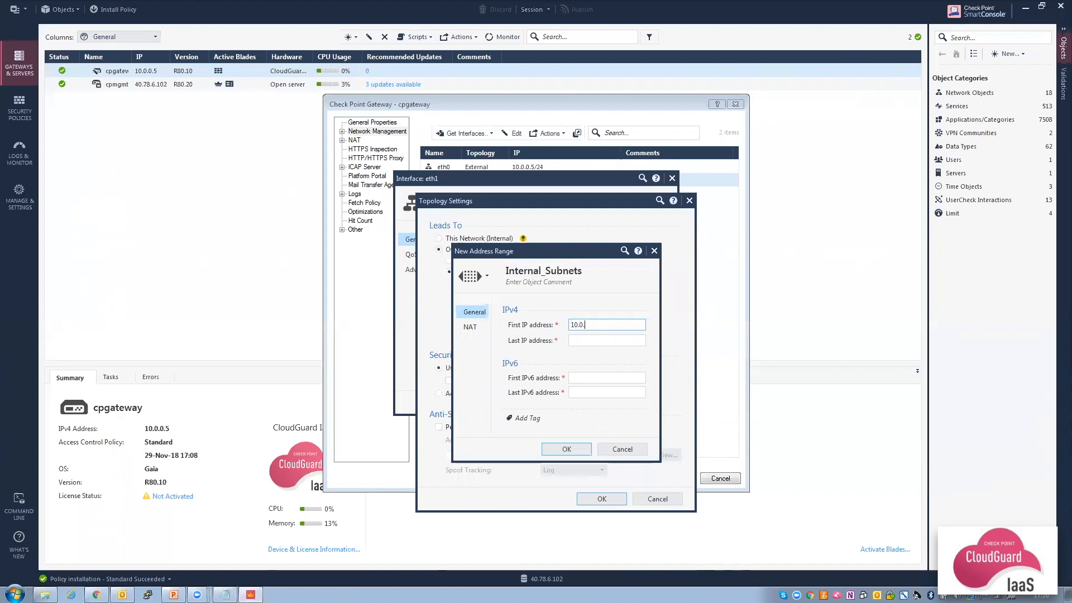
{"action": "type", "text": "10.0.1.1"}
{"action": "left_click", "coordinate": [589, 338]}
{"action": "type", "text": "10.0.2.255"}
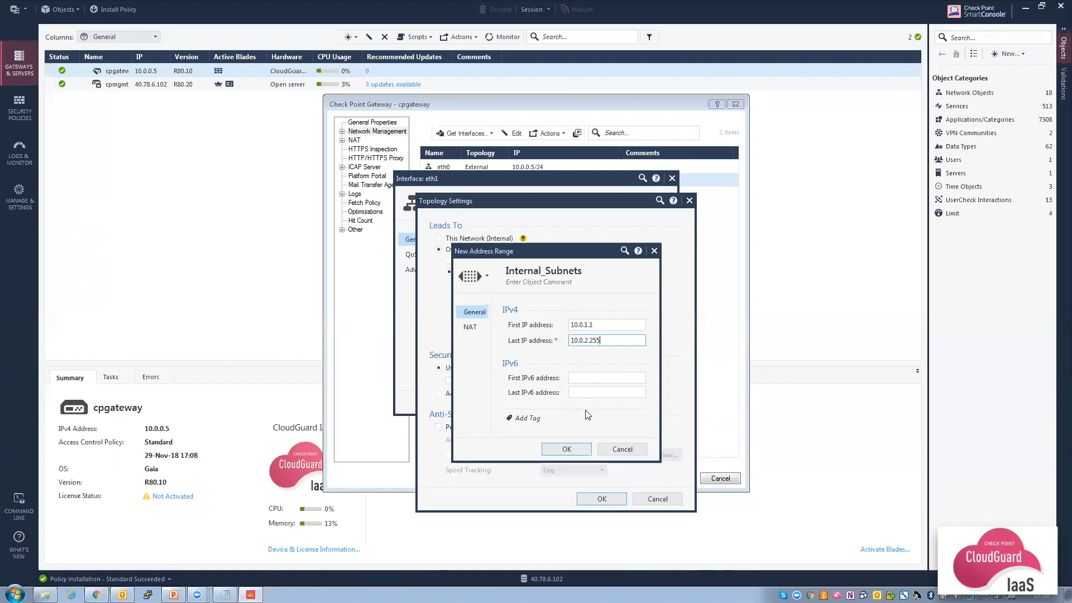
{"action": "left_click", "coordinate": [566, 448]}
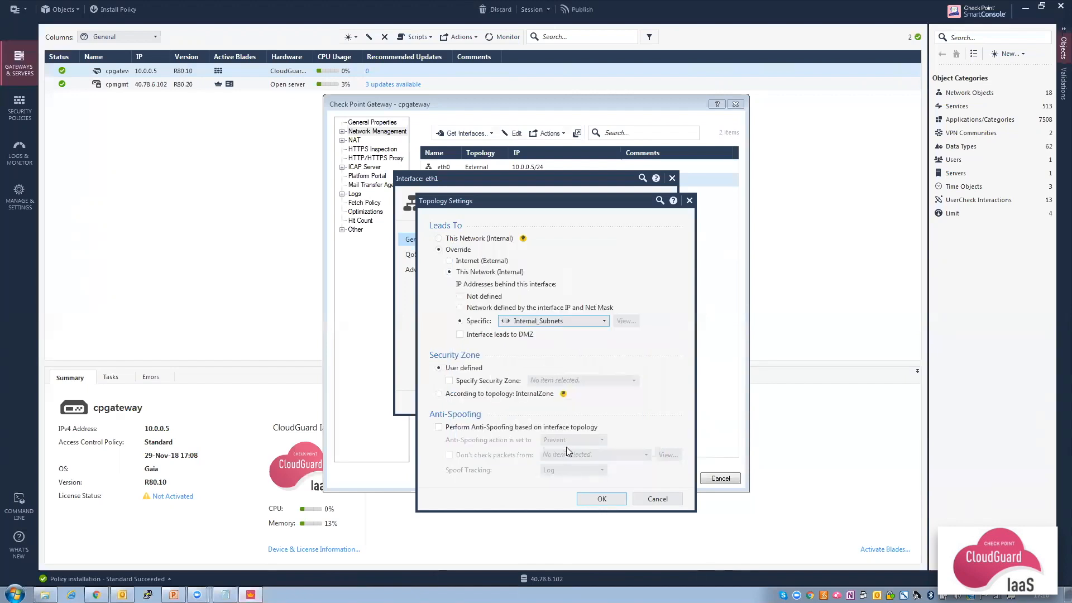
{"action": "left_click", "coordinate": [599, 501]}
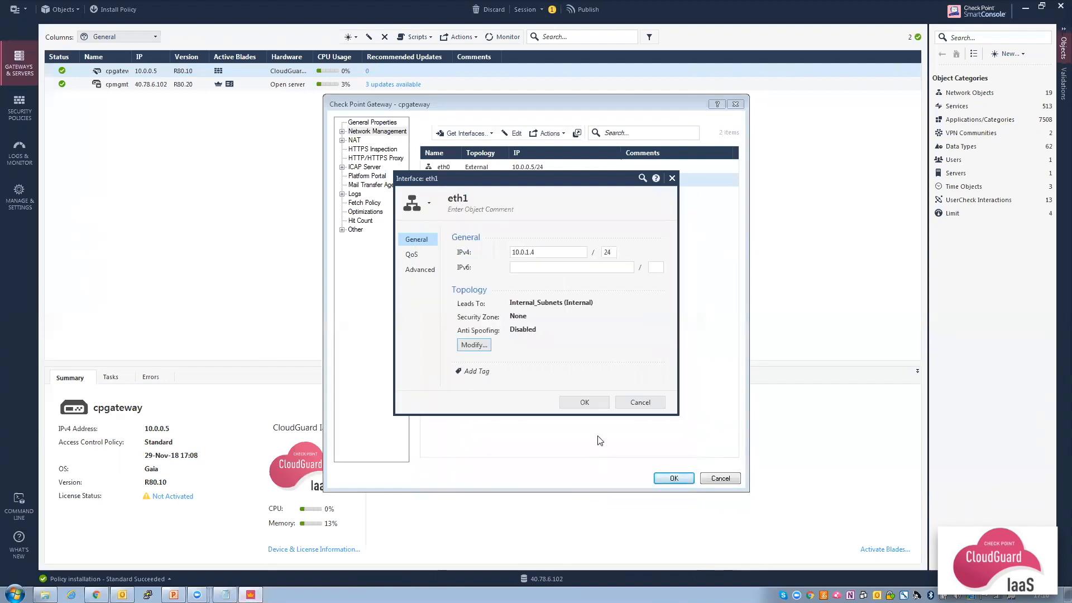
{"action": "left_click", "coordinate": [583, 402]}
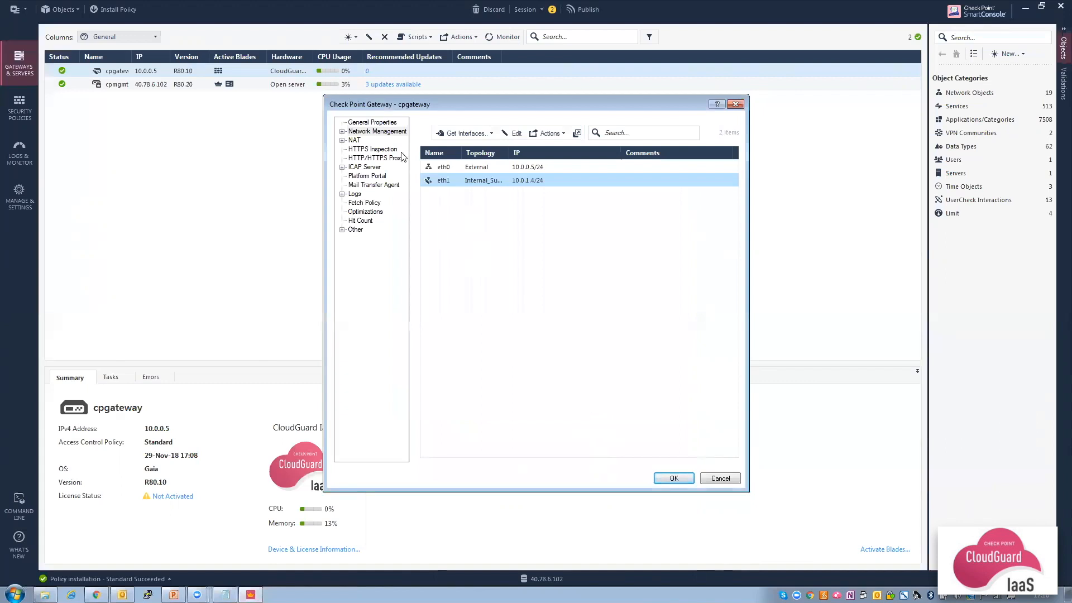
Turn on the IPS, Anti-Bot and Anti-Virus blades for cpgateway and accept the portal URL.
{"action": "left_click", "coordinate": [375, 123]}
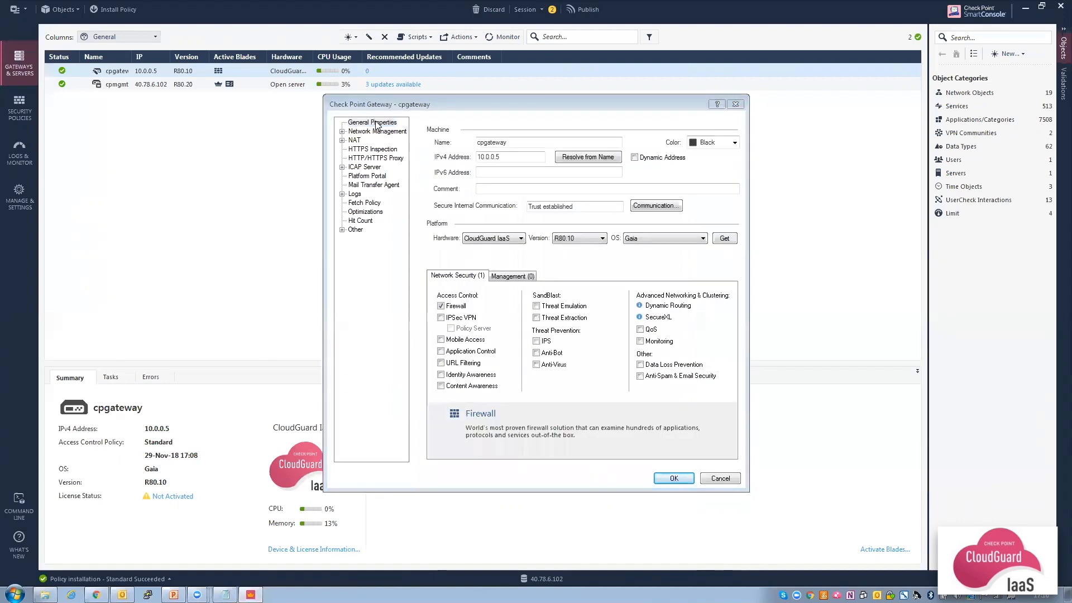
{"action": "left_click", "coordinate": [536, 341]}
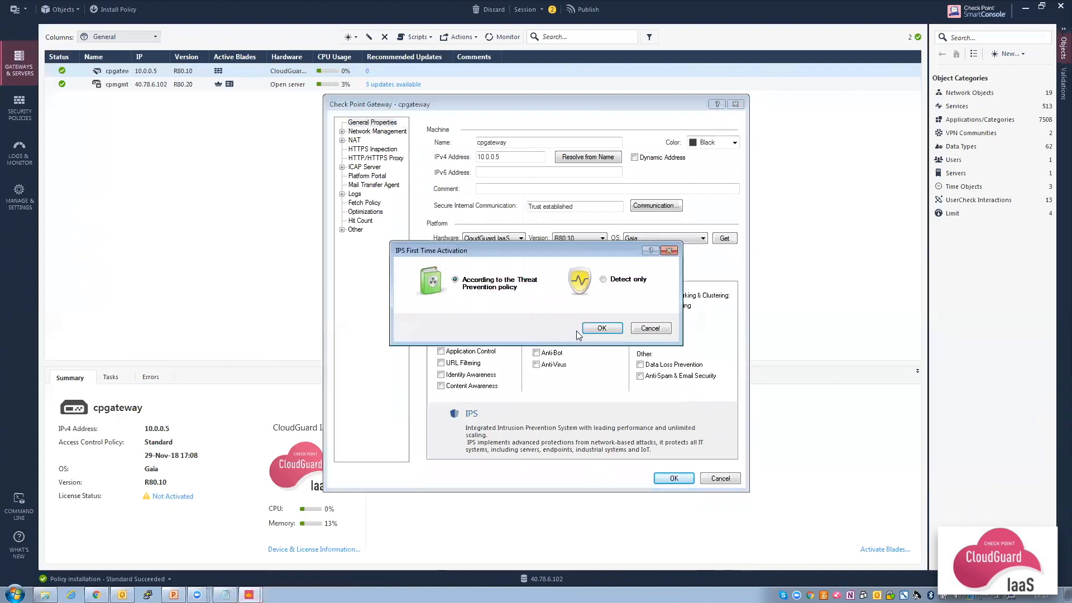
{"action": "left_click", "coordinate": [604, 328]}
{"action": "left_click", "coordinate": [536, 353]}
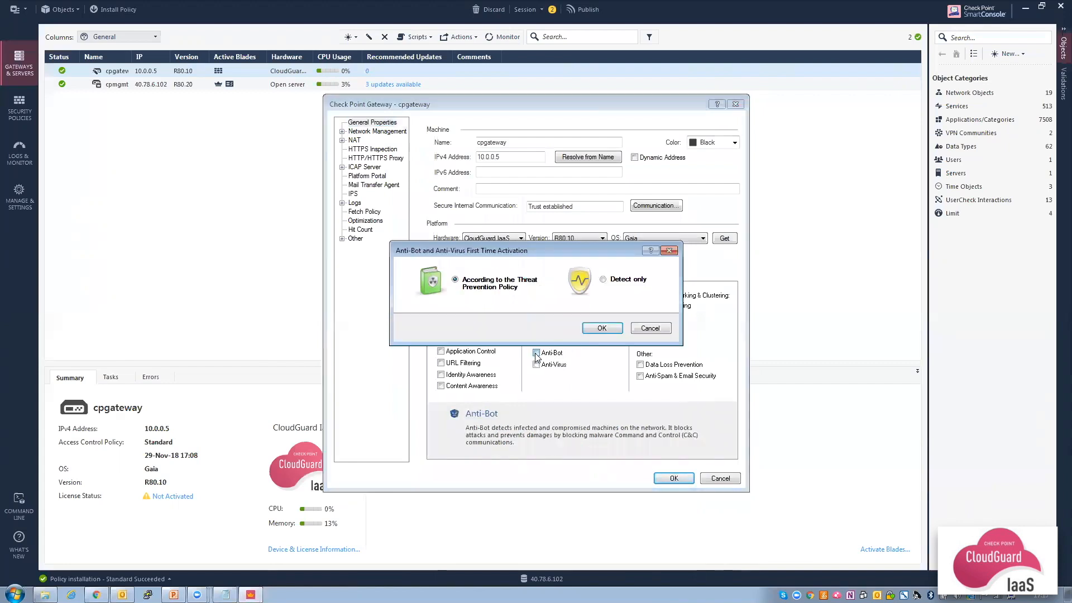
{"action": "left_click", "coordinate": [602, 329]}
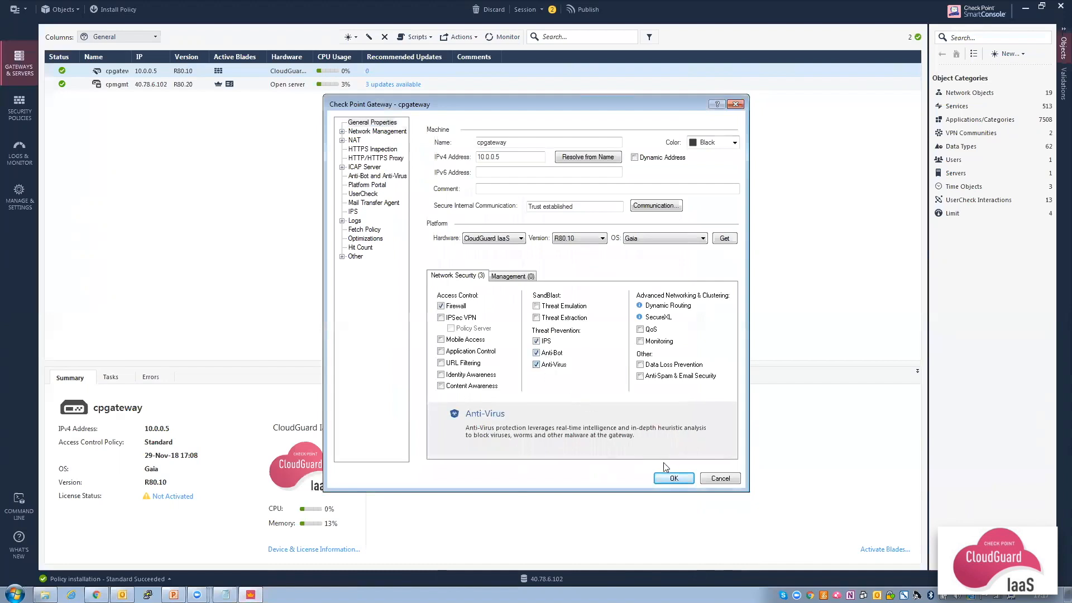
{"action": "left_click", "coordinate": [674, 479]}
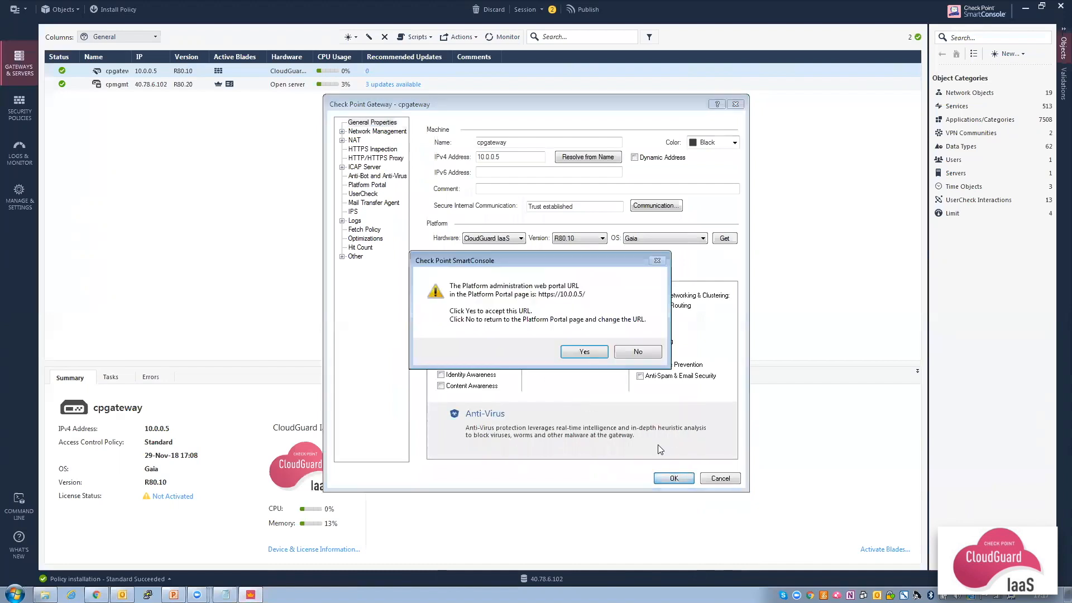
{"action": "left_click", "coordinate": [583, 352]}
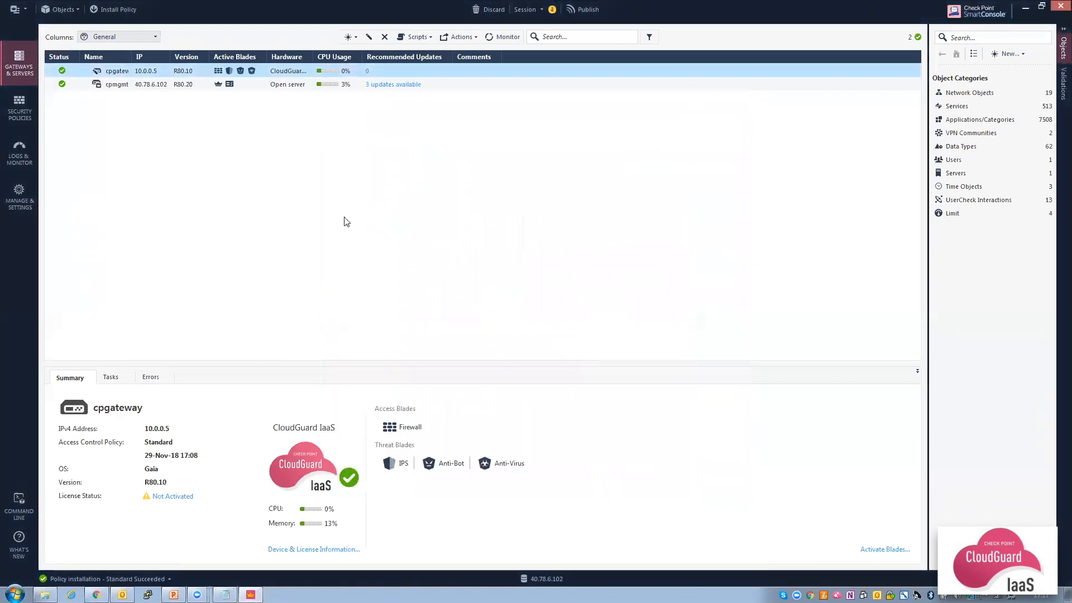
Insert a rule named 'Traffic to web server' above the Cleanup rule.
{"action": "left_click", "coordinate": [18, 116]}
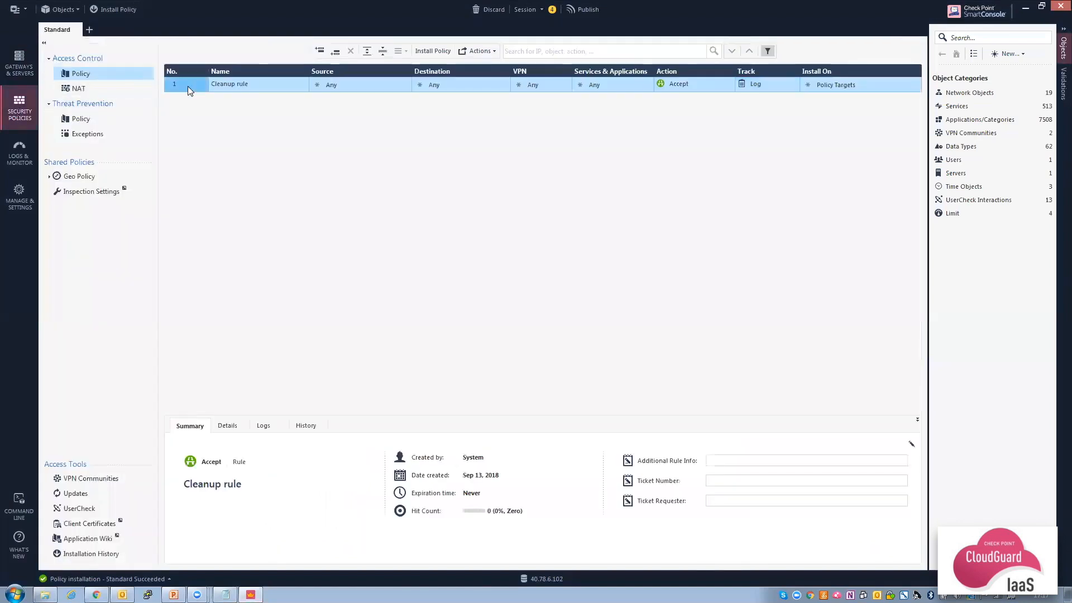
{"action": "right_click", "coordinate": [187, 86]}
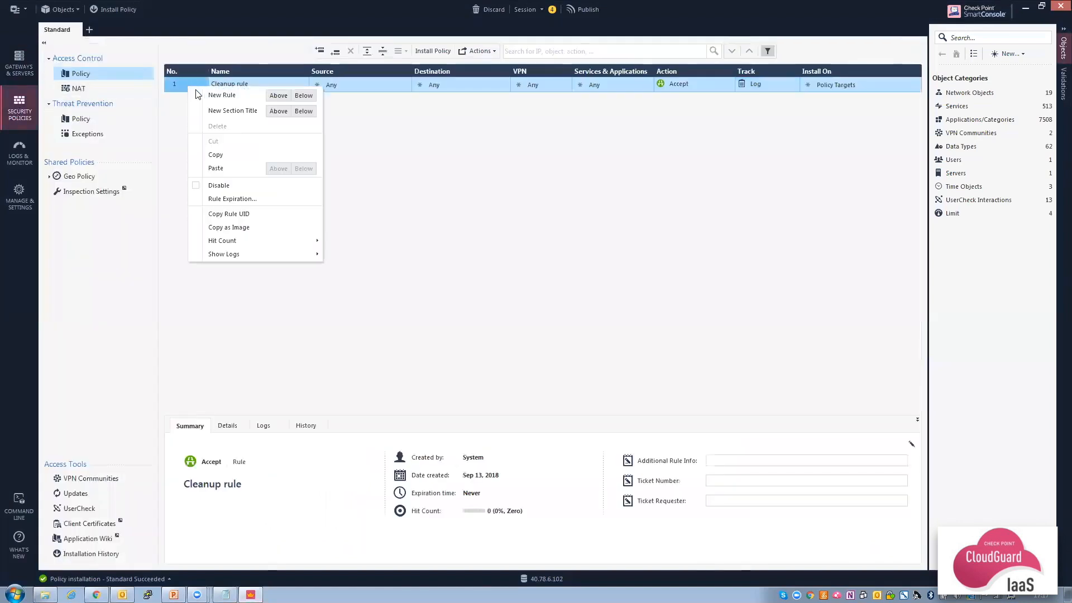
{"action": "left_click", "coordinate": [281, 98]}
{"action": "left_click", "coordinate": [266, 83]}
{"action": "type", "text": "Traffic to web server"}
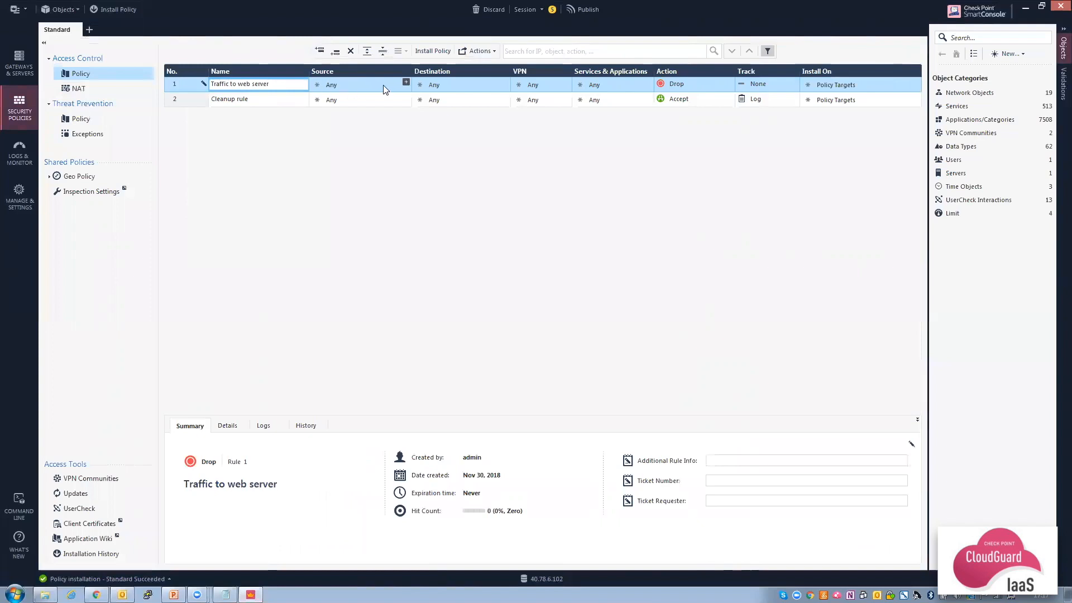
Set rule 1's destination to cpgateway and services to http and https.
{"action": "left_click", "coordinate": [504, 83]}
{"action": "left_click", "coordinate": [505, 83]}
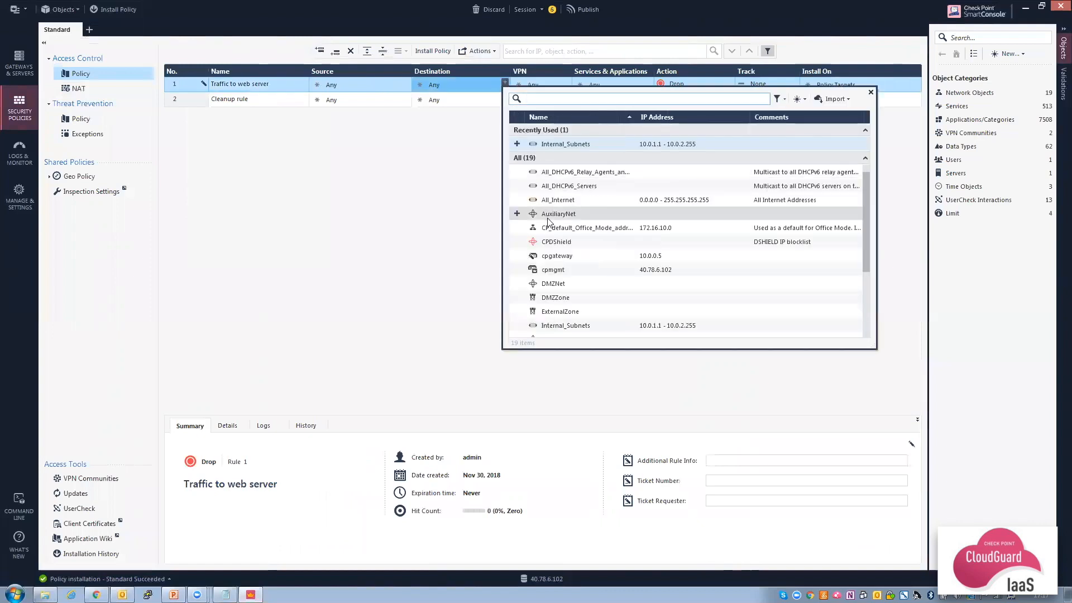
{"action": "left_click", "coordinate": [558, 257]}
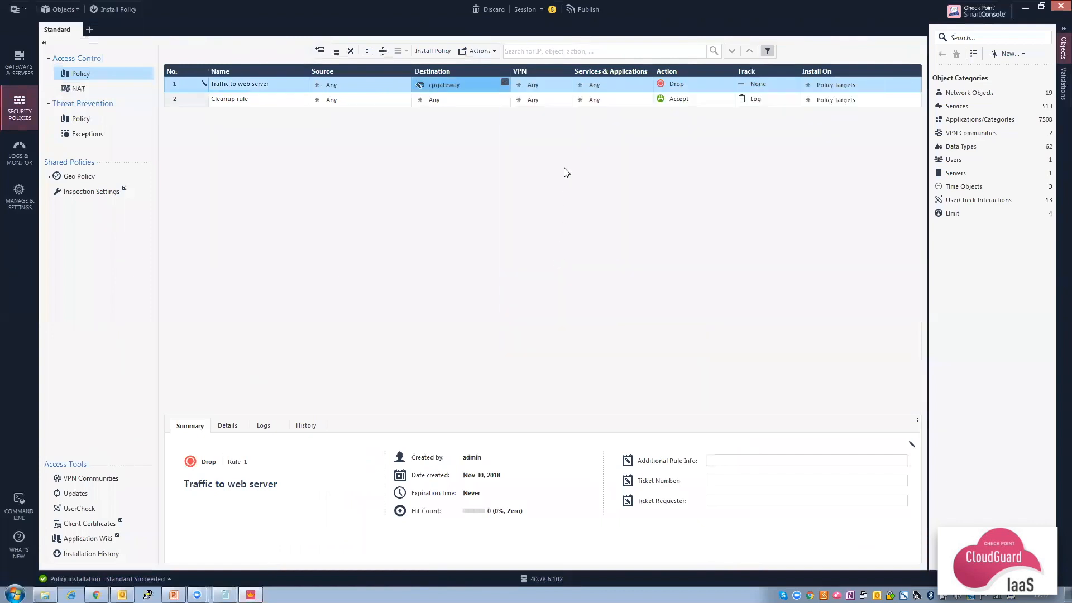
{"action": "left_click", "coordinate": [648, 82]}
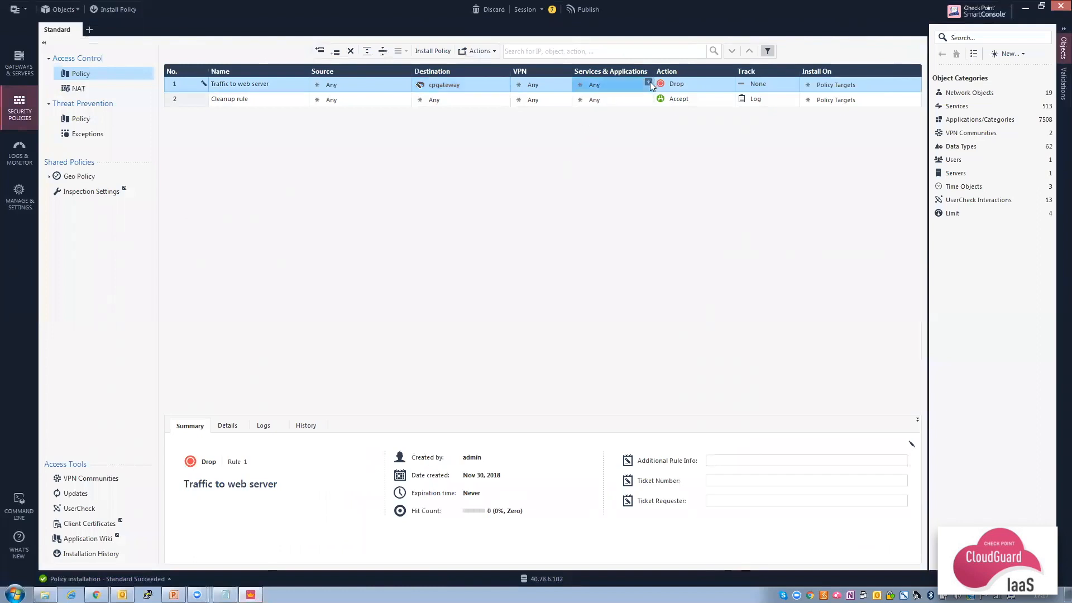
{"action": "type", "text": "http"}
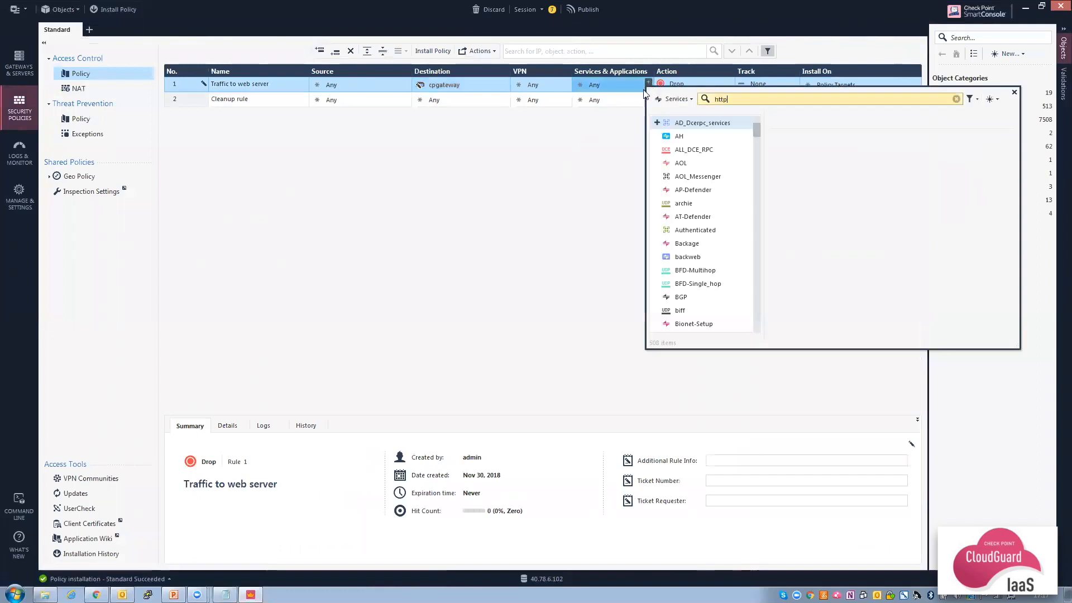
{"action": "left_click", "coordinate": [657, 149]}
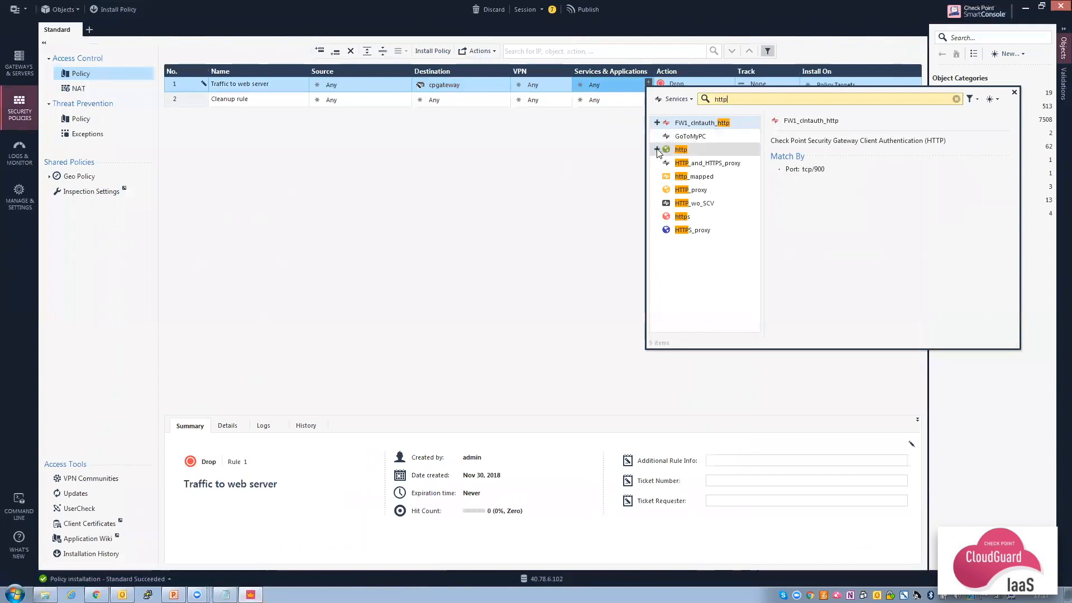
{"action": "left_click", "coordinate": [657, 217]}
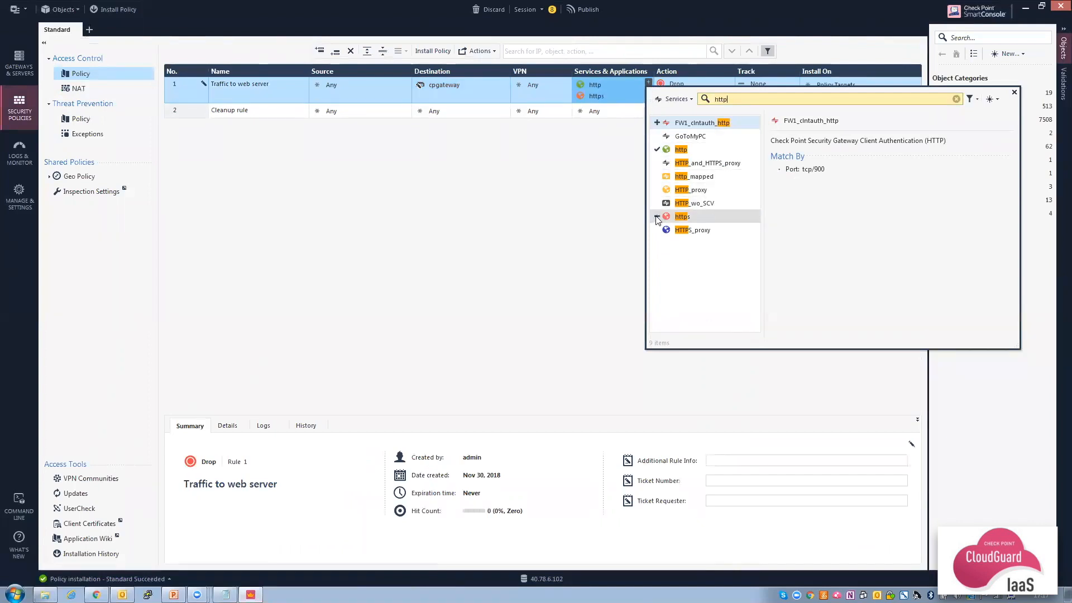
{"action": "left_click", "coordinate": [626, 212]}
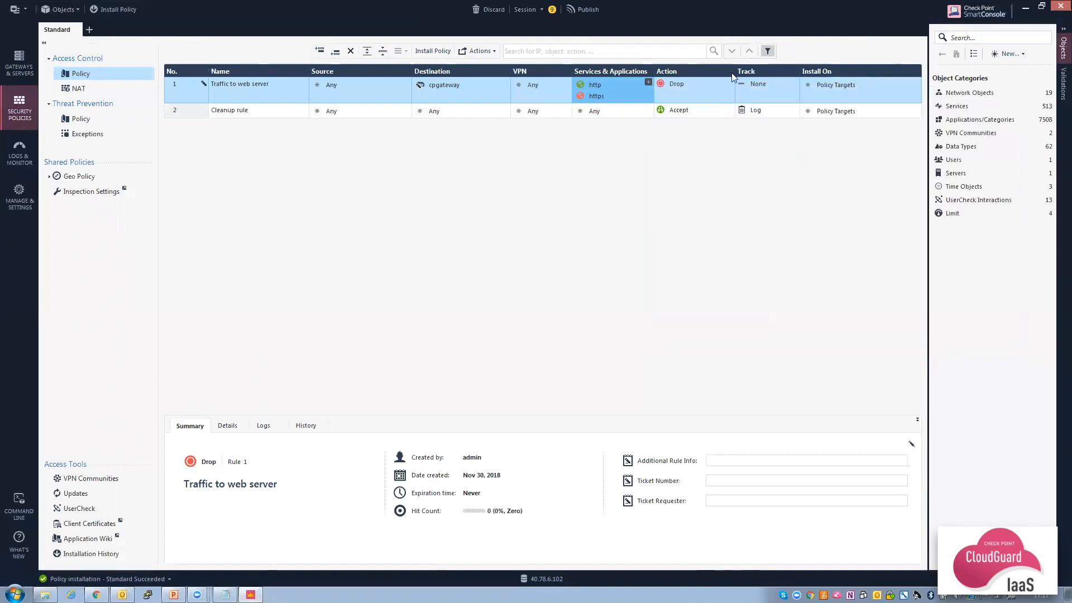
Set rule 1's action to Accept and tracking to Log.
{"action": "left_click", "coordinate": [722, 86]}
{"action": "left_click", "coordinate": [744, 93]}
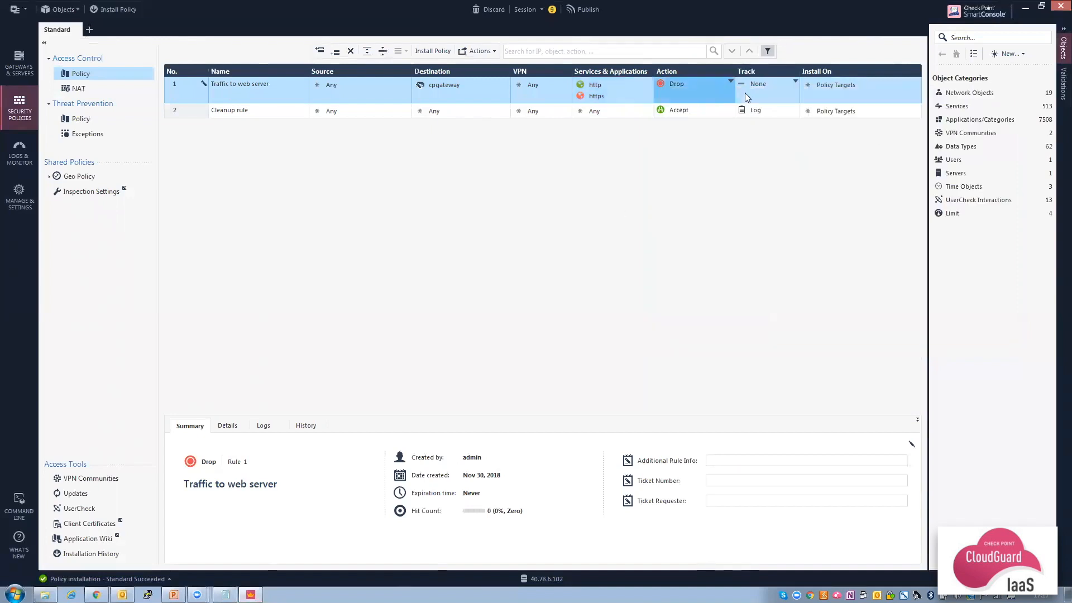
{"action": "left_click", "coordinate": [772, 87]}
{"action": "left_click", "coordinate": [803, 108]}
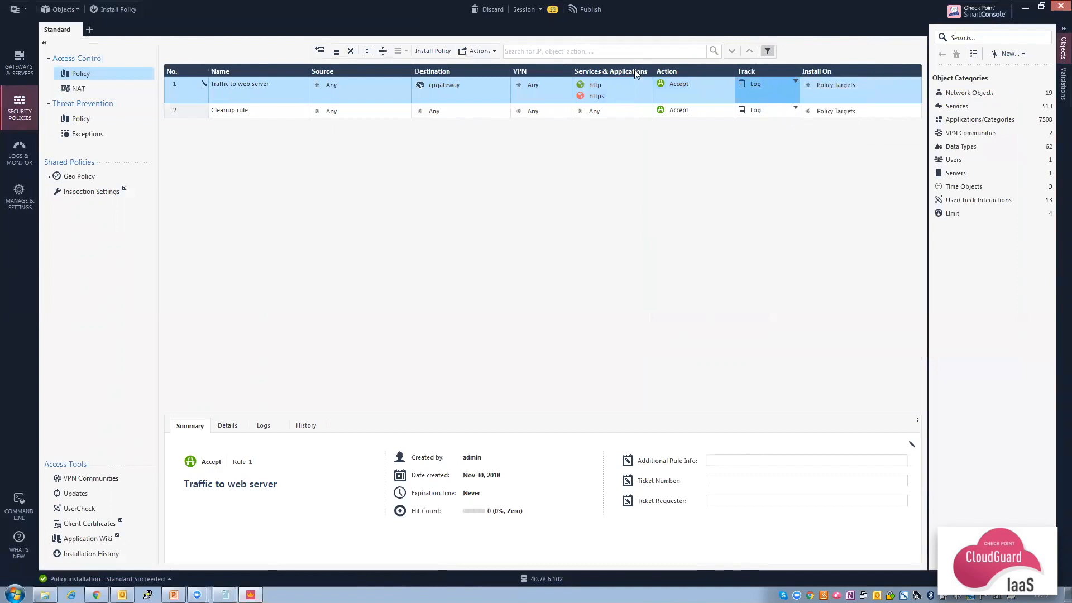
Add rule 'SSH to all' below rule 1 with the ssh service.
{"action": "right_click", "coordinate": [191, 93]}
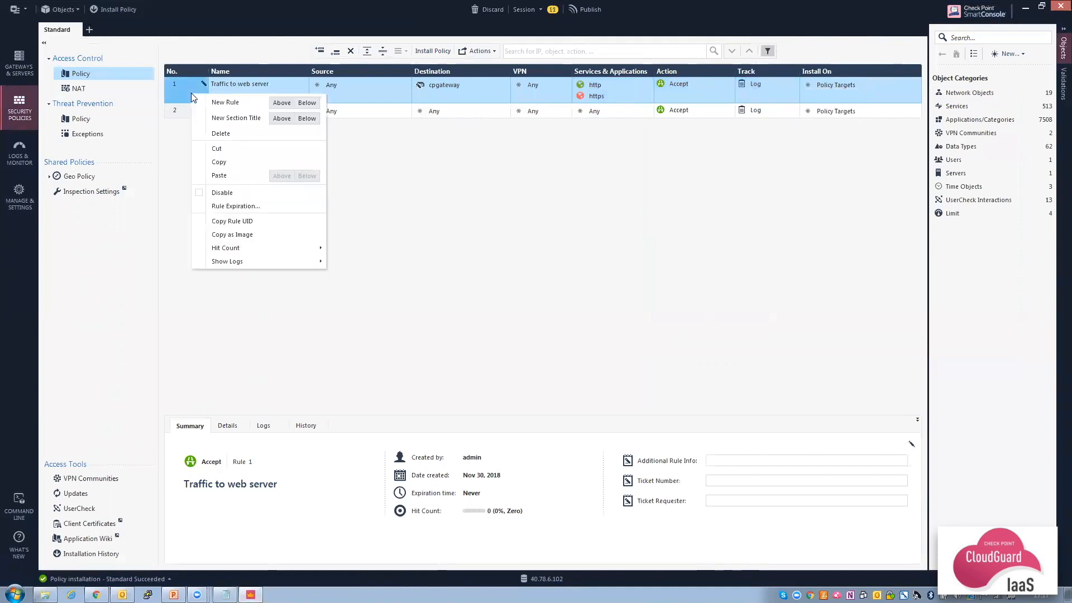
{"action": "left_click", "coordinate": [309, 104]}
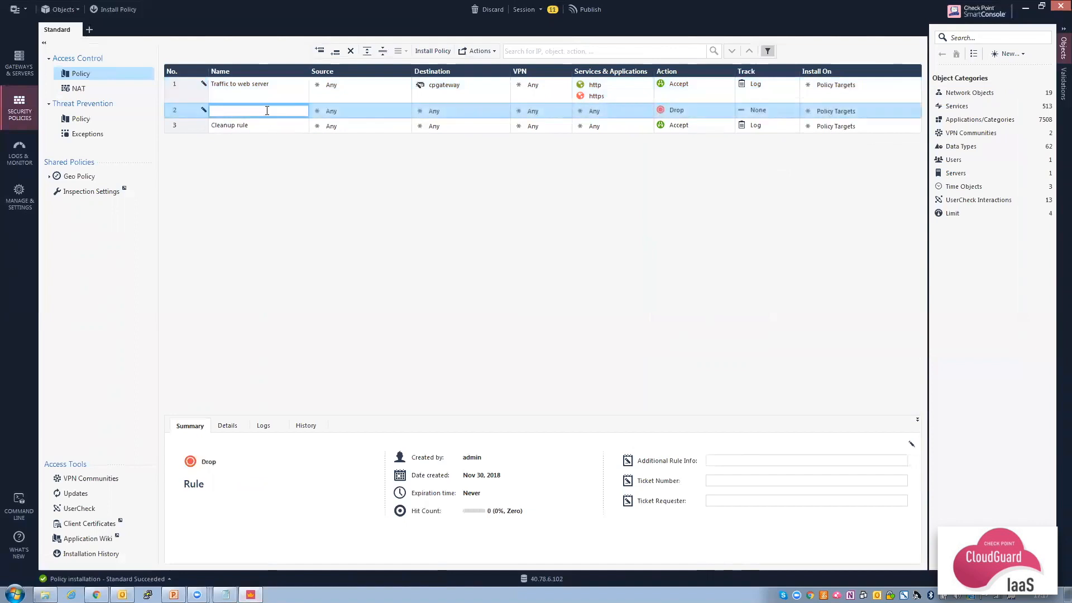
{"action": "type", "text": "SSH to all"}
{"action": "left_click", "coordinate": [648, 111]}
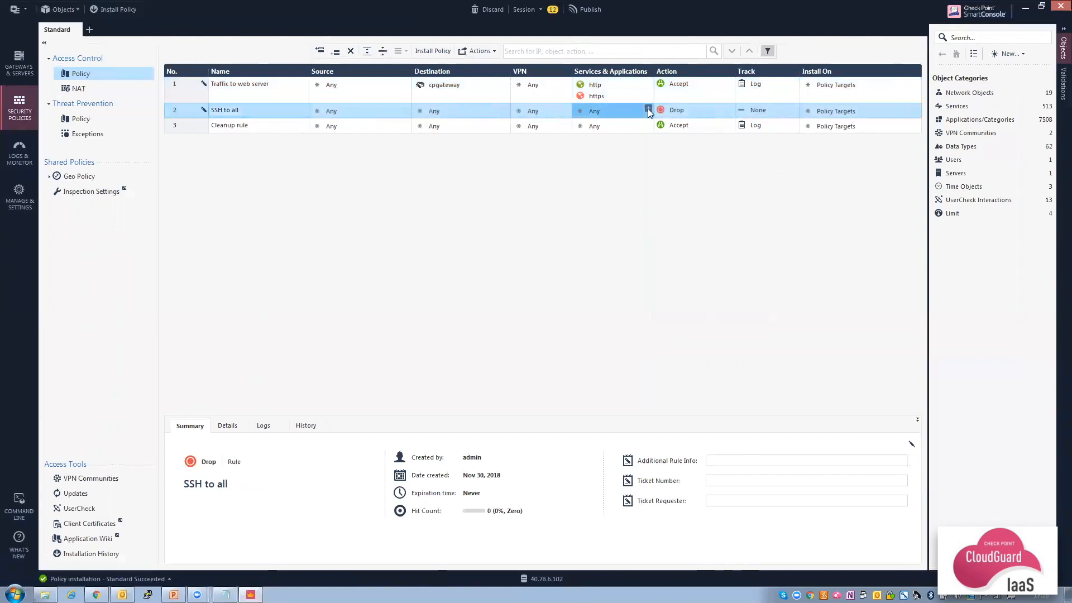
{"action": "left_click", "coordinate": [648, 109]}
{"action": "type", "text": "ssh"}
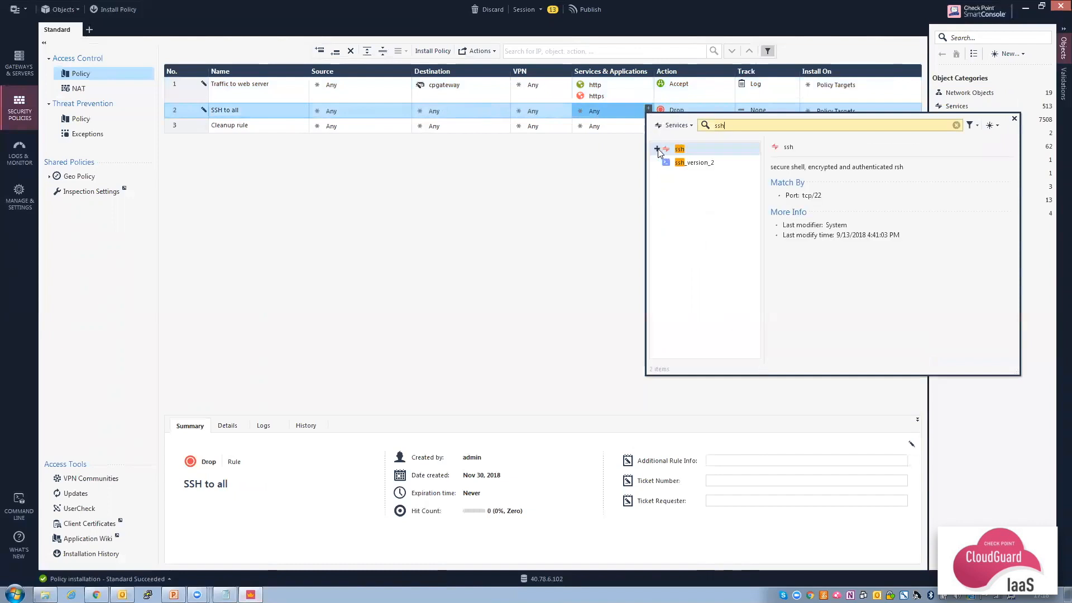
{"action": "left_click", "coordinate": [657, 149]}
{"action": "left_click", "coordinate": [587, 166]}
Make rule 2 Accept with Log tracking, and set the Cleanup rule to Drop.
{"action": "left_click", "coordinate": [682, 109]}
{"action": "left_click", "coordinate": [713, 120]}
{"action": "left_click", "coordinate": [762, 113]}
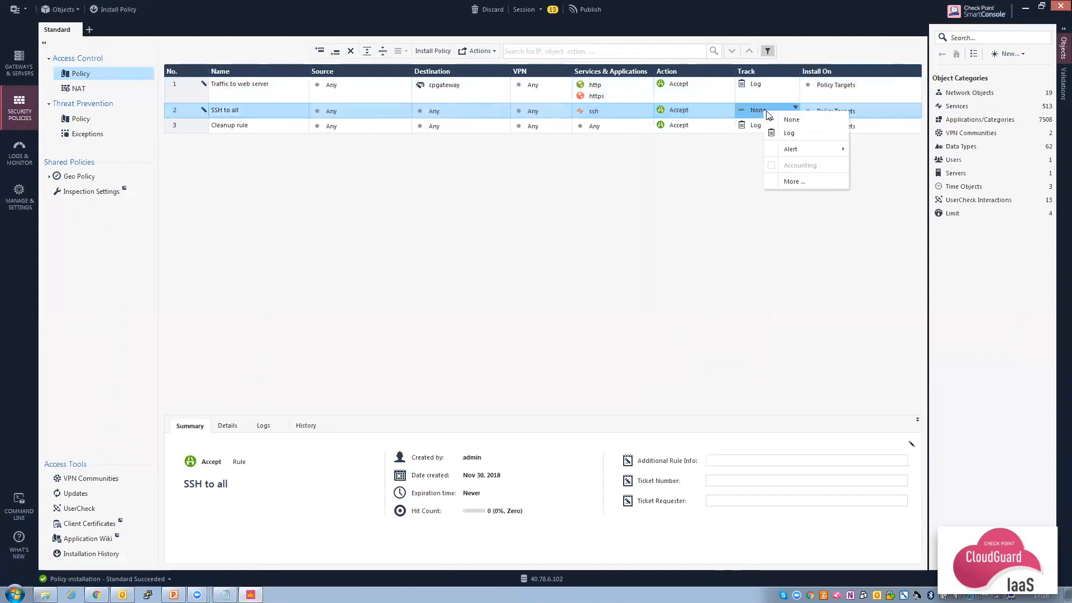
{"action": "left_click", "coordinate": [786, 134]}
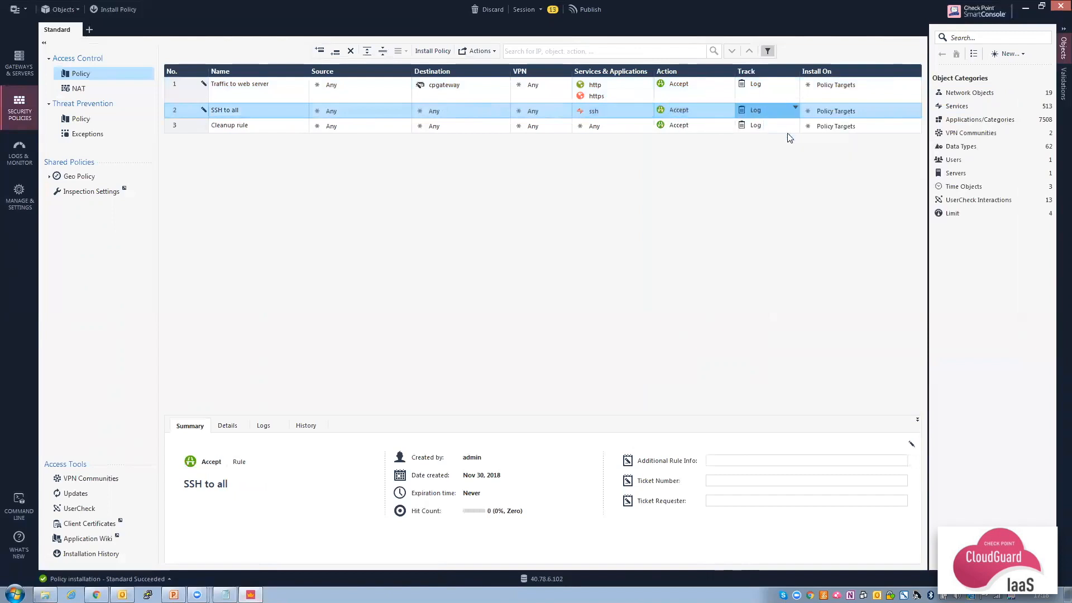
{"action": "left_click", "coordinate": [708, 129]}
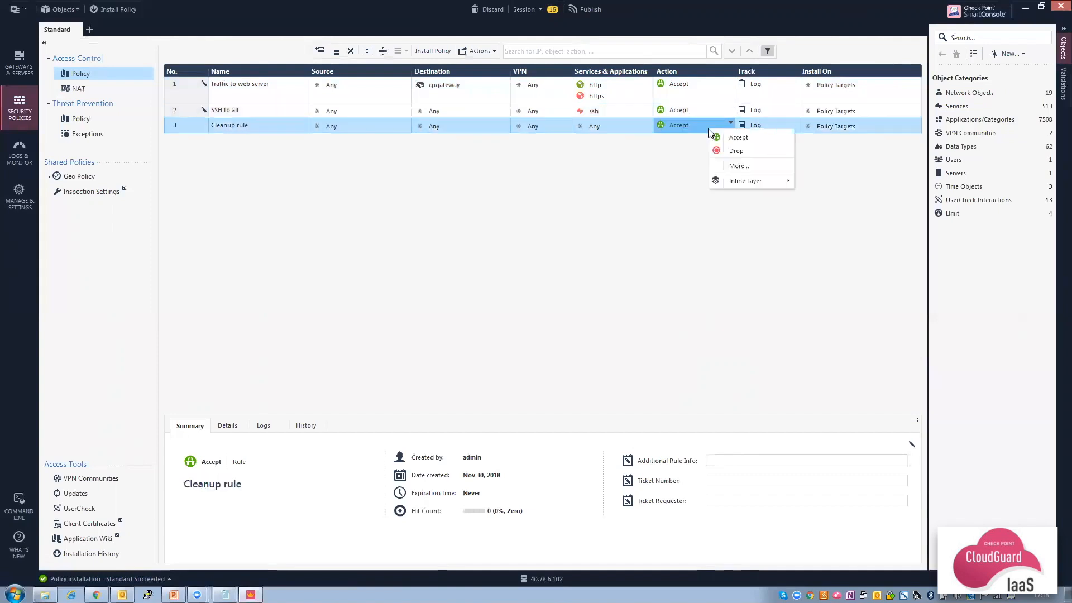
{"action": "left_click", "coordinate": [734, 151]}
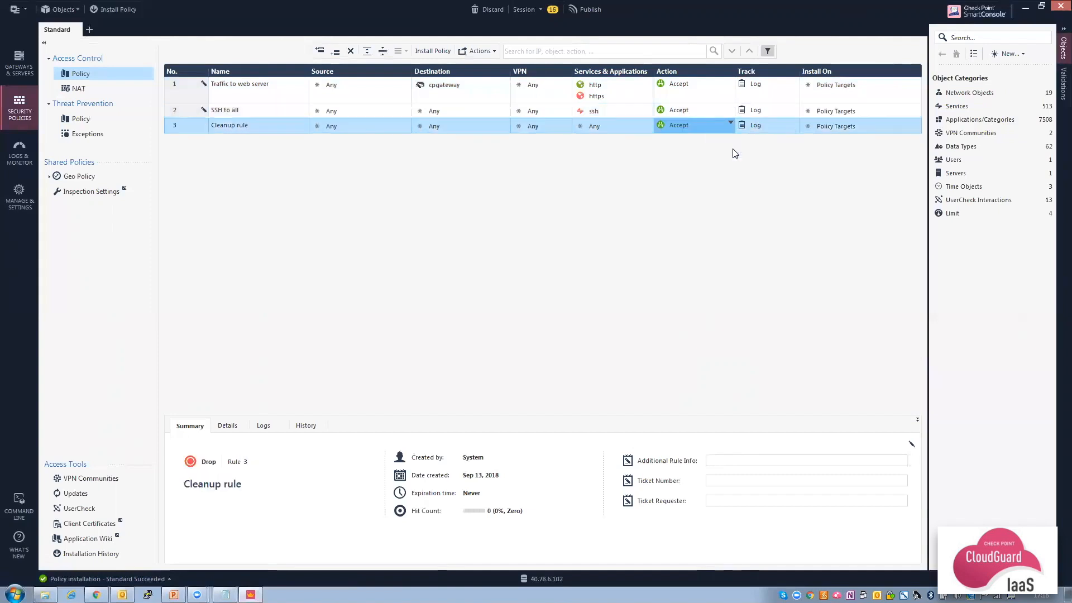
Add a top NAT rule with original destination cpgateway and original service http.
{"action": "left_click", "coordinate": [74, 88]}
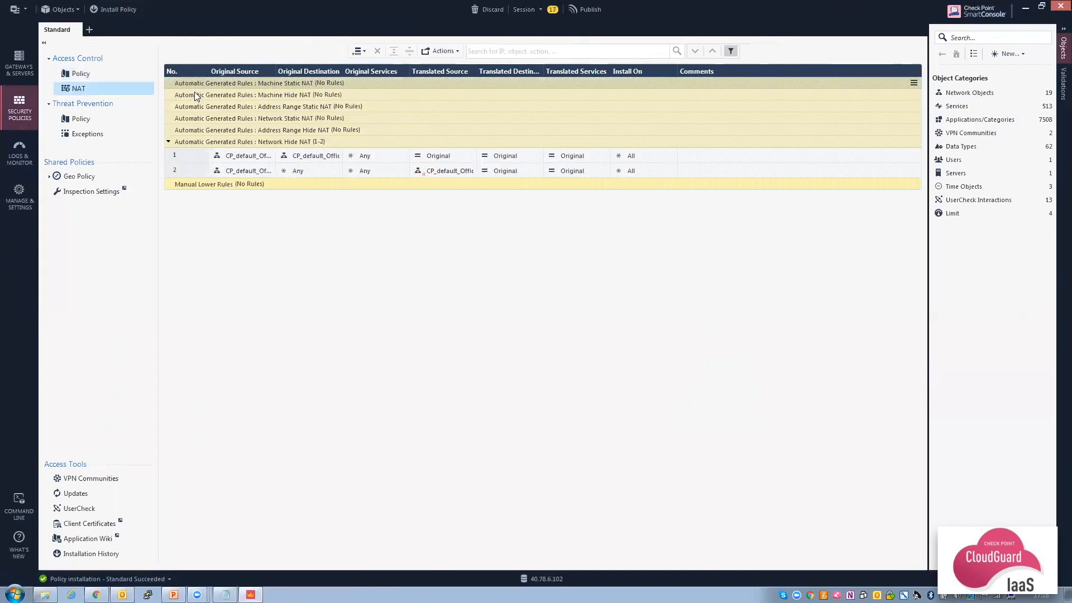
{"action": "left_click", "coordinate": [358, 50]}
{"action": "left_click", "coordinate": [380, 64]}
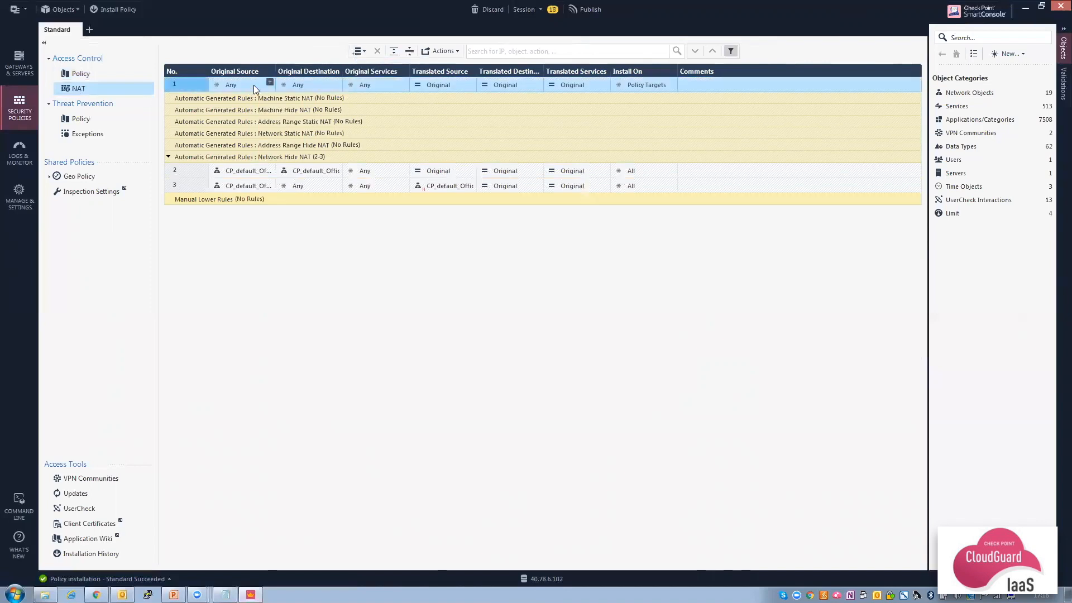
{"action": "left_click", "coordinate": [337, 82]}
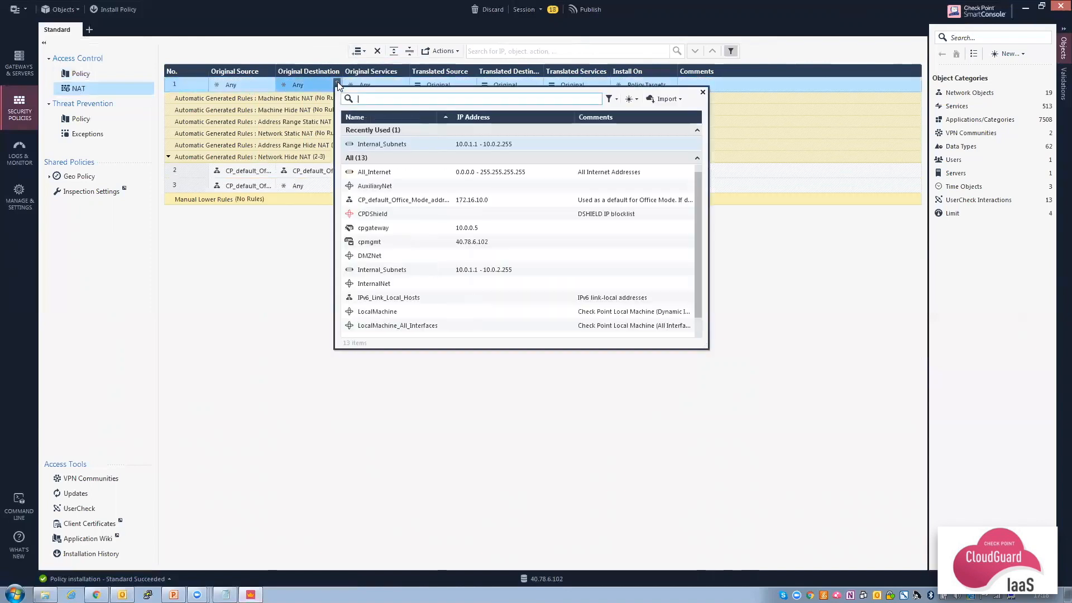
{"action": "key", "text": "Escape"}
{"action": "left_click", "coordinate": [403, 82]}
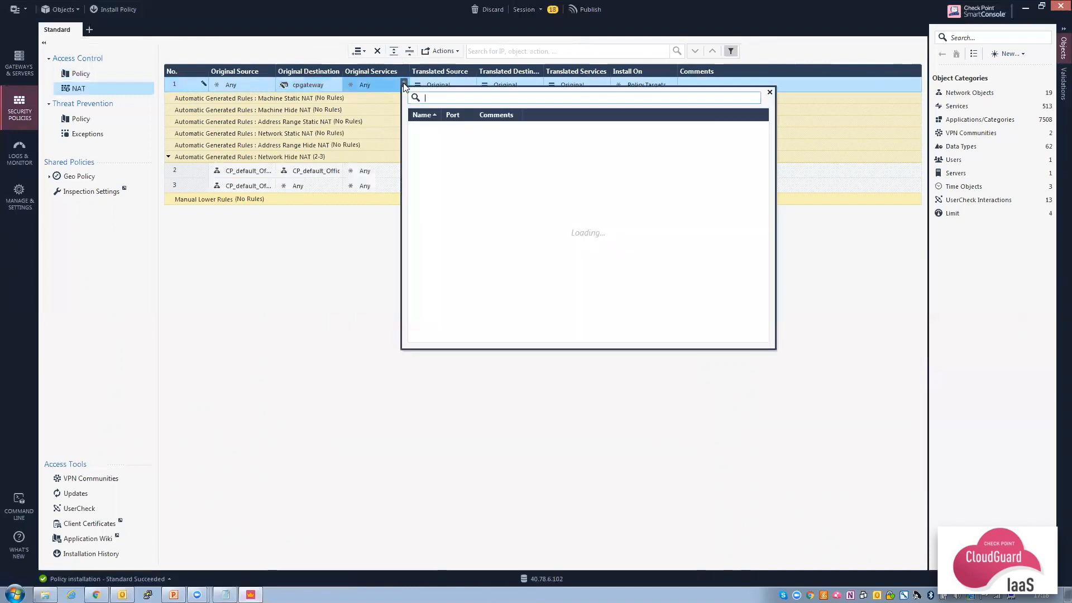
{"action": "type", "text": "http"}
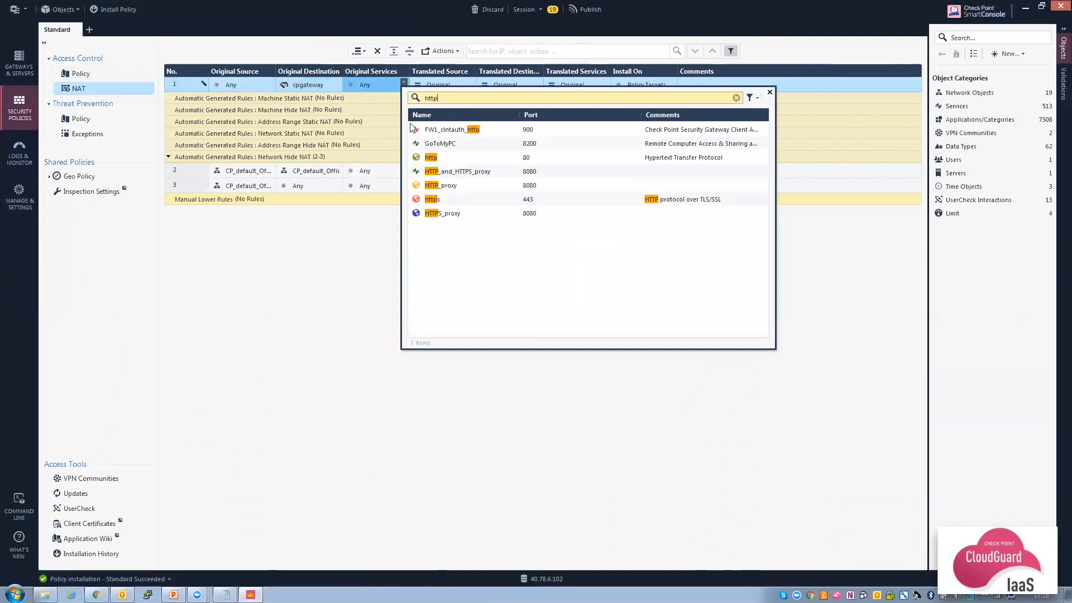
{"action": "key", "text": "Escape"}
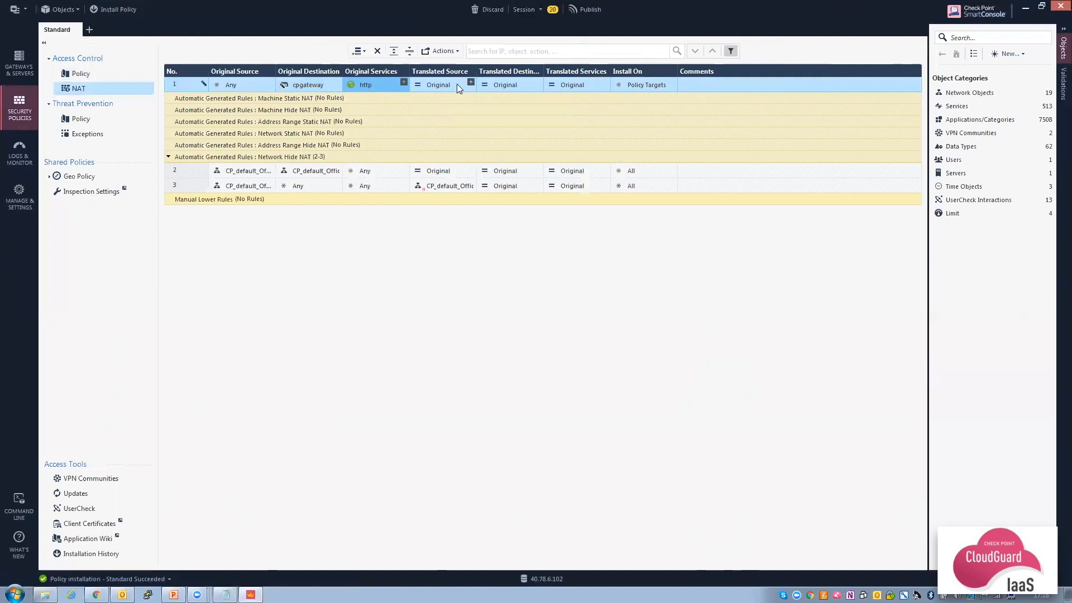
Start a new host named WebServer as the rule's translated destination.
{"action": "left_click", "coordinate": [536, 81]}
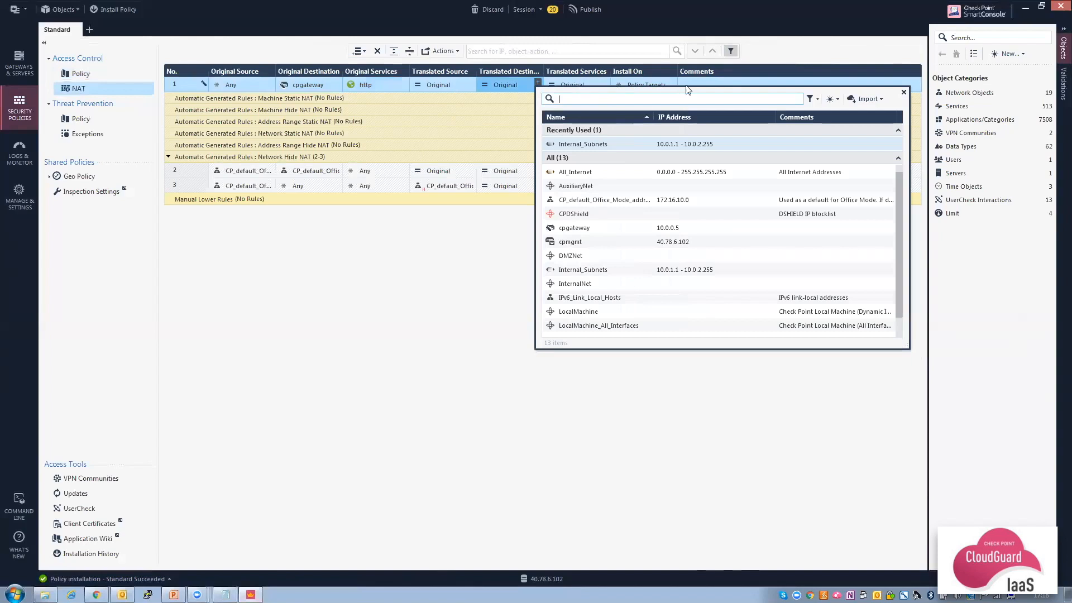
{"action": "left_click", "coordinate": [831, 100]}
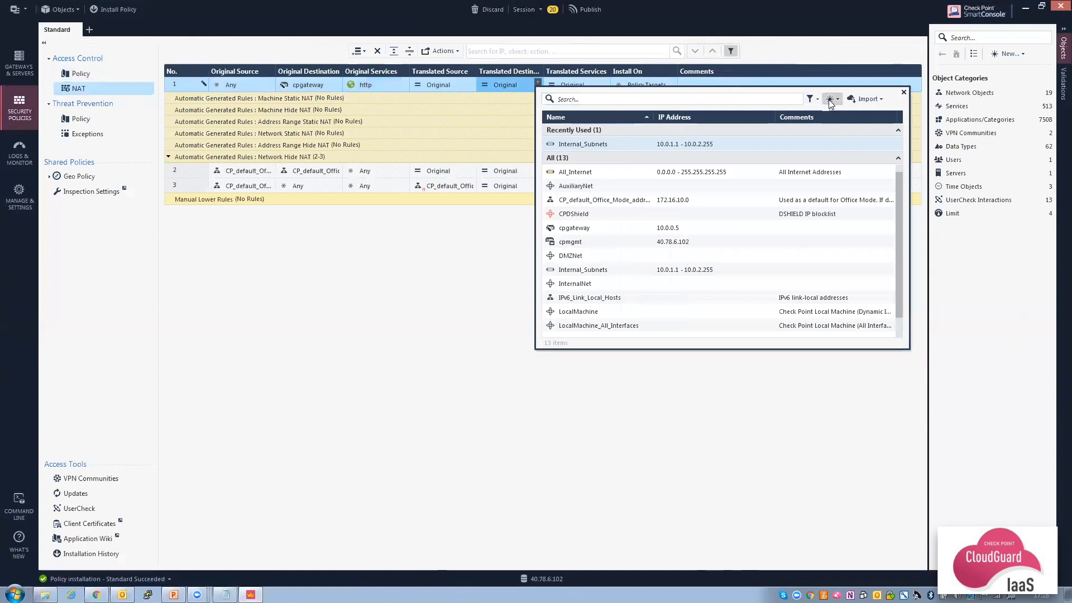
{"action": "left_click", "coordinate": [844, 113]}
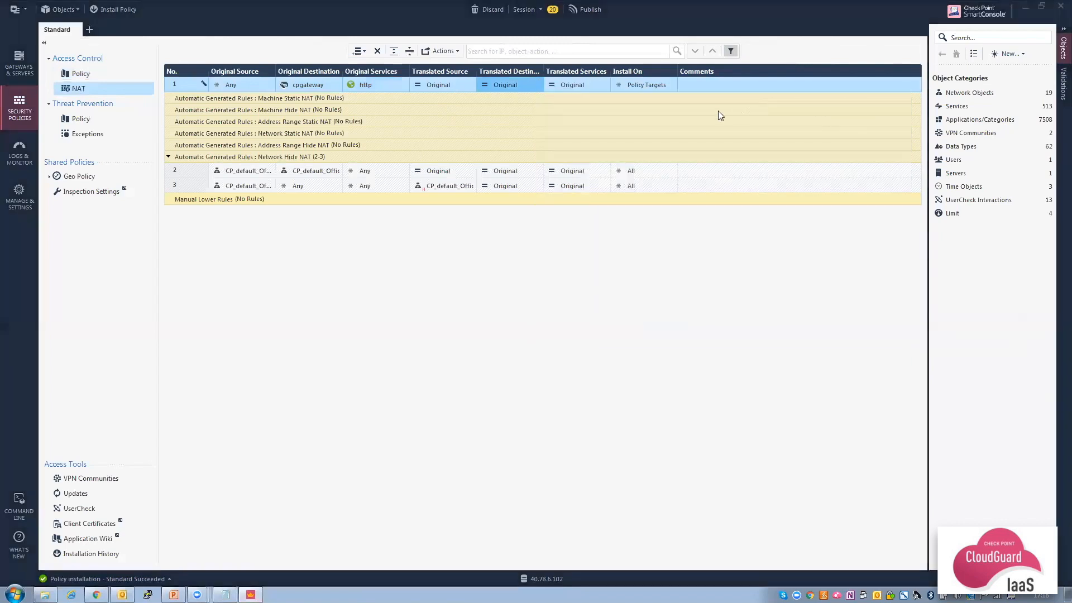
{"action": "type", "text": "We"}
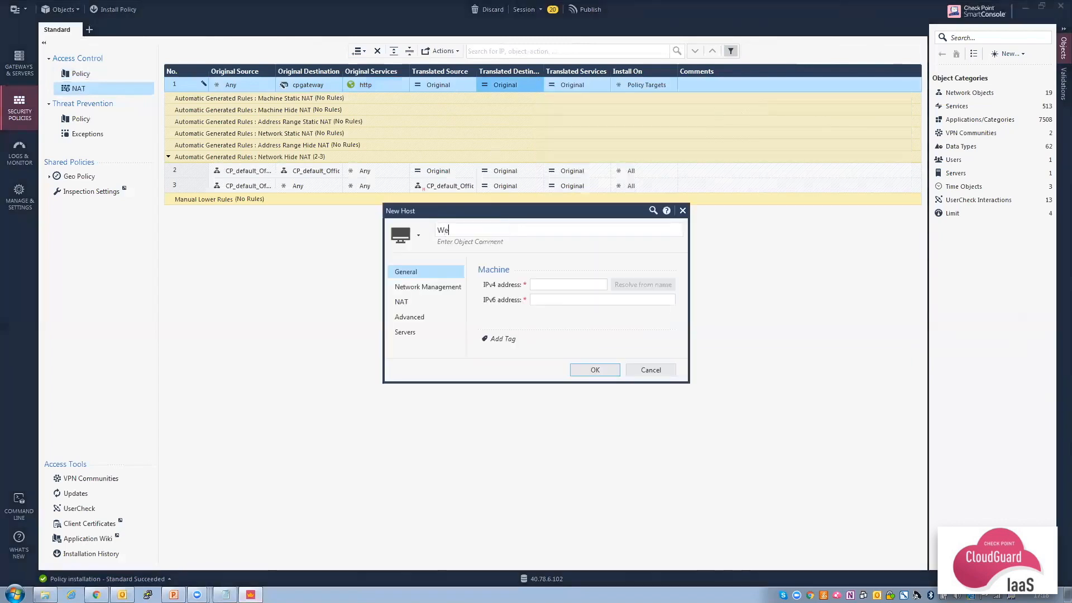
{"action": "type", "text": "bServer"}
{"action": "left_click", "coordinate": [96, 594]}
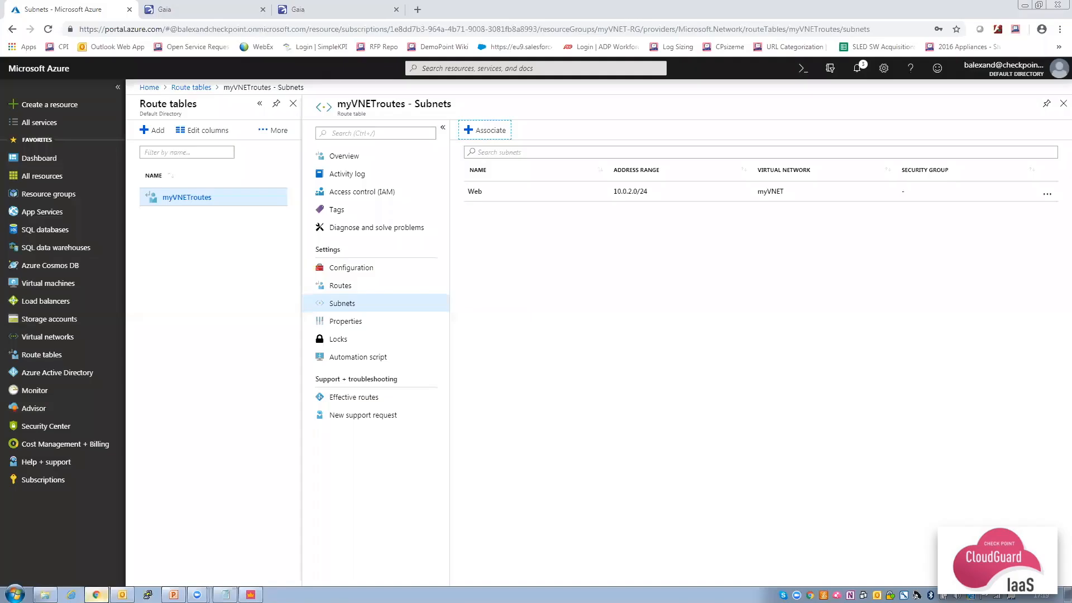
Copy private IP 10.0.2.4 from the myweb696 network interface in myVNET-RG.
{"action": "left_click", "coordinate": [54, 196]}
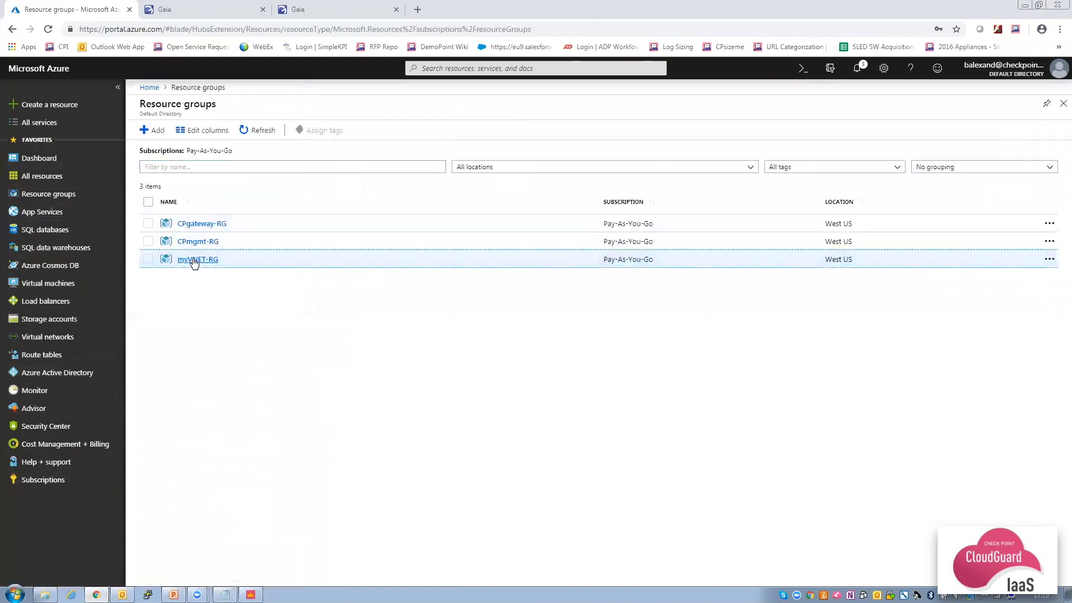
{"action": "left_click", "coordinate": [192, 259]}
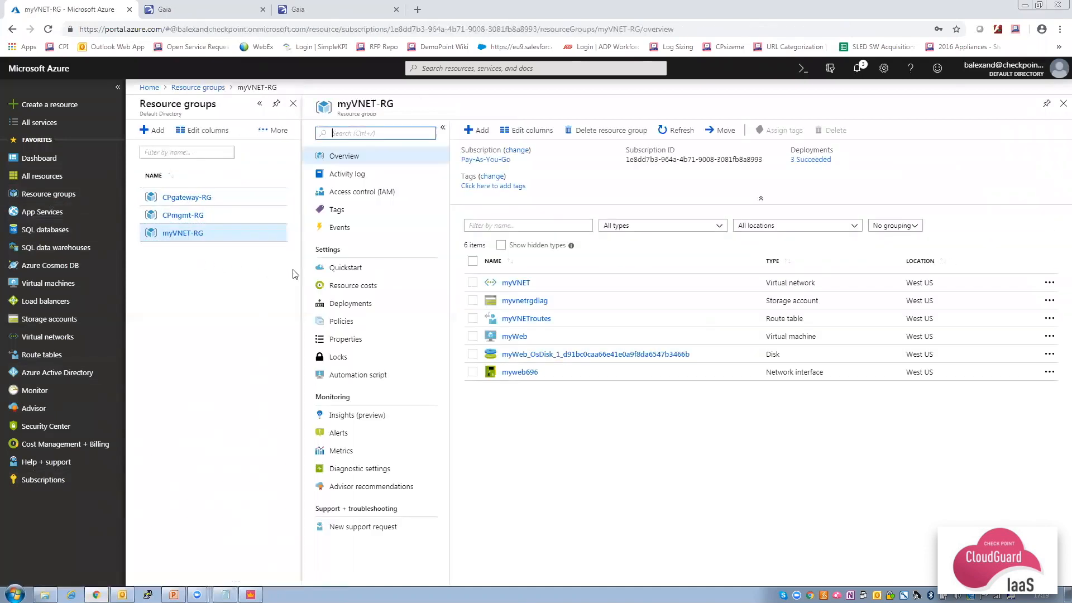
{"action": "left_click", "coordinate": [520, 373]}
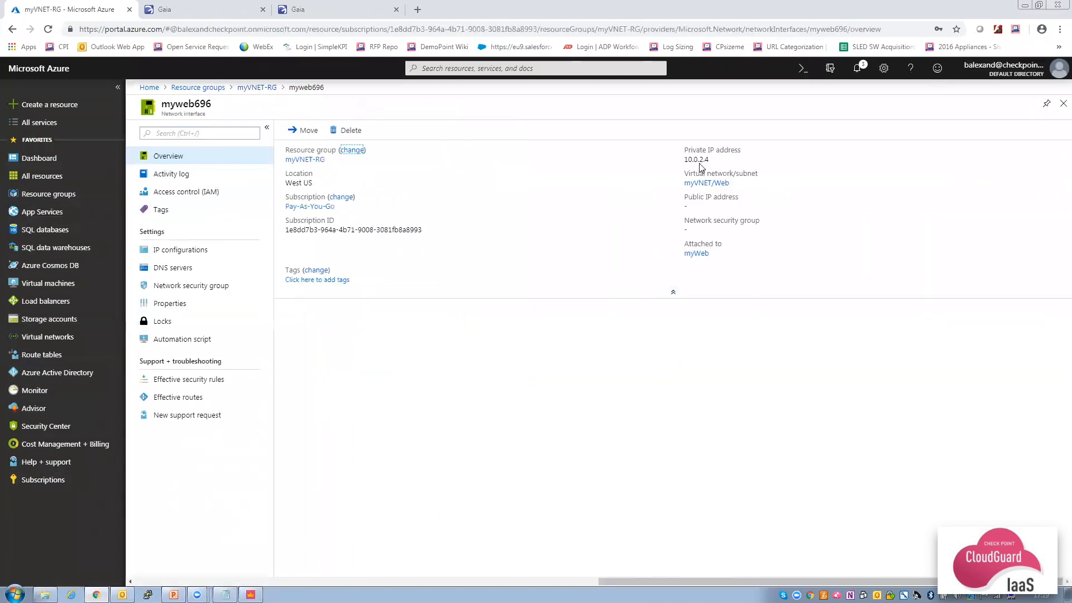
{"action": "left_click", "coordinate": [714, 160]}
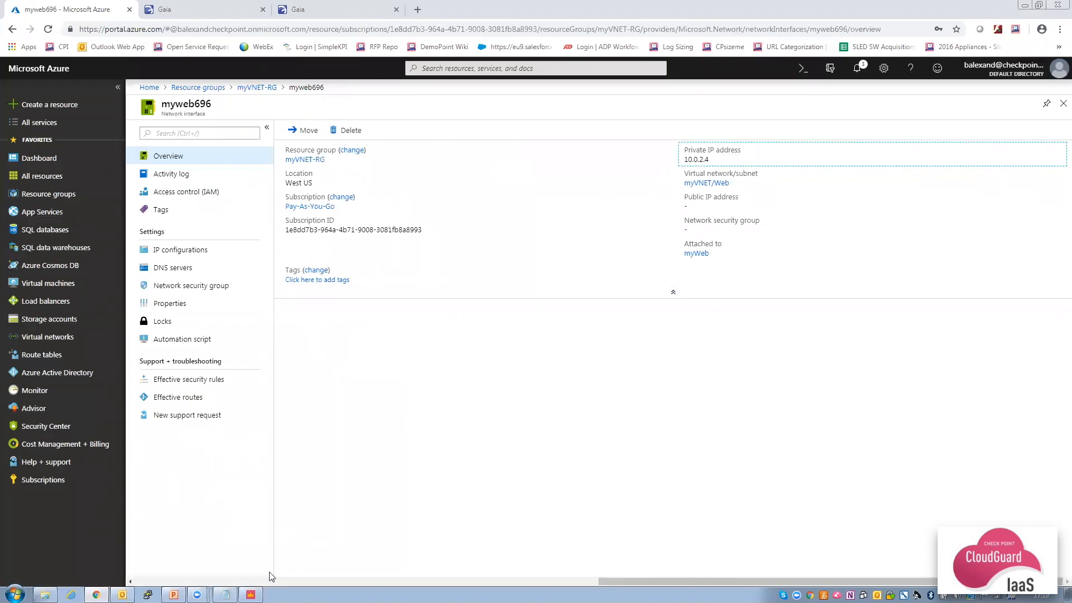
{"action": "left_click", "coordinate": [250, 594]}
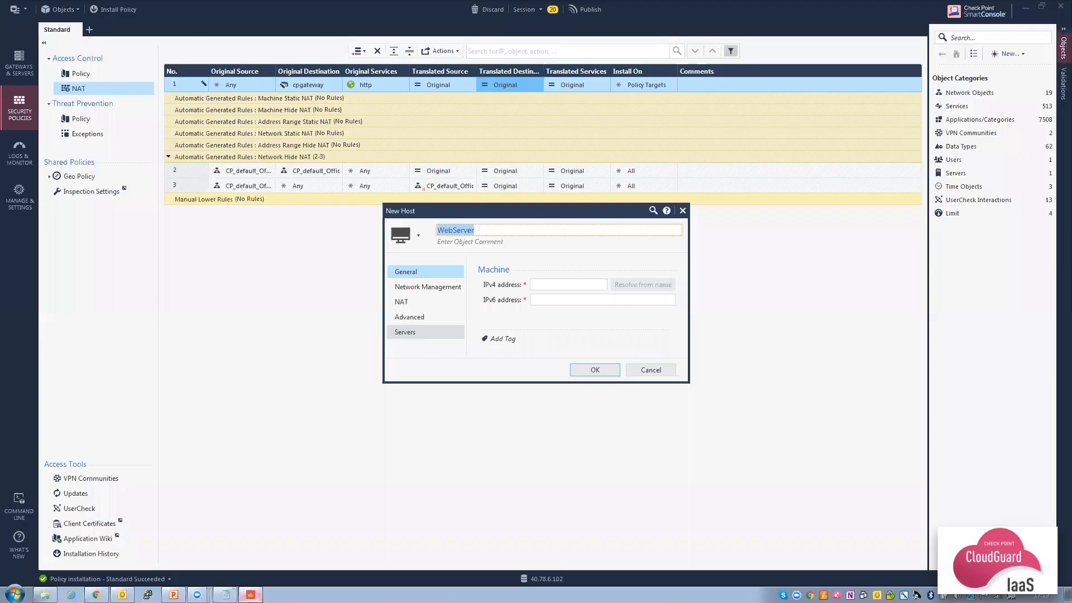
Save the WebServer host with IPv4 address 10.0.2.4 as the NAT translated destination.
{"action": "left_click", "coordinate": [553, 285]}
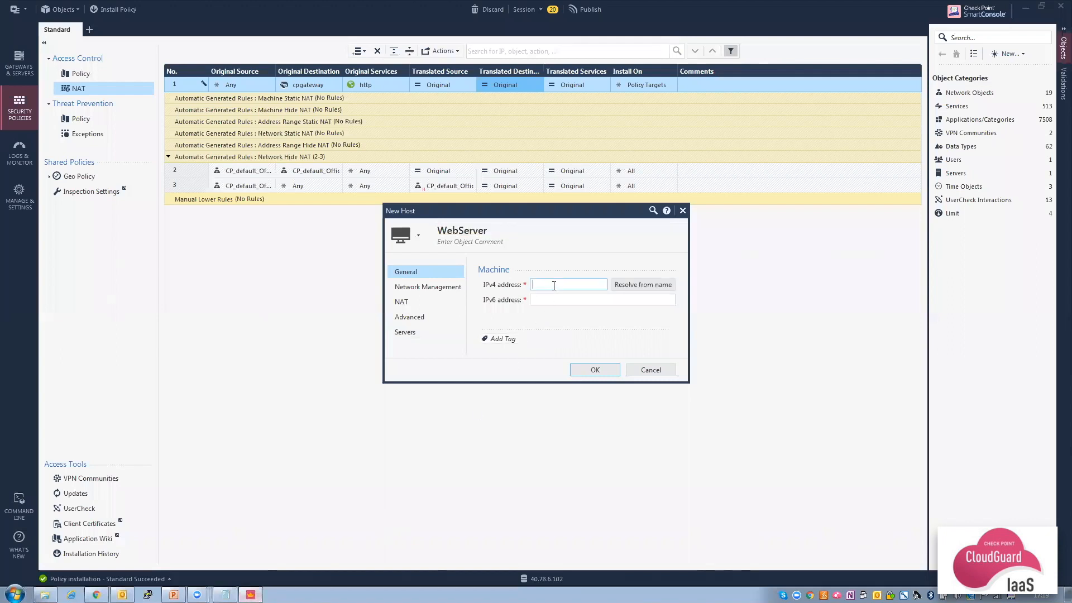
{"action": "key", "text": "ctrl+v"}
{"action": "left_click", "coordinate": [593, 370]}
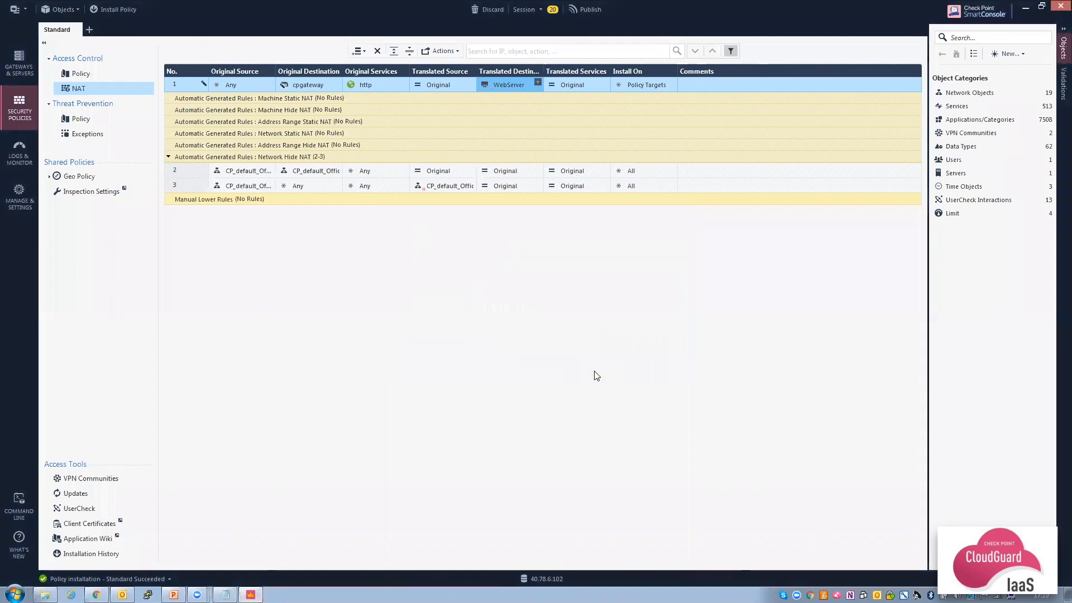
{"action": "left_click", "coordinate": [86, 119]}
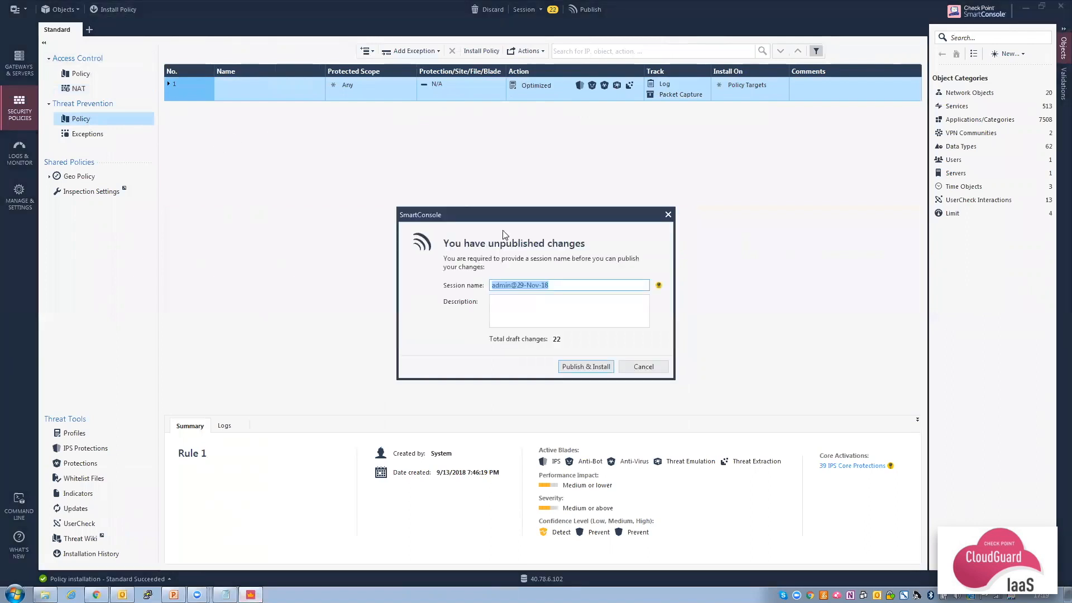
Publish the 22 changes and install the Standard policy, Access Control plus Threat Prevention, on cpgateway.
{"action": "left_click", "coordinate": [584, 363]}
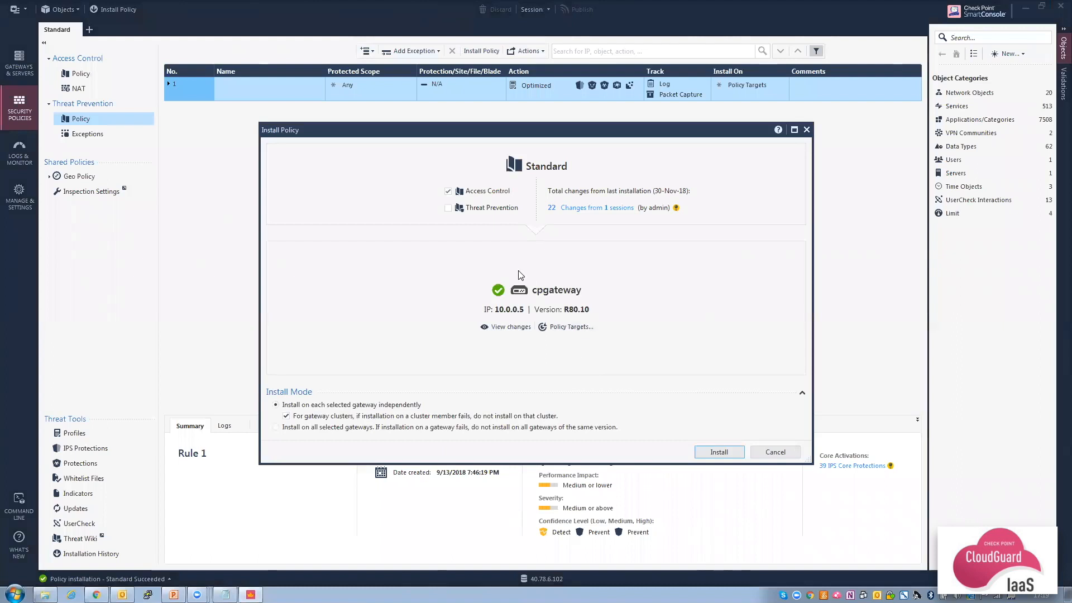
{"action": "left_click", "coordinate": [448, 208]}
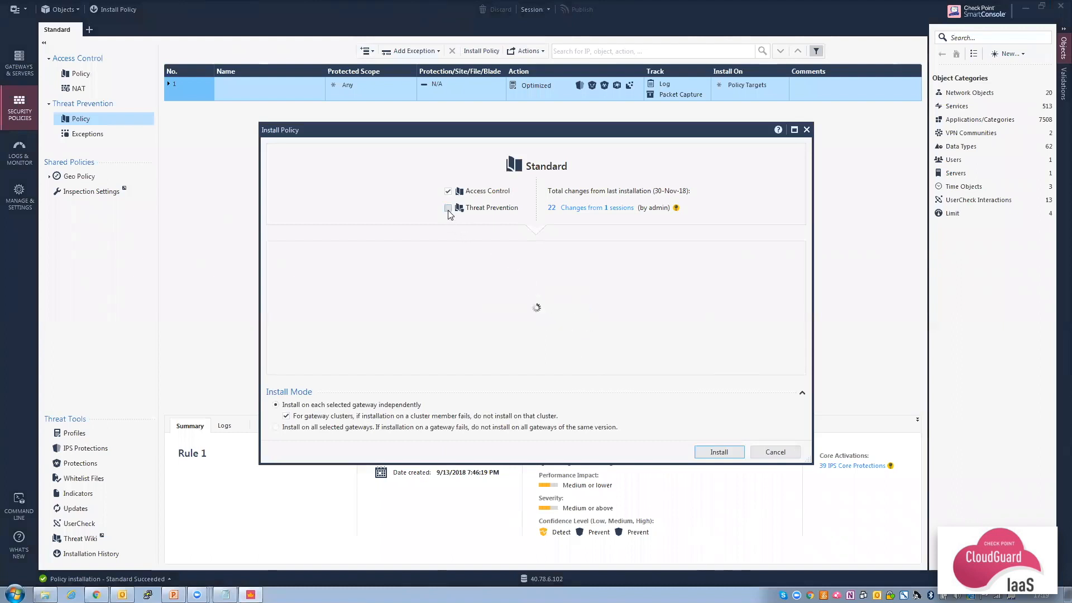
{"action": "left_click", "coordinate": [718, 453]}
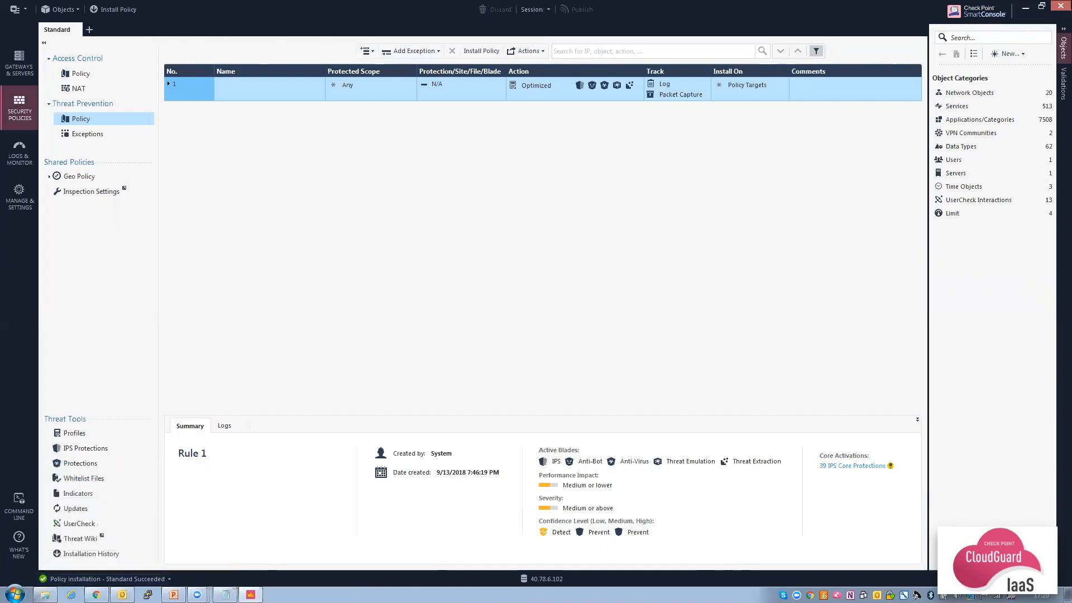
Copy the CPgateway public IP 168.62.30.0 from the CPgateway-RG resource group in Azure.
{"action": "left_click", "coordinate": [96, 595]}
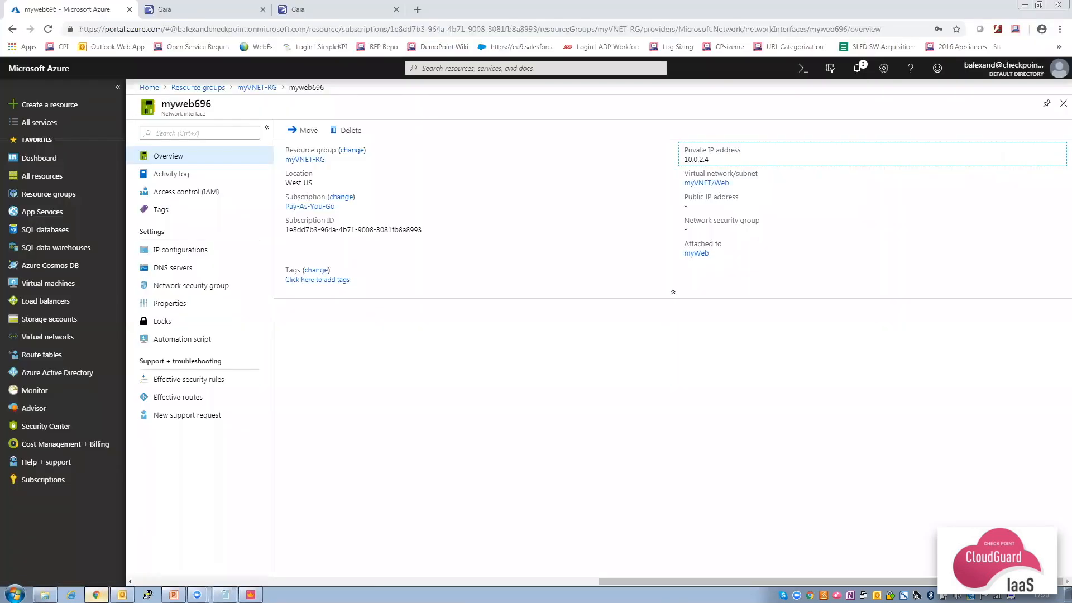
{"action": "left_click", "coordinate": [54, 194]}
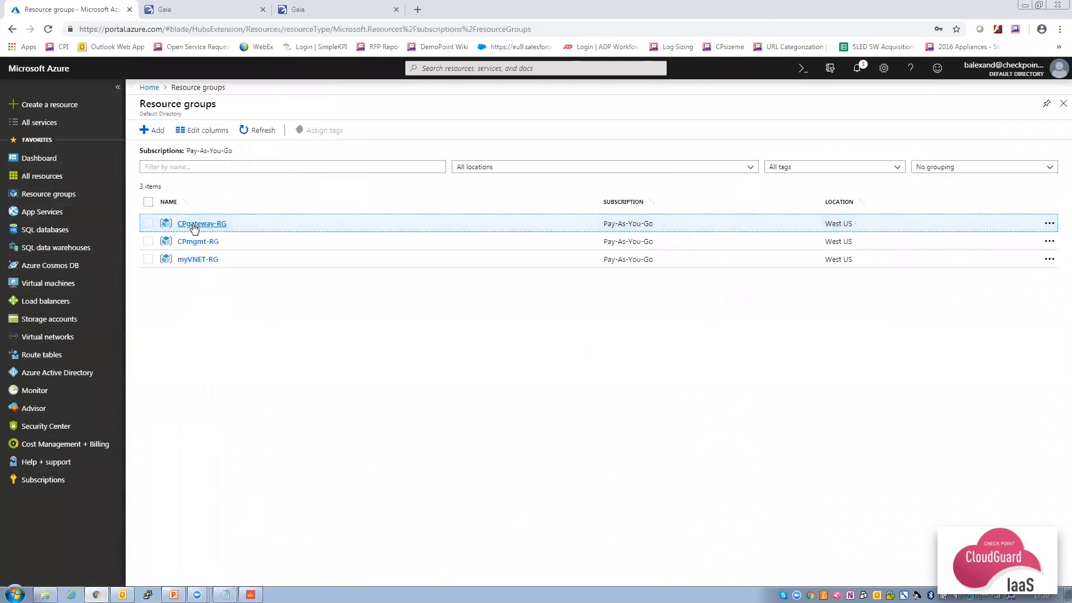
{"action": "left_click", "coordinate": [192, 224]}
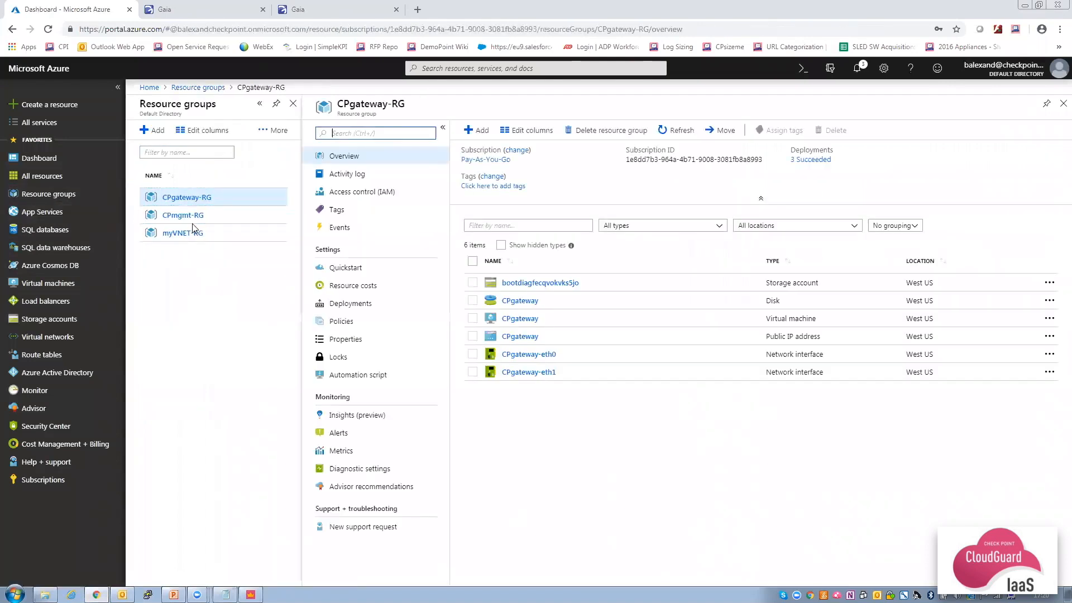
{"action": "left_click", "coordinate": [515, 337]}
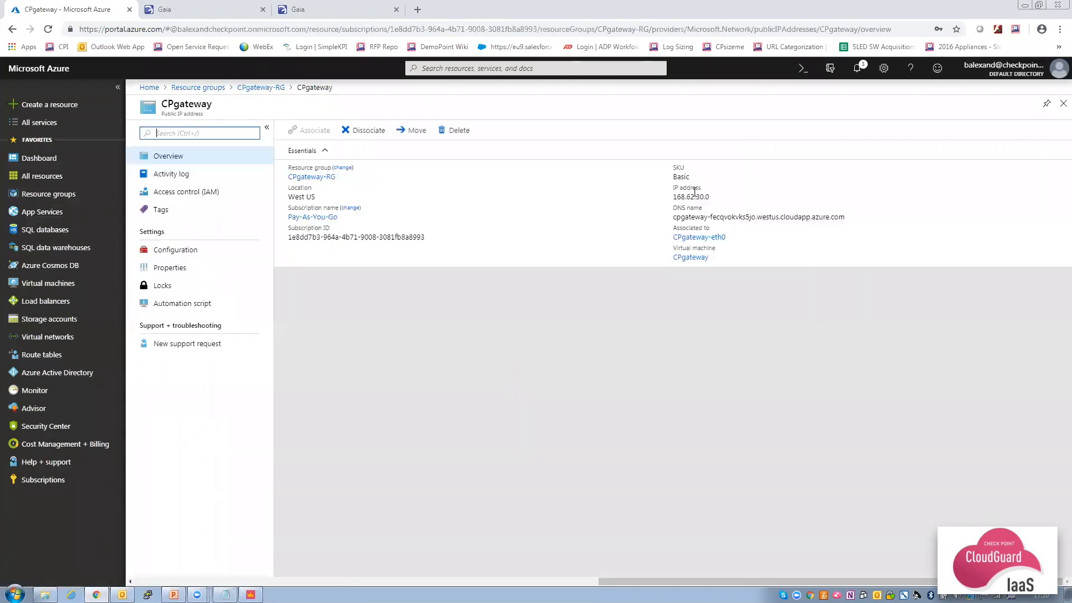
{"action": "left_click", "coordinate": [1044, 198]}
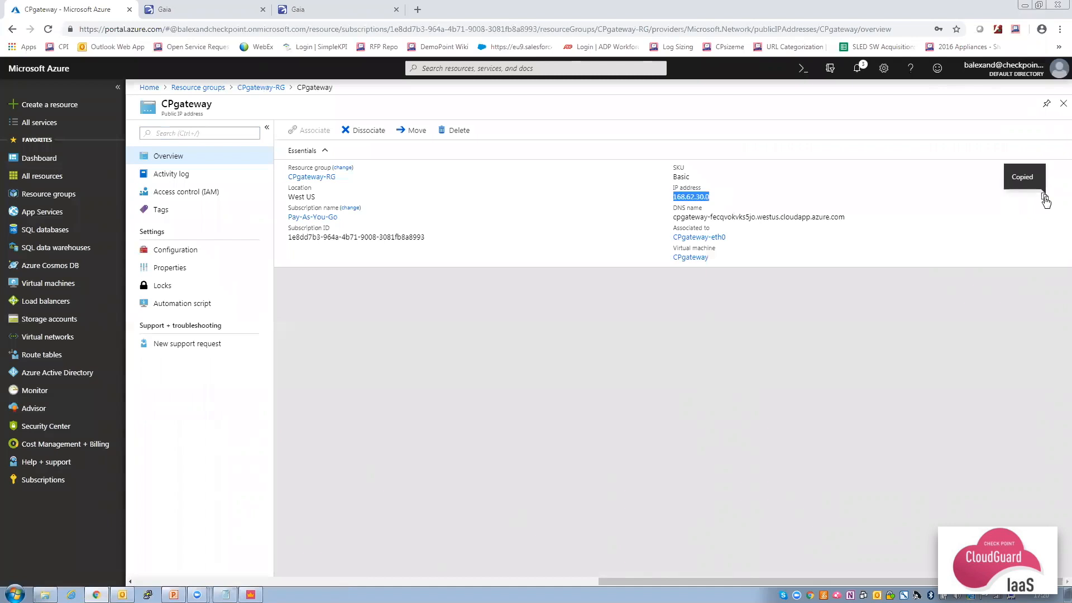
{"action": "left_click", "coordinate": [417, 9]}
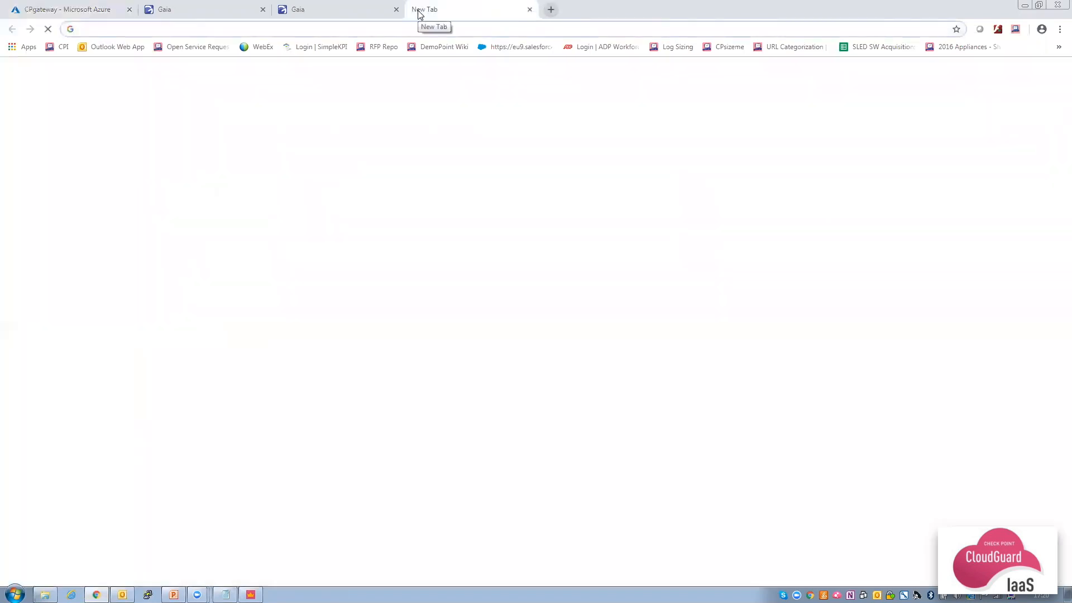
{"action": "type", "text": "htt"}
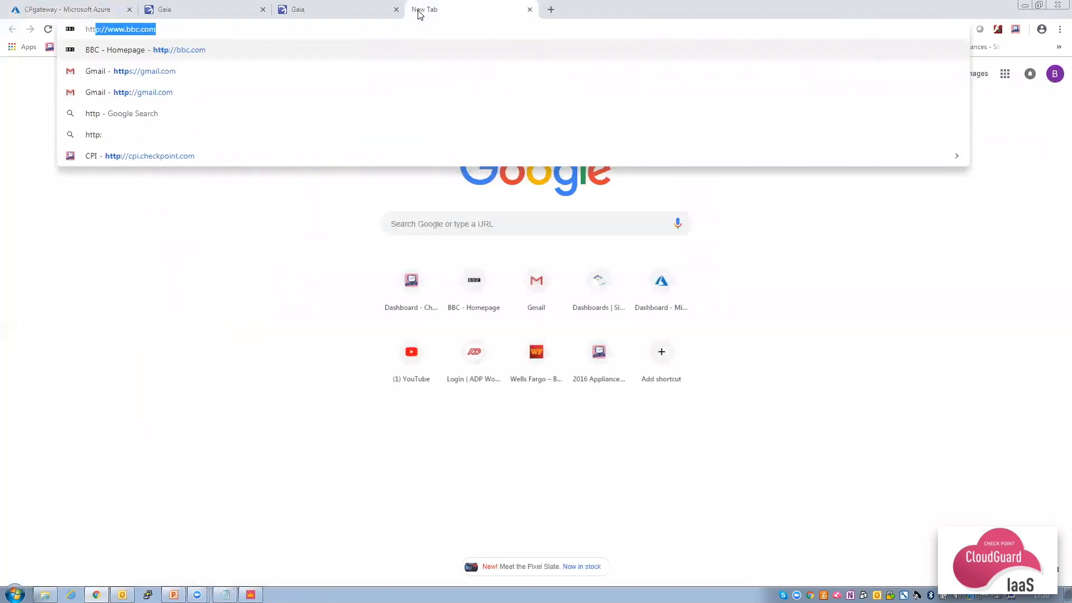
{"action": "type", "text": "p://"}
{"action": "key", "text": "ctrl+v"}
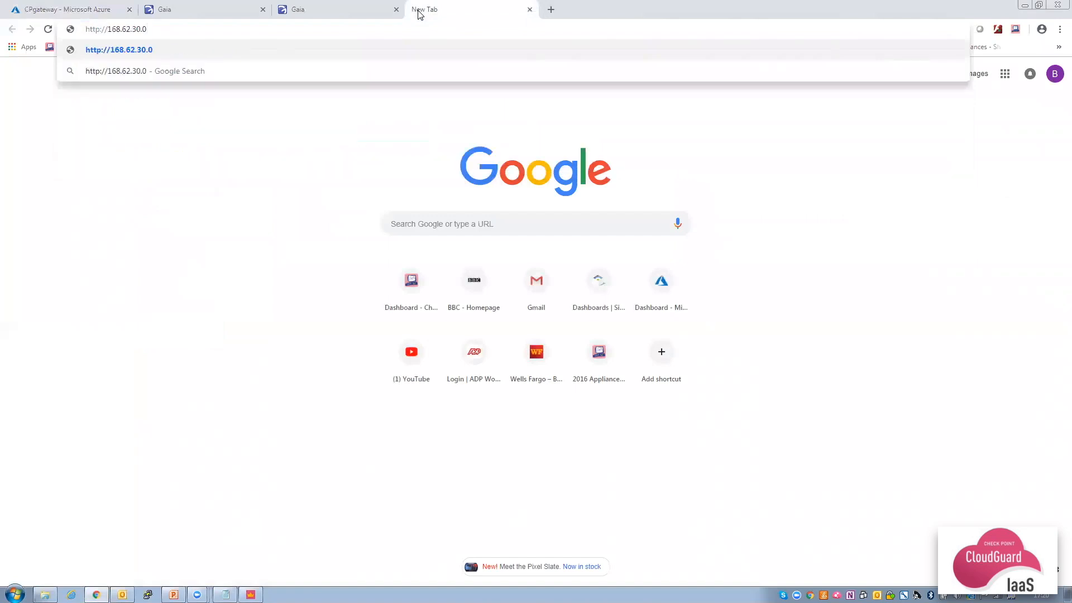
{"action": "key", "text": "Return"}
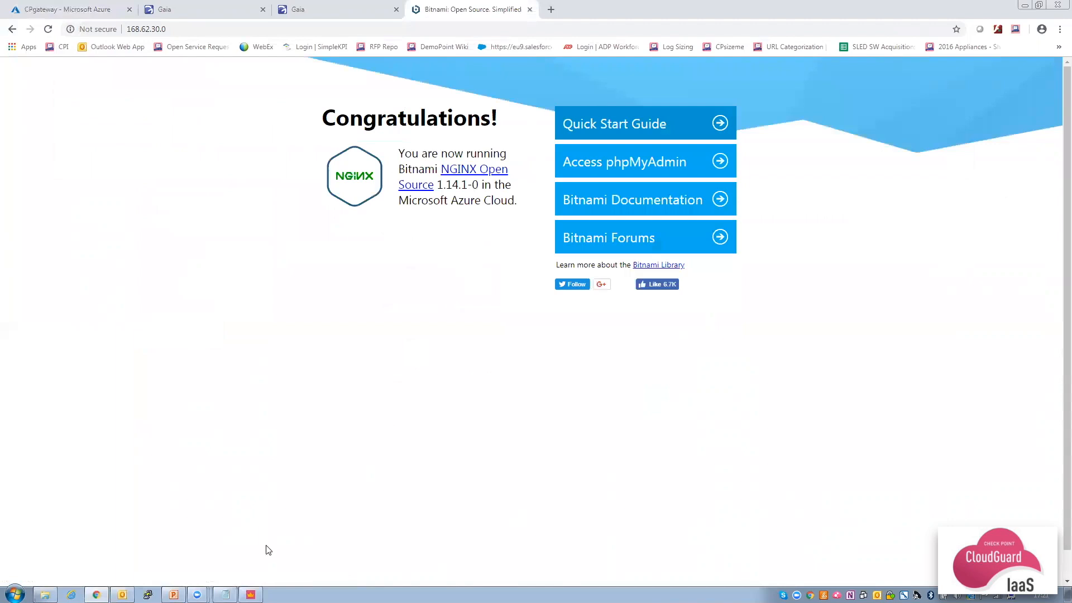
Search the SmartConsole Logs & Monitor view for 'http' traffic entries.
{"action": "left_click", "coordinate": [251, 594]}
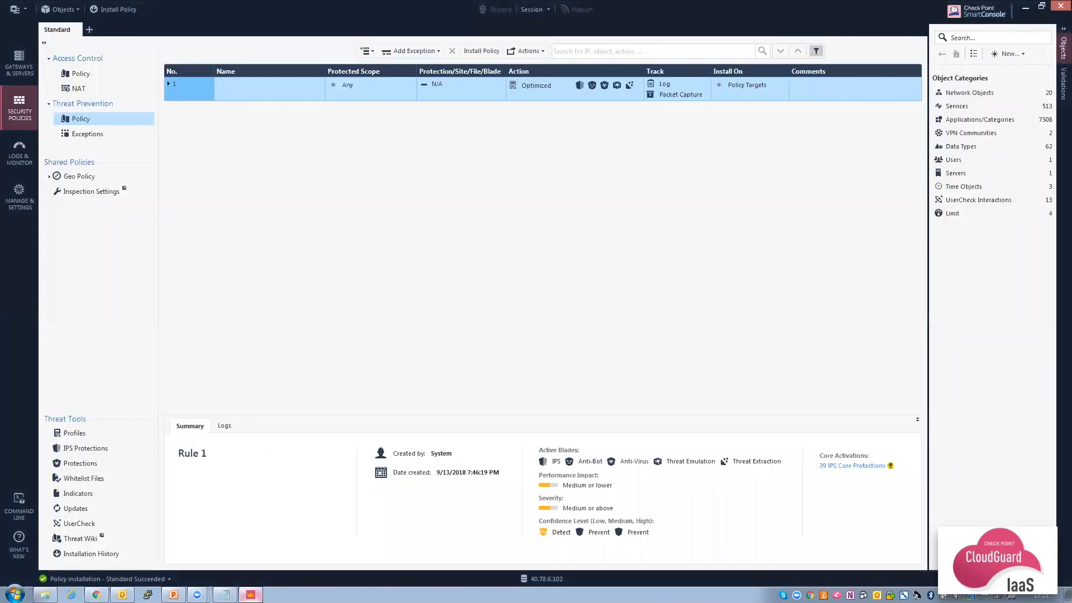
{"action": "left_click", "coordinate": [25, 163]}
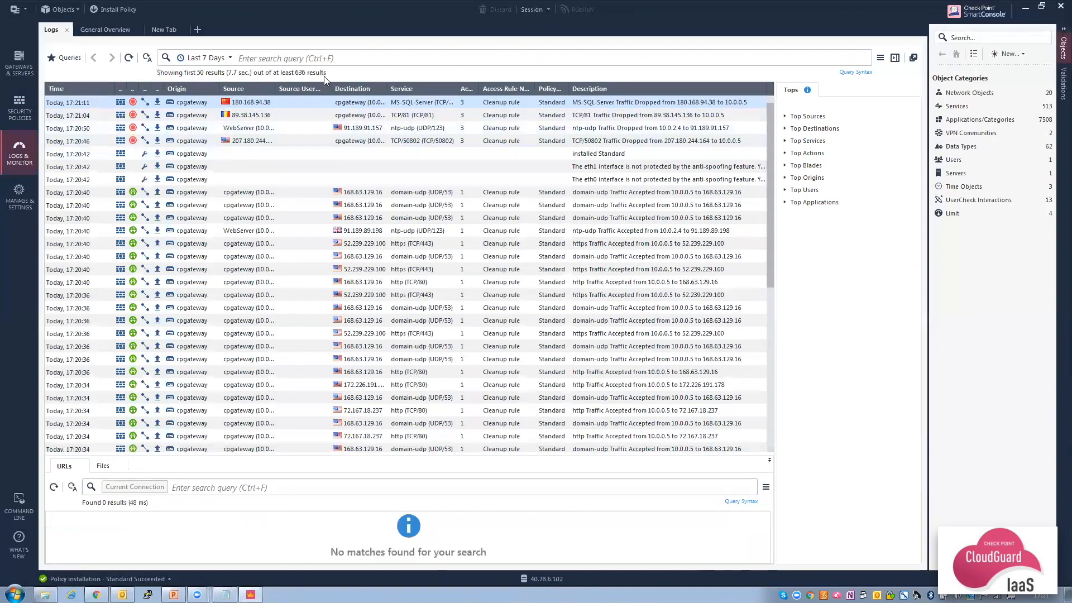
{"action": "left_click", "coordinate": [343, 59]}
{"action": "type", "text": "http"}
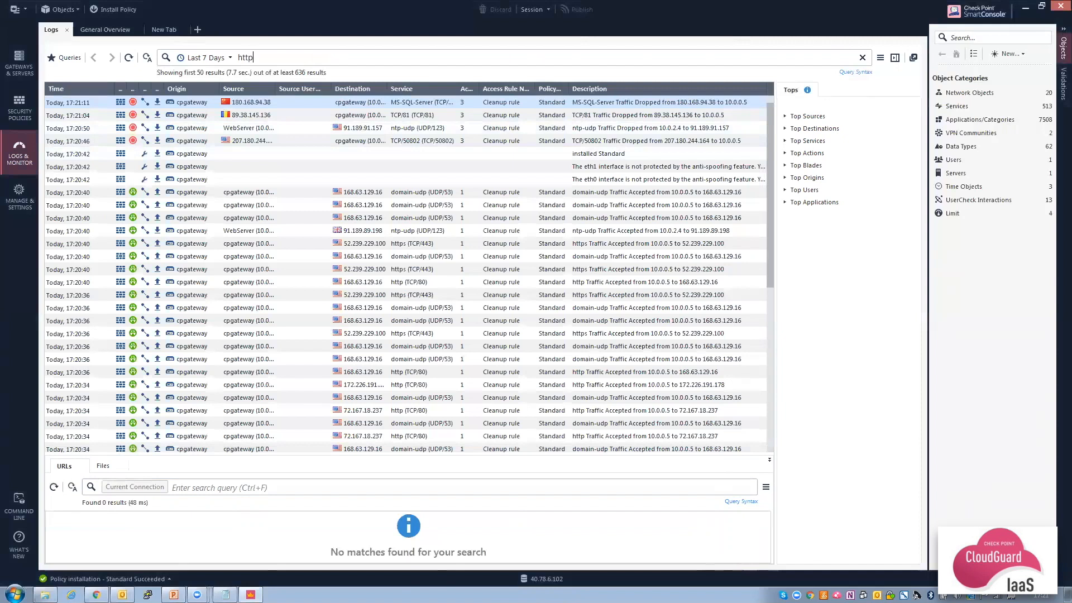
{"action": "key", "text": "Return"}
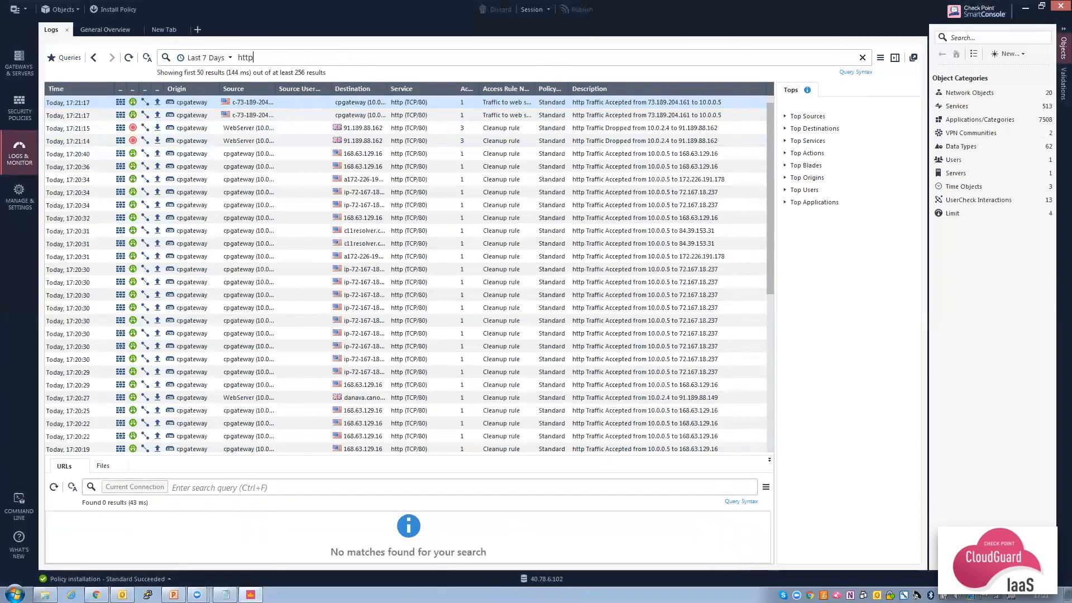
Inspect the accepted http log from the Traffic to web server rule, then return to Chrome.
{"action": "double_click", "coordinate": [333, 103]}
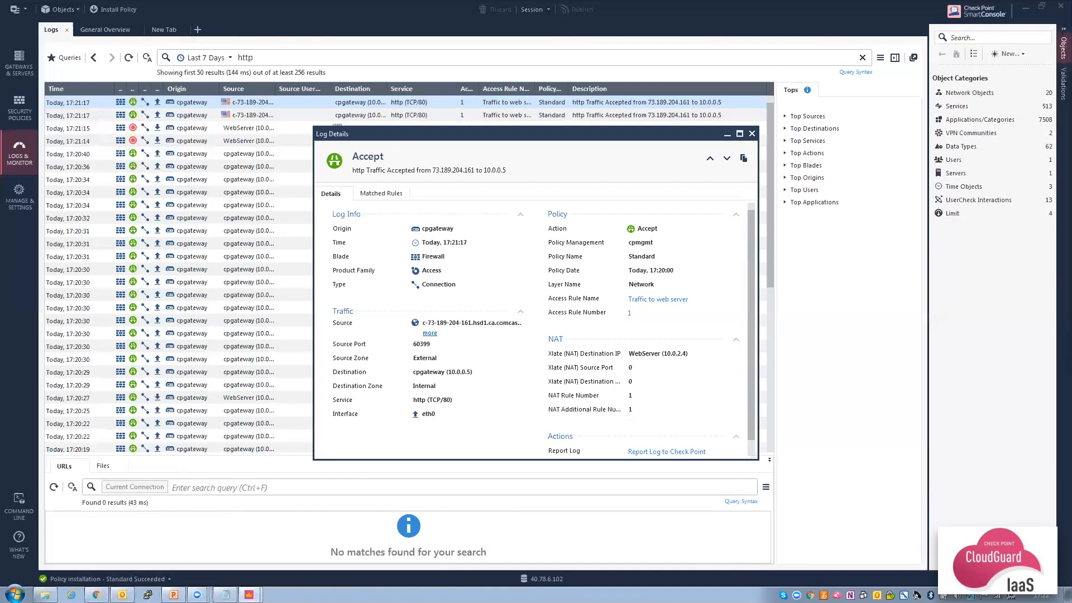
{"action": "left_click", "coordinate": [148, 595]}
{"action": "left_click", "coordinate": [96, 594]}
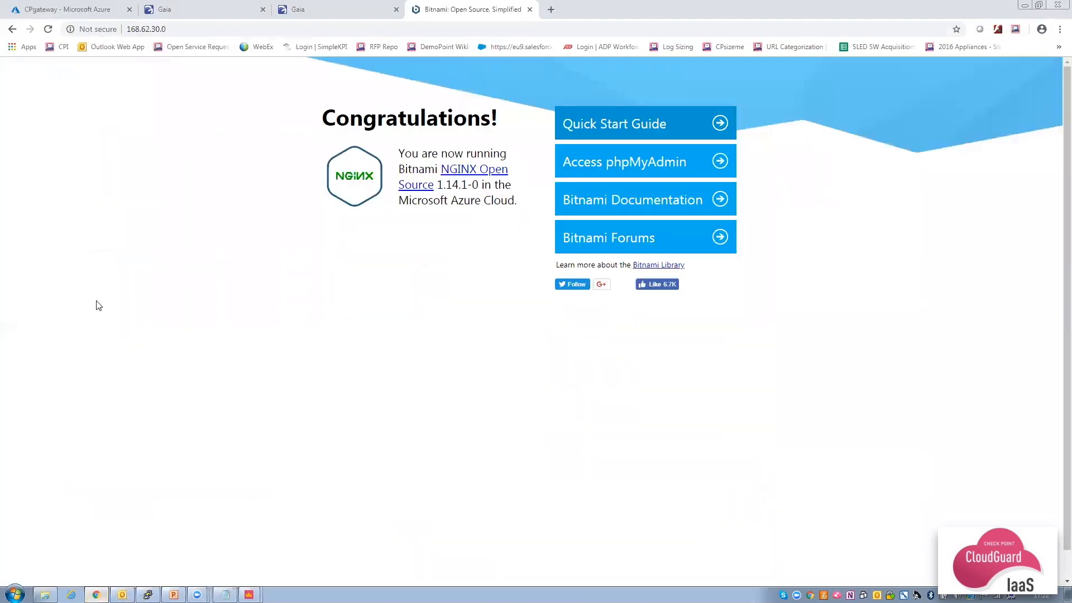
Copy the CPmgmt public IP 40.78.6.102 from the CPmgmt-RG resource group.
{"action": "left_click", "coordinate": [77, 9]}
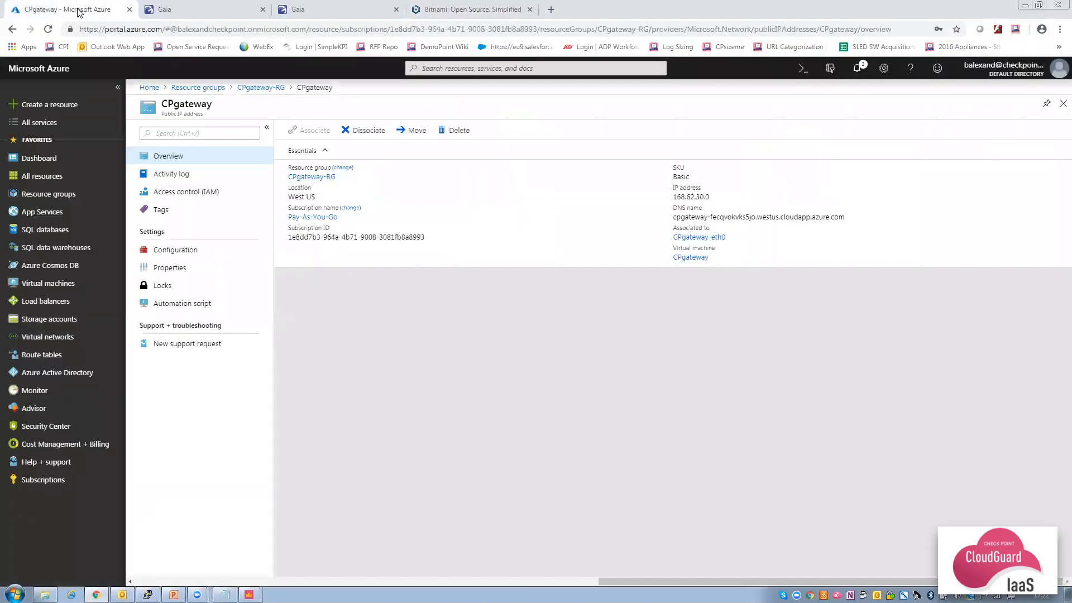
{"action": "left_click", "coordinate": [64, 193]}
{"action": "left_click", "coordinate": [198, 241]}
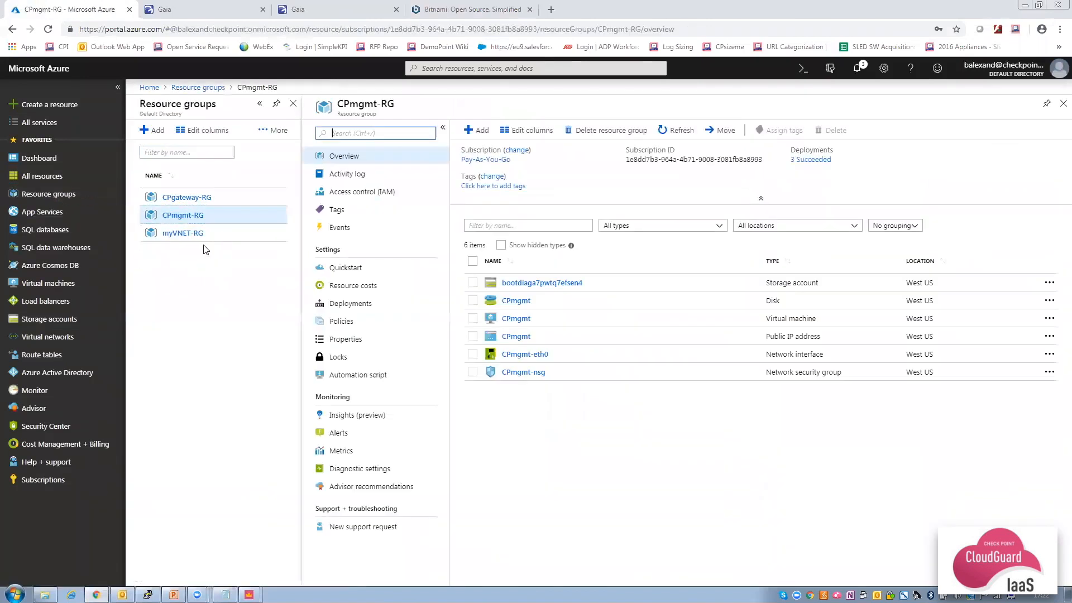
{"action": "left_click", "coordinate": [510, 337]}
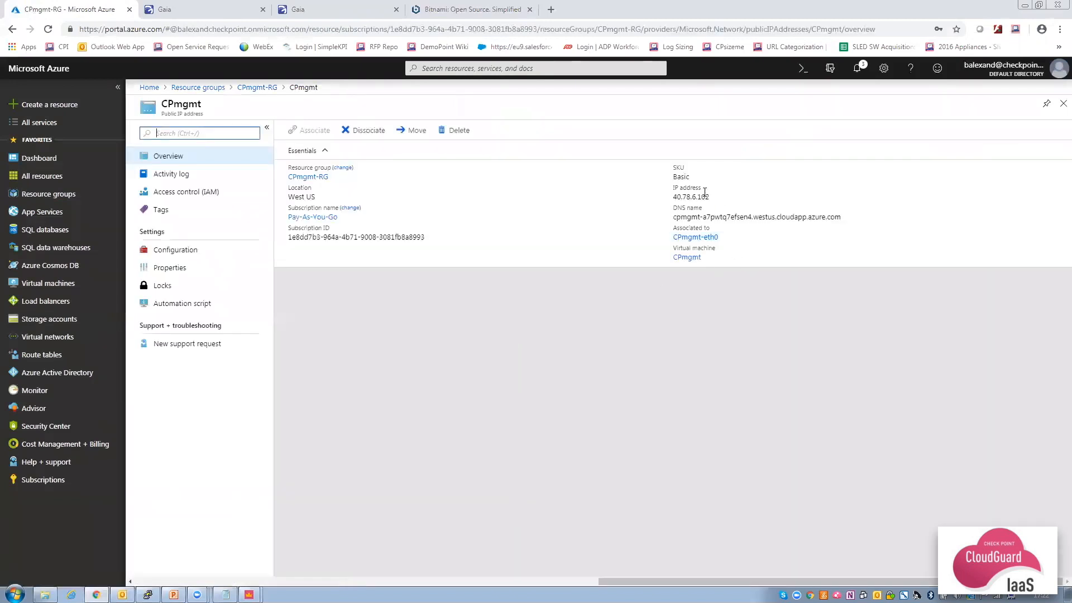
{"action": "left_click", "coordinate": [1044, 198]}
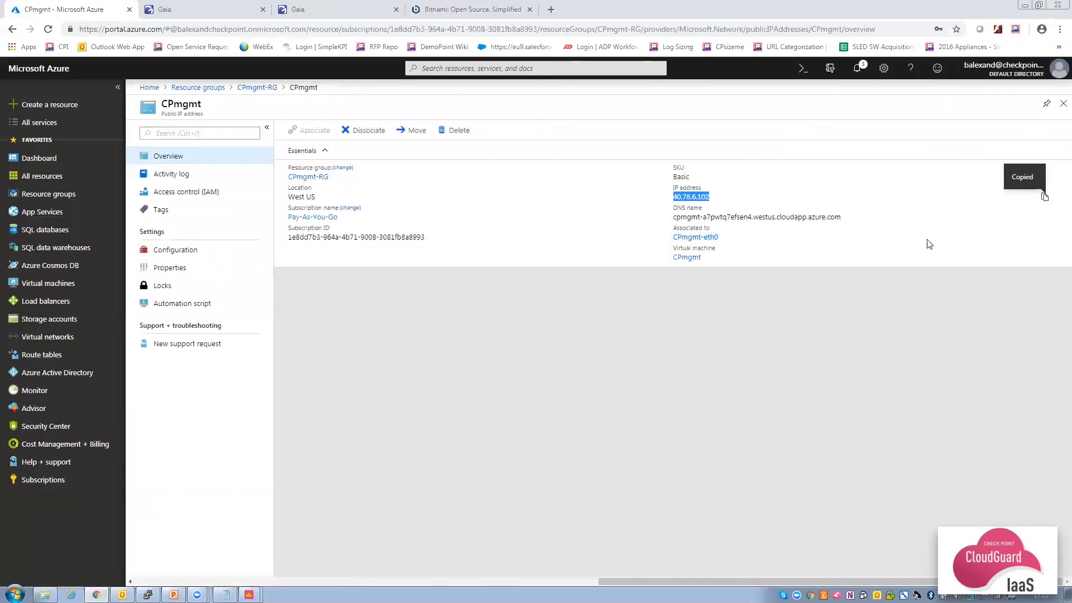
{"action": "left_click", "coordinate": [147, 595]}
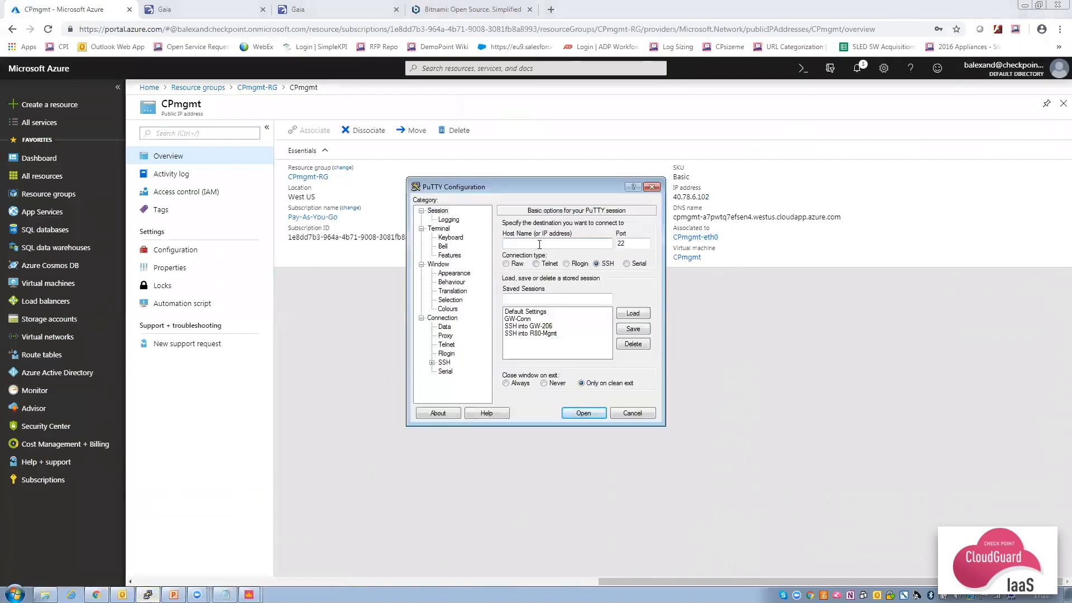
SSH with PuTTY to the management server at 40.78.6.102 and log in as admin.
{"action": "key", "text": "ctrl+v"}
{"action": "left_click", "coordinate": [582, 413]}
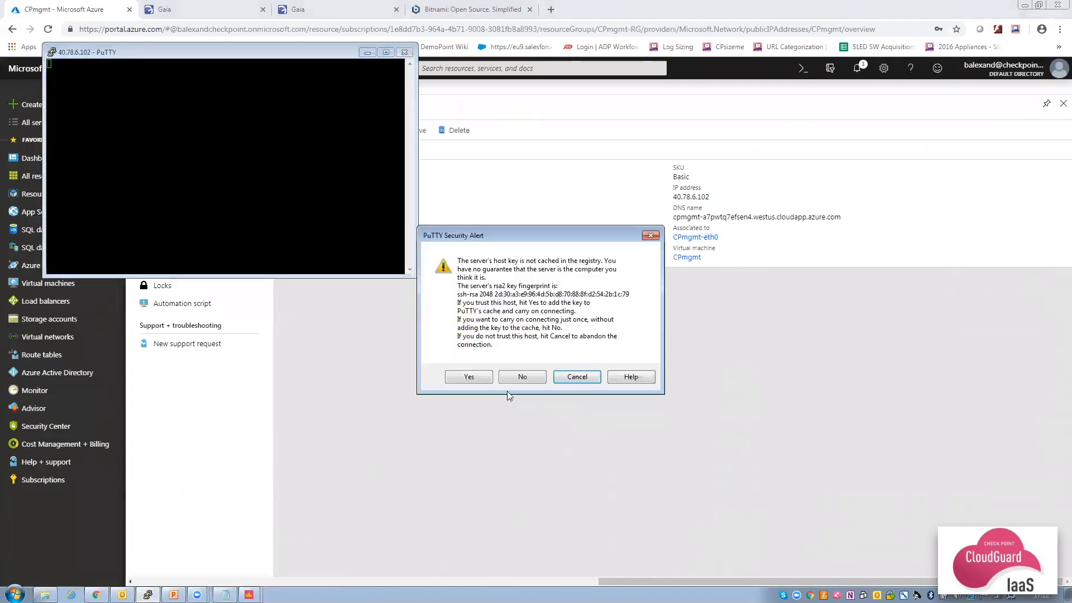
{"action": "left_click", "coordinate": [472, 377]}
{"action": "type", "text": "admin"}
{"action": "key", "text": "Return"}
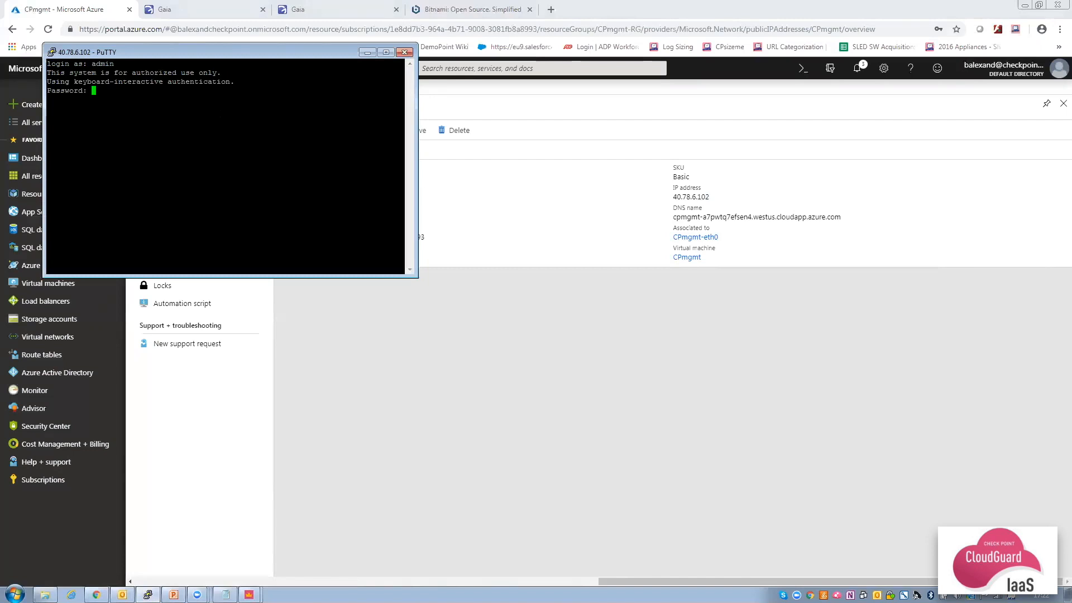
{"action": "key", "text": "Return"}
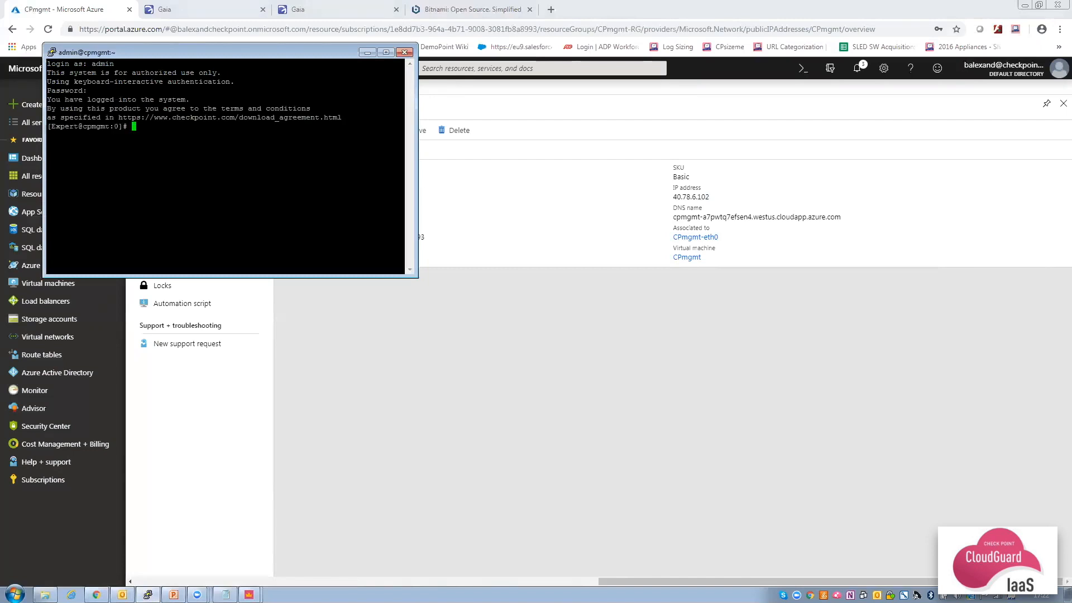
Run 'cloudguard on' to enable CloudGuard IaaS, then close the PuTTY session.
{"action": "type", "text": "cloudguard on"}
{"action": "key", "text": "Return"}
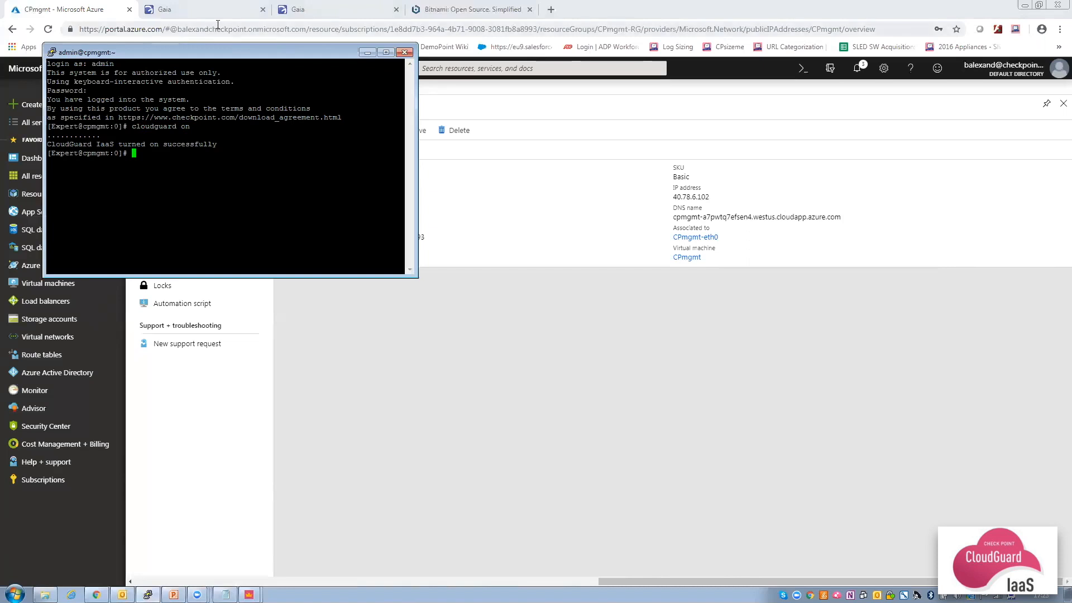
{"action": "left_click", "coordinate": [404, 52]}
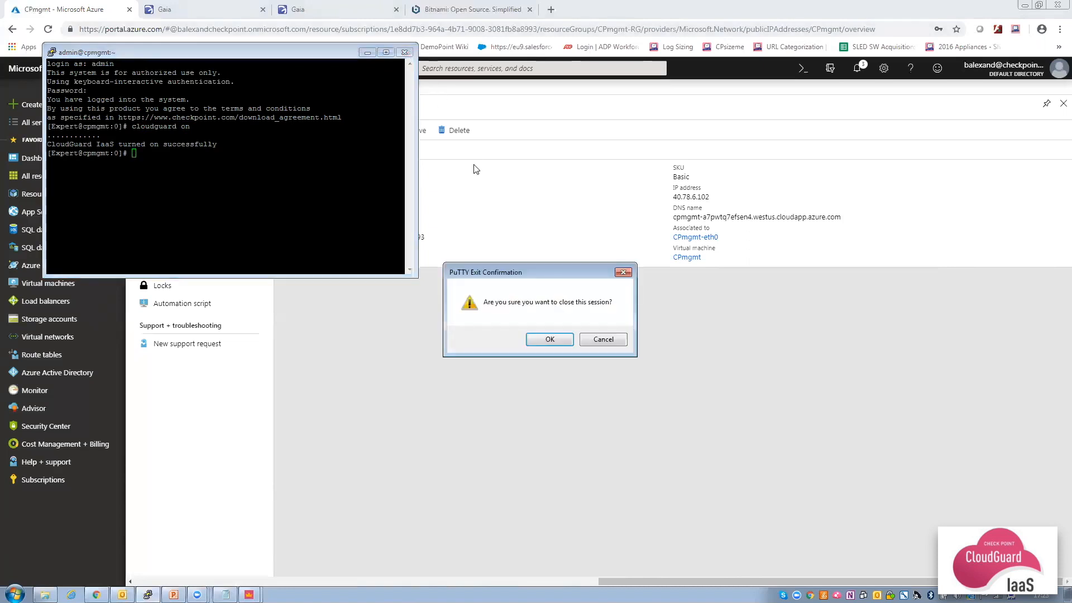
{"action": "left_click", "coordinate": [550, 340]}
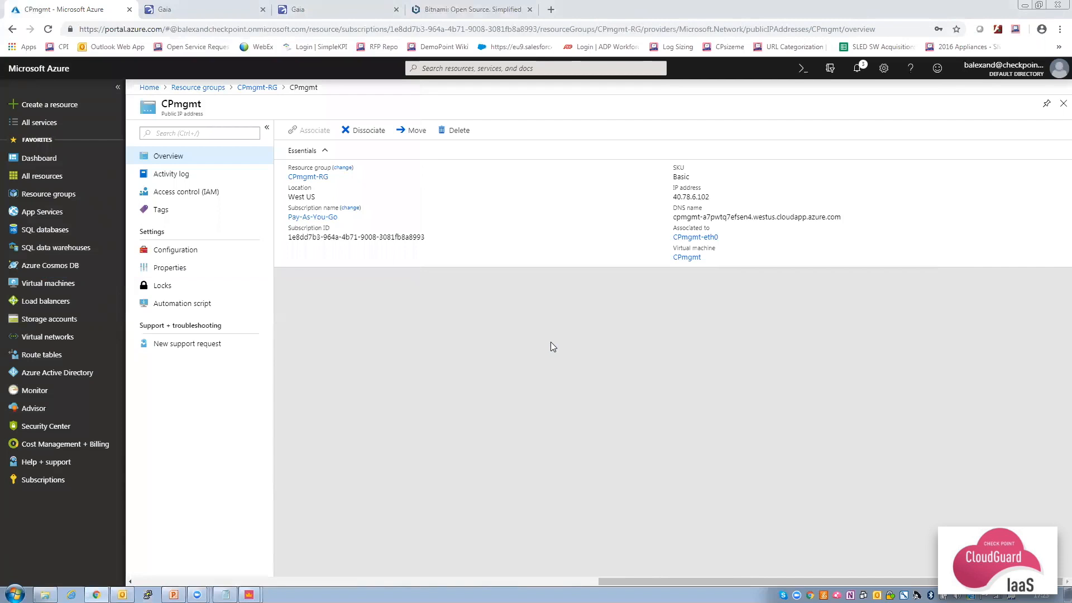
Copy the Default Directory's Directory ID from Azure Active Directory Properties.
{"action": "left_click", "coordinate": [62, 378]}
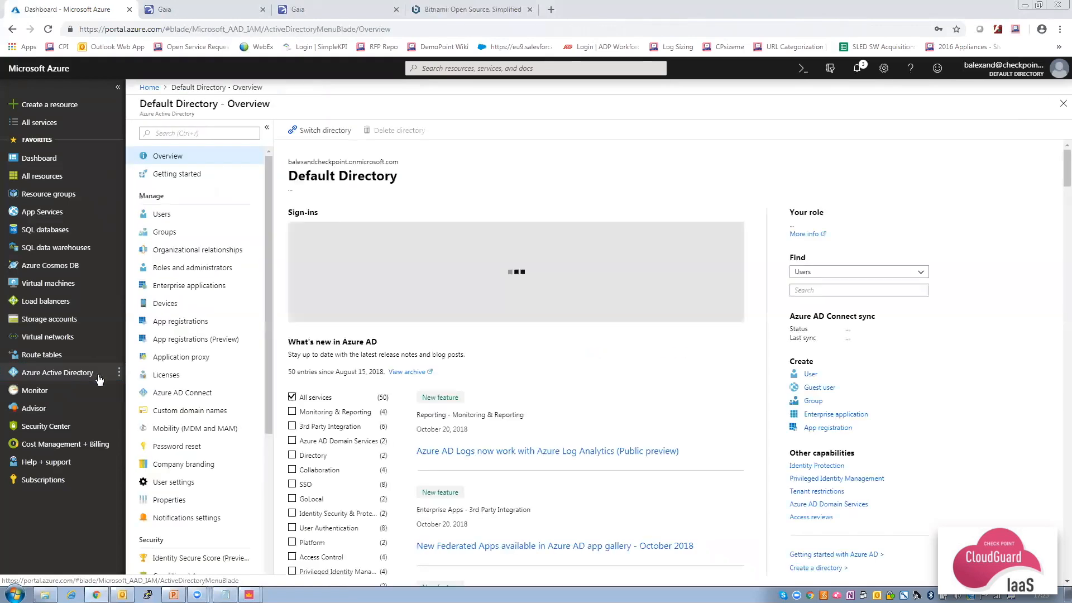
{"action": "left_click", "coordinate": [169, 500]}
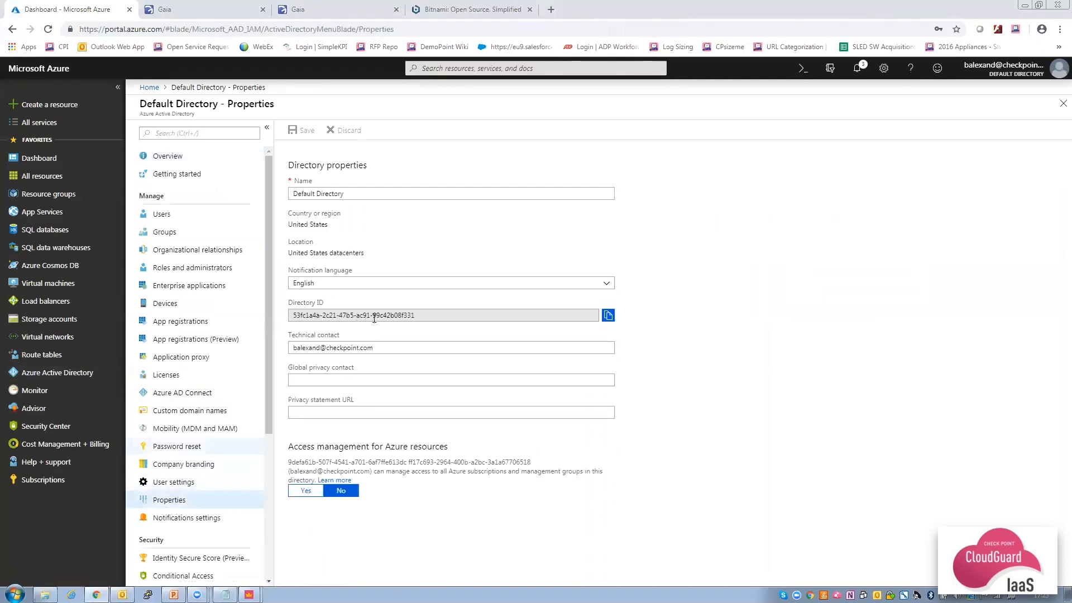
{"action": "left_click", "coordinate": [608, 316]}
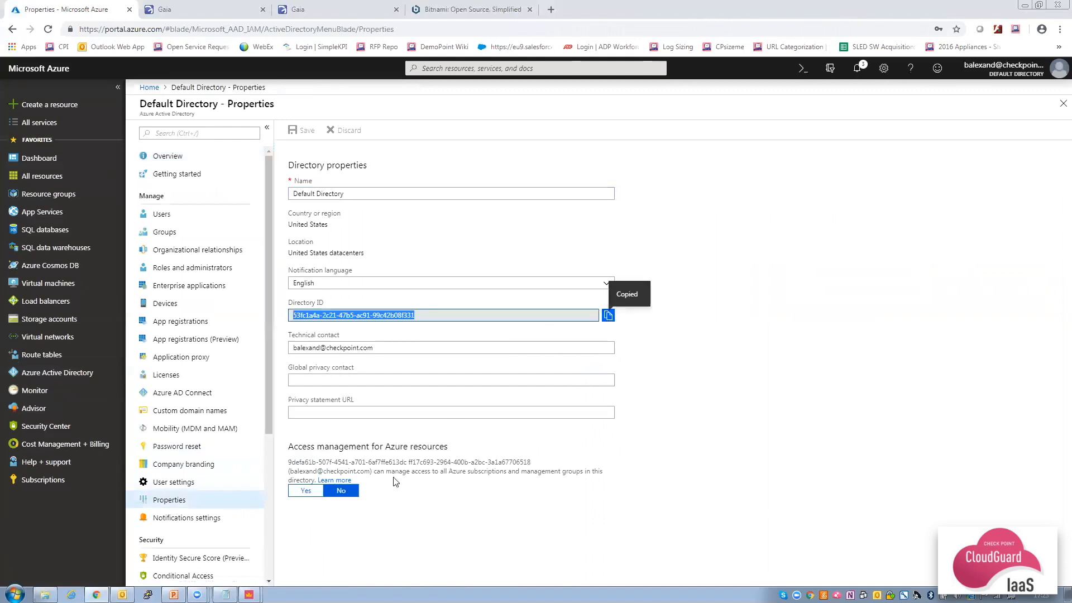
{"action": "left_click", "coordinate": [225, 595]}
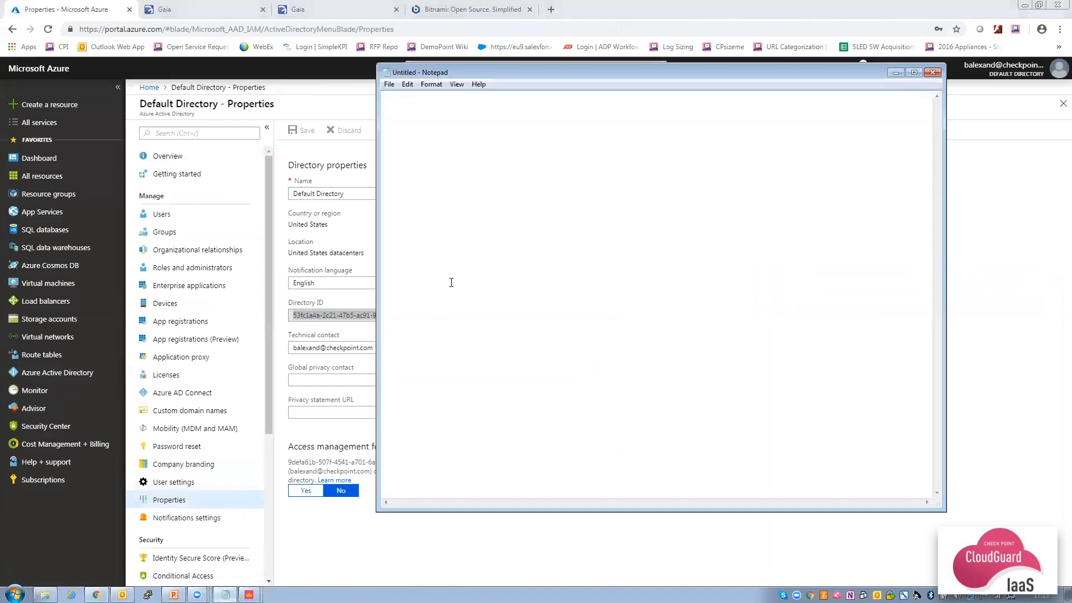
Paste the Directory ID into Notepad under a 'Directory ID' heading, then view App registrations.
{"action": "type", "text": "Directory ID"}
{"action": "key", "text": "ctrl+v"}
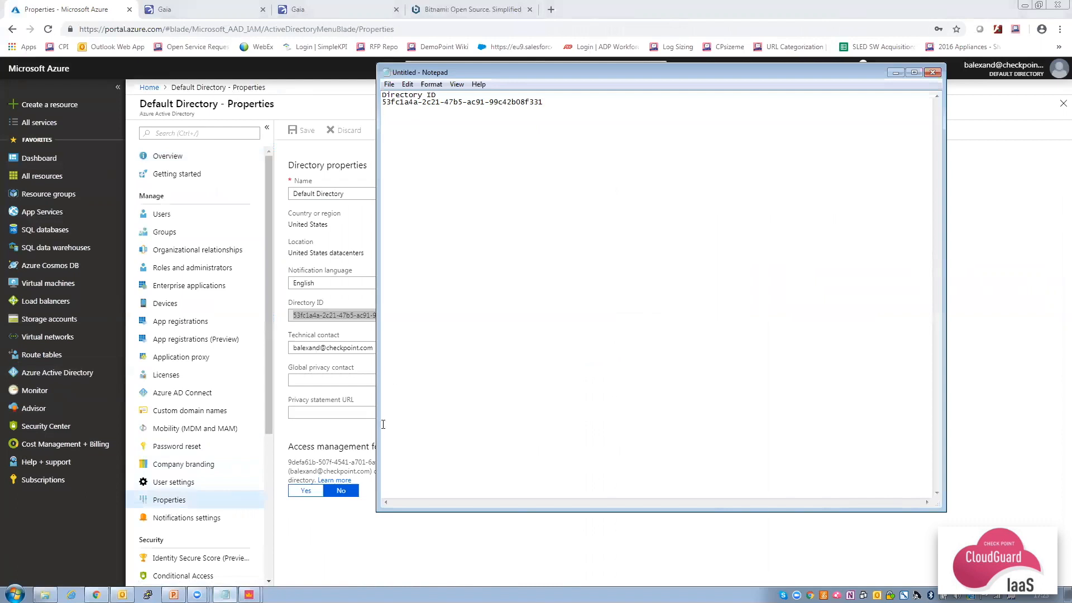
{"action": "left_click", "coordinate": [344, 518]}
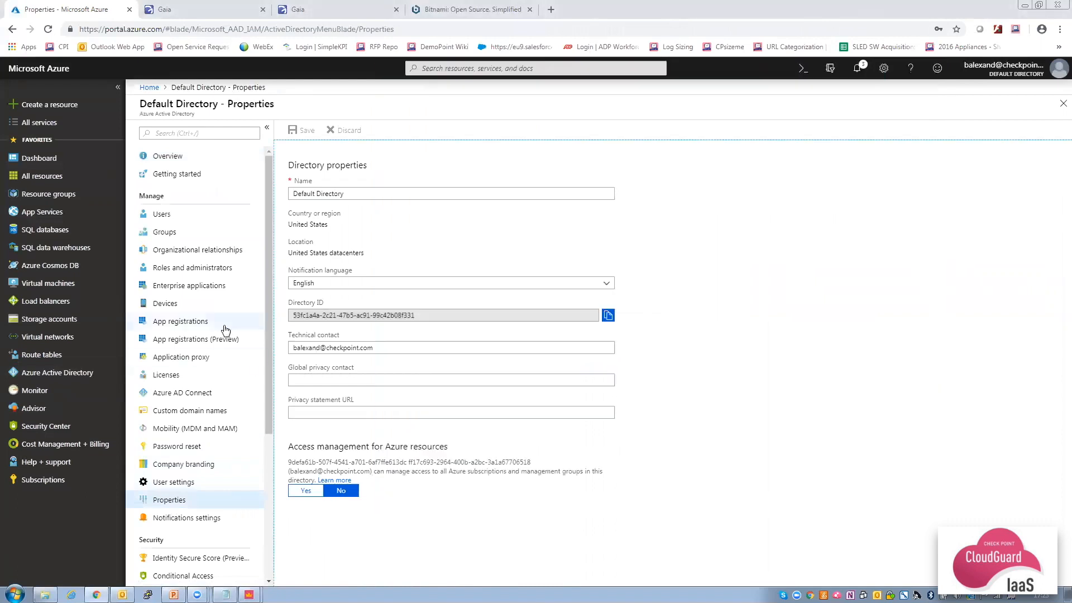
{"action": "left_click", "coordinate": [191, 323]}
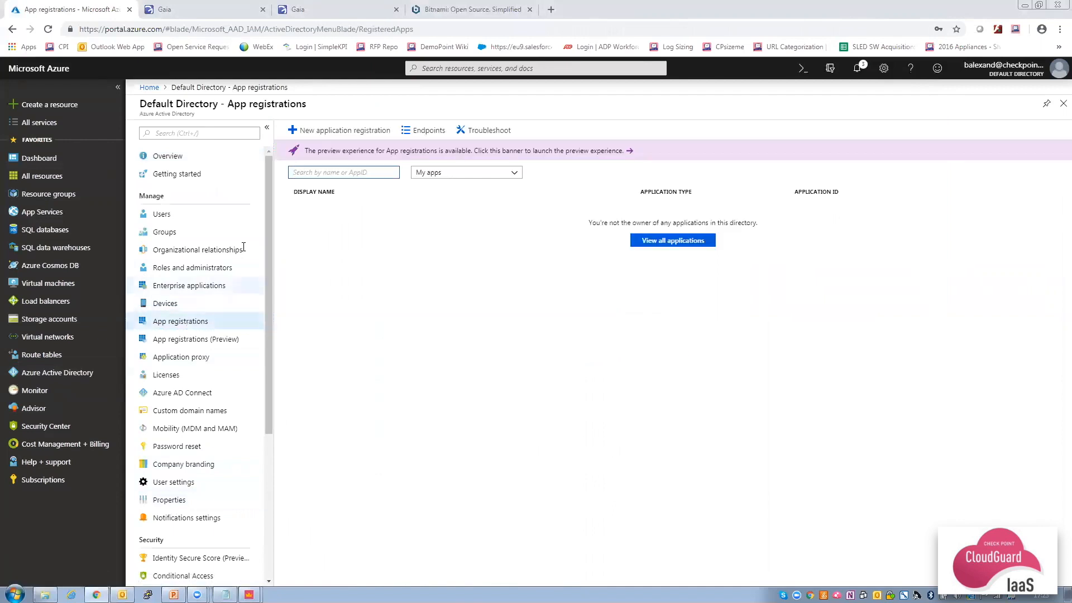
{"action": "left_click", "coordinate": [343, 130]}
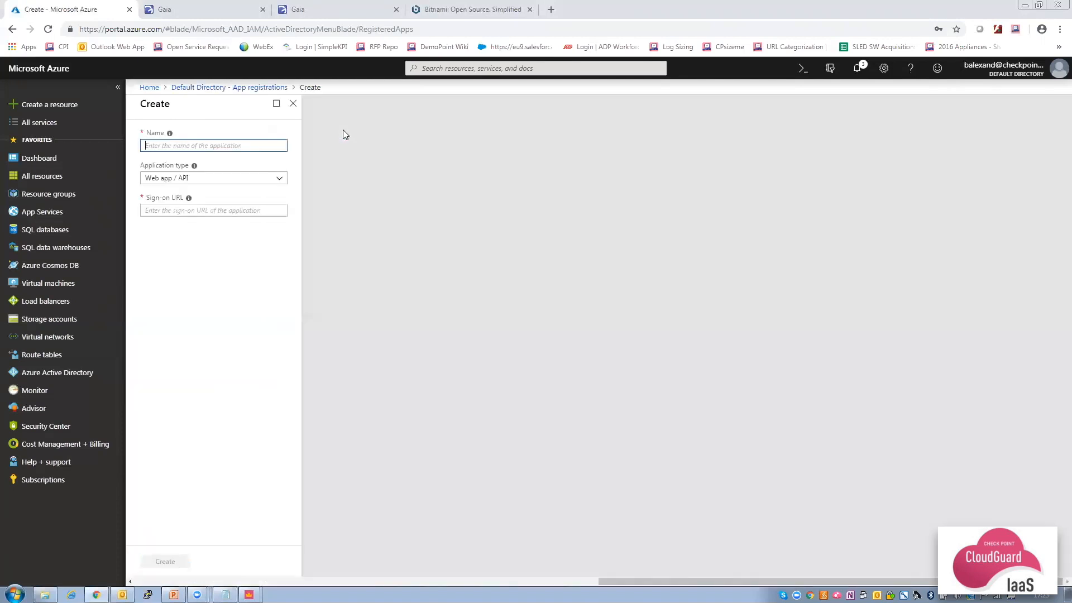
{"action": "type", "text": "CloudGuard-controller"}
{"action": "left_click", "coordinate": [210, 210]}
{"action": "type", "text": "https://local"}
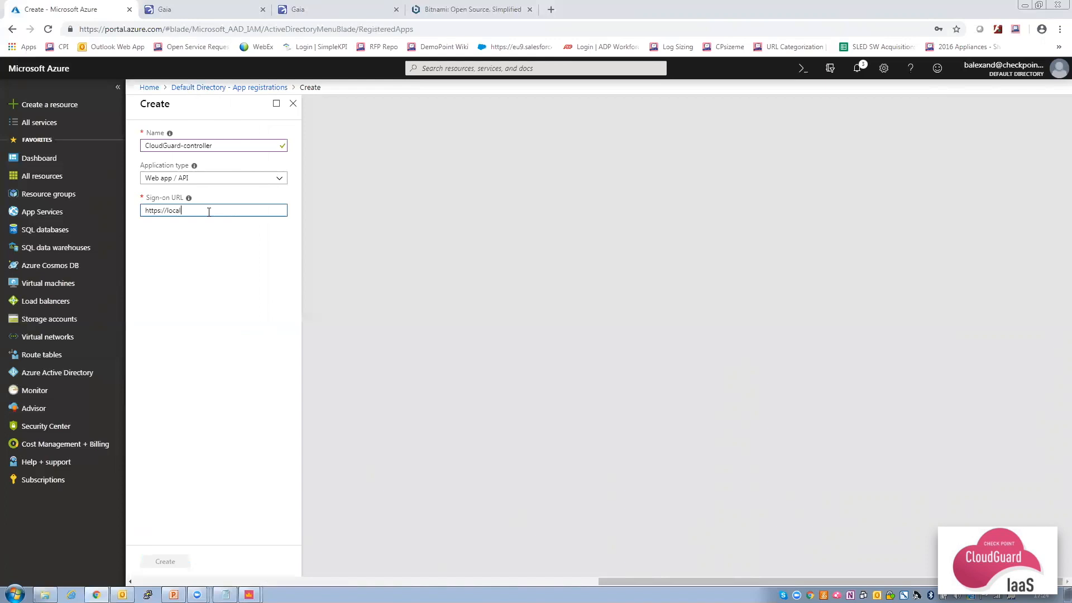
{"action": "type", "text": "host/CloudGuard-controller"}
{"action": "left_click", "coordinate": [202, 269]}
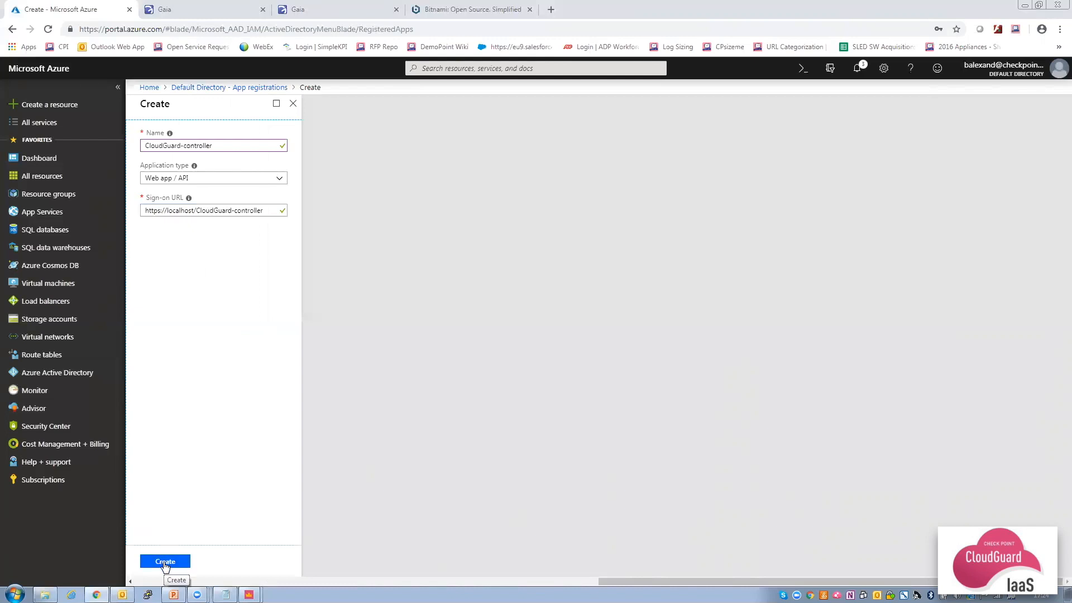
{"action": "left_click", "coordinate": [165, 562]}
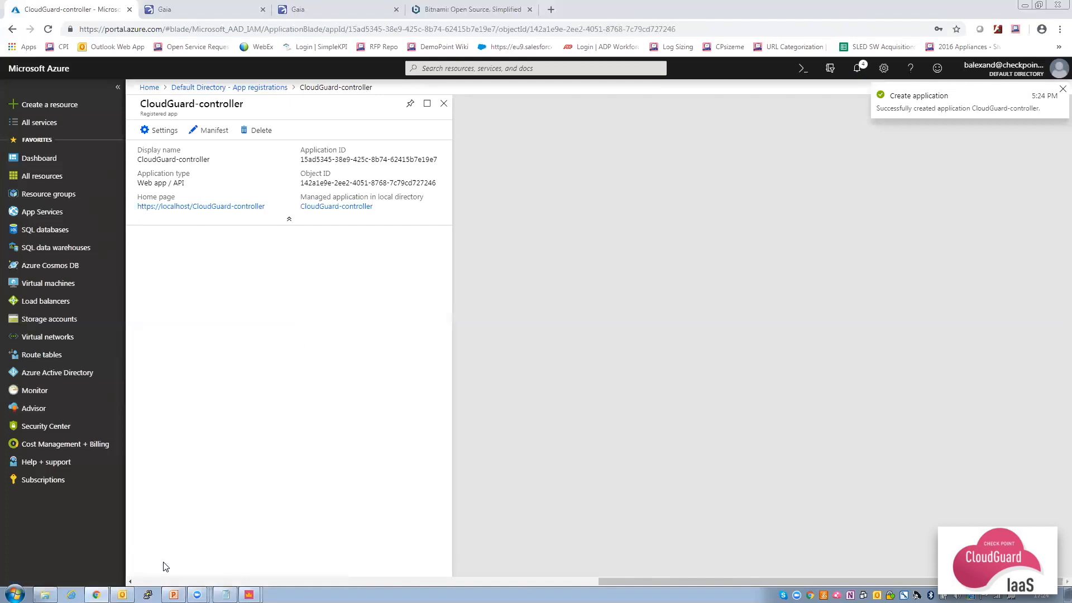
Record the app's Application ID in Notepad under 'App ID' and open its Settings.
{"action": "left_click", "coordinate": [442, 160]}
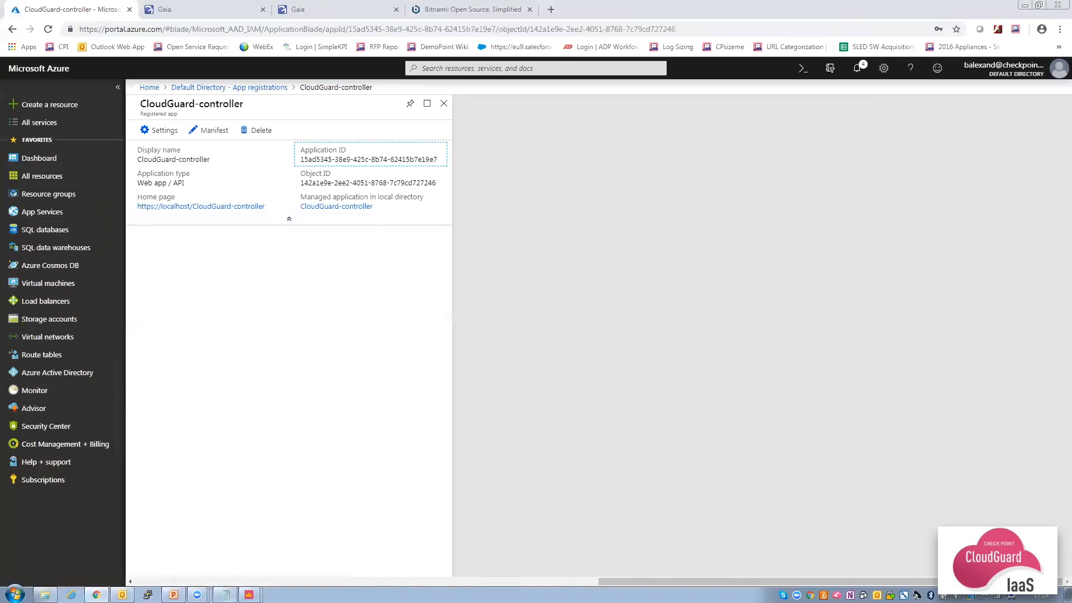
{"action": "left_click", "coordinate": [225, 595]}
{"action": "type", "text": "App ID"}
{"action": "key", "text": "ctrl+v"}
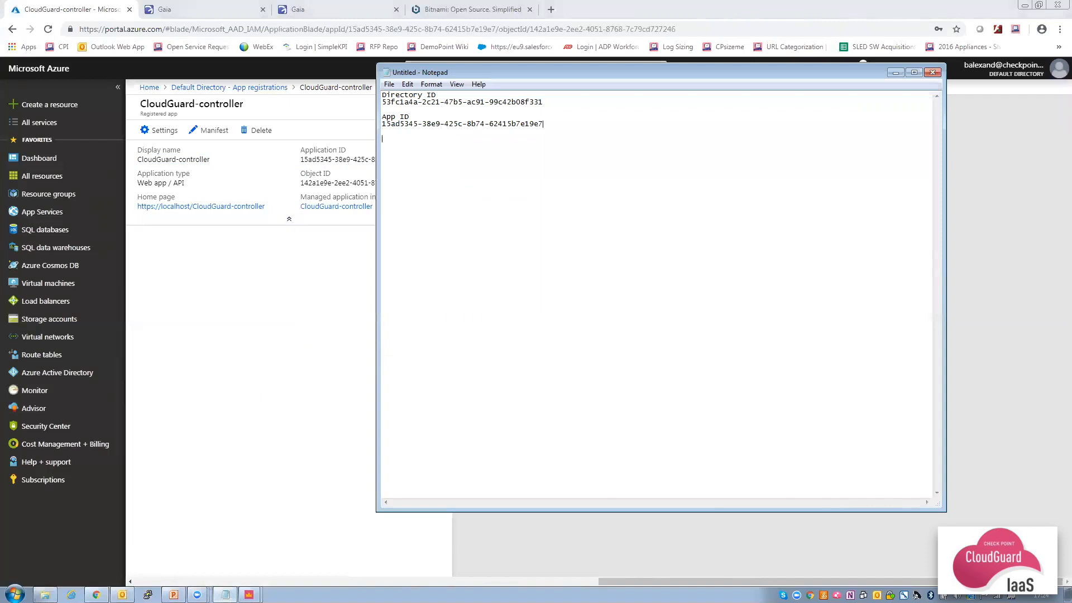
{"action": "left_click", "coordinate": [314, 310]}
{"action": "left_click", "coordinate": [155, 132]}
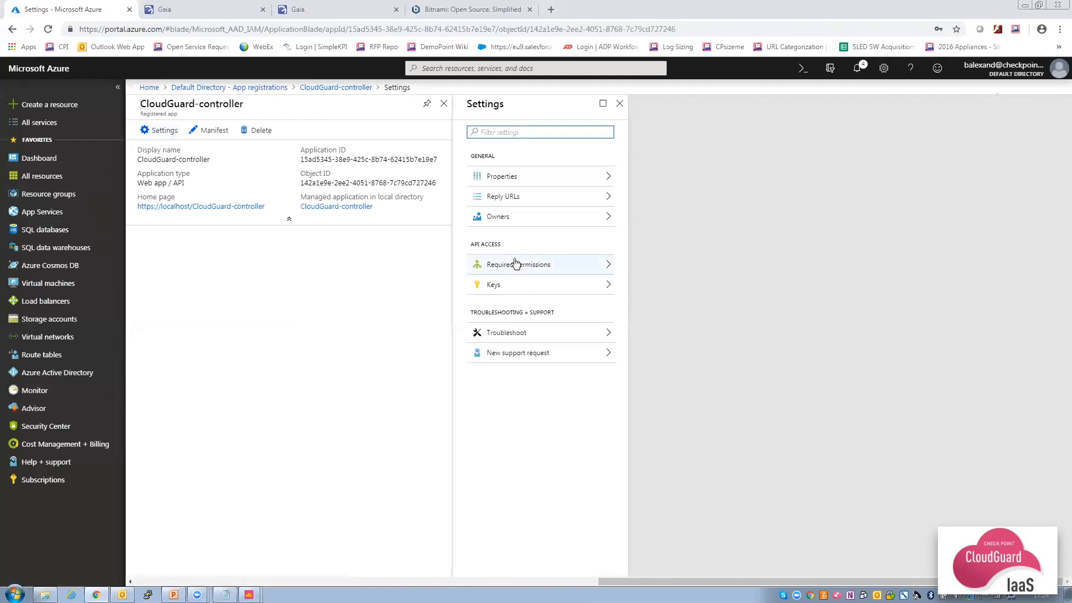
Add a never-expiring password key described 'CloudGuard' to CloudGuard-controller and save it.
{"action": "left_click", "coordinate": [536, 287]}
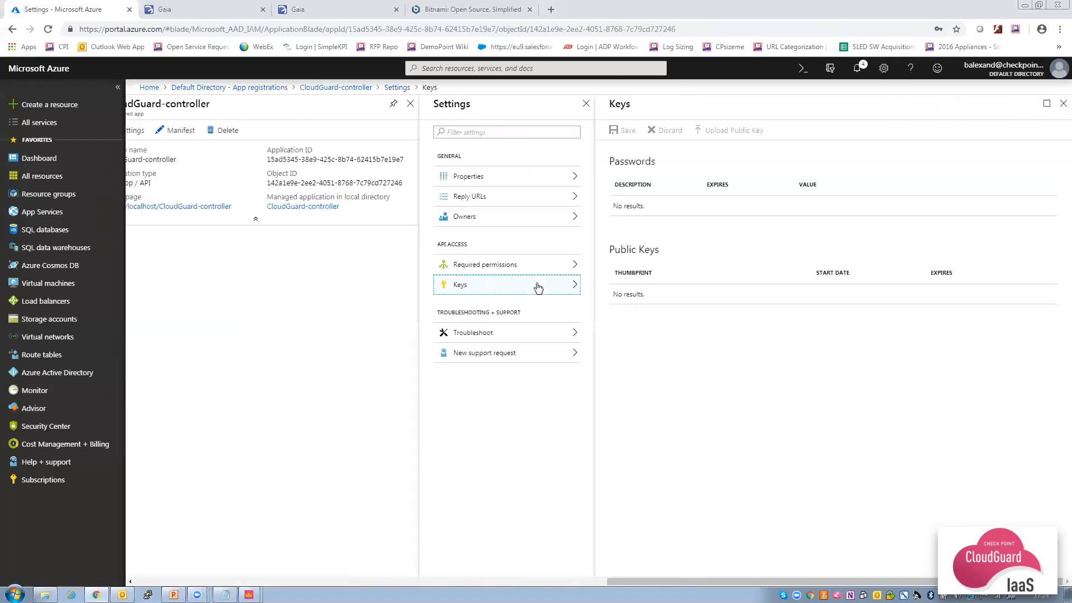
{"action": "left_click", "coordinate": [641, 225]}
{"action": "type", "text": "CloudGuard"}
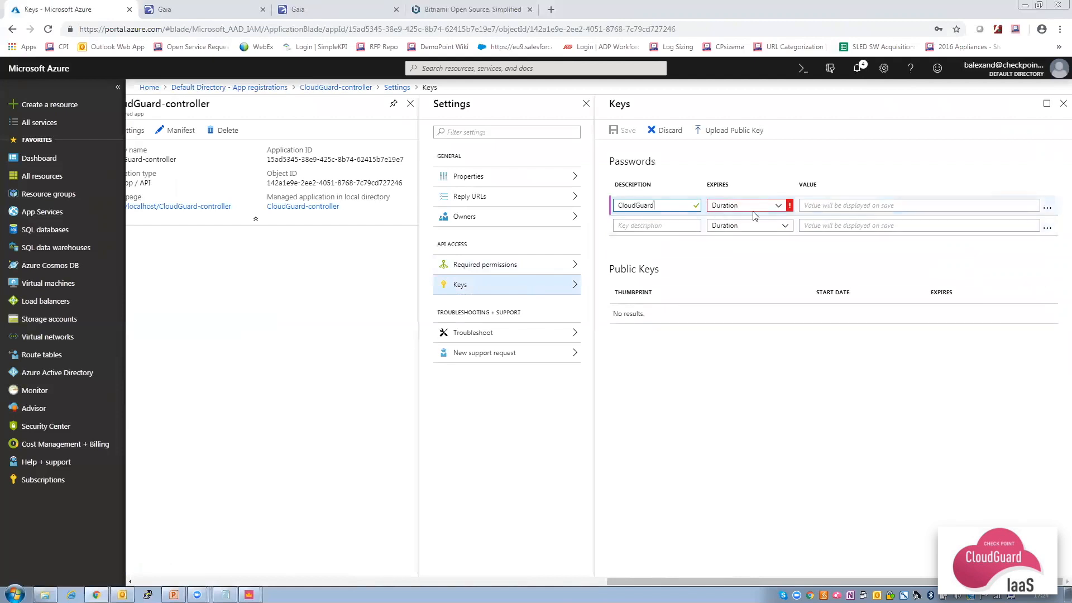
{"action": "left_click", "coordinate": [753, 209]}
{"action": "left_click", "coordinate": [738, 260]}
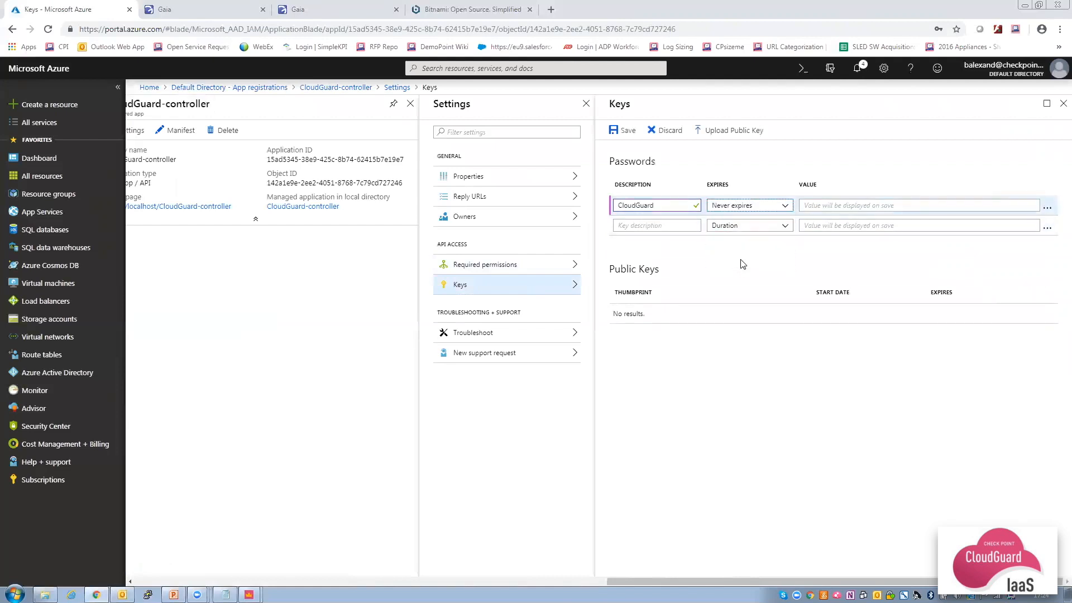
{"action": "left_click", "coordinate": [628, 131]}
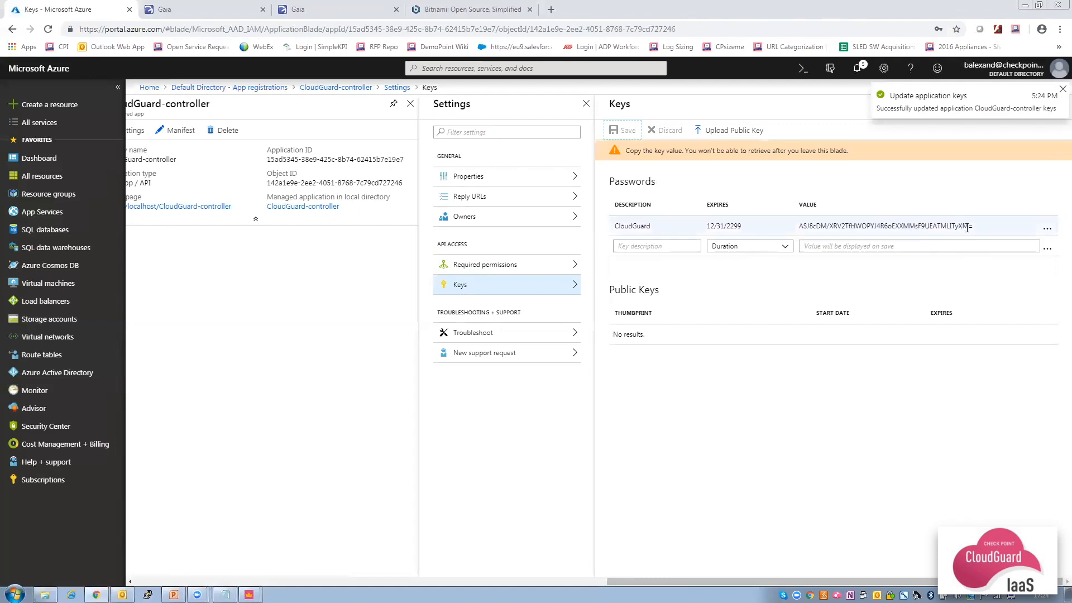
Copy the generated key value into Notepad under a 'Secret Key' heading.
{"action": "left_click_drag", "start_coordinate": [972, 226], "coordinate": [799, 237]}
{"action": "key", "text": "ctrl+c"}
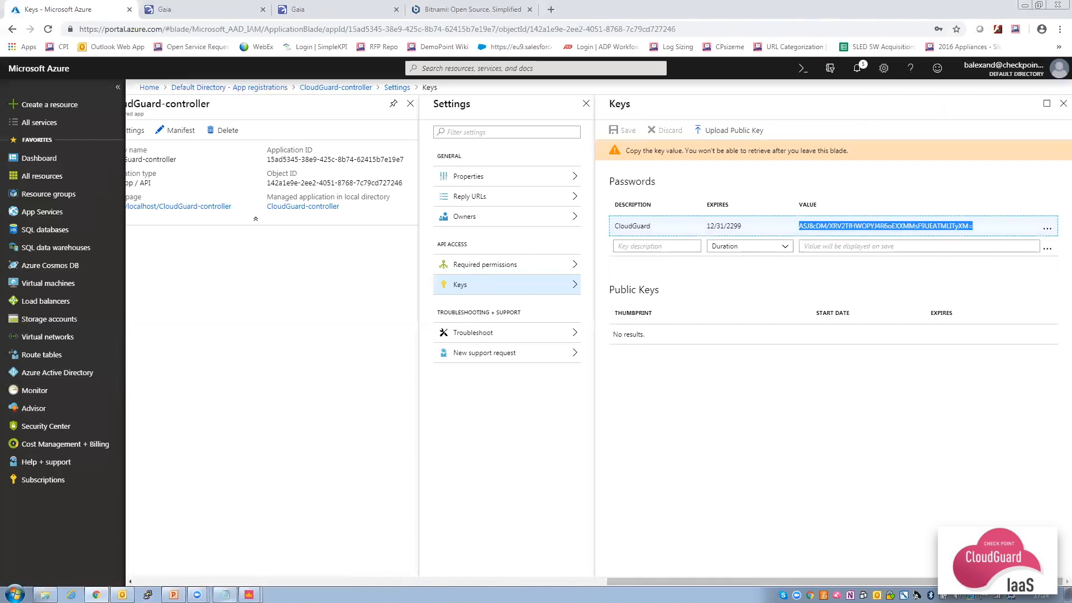
{"action": "left_click", "coordinate": [225, 594]}
{"action": "type", "text": "Se"}
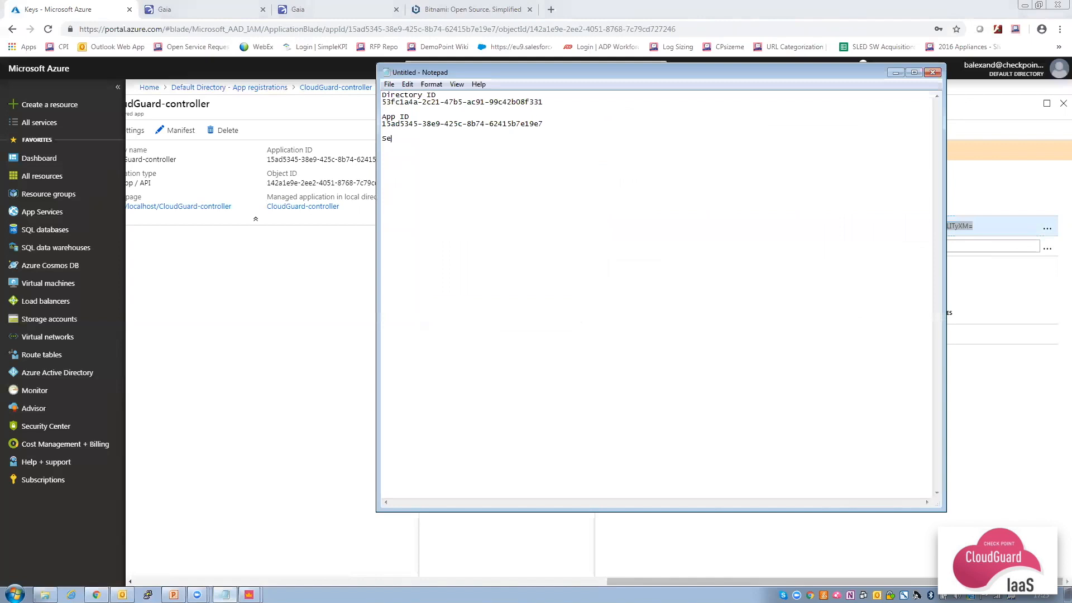
{"action": "type", "text": "cret Key"}
{"action": "key", "text": "Return"}
{"action": "key", "text": "ctrl+v"}
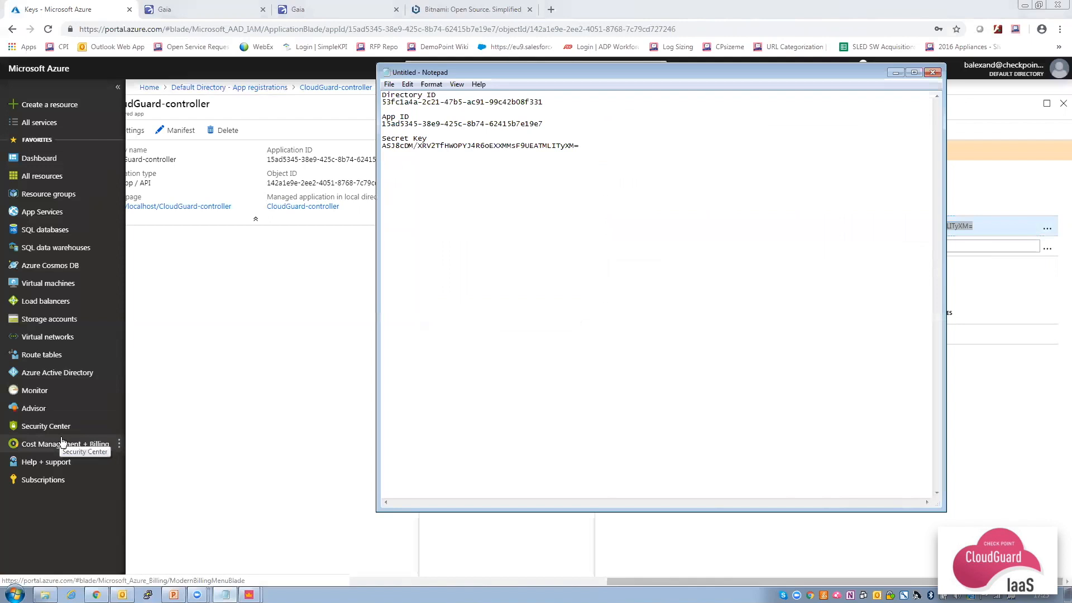
Open Access control (IAM) for the myVNET-RG resource group.
{"action": "left_click", "coordinate": [55, 197]}
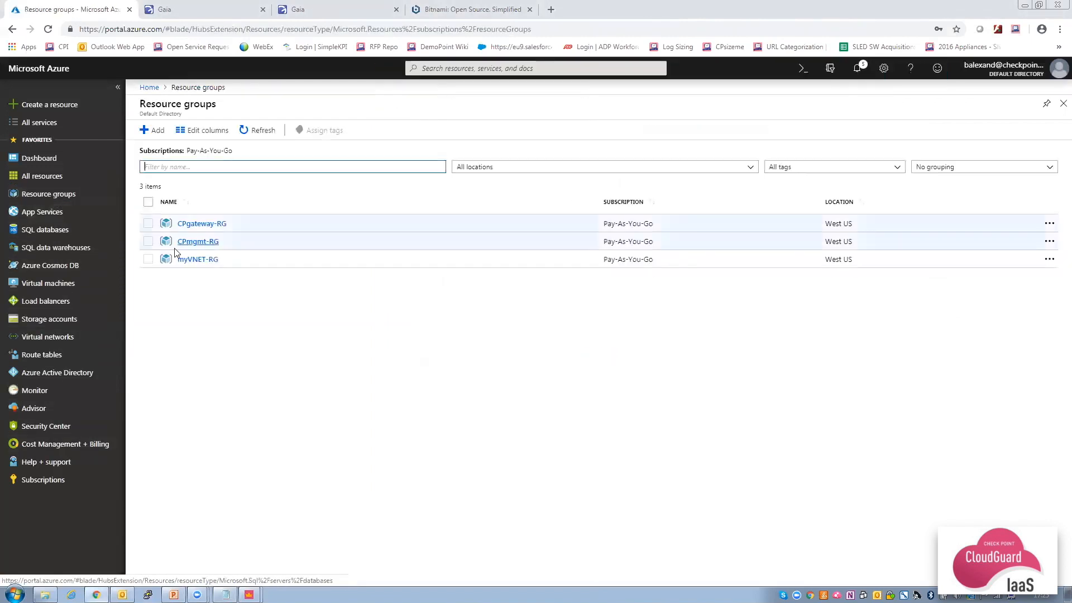
{"action": "left_click", "coordinate": [198, 259]}
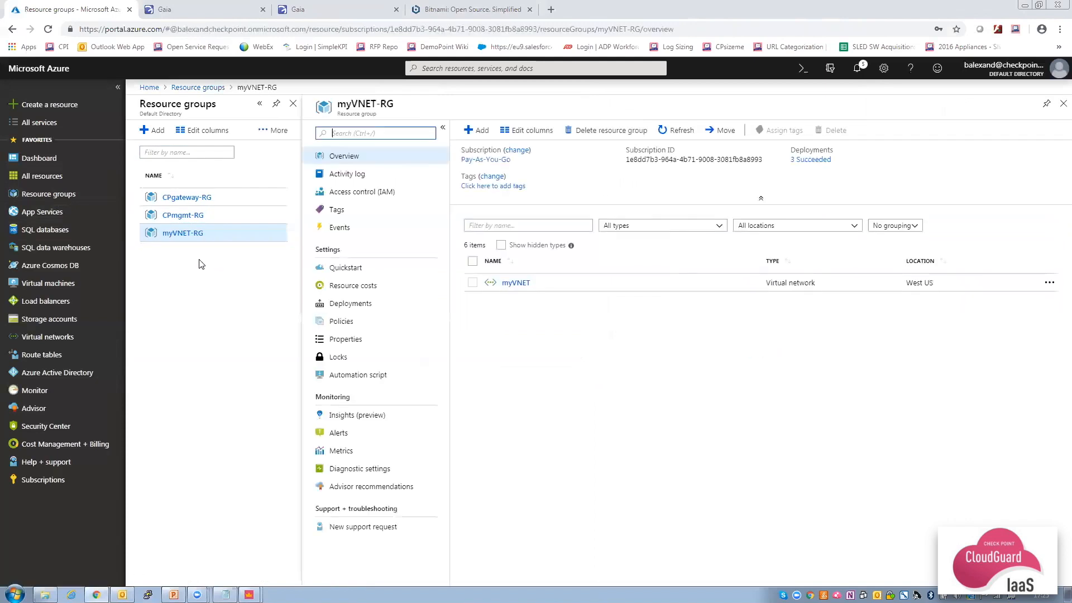
{"action": "left_click", "coordinate": [355, 193]}
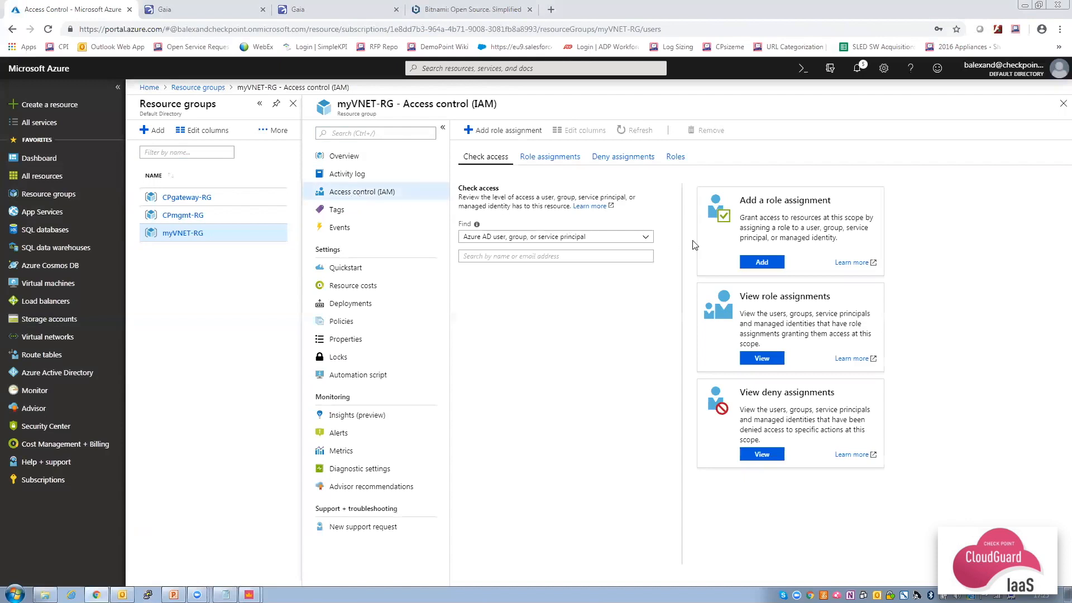
Assign the Contributor role to CloudGuard-controller, found by searching 'Cloud', and save.
{"action": "left_click", "coordinate": [499, 132]}
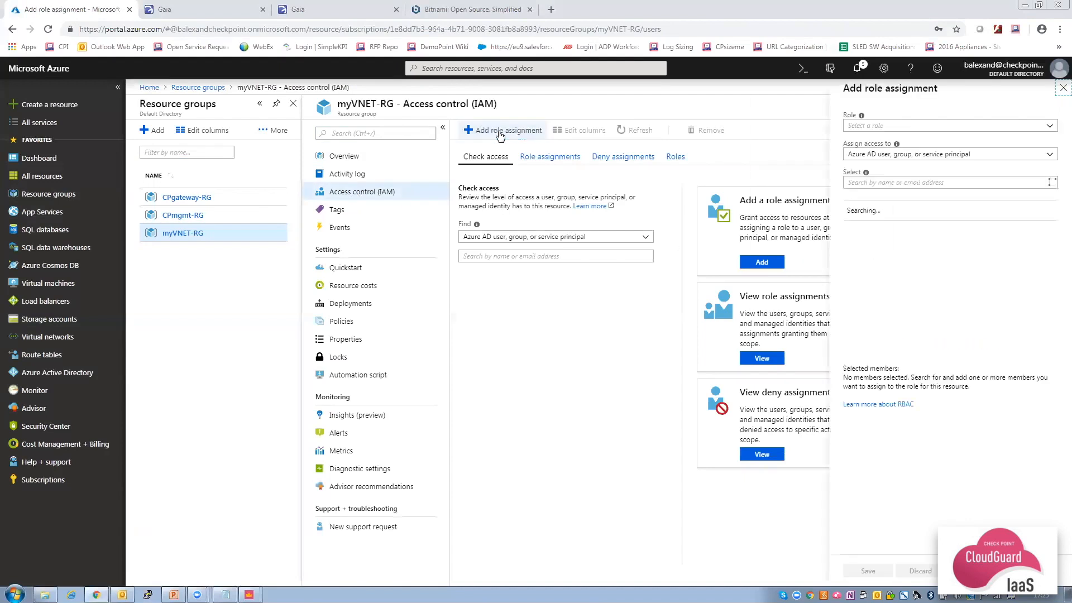
{"action": "left_click", "coordinate": [891, 128]}
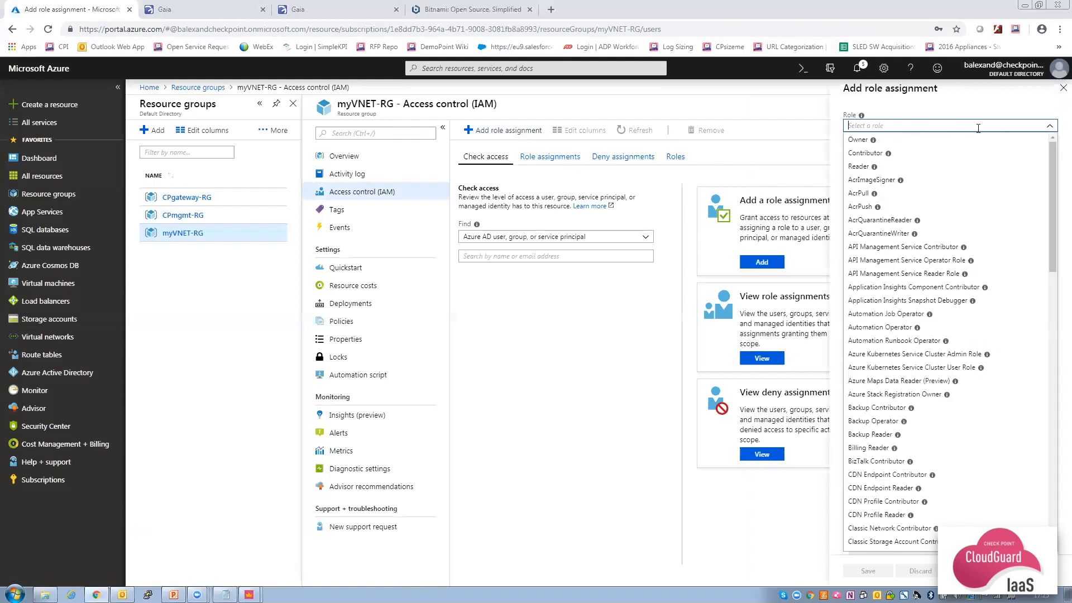
{"action": "left_click", "coordinate": [912, 153]}
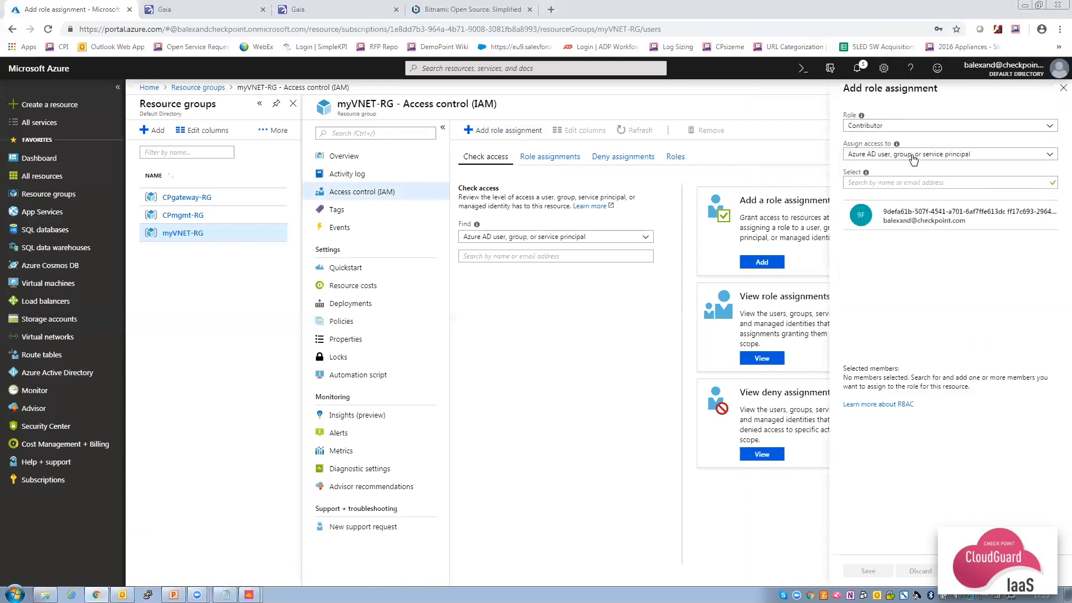
{"action": "left_click", "coordinate": [910, 184]}
{"action": "type", "text": "Cloud"}
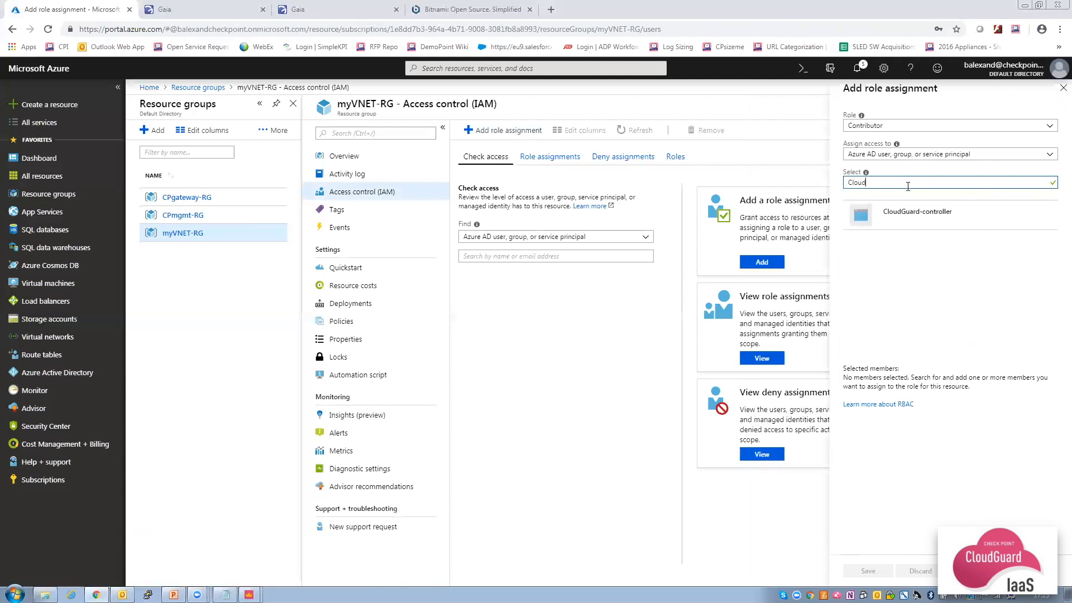
{"action": "left_click", "coordinate": [910, 216]}
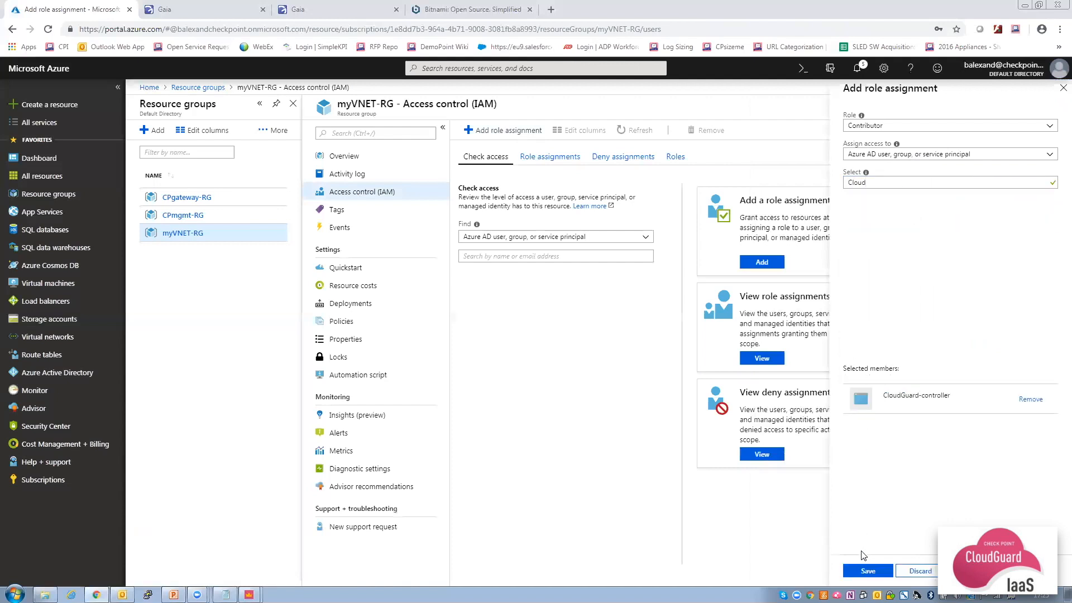
{"action": "left_click", "coordinate": [867, 572]}
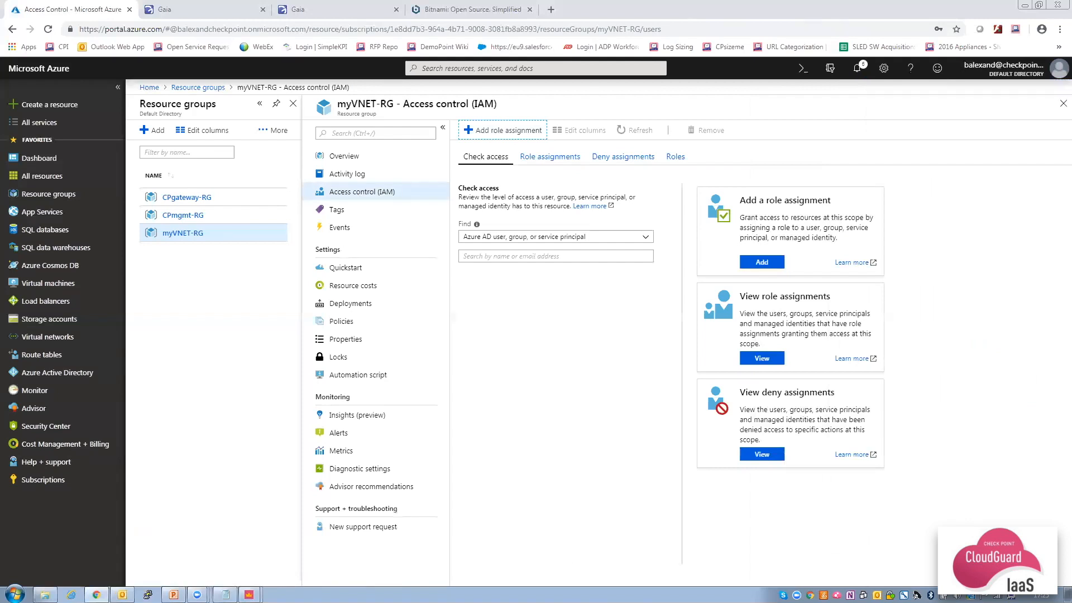
Return to SmartConsole, close the log details, and show the security policies view.
{"action": "mouse_move", "coordinate": [249, 594]}
{"action": "left_click", "coordinate": [251, 555]}
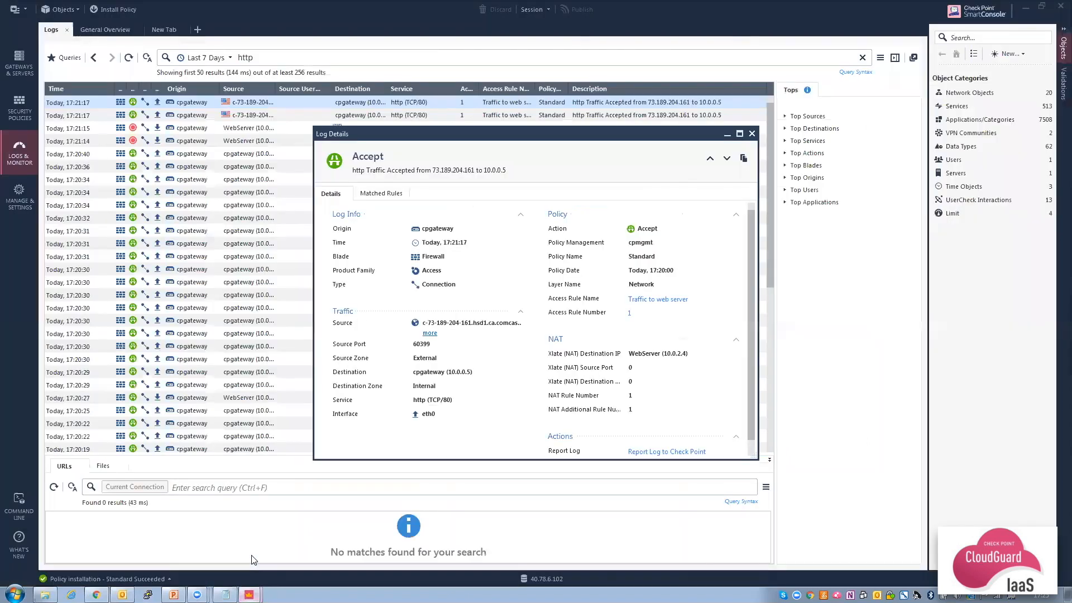
{"action": "left_click", "coordinate": [751, 134]}
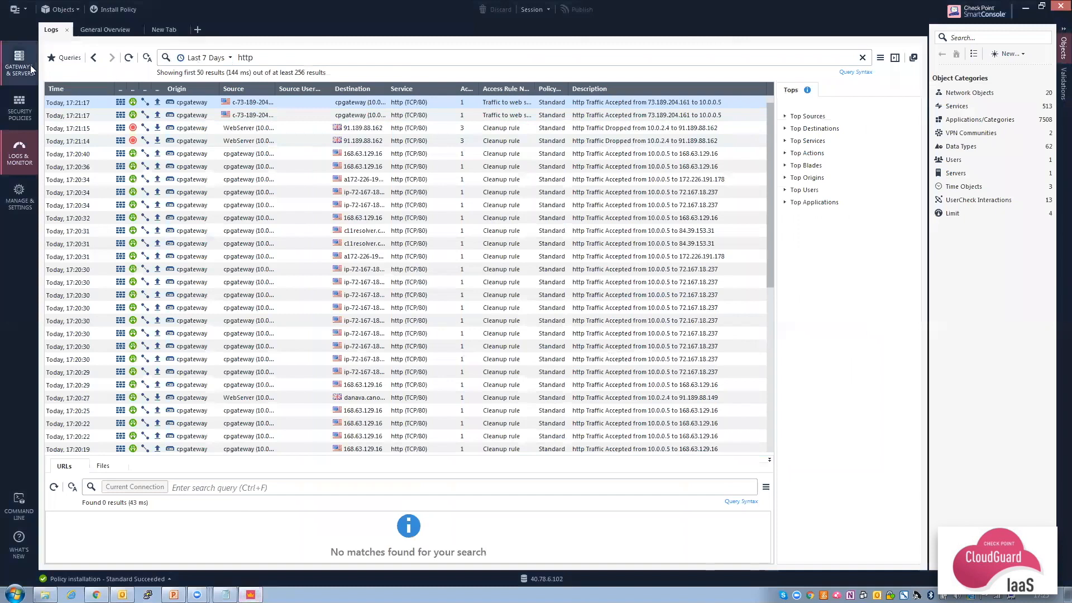
{"action": "left_click", "coordinate": [21, 113]}
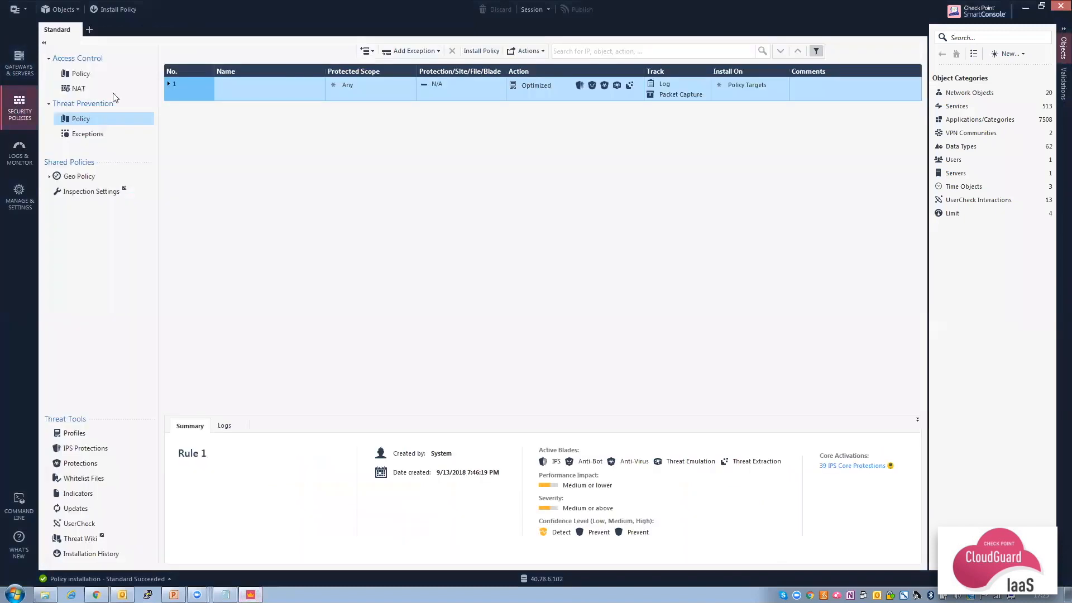
Create a new Microsoft Azure data center object named 'Azure-controller'.
{"action": "left_click", "coordinate": [1009, 54]}
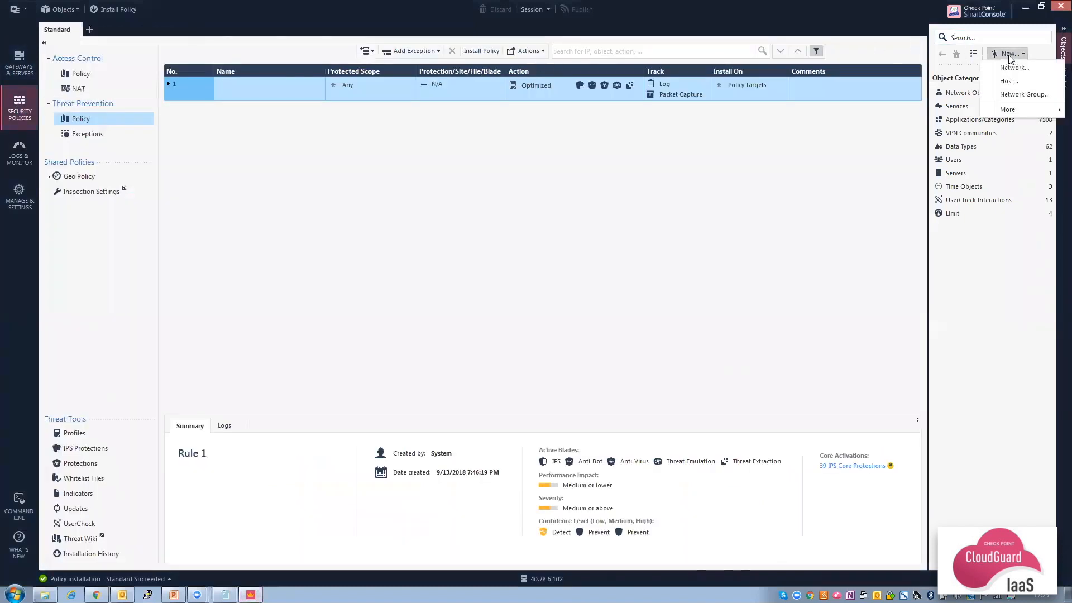
{"action": "mouse_move", "coordinate": [1019, 114]}
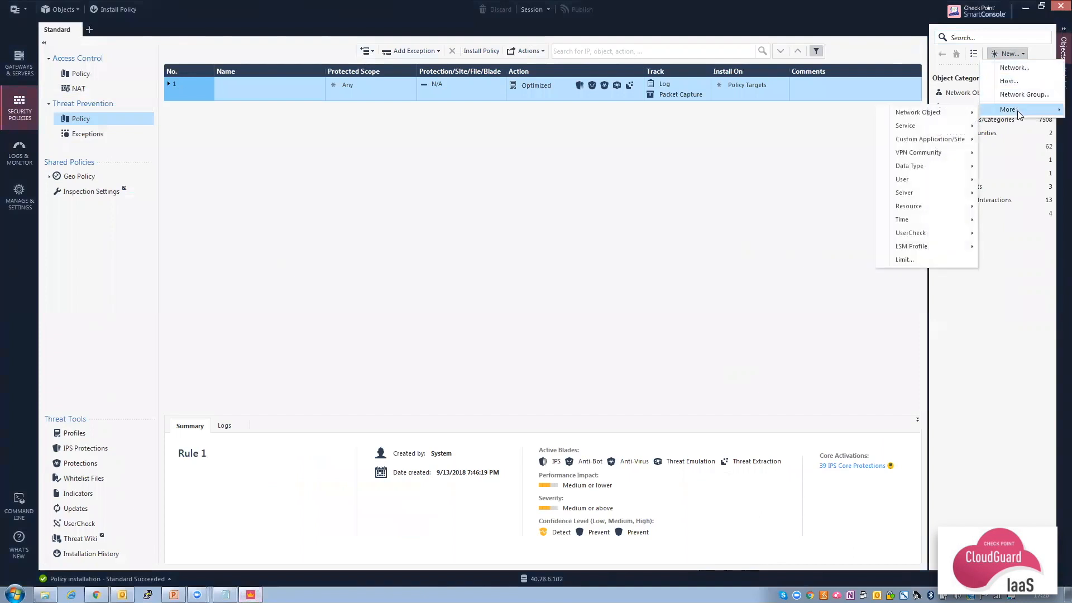
{"action": "mouse_move", "coordinate": [937, 194]}
{"action": "mouse_move", "coordinate": [856, 199]}
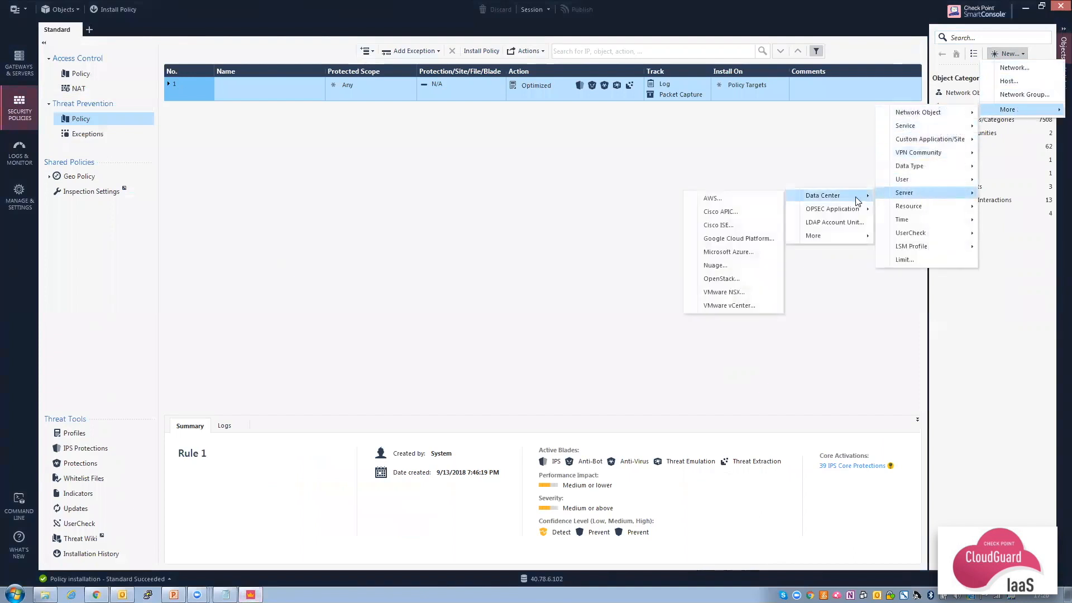
{"action": "left_click", "coordinate": [732, 253]}
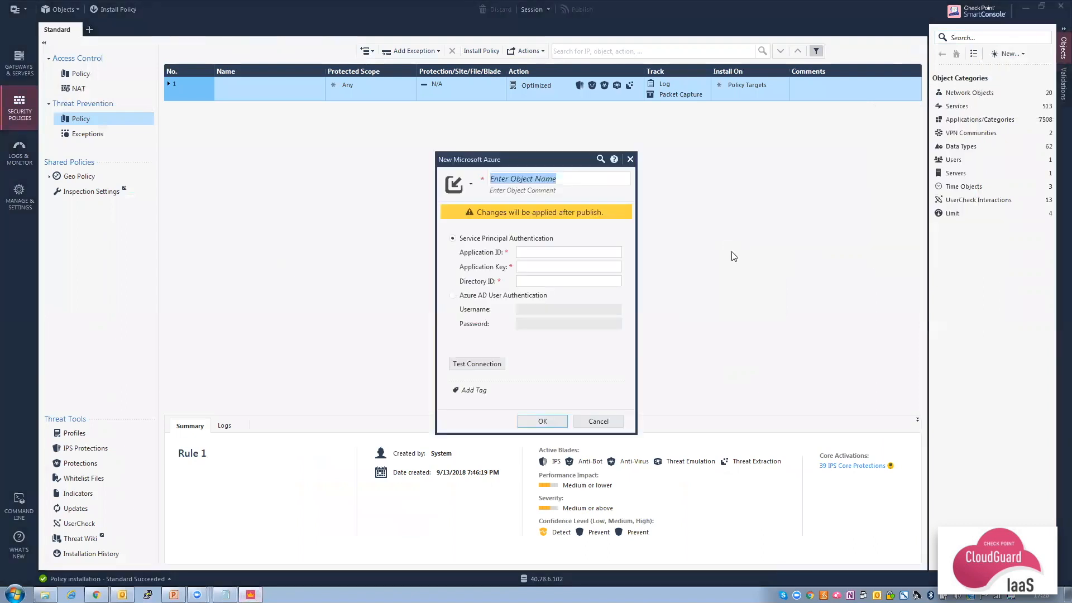
{"action": "type", "text": "Azure"}
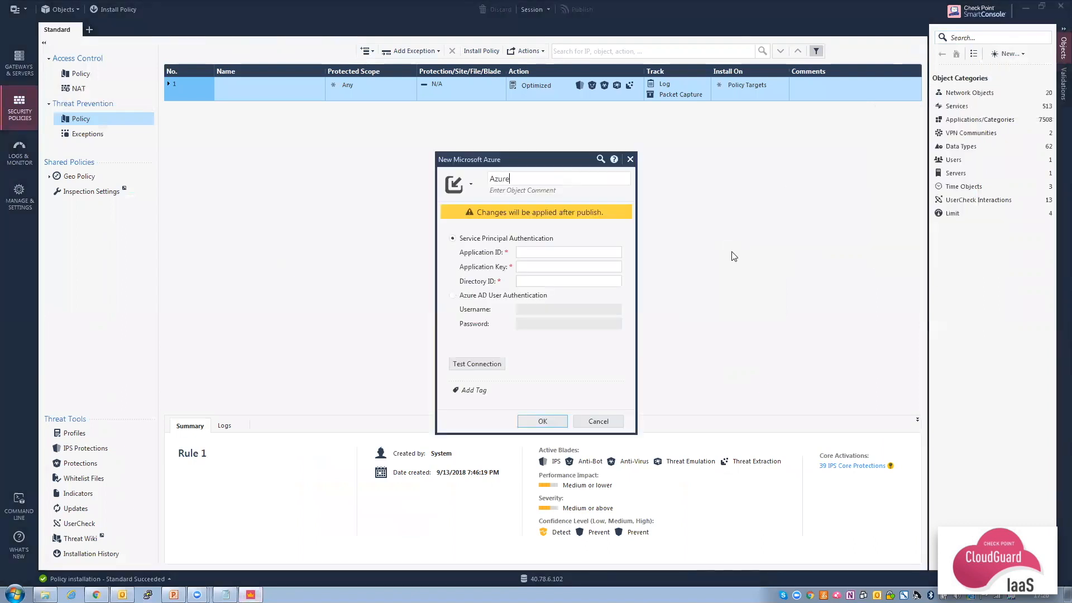
{"action": "type", "text": "-controller"}
Paste the App ID and secret key from the notes as Application ID and Application Key.
{"action": "left_click", "coordinate": [226, 595]}
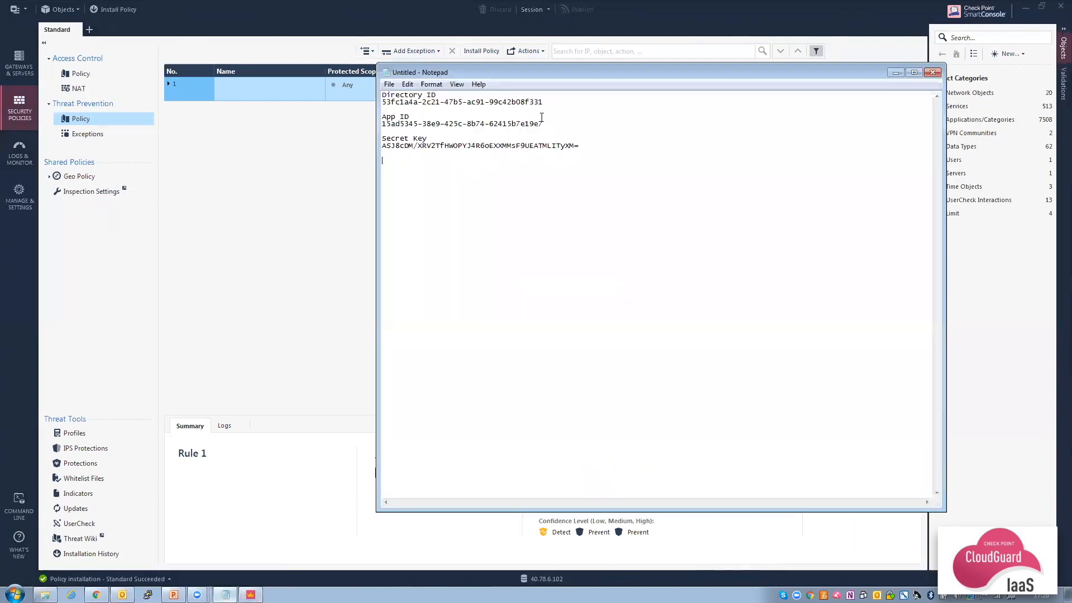
{"action": "left_click_drag", "start_coordinate": [543, 124], "coordinate": [381, 127]}
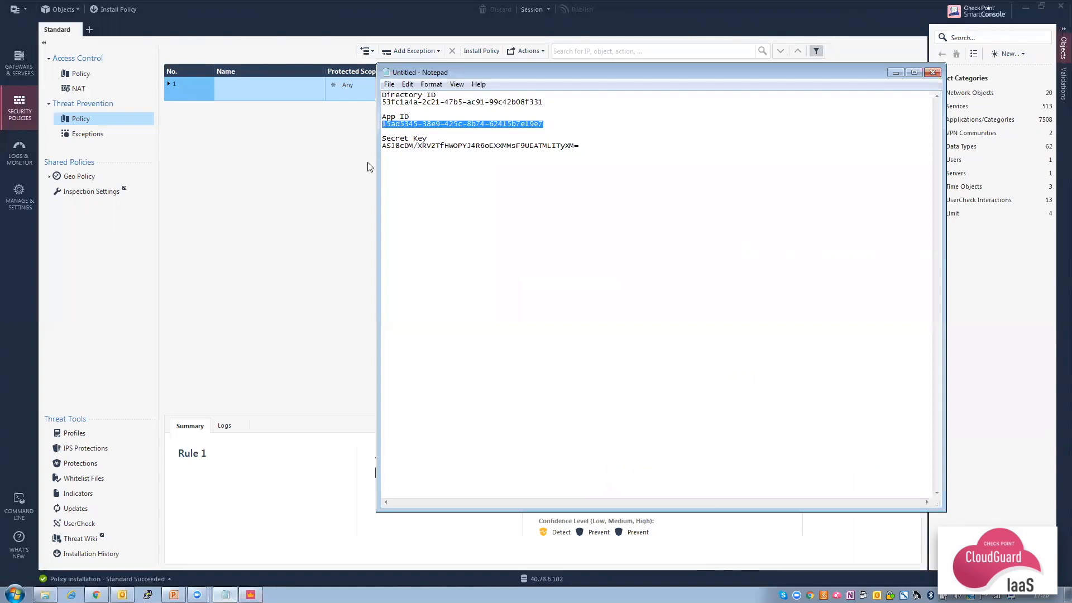
{"action": "left_click", "coordinate": [250, 595]}
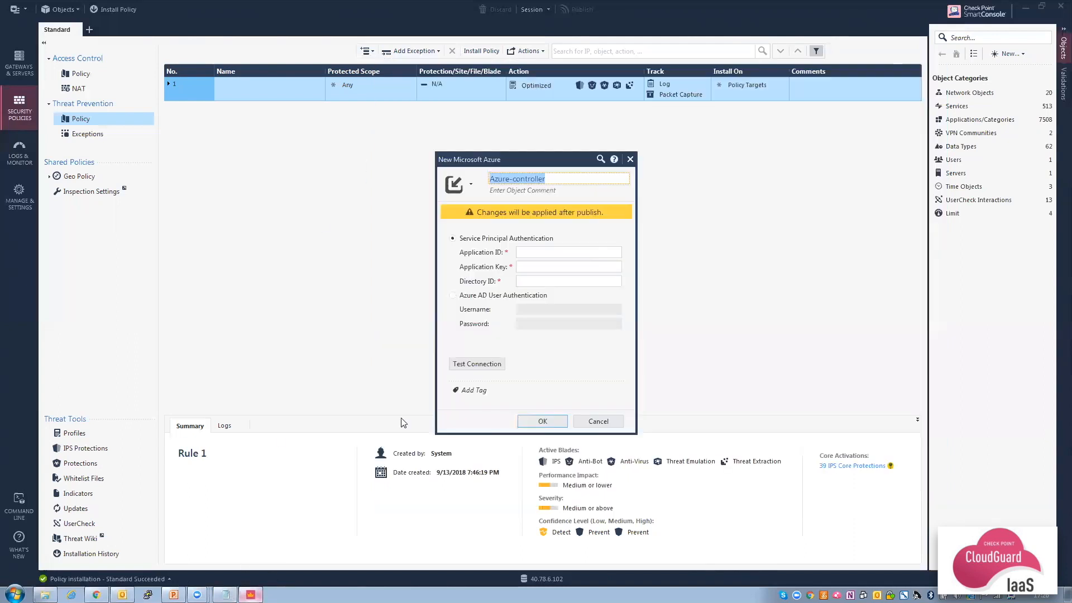
{"action": "left_click", "coordinate": [569, 252]}
{"action": "key", "text": "ctrl+v"}
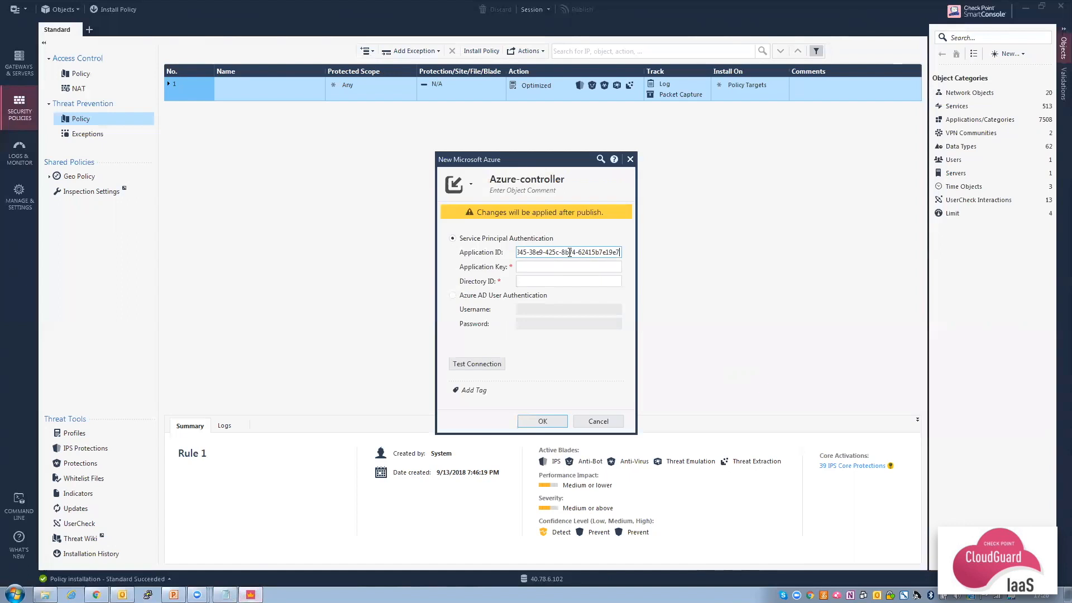
{"action": "left_click", "coordinate": [225, 595]}
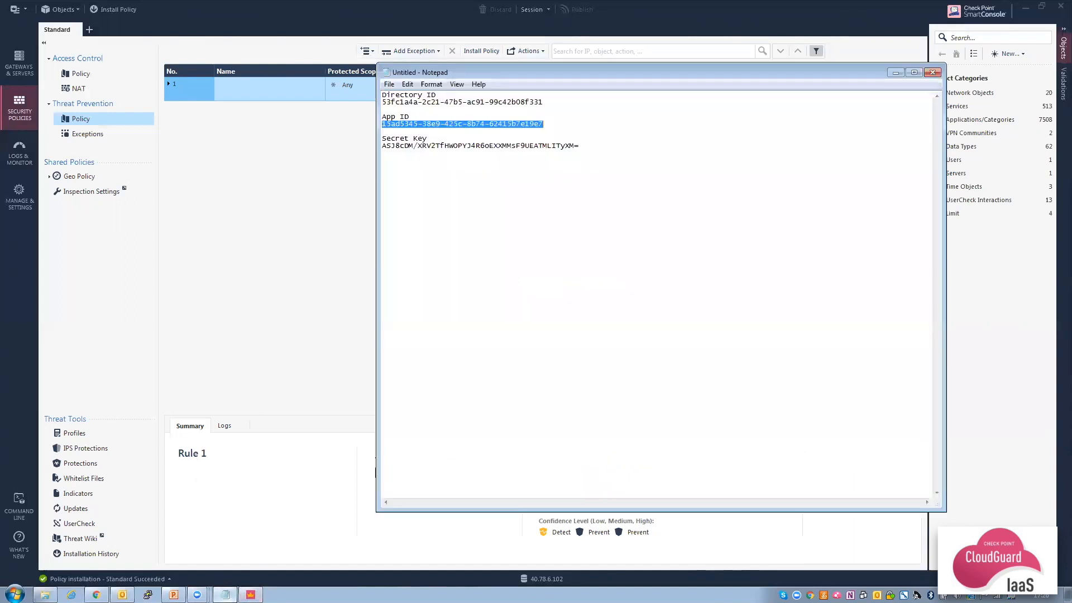
{"action": "left_click_drag", "start_coordinate": [580, 146], "coordinate": [384, 148]}
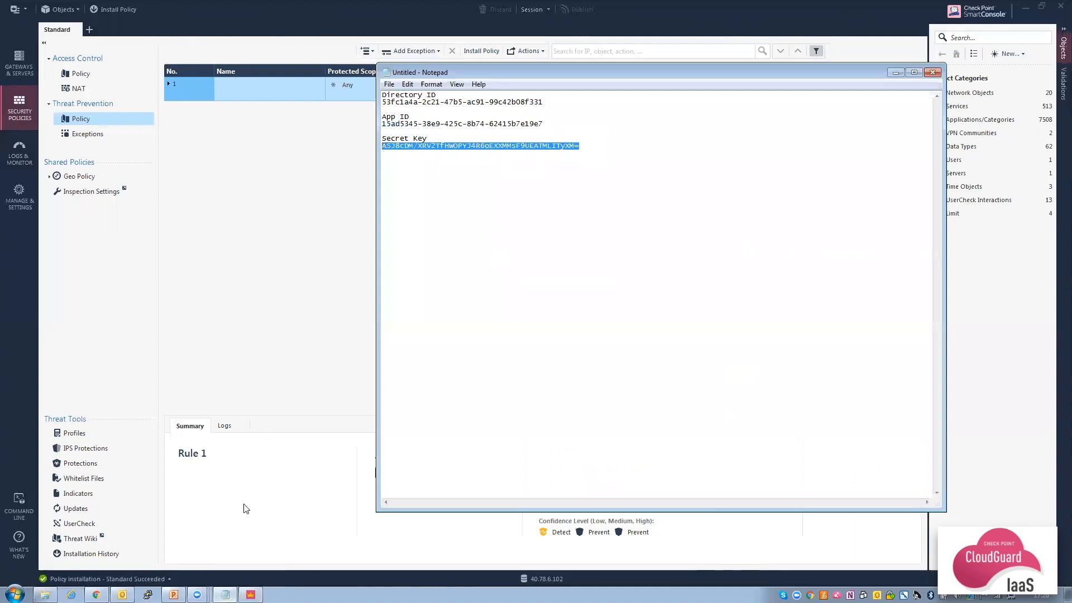
{"action": "left_click", "coordinate": [226, 594]}
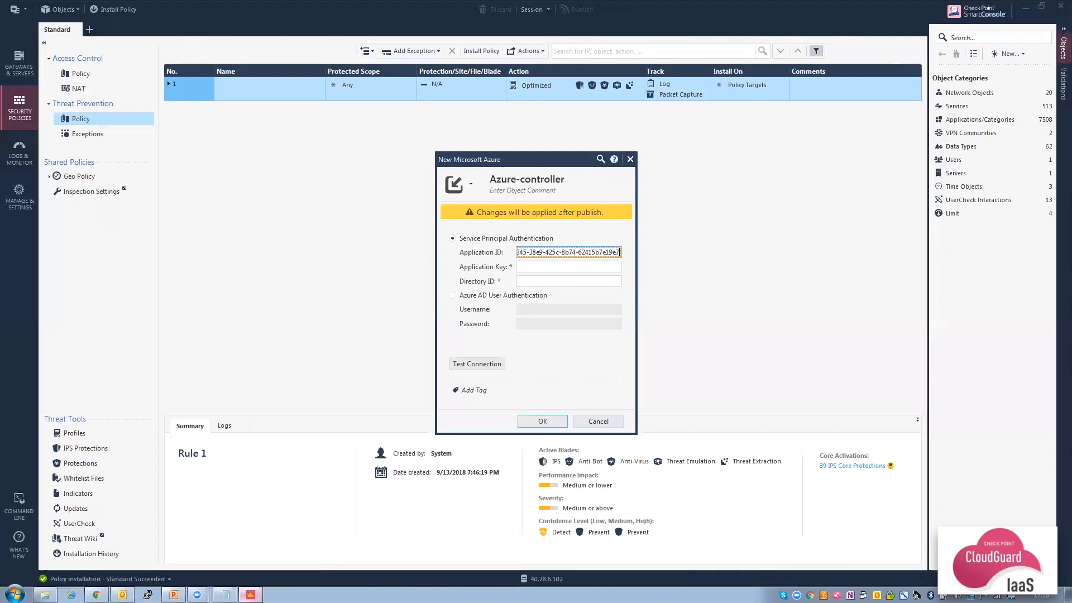
{"action": "left_click", "coordinate": [537, 267]}
{"action": "key", "text": "ctrl+v"}
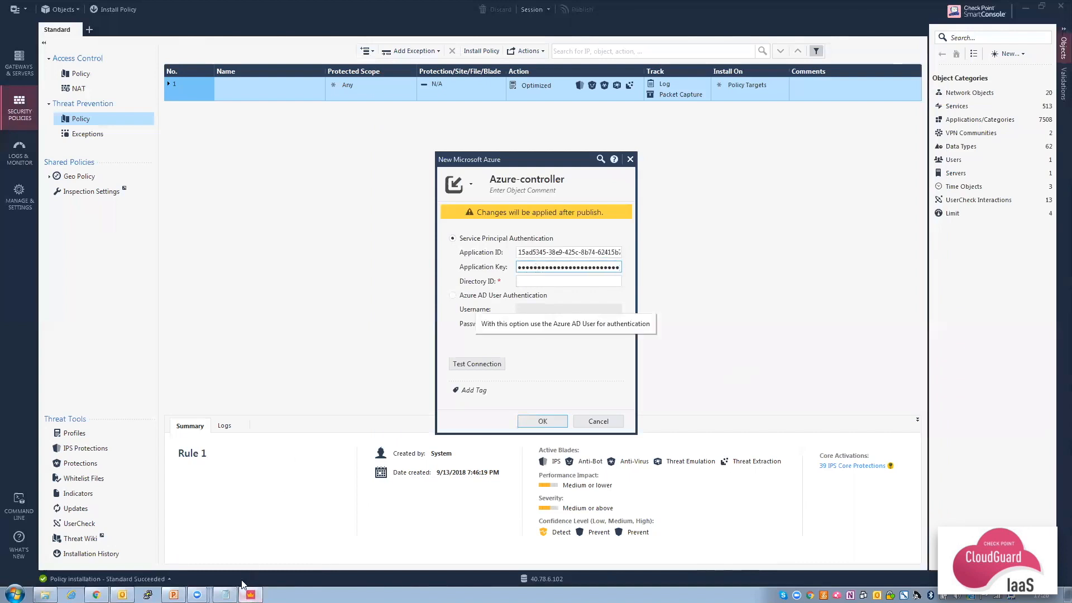
Copy the Directory ID from the notes into the data center's Directory ID field.
{"action": "left_click", "coordinate": [225, 594]}
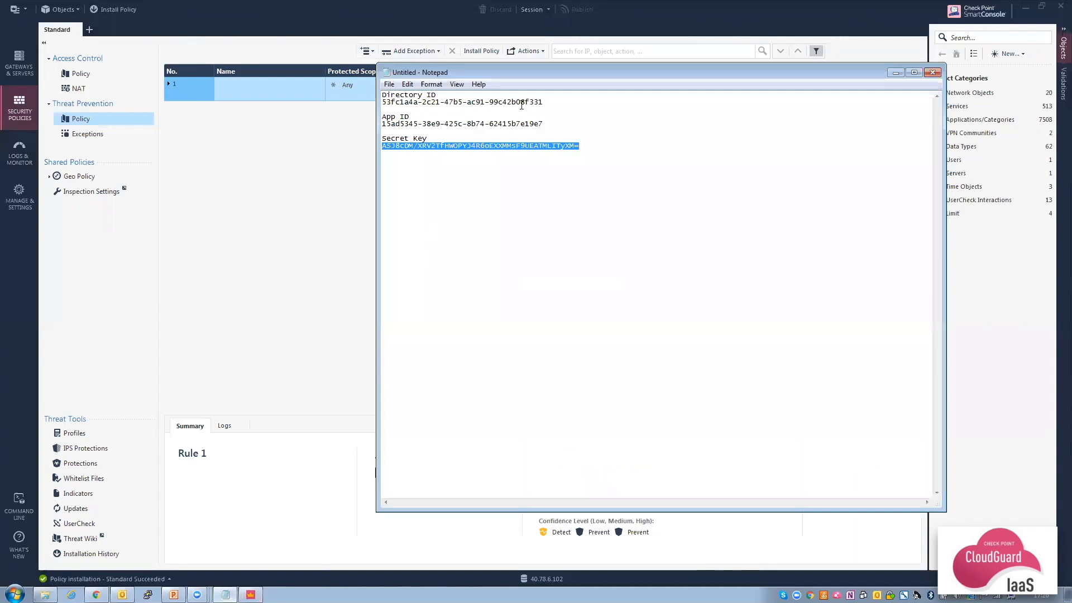
{"action": "left_click_drag", "start_coordinate": [543, 102], "coordinate": [381, 102]}
{"action": "key", "text": "ctrl+c"}
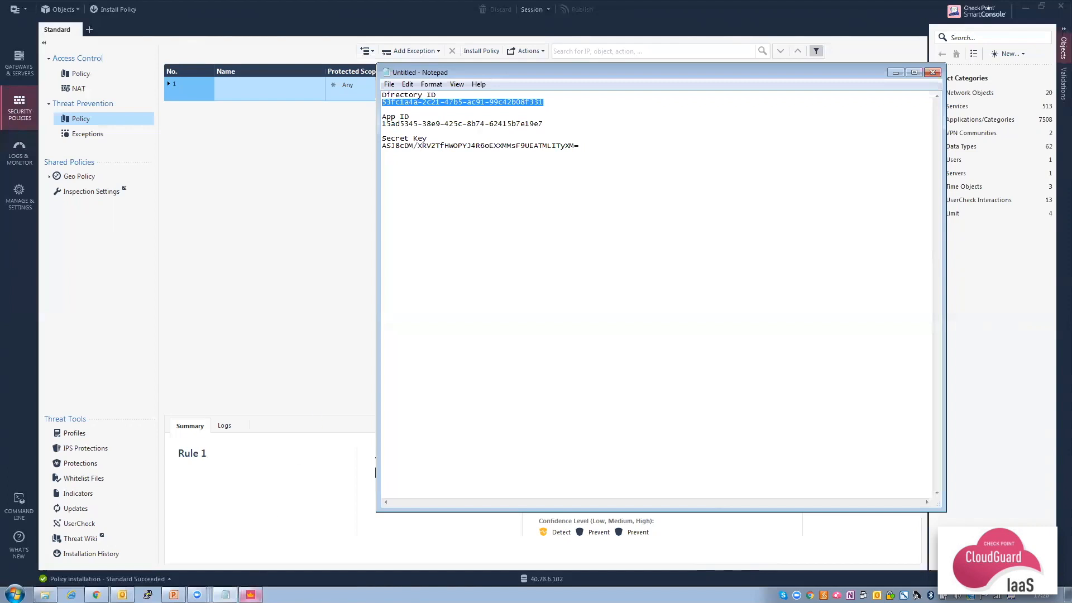
{"action": "left_click", "coordinate": [251, 595]}
{"action": "left_click", "coordinate": [557, 281]}
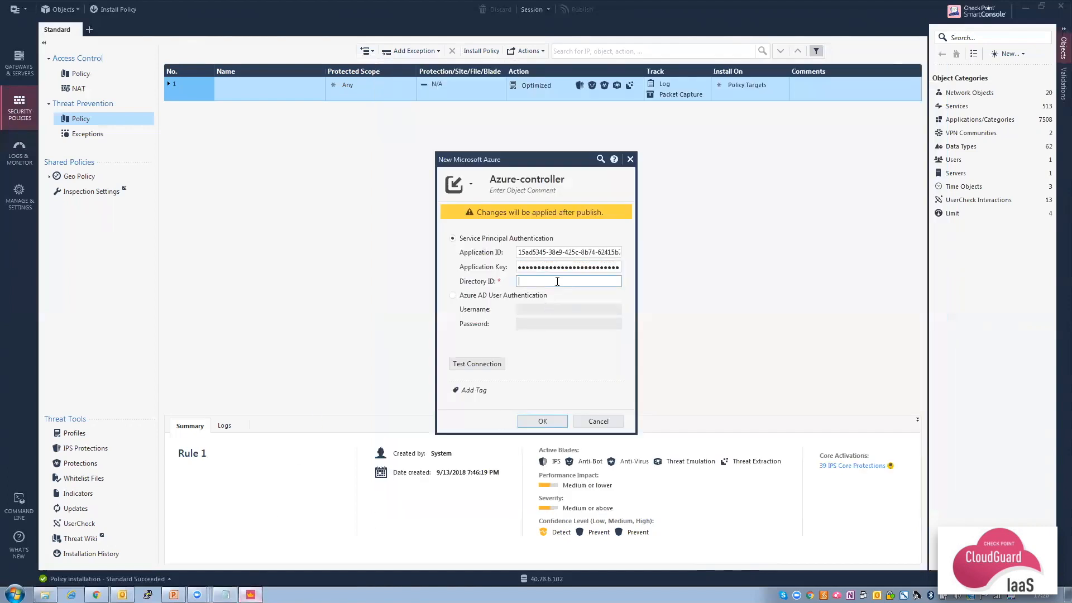
{"action": "key", "text": "ctrl+v"}
Test the connection, save the Azure-controller data center, and publish the change.
{"action": "left_click", "coordinate": [483, 366]}
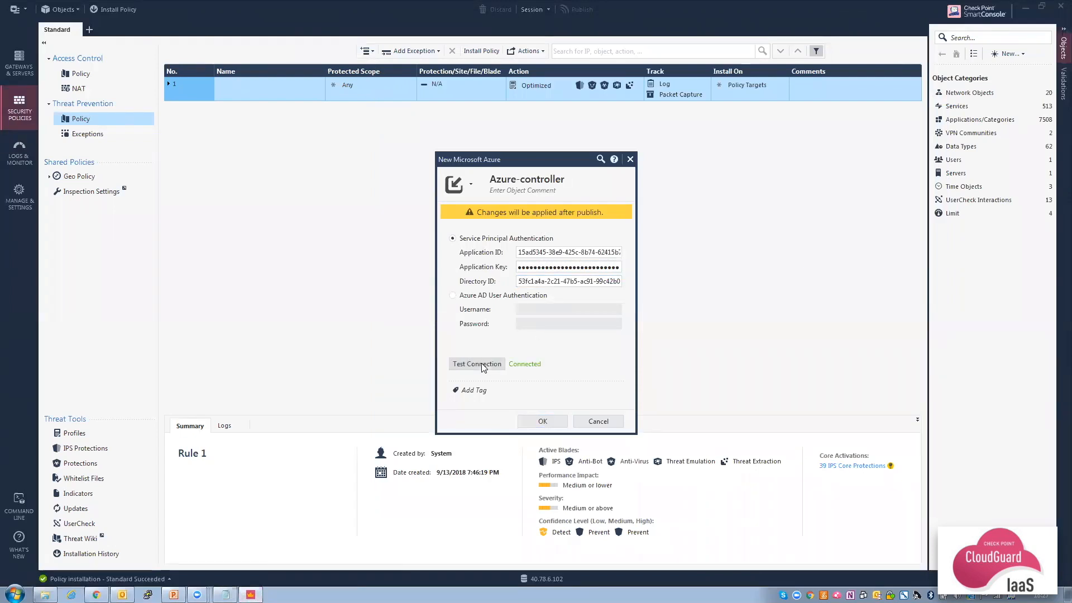
{"action": "left_click", "coordinate": [543, 421]}
{"action": "left_click", "coordinate": [588, 11]}
{"action": "left_click", "coordinate": [584, 372]}
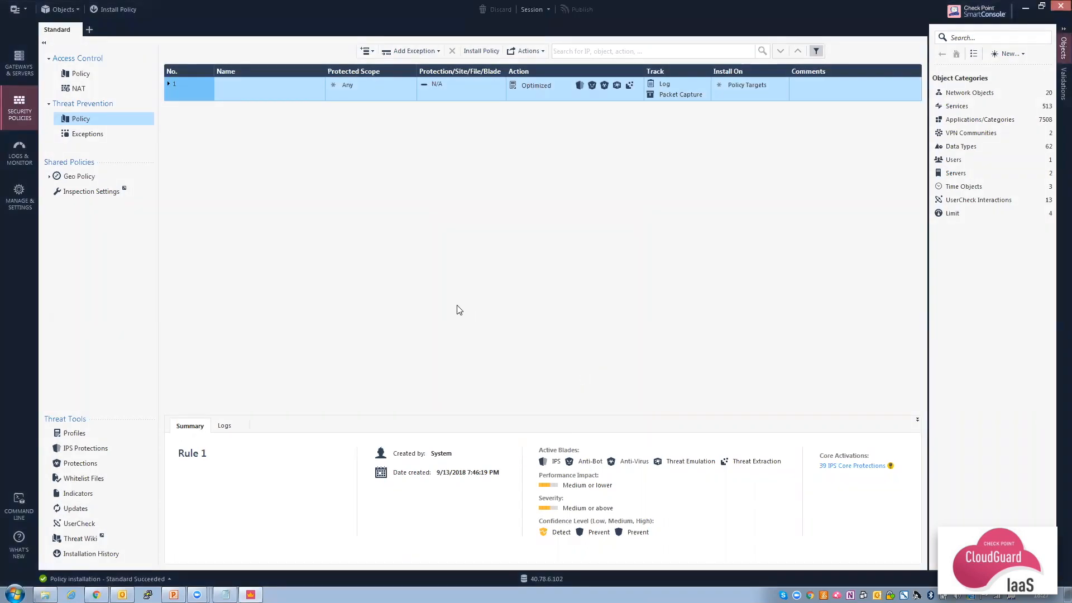
Insert a new access rule above rule 1 in the rulebase.
{"action": "left_click", "coordinate": [91, 80]}
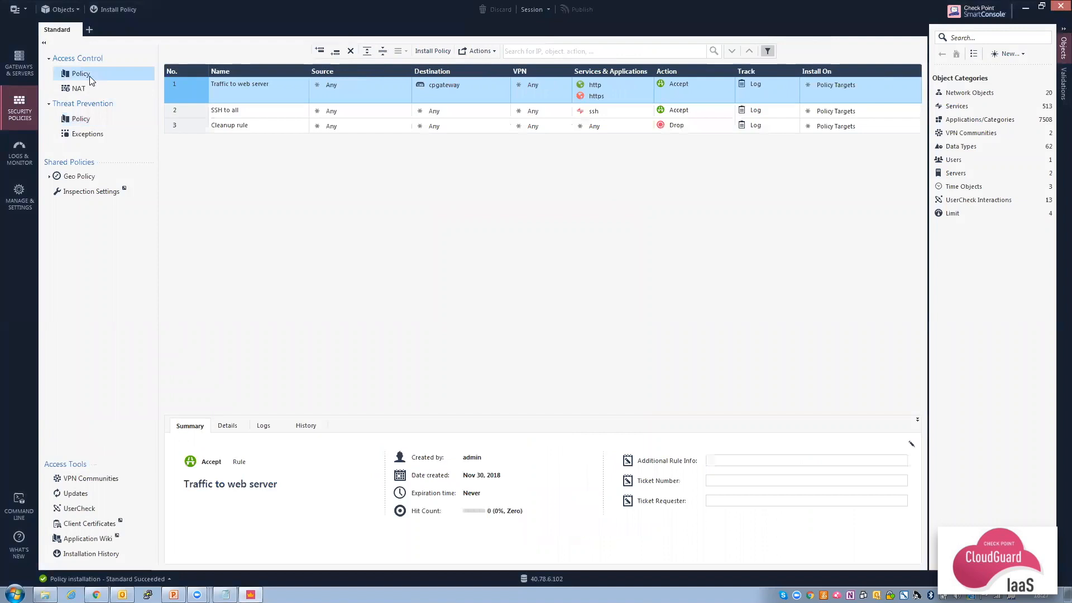
{"action": "right_click", "coordinate": [189, 93]}
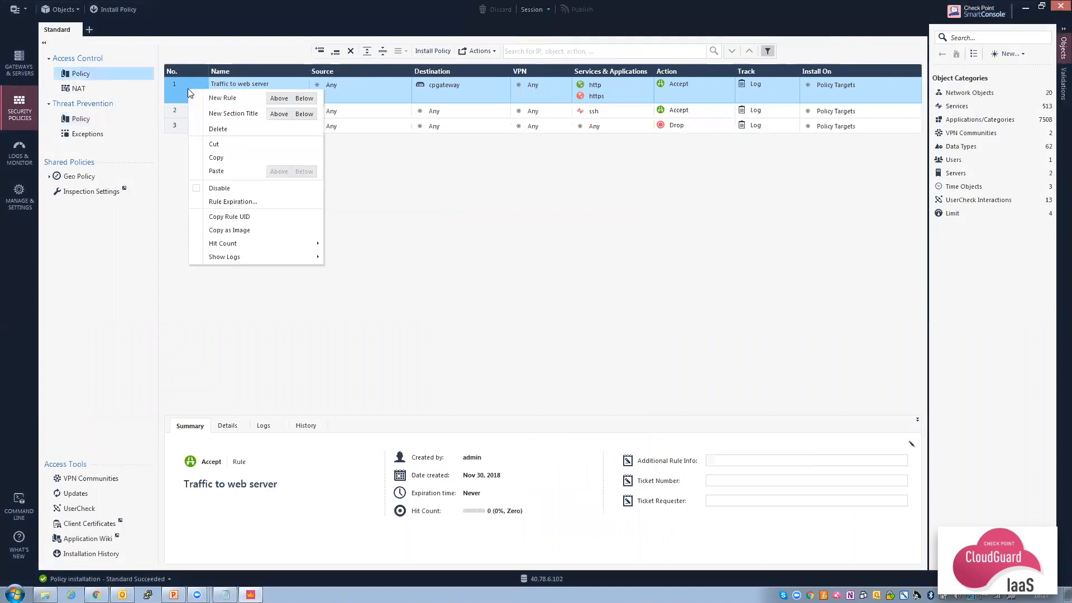
{"action": "left_click", "coordinate": [279, 98]}
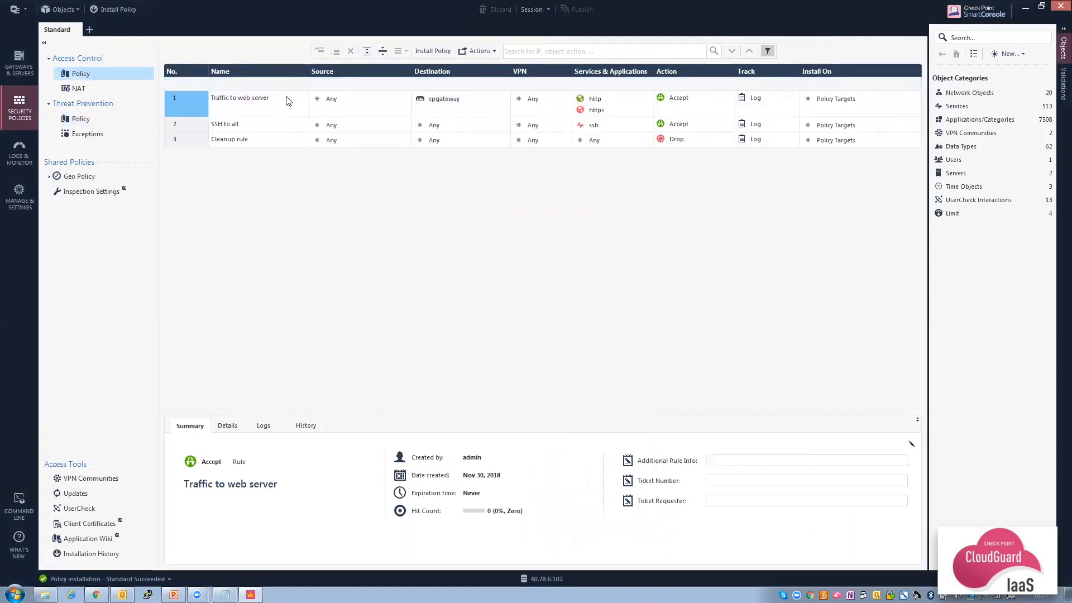
Set the new rule's source to myWeb (myVNET-RG), imported from the Azure-controller data center.
{"action": "left_click", "coordinate": [404, 82]}
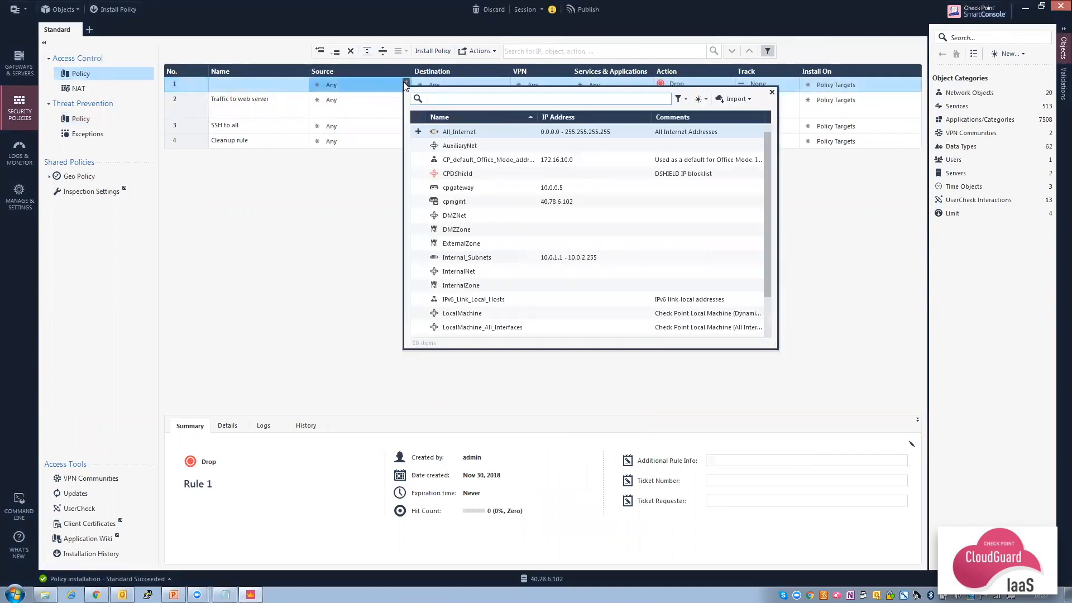
{"action": "left_click", "coordinate": [746, 101]}
{"action": "mouse_move", "coordinate": [754, 114]}
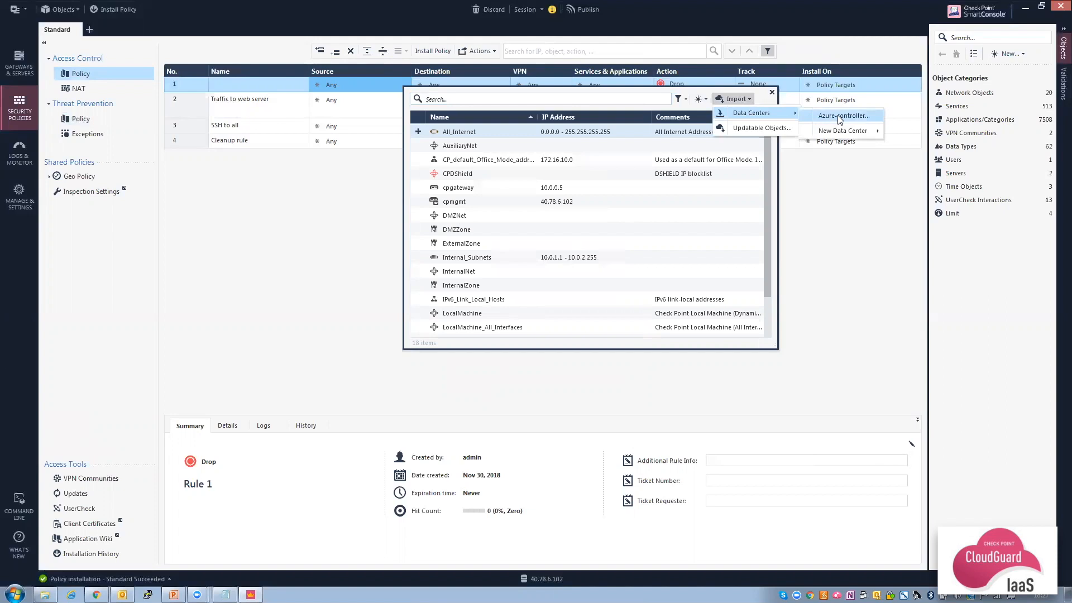
{"action": "left_click", "coordinate": [840, 116]}
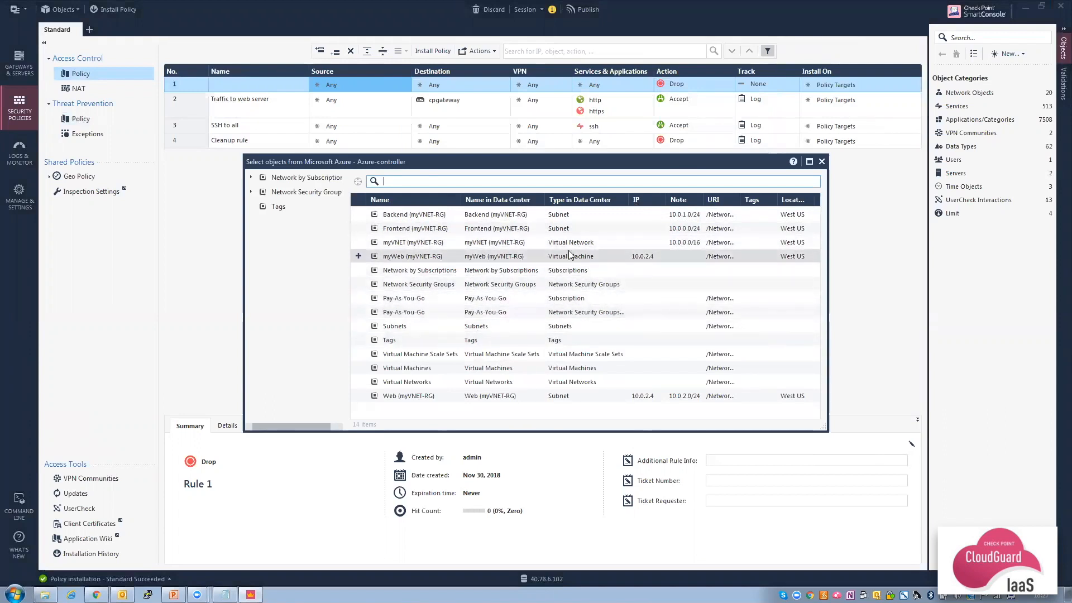
{"action": "type", "text": "myWeb"}
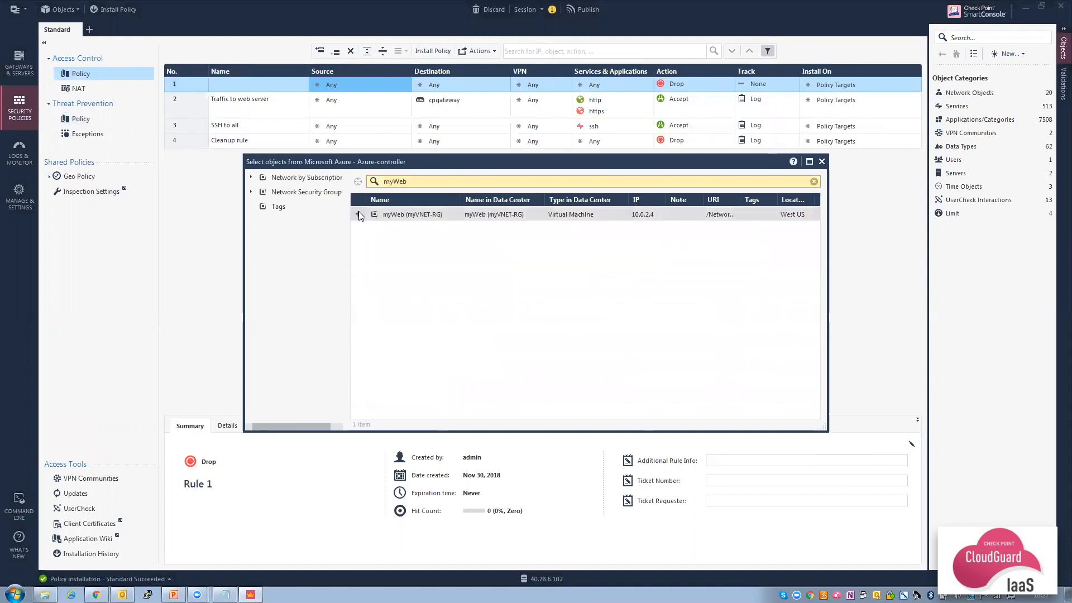
{"action": "left_click", "coordinate": [359, 214]}
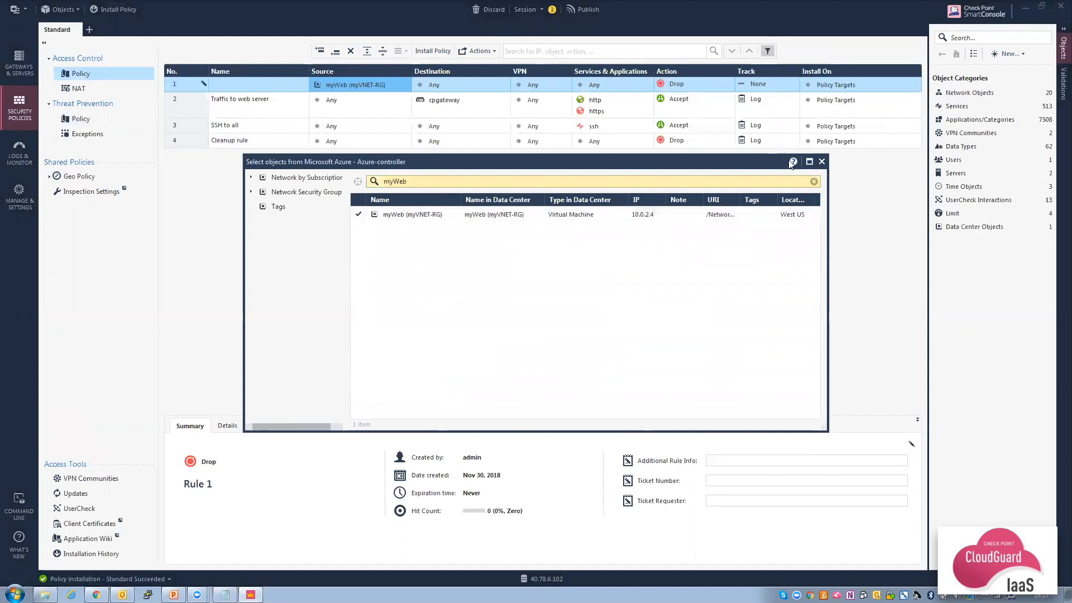
{"action": "left_click", "coordinate": [821, 161]}
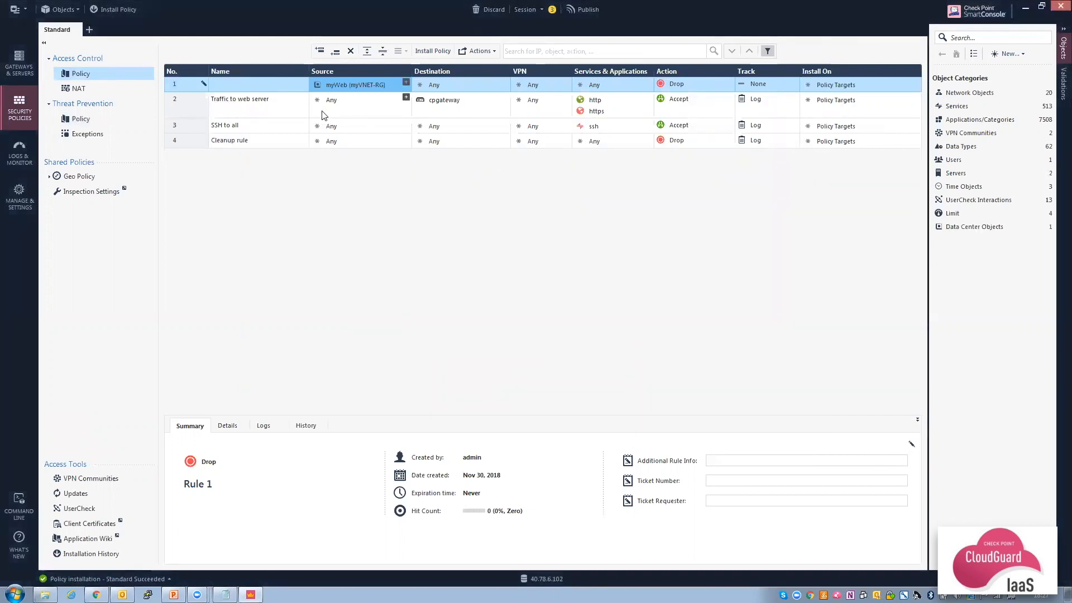
{"action": "mouse_move", "coordinate": [340, 85]}
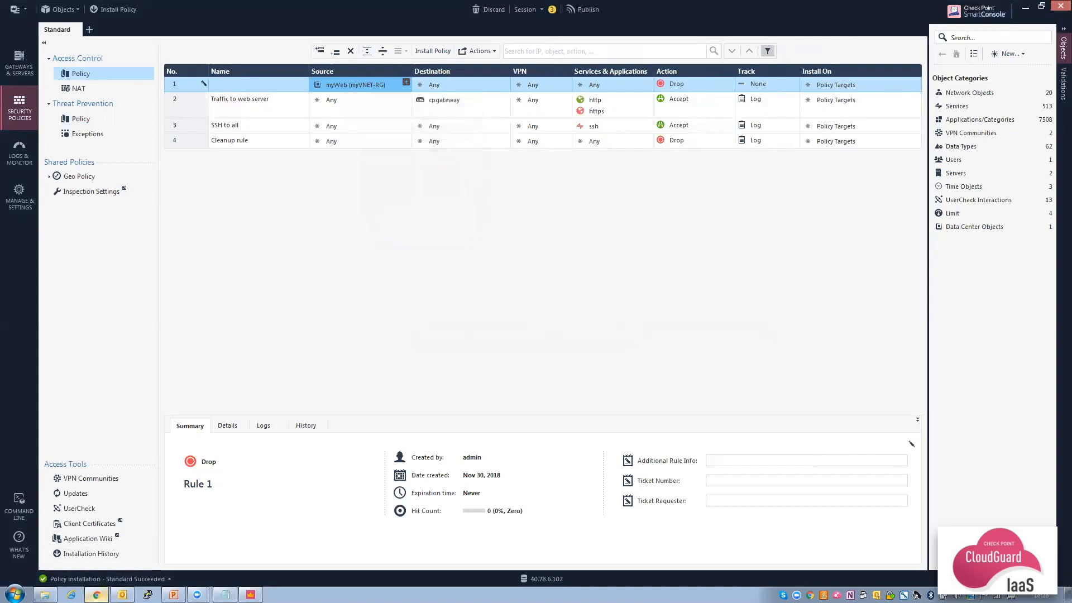
{"action": "left_click", "coordinate": [96, 594]}
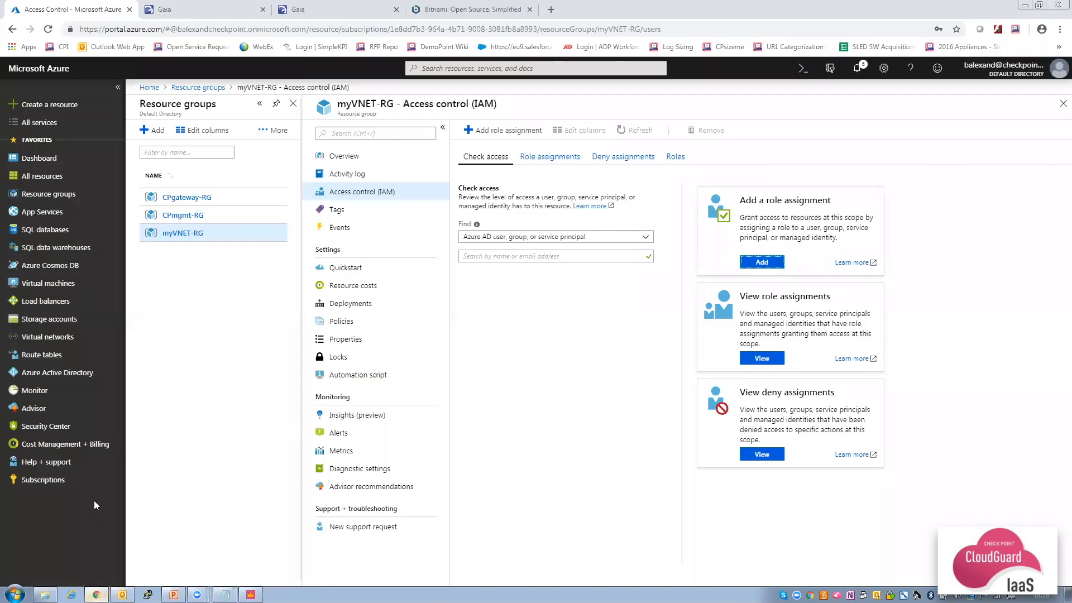
Open the ipconfig1 IP configuration of the myweb696 network interface in myVNET-RG.
{"action": "left_click", "coordinate": [54, 199]}
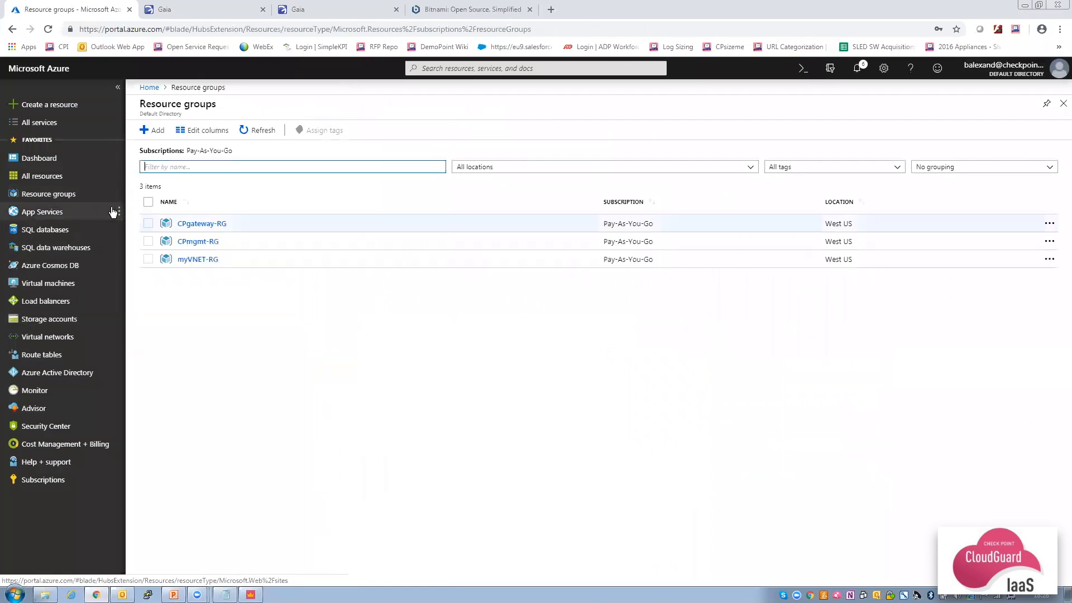
{"action": "left_click", "coordinate": [201, 259]}
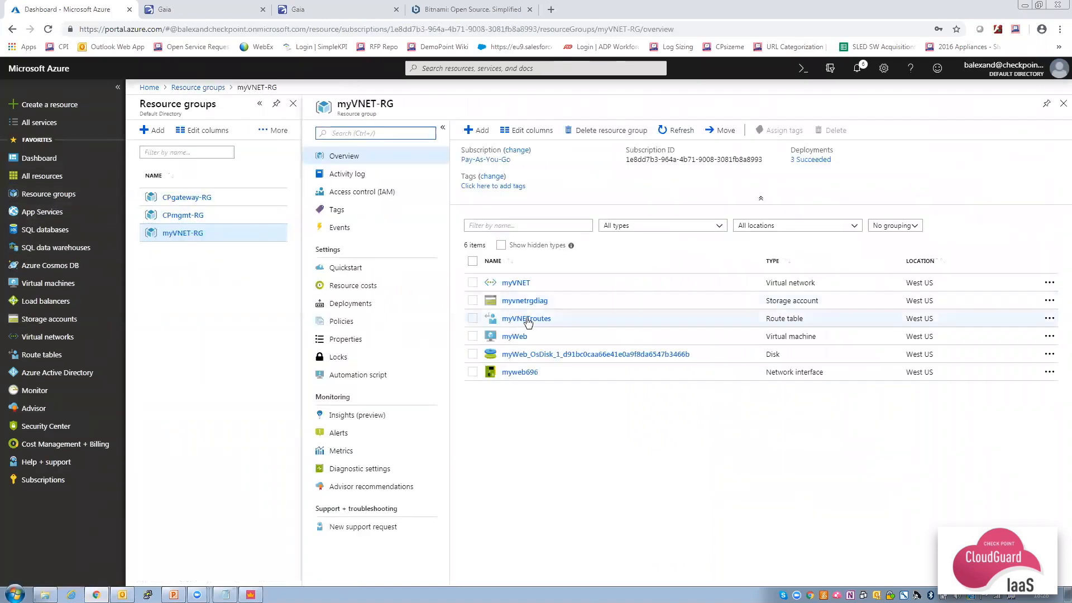
{"action": "left_click", "coordinate": [519, 373]}
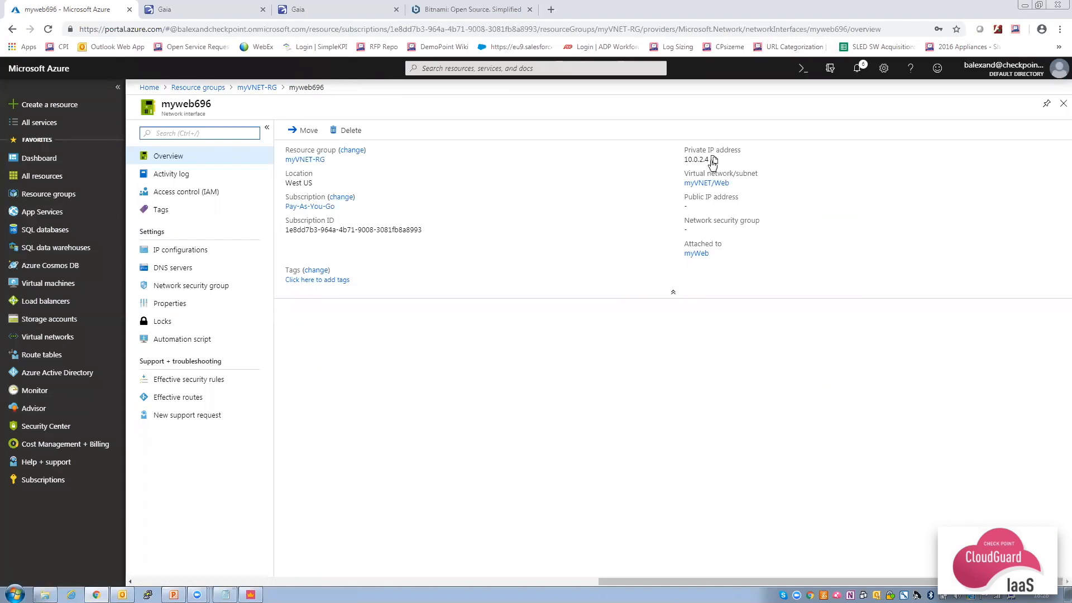
{"action": "left_click", "coordinate": [199, 254]}
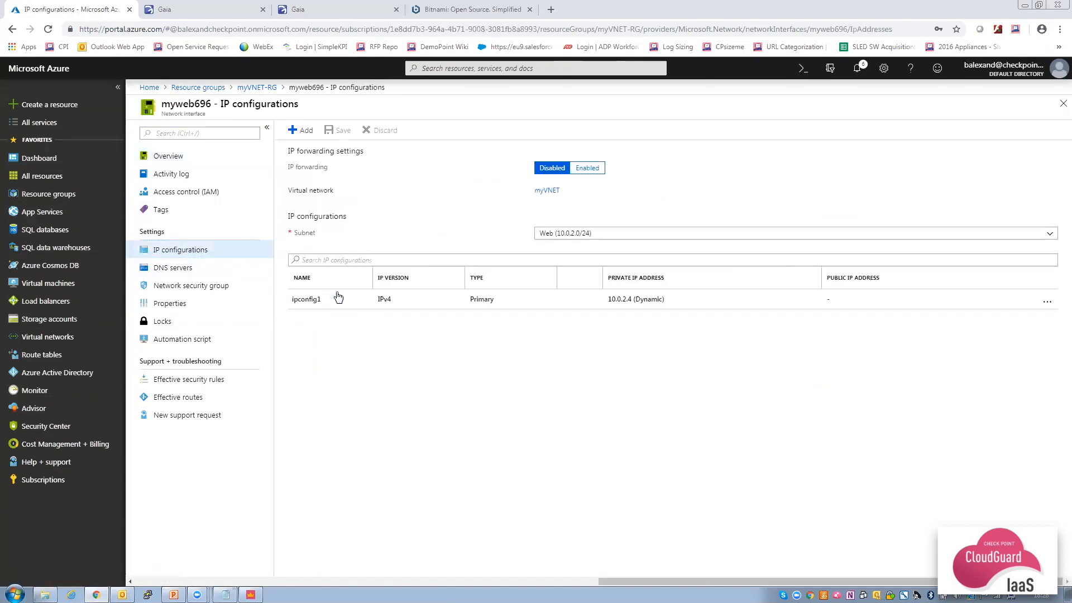
{"action": "left_click", "coordinate": [341, 299]}
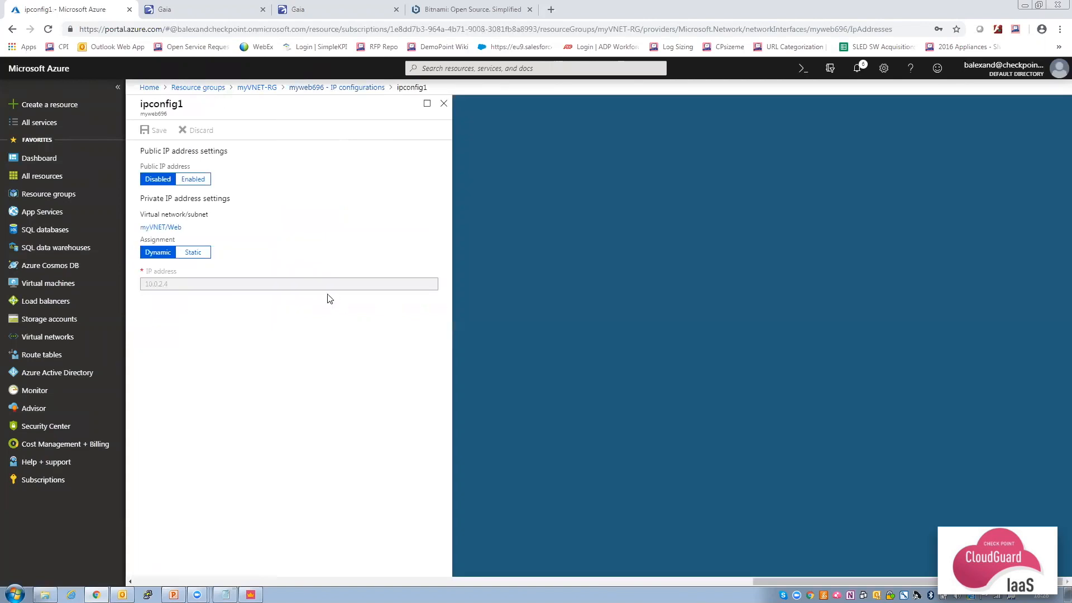
Make the private IP static at 10.0.2.100 and save the interface.
{"action": "left_click", "coordinate": [191, 252]}
{"action": "left_click", "coordinate": [192, 284]}
{"action": "type", "text": "100"}
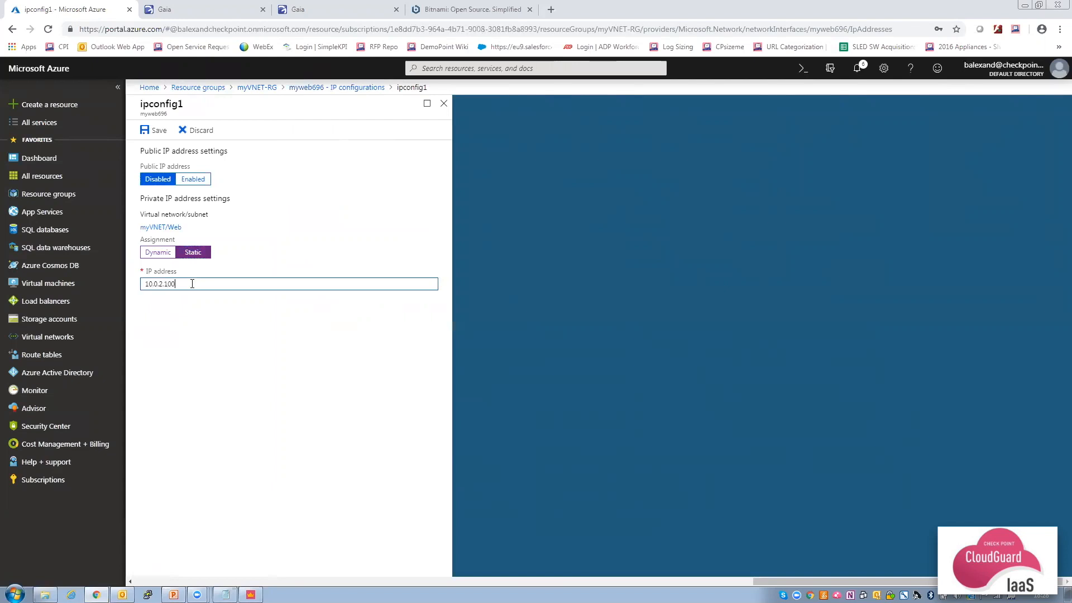
{"action": "left_click", "coordinate": [199, 322]}
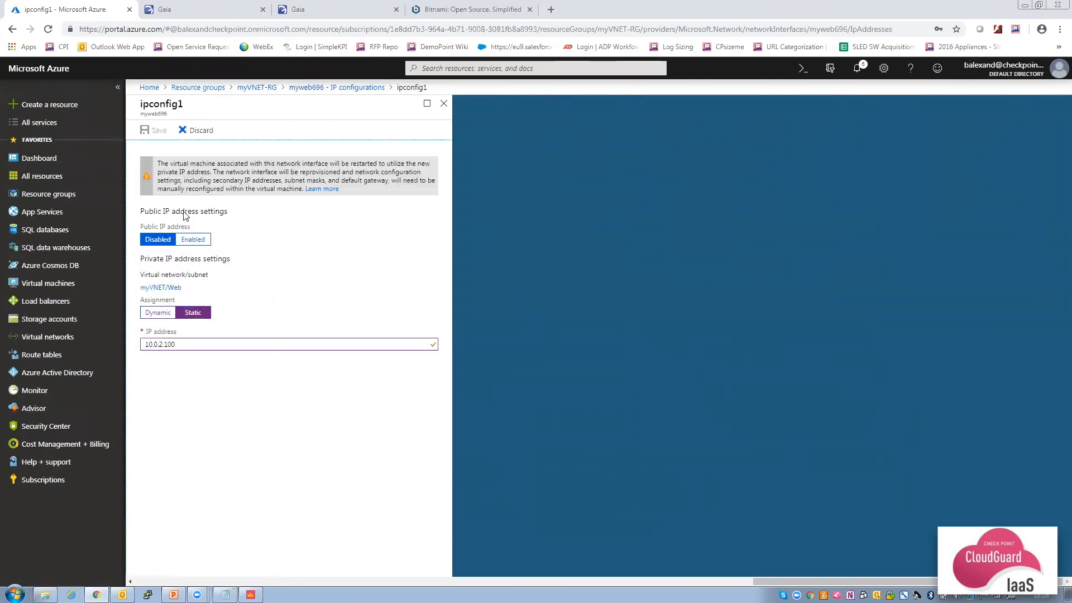
{"action": "left_click", "coordinate": [159, 132]}
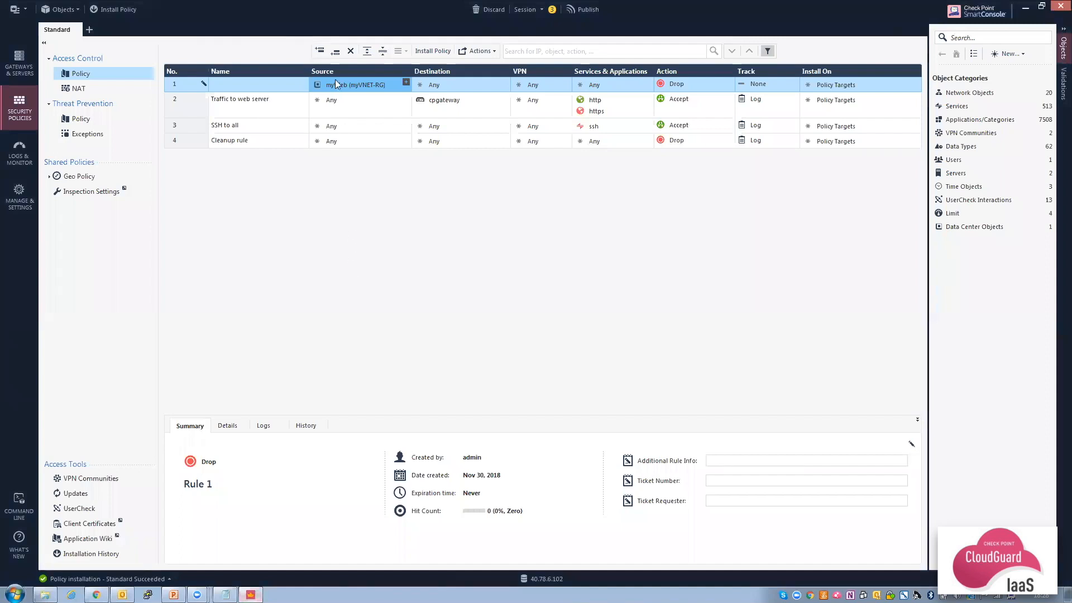
Show the myWeb (myVNET-RG) details card listing Azure-controller and IP 10.0.2.4.
{"action": "mouse_move", "coordinate": [335, 83]}
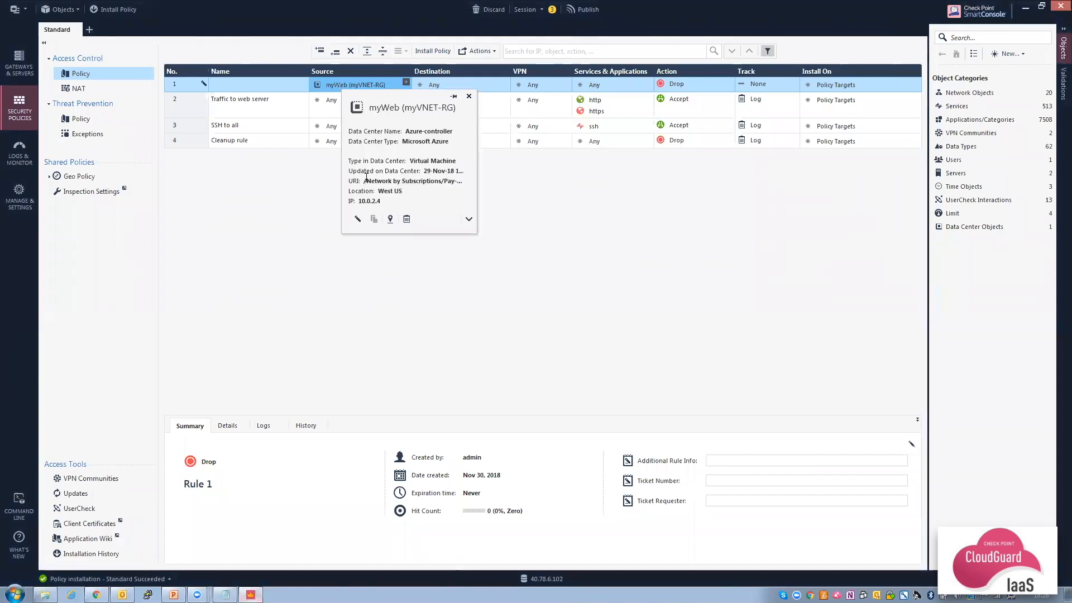